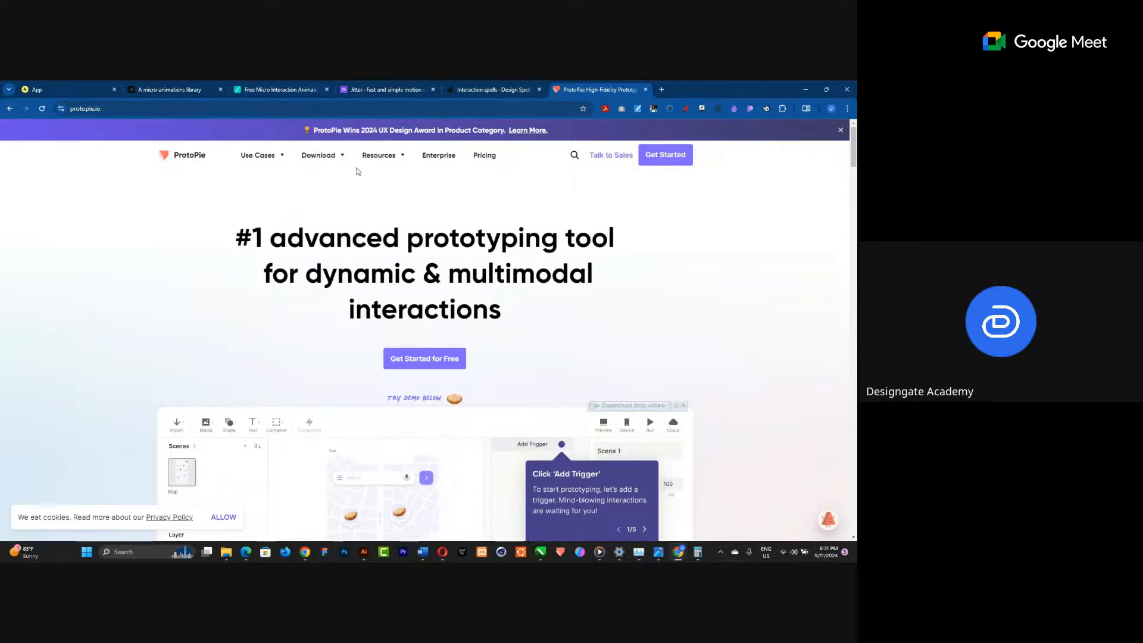
Search LottieFiles for loading animations.
{"action": "left_click", "coordinate": [273, 91]}
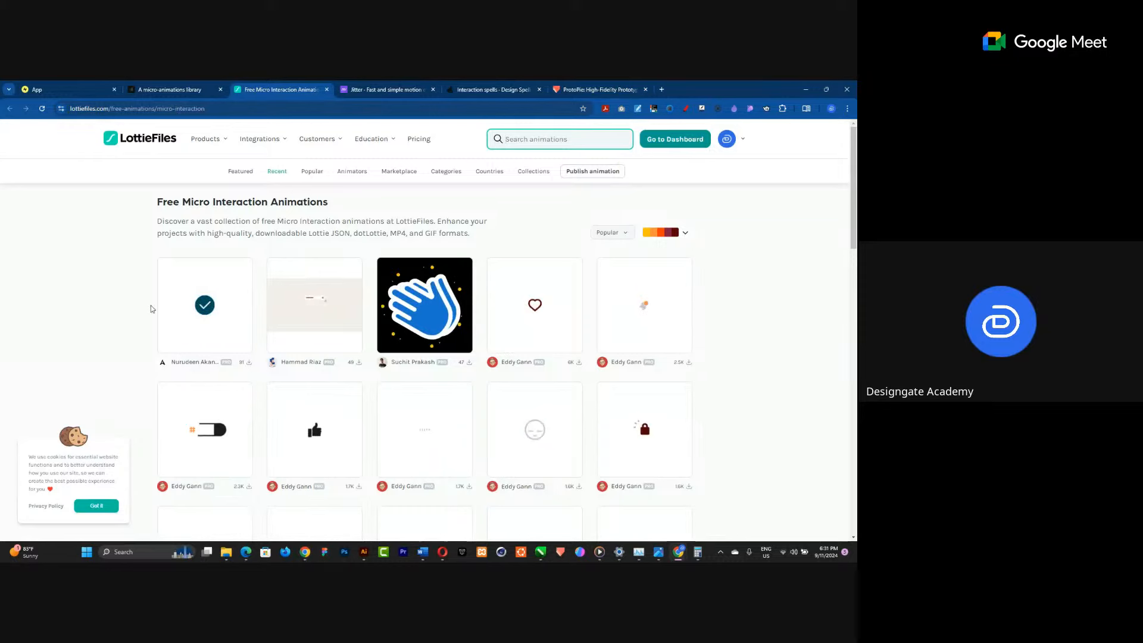
{"action": "left_click", "coordinate": [727, 139]}
{"action": "type", "text": "loading"}
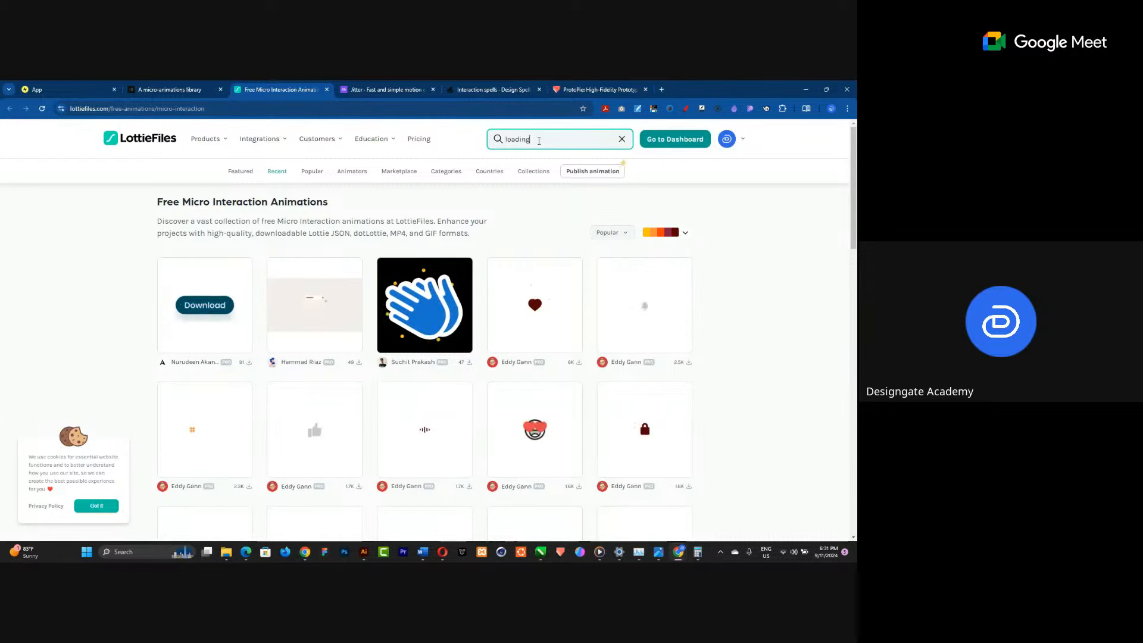
{"action": "key", "text": "Return"}
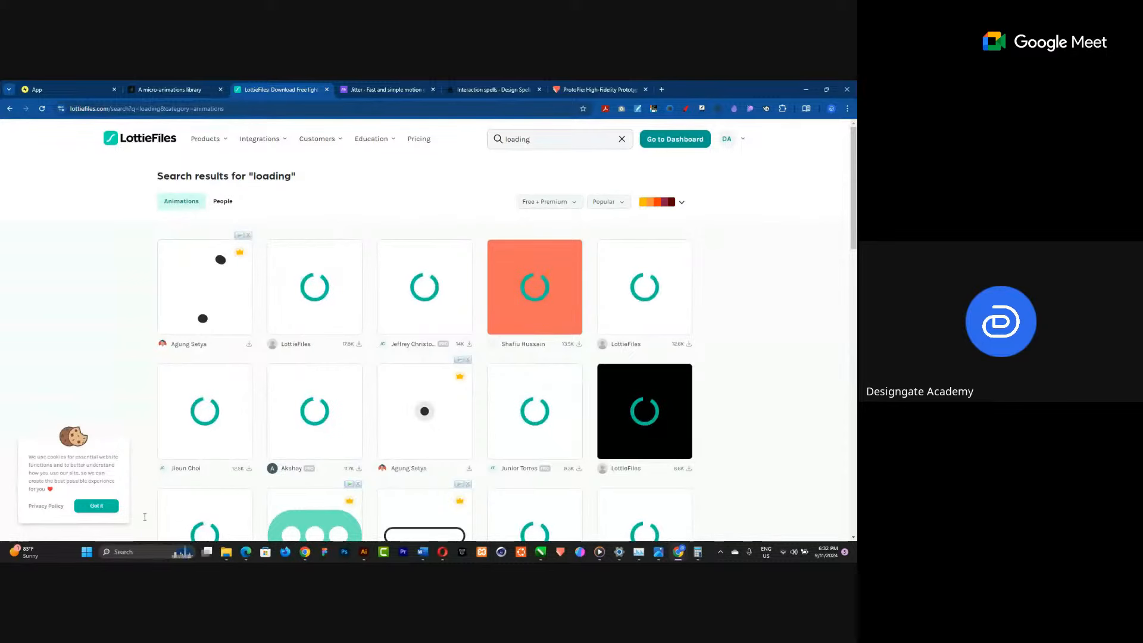
Dismiss the cookie notice and browse the loading animation search results.
{"action": "left_click", "coordinate": [114, 505]}
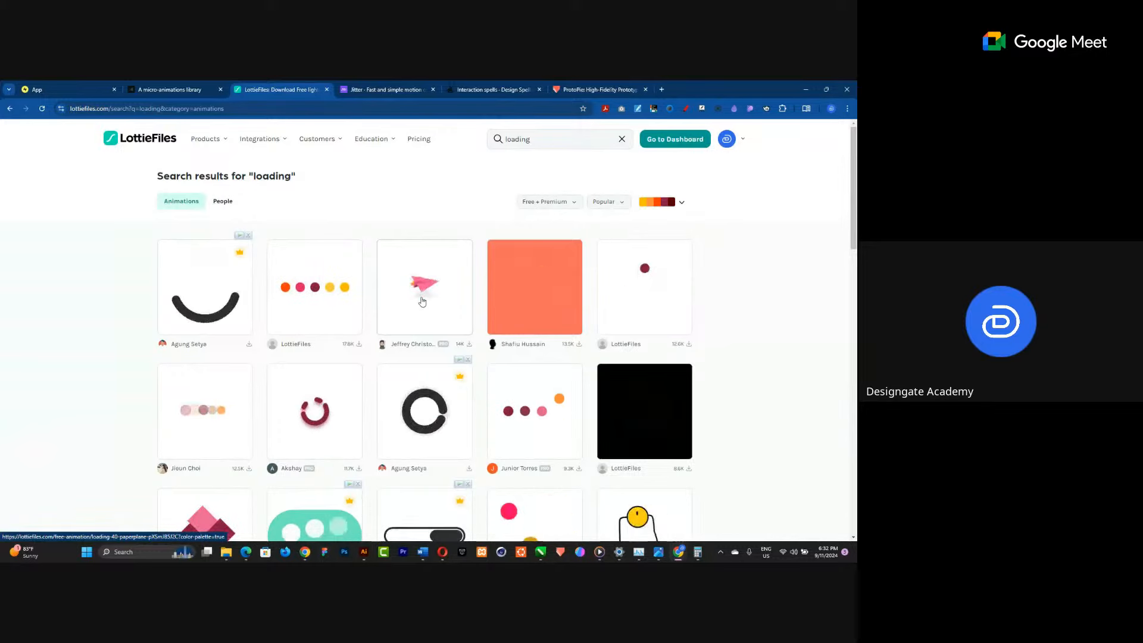
{"action": "scroll", "coordinate": [422, 301], "scroll_direction": "down", "scroll_amount": 2}
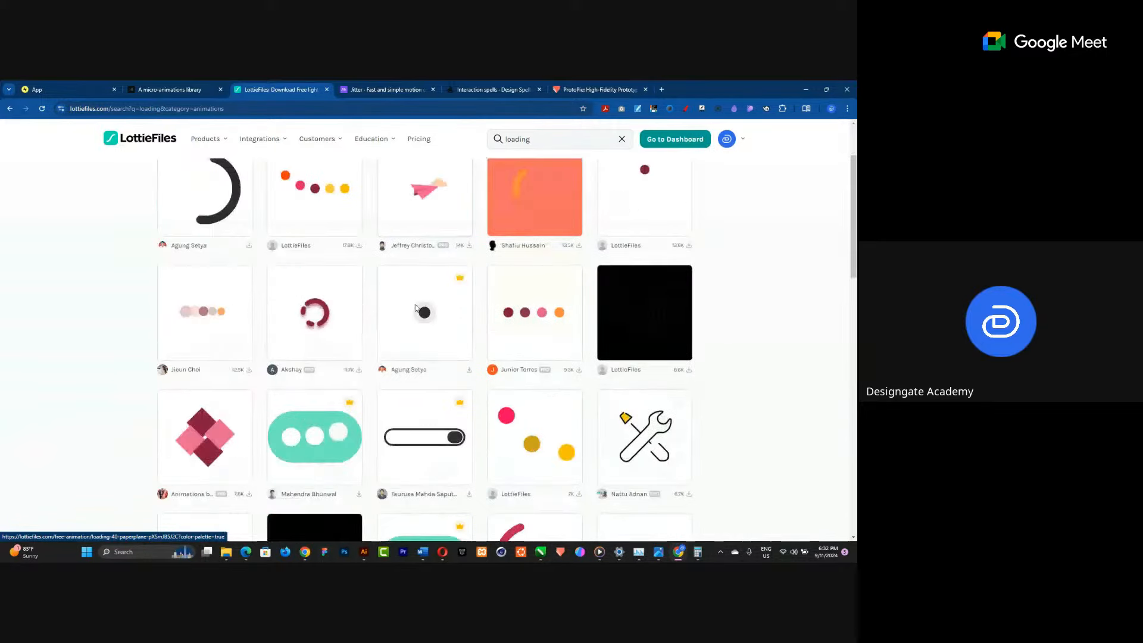
{"action": "scroll", "coordinate": [415, 308], "scroll_direction": "down", "scroll_amount": 3}
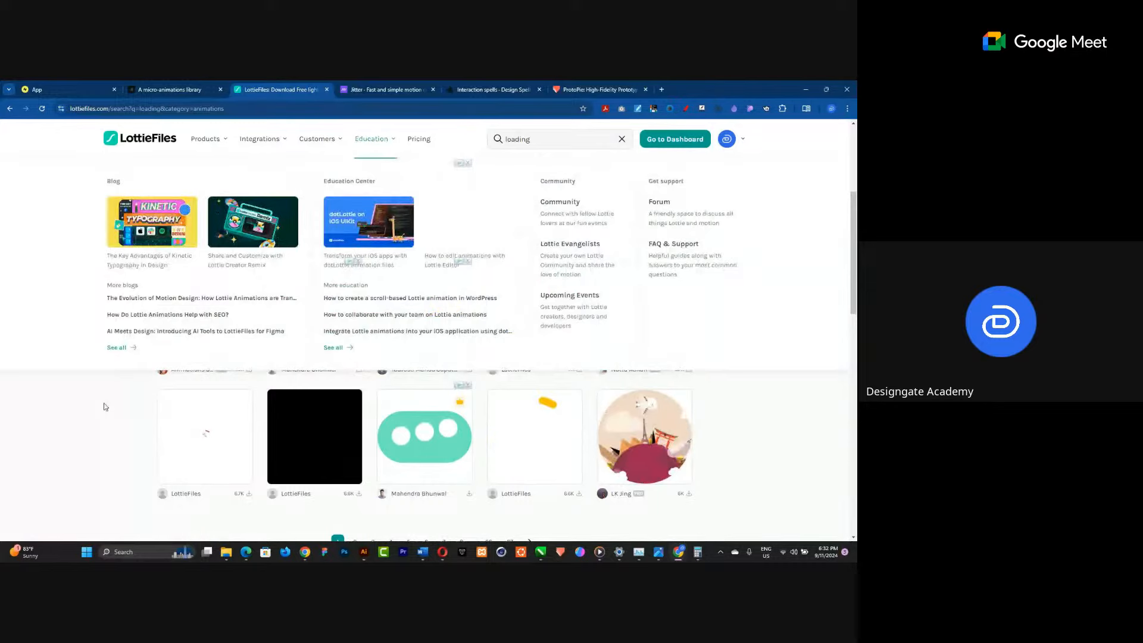
{"action": "scroll", "coordinate": [105, 407], "scroll_direction": "up", "scroll_amount": 4}
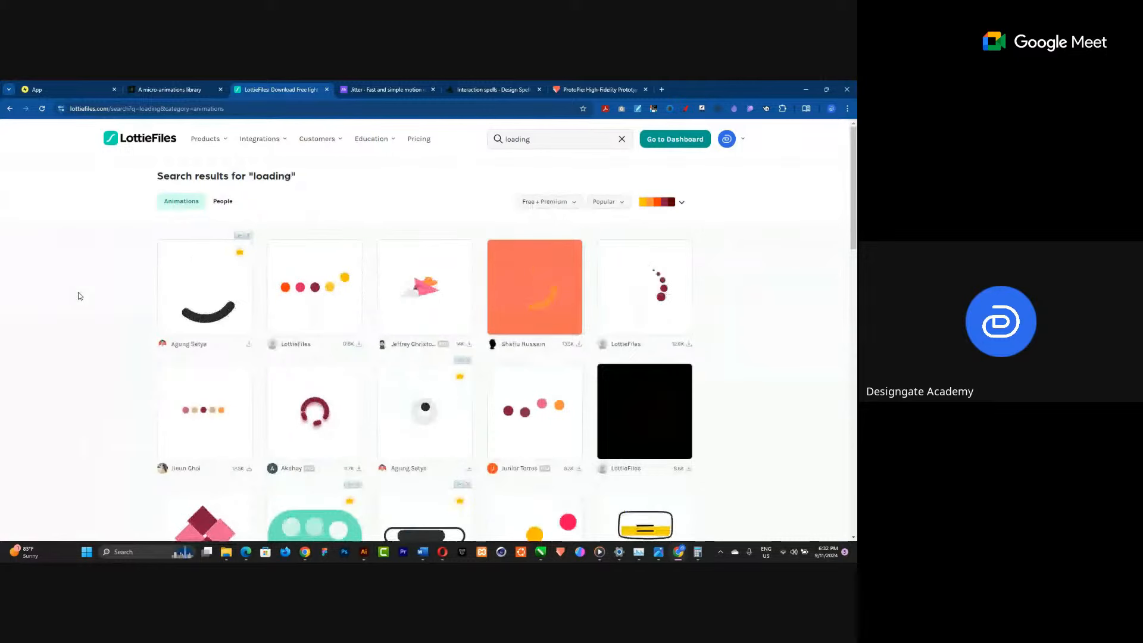
{"action": "left_click", "coordinate": [99, 109]}
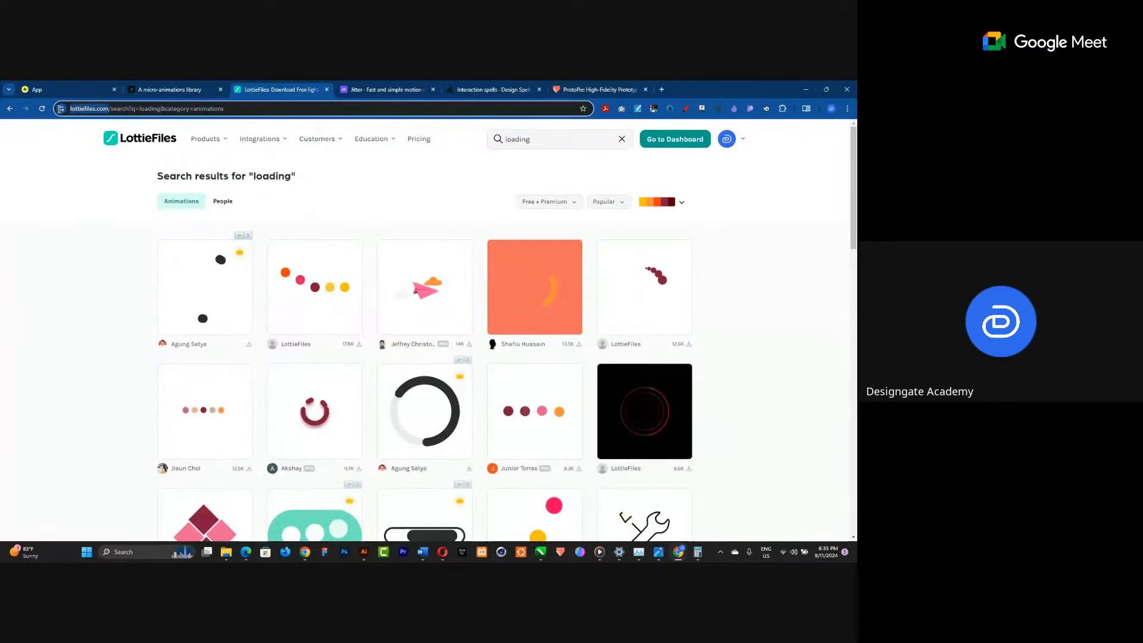
{"action": "left_click_drag", "start_coordinate": [60, 108], "coordinate": [60, 109]}
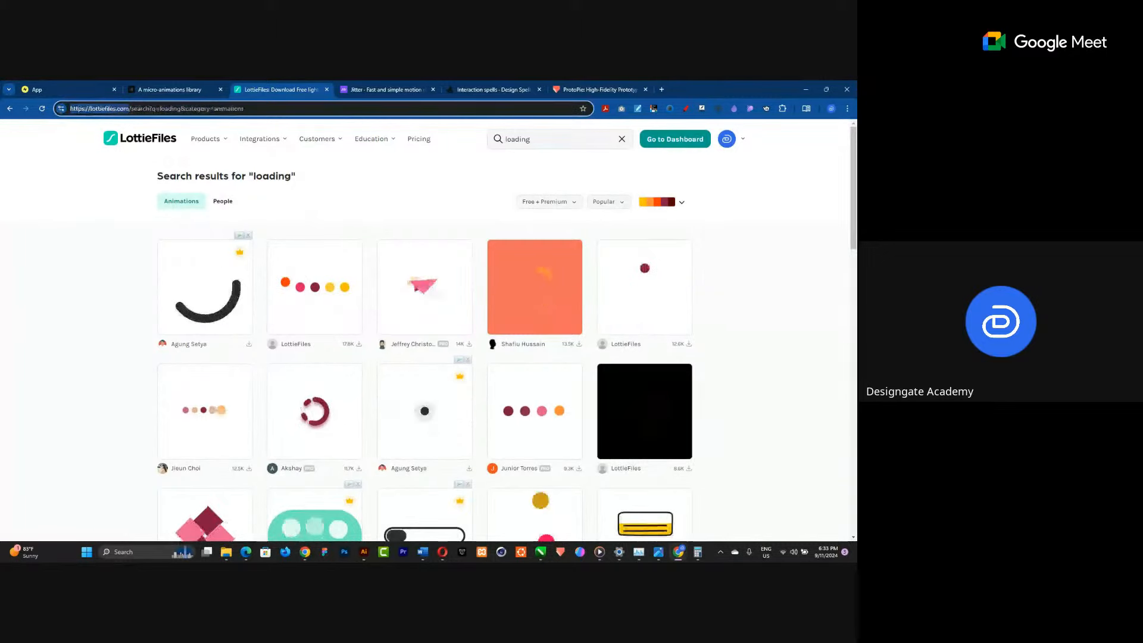
{"action": "key", "text": "alt+Tab"}
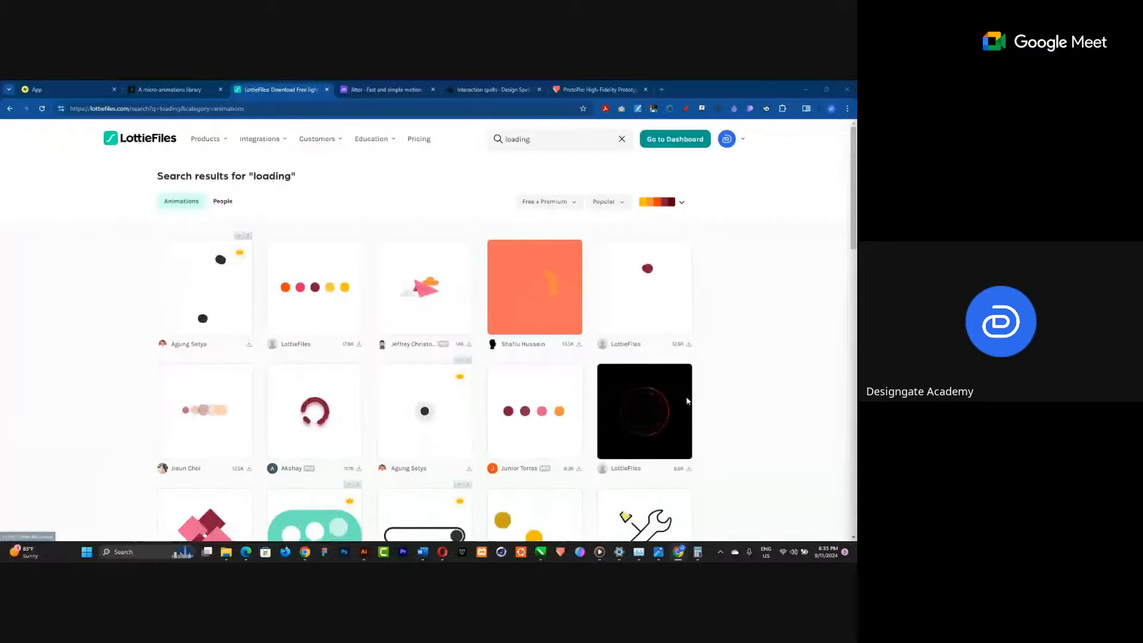
{"action": "mouse_move", "coordinate": [263, 139]}
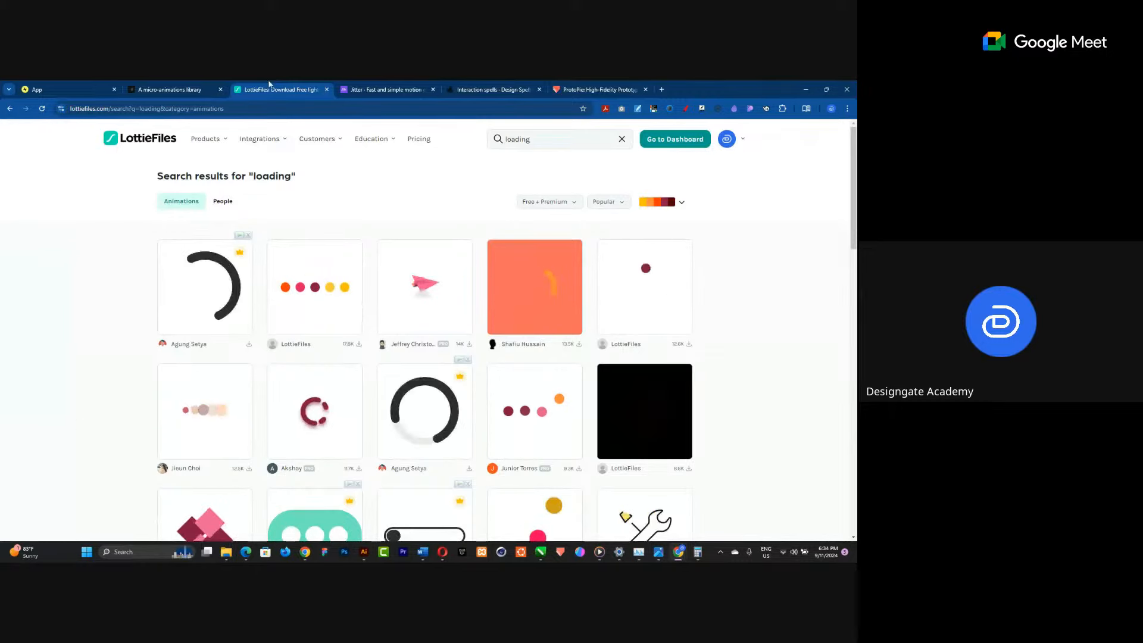
Switch to the Jitter tab and open the jitter.video home page.
{"action": "left_click", "coordinate": [586, 88]}
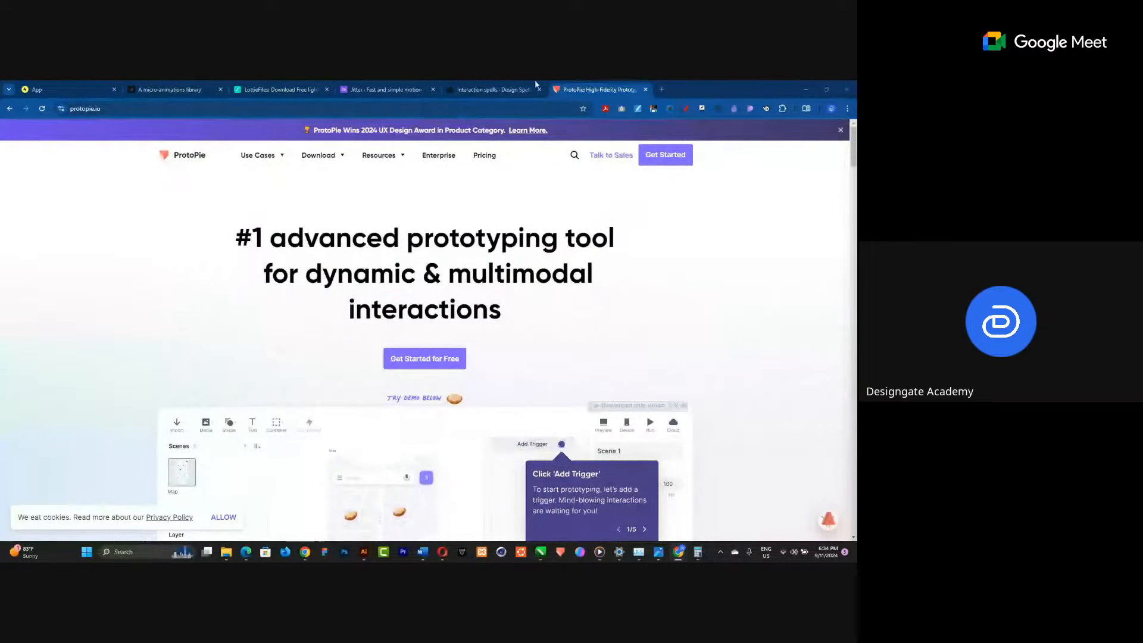
{"action": "left_click", "coordinate": [395, 87]}
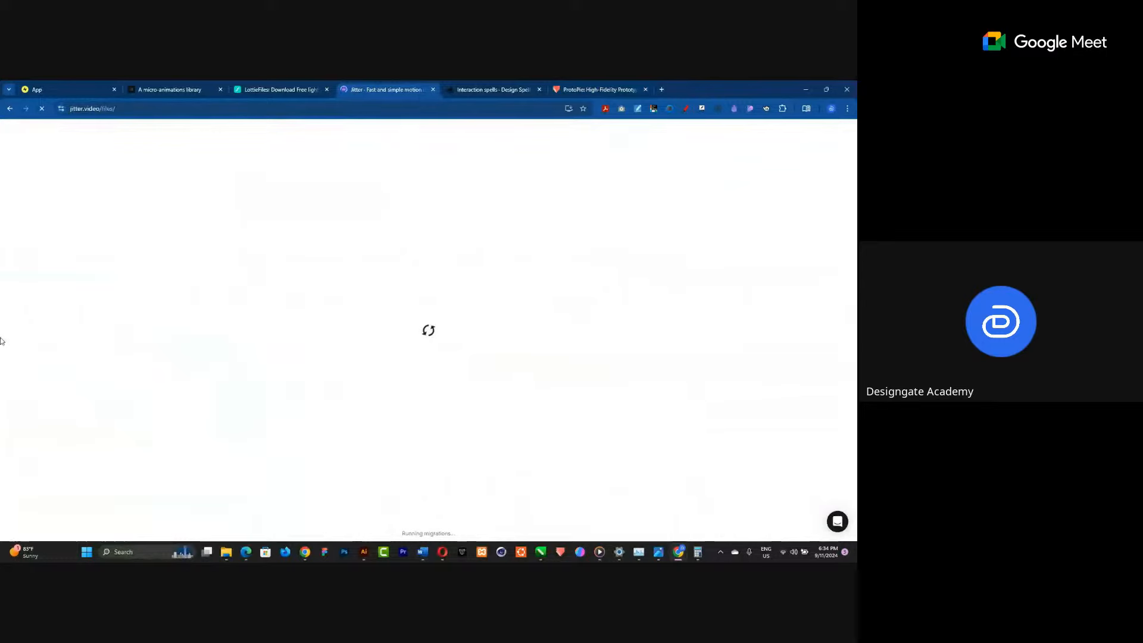
{"action": "left_click", "coordinate": [127, 110]}
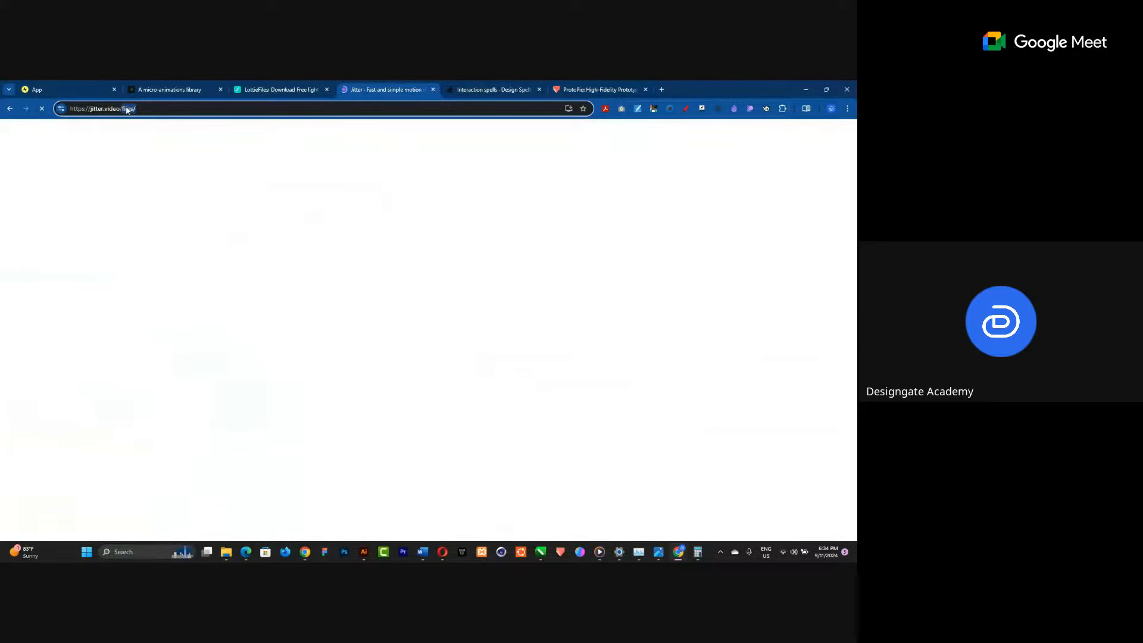
{"action": "key", "text": "BackSpace"}
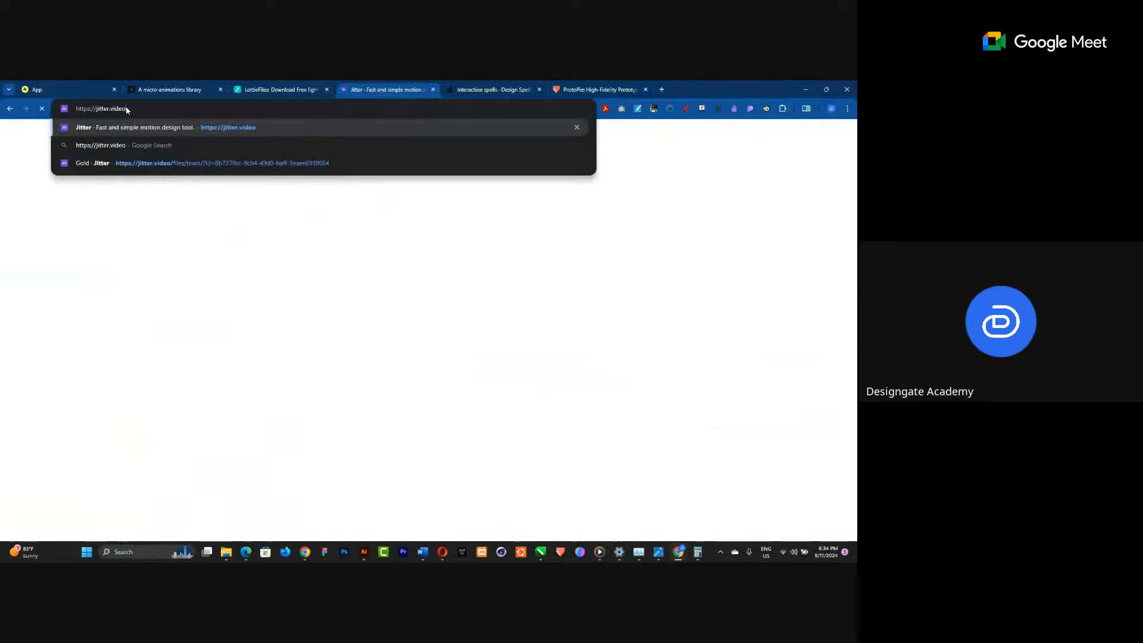
{"action": "left_click", "coordinate": [169, 132]}
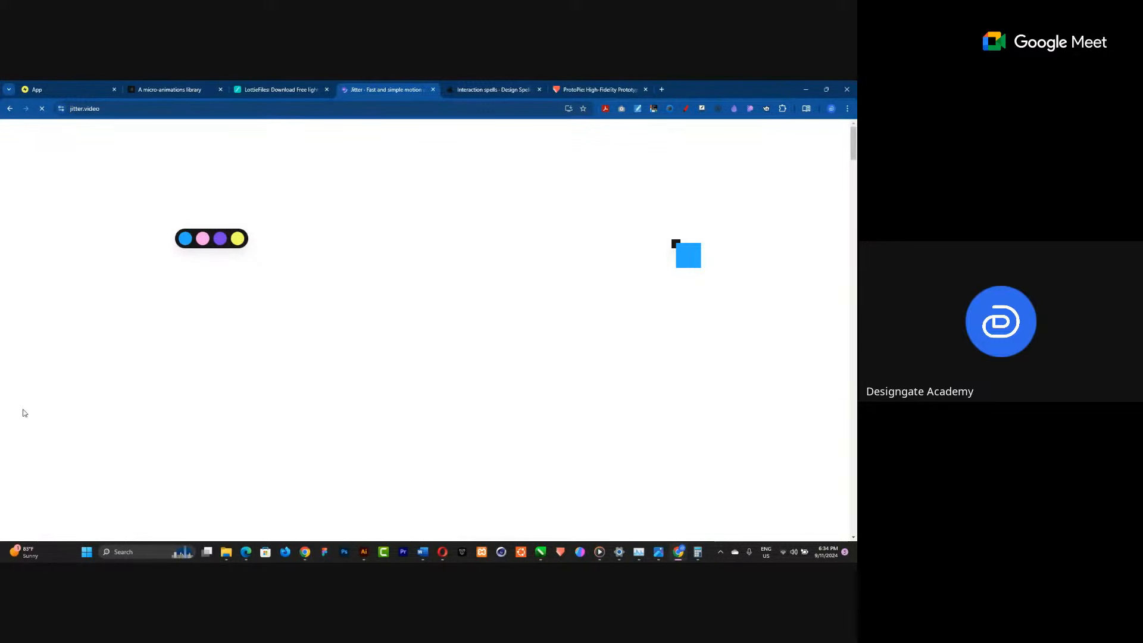
{"action": "left_click", "coordinate": [165, 109]}
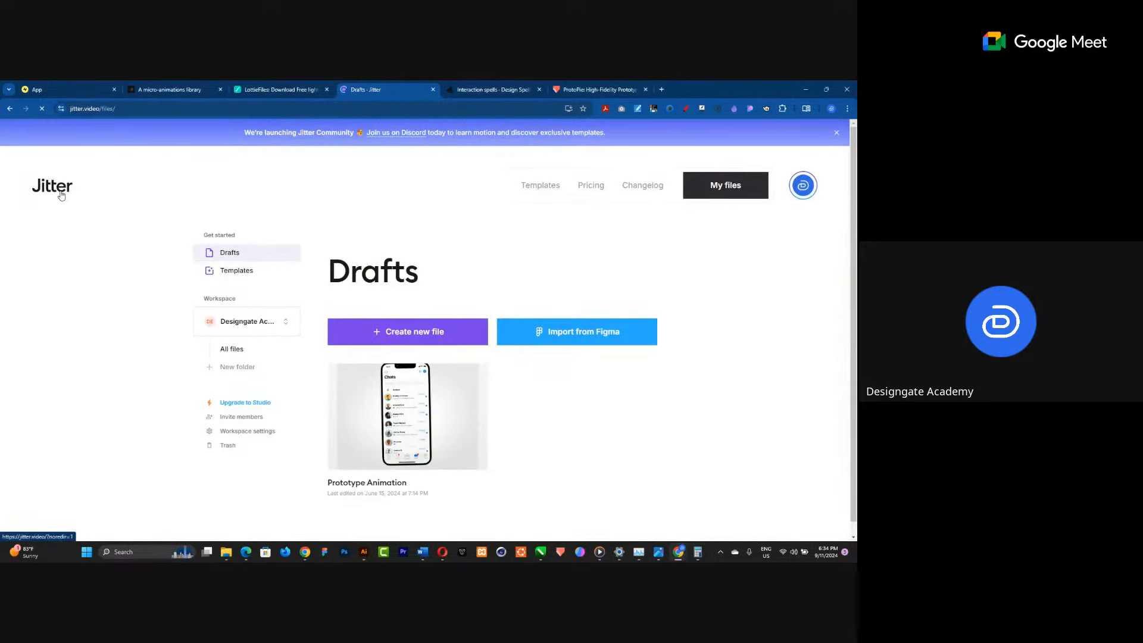
{"action": "left_click", "coordinate": [61, 195]}
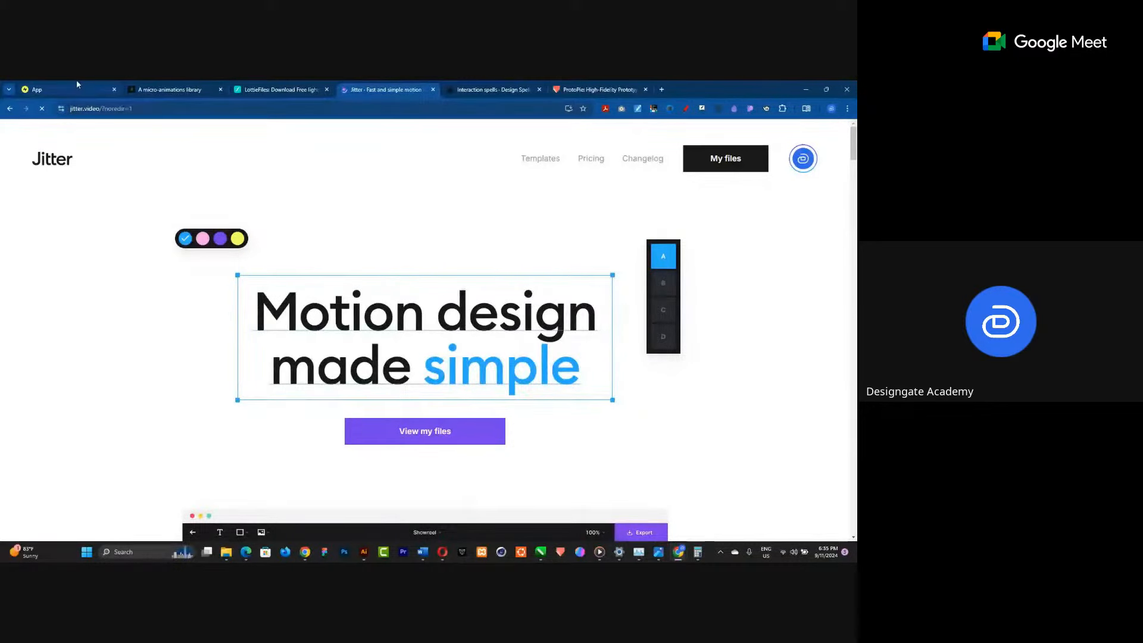
Switch to the Stream 4 Live Practice Playground file and add a new page.
{"action": "key", "text": "alt+Tab"}
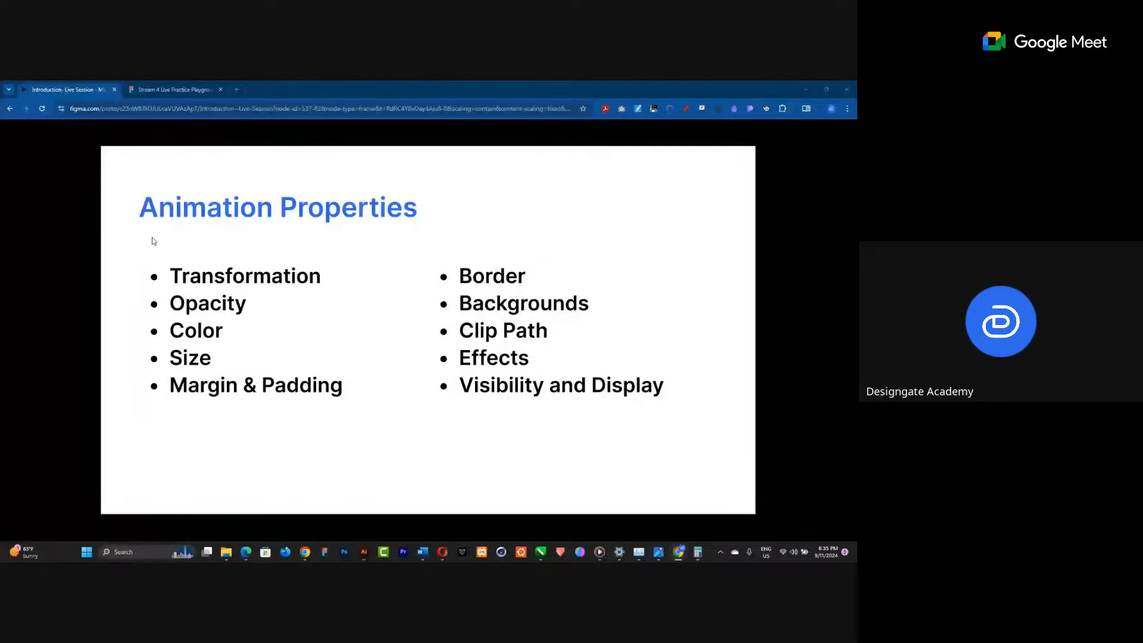
{"action": "key", "text": "ctrl+Tab"}
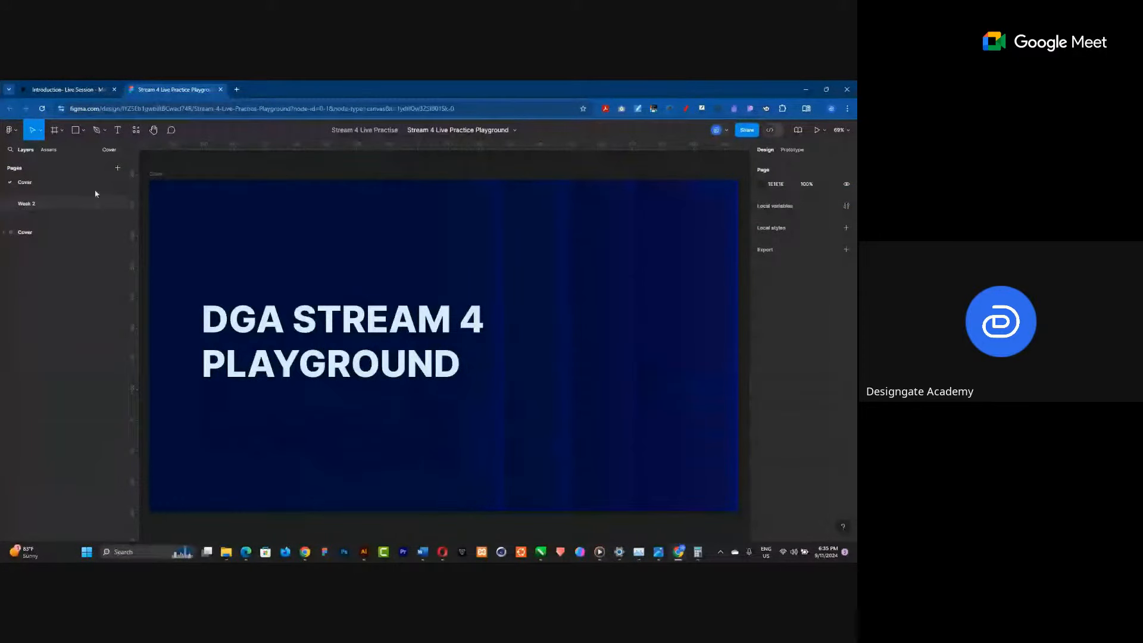
{"action": "left_click", "coordinate": [118, 168]}
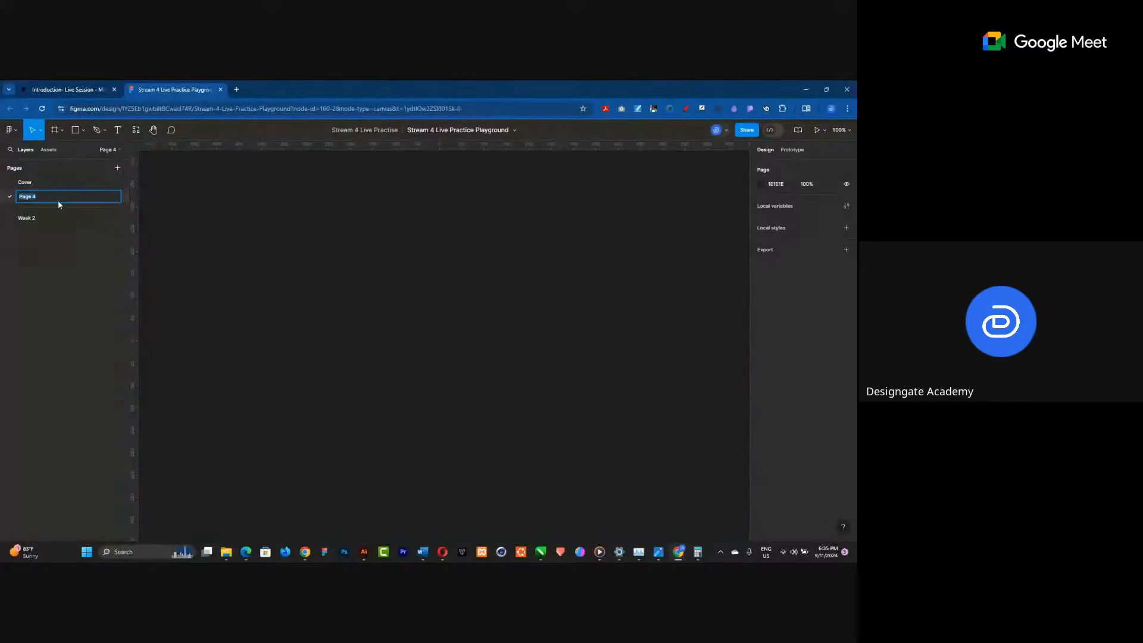
{"action": "left_click", "coordinate": [84, 342]}
Close the playground tab and open the Revision Classes design file.
{"action": "key", "text": "alt+Tab"}
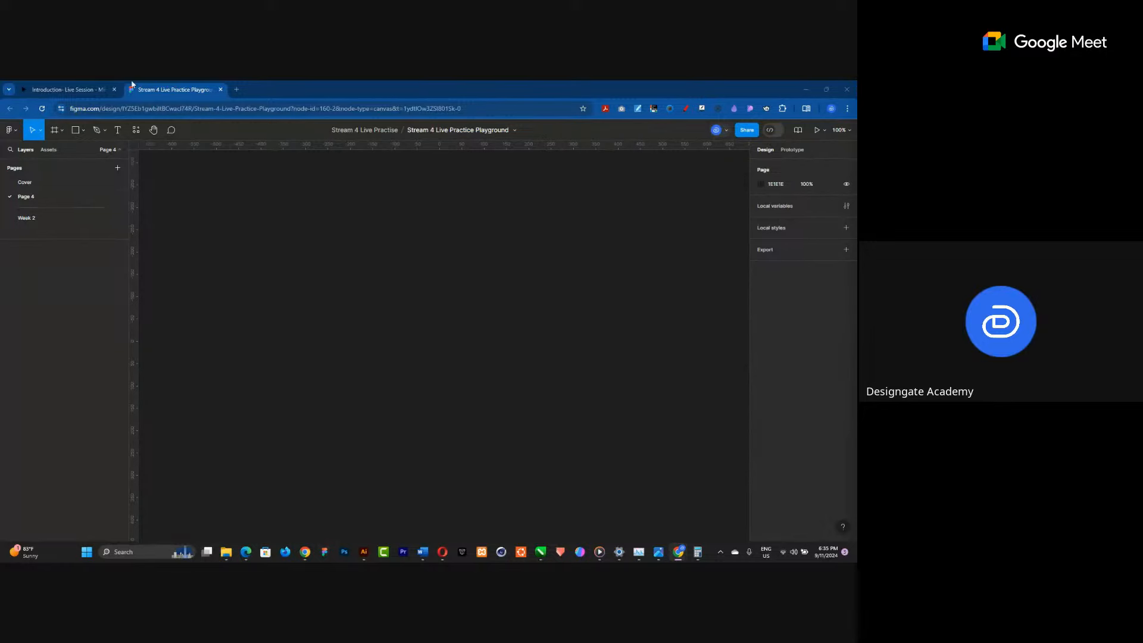
{"action": "left_click", "coordinate": [220, 90]}
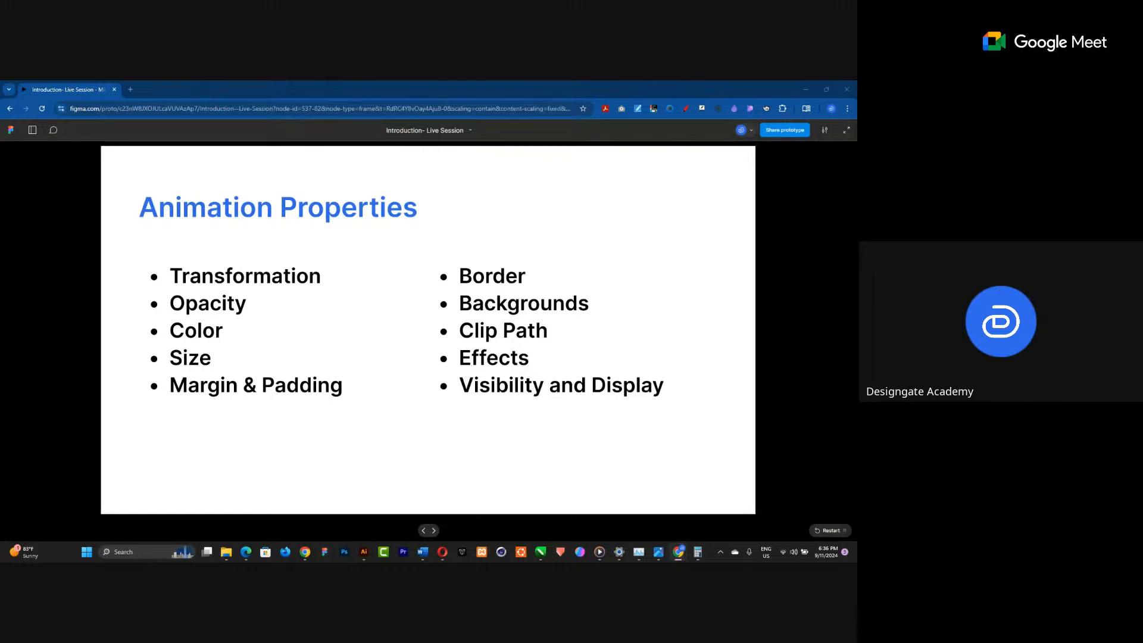
{"action": "left_click_drag", "start_coordinate": [856, 99], "coordinate": [570, 99]}
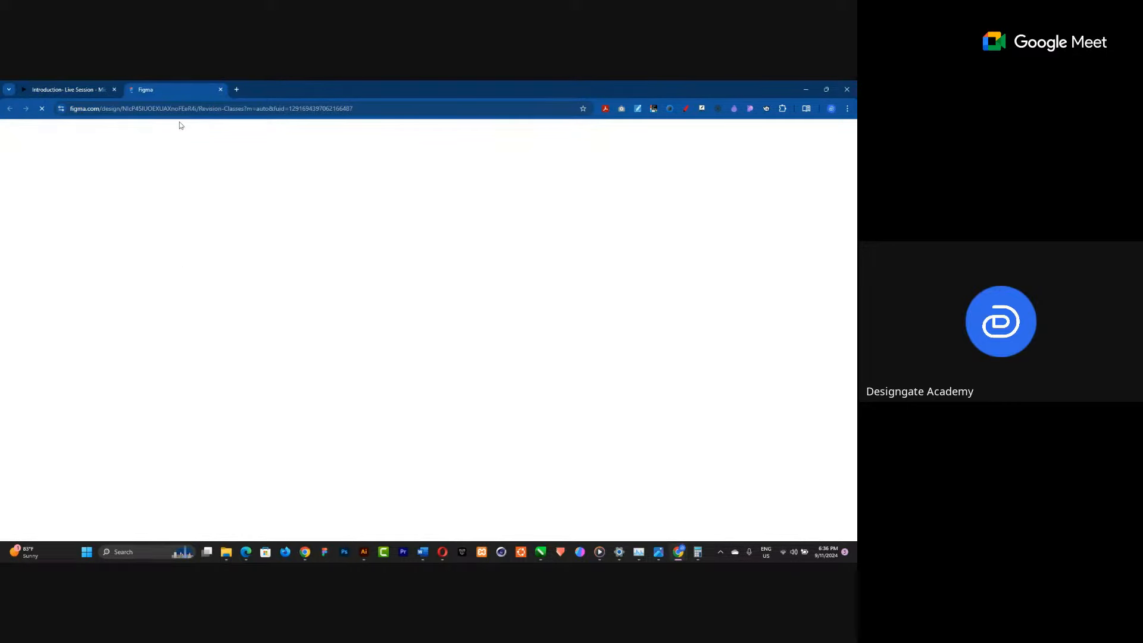
{"action": "left_click", "coordinate": [87, 90]}
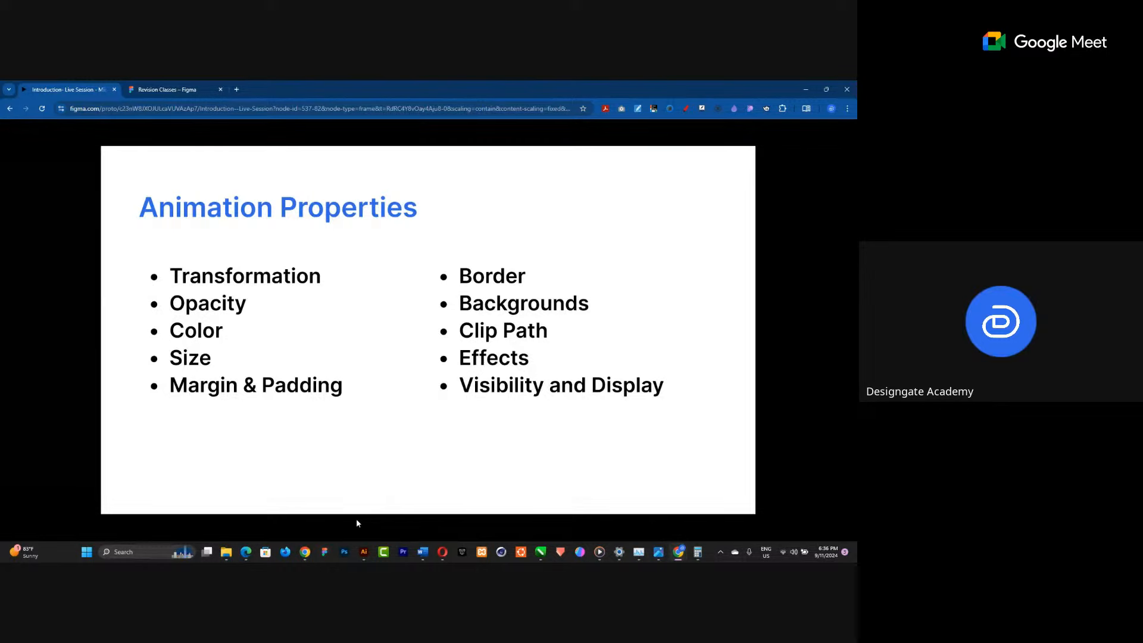
{"action": "left_click", "coordinate": [134, 87]}
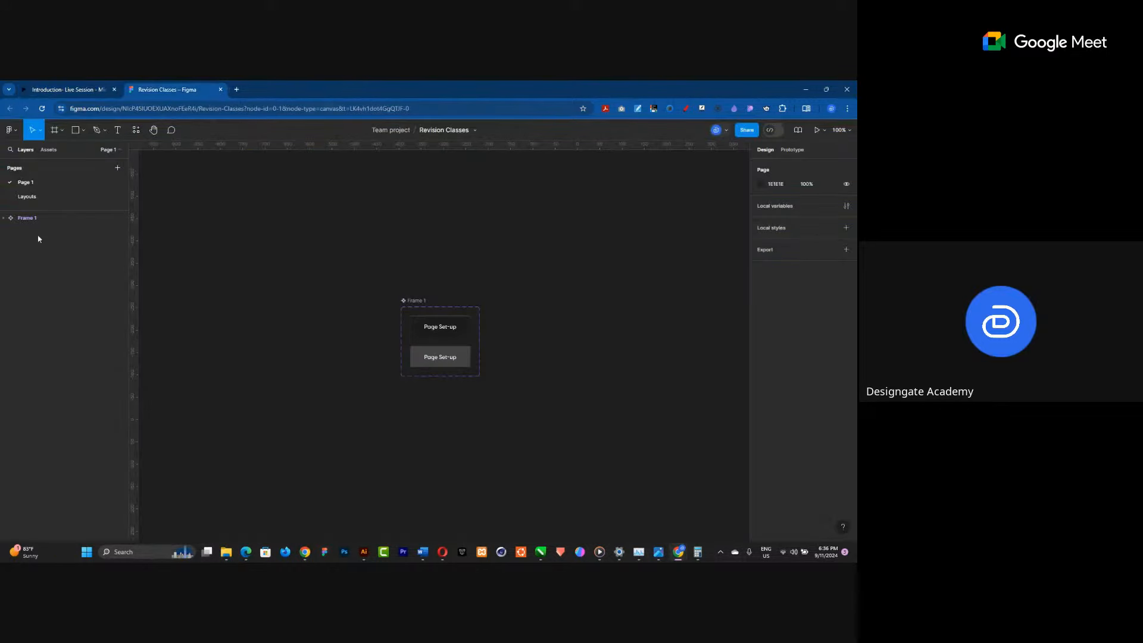
Add a new page named Micro-Interaction to the Revision Classes file.
{"action": "left_click", "coordinate": [20, 199]}
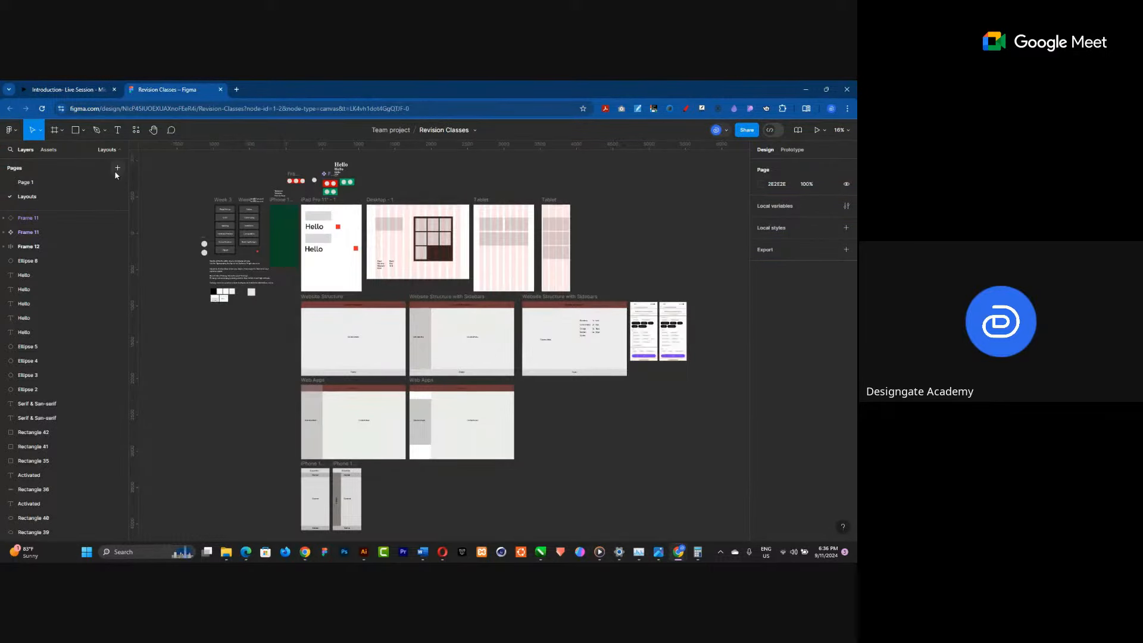
{"action": "left_click", "coordinate": [117, 168]}
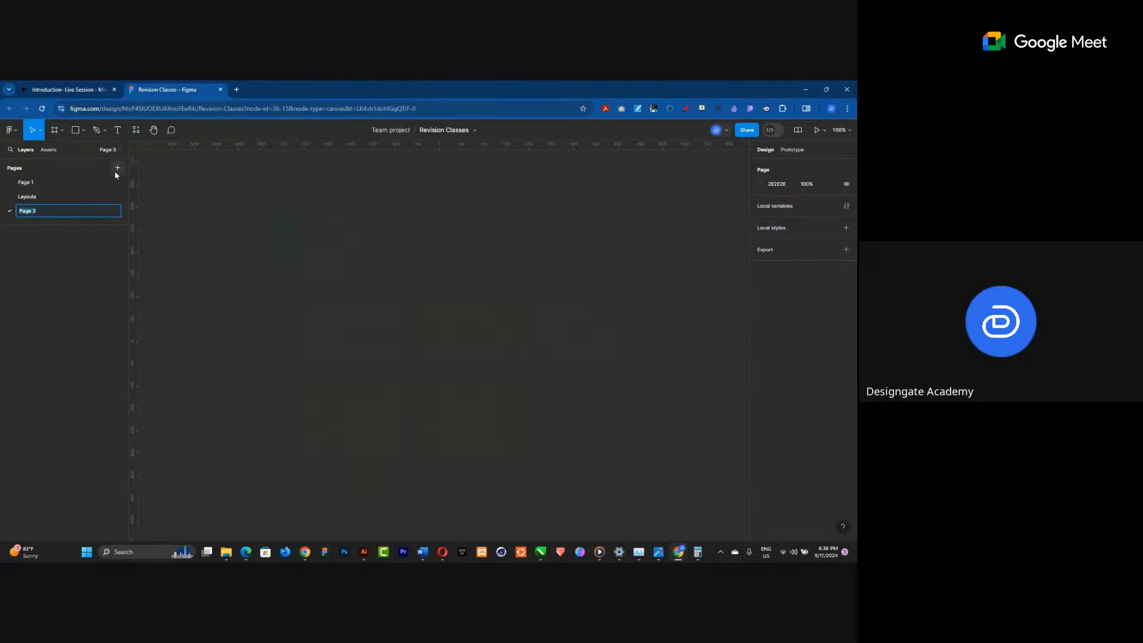
{"action": "type", "text": "Micro-Interaction"}
{"action": "key", "text": "Return"}
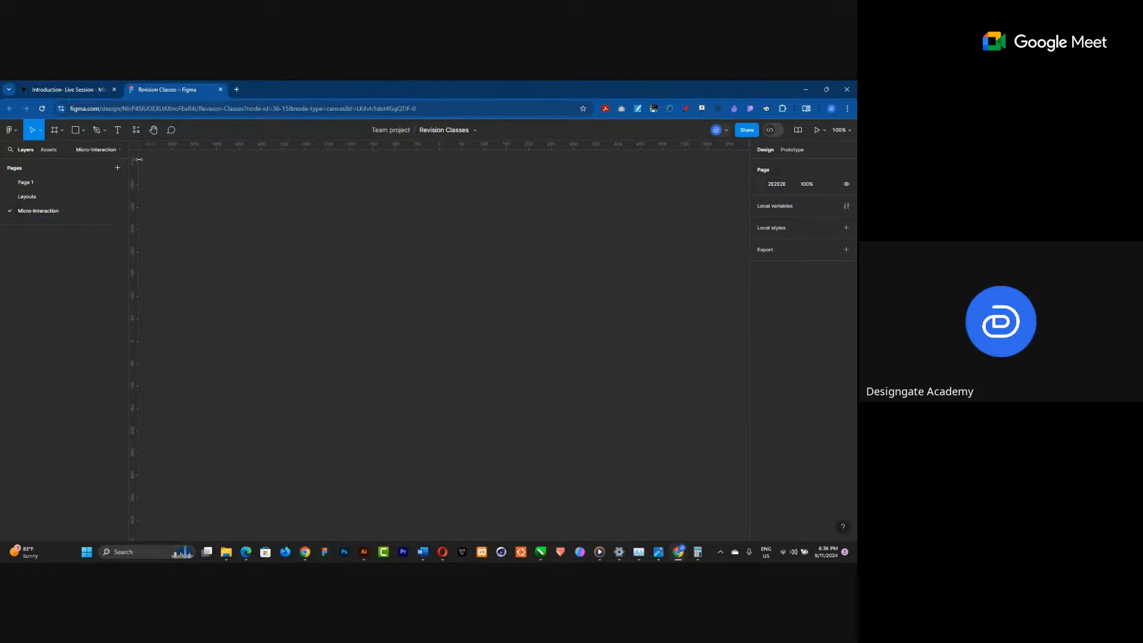
Draw a rectangle about 523 × 340 on the Micro-Interaction page.
{"action": "left_click", "coordinate": [75, 130]}
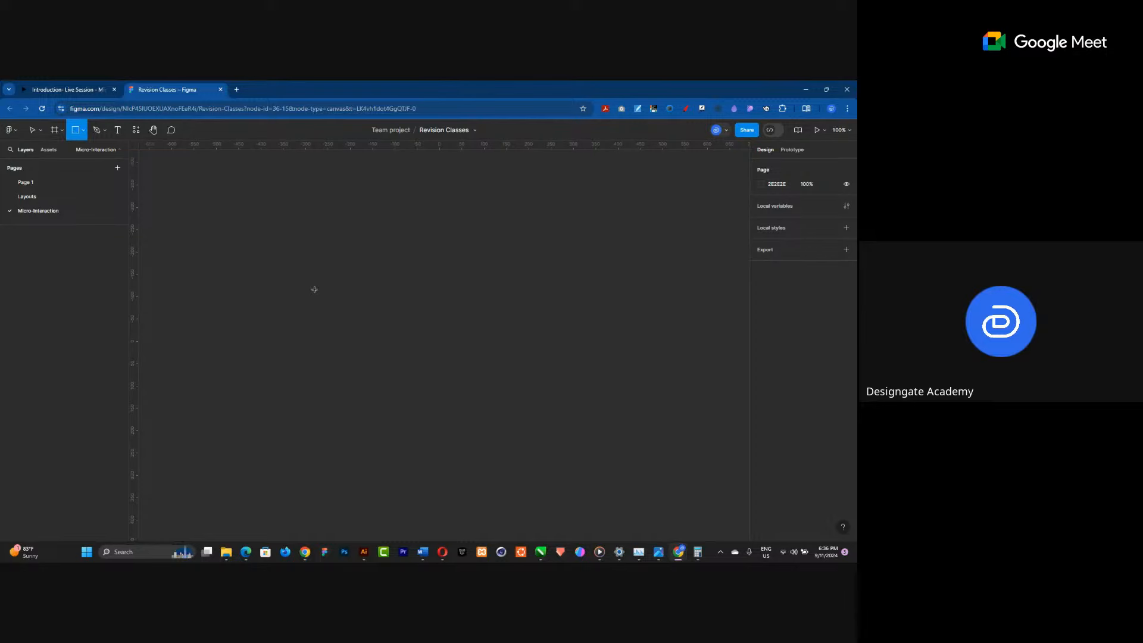
{"action": "left_click_drag", "start_coordinate": [315, 289], "coordinate": [547, 441]}
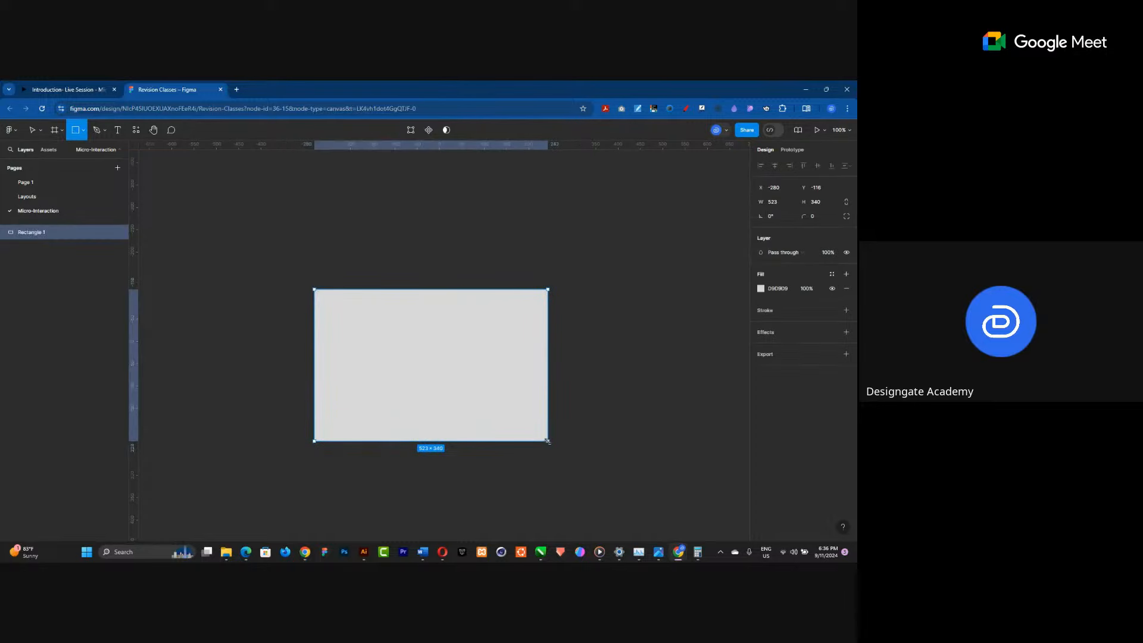
{"action": "scroll", "coordinate": [506, 441], "scroll_direction": "up", "scroll_amount": 5}
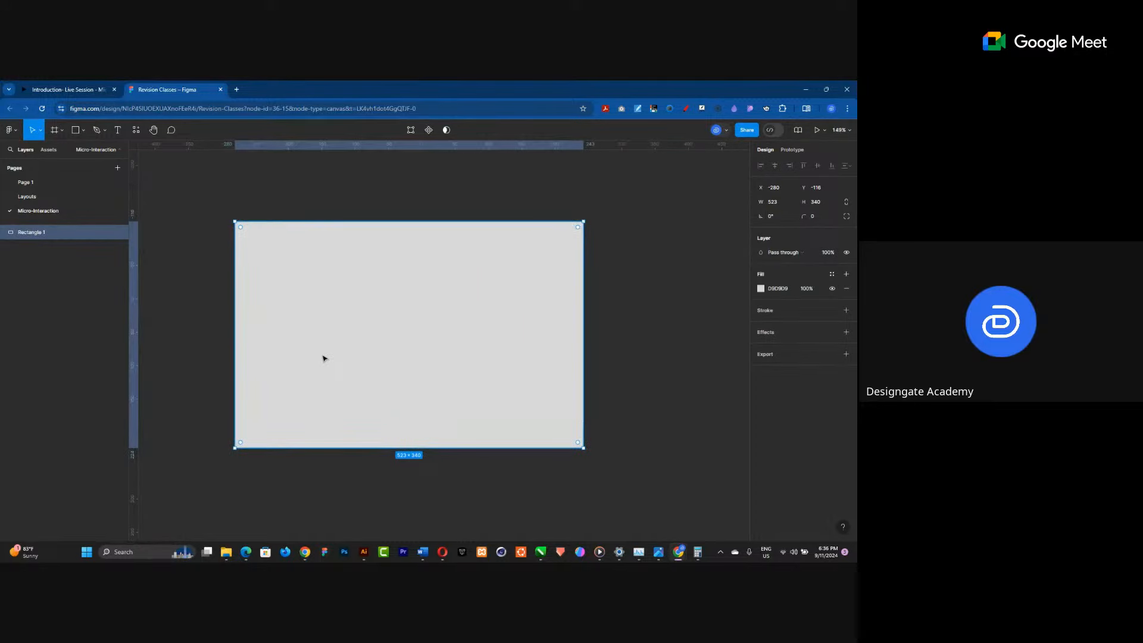
{"action": "scroll", "coordinate": [323, 357], "scroll_direction": "up", "scroll_amount": 1}
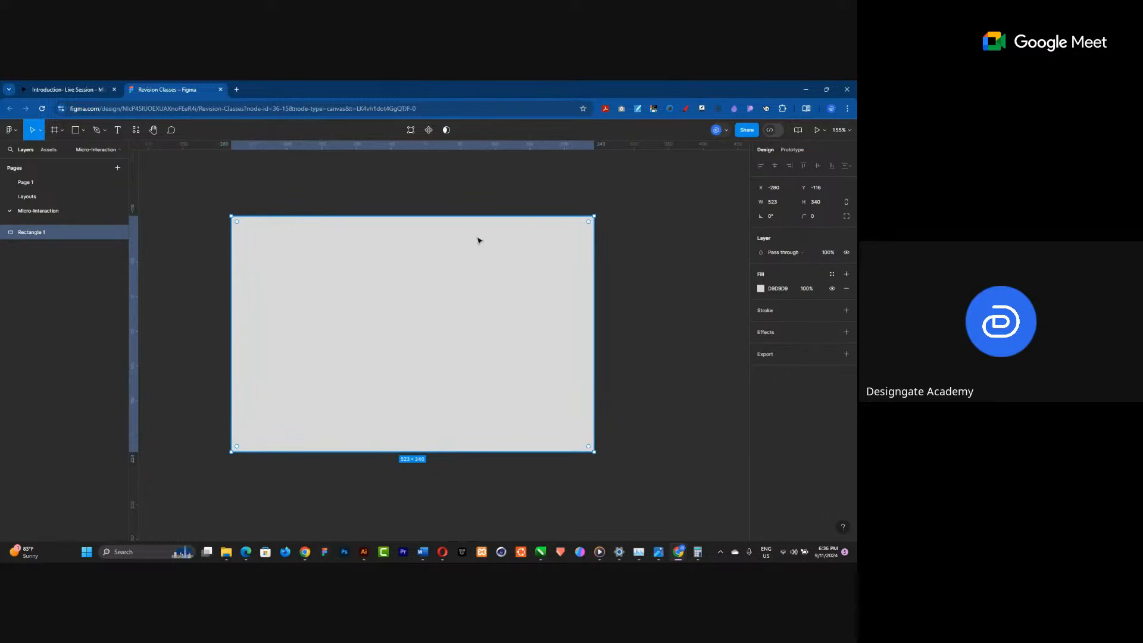
Review the Animation Properties slide, then return to the rectangle's position settings.
{"action": "left_click", "coordinate": [100, 89]}
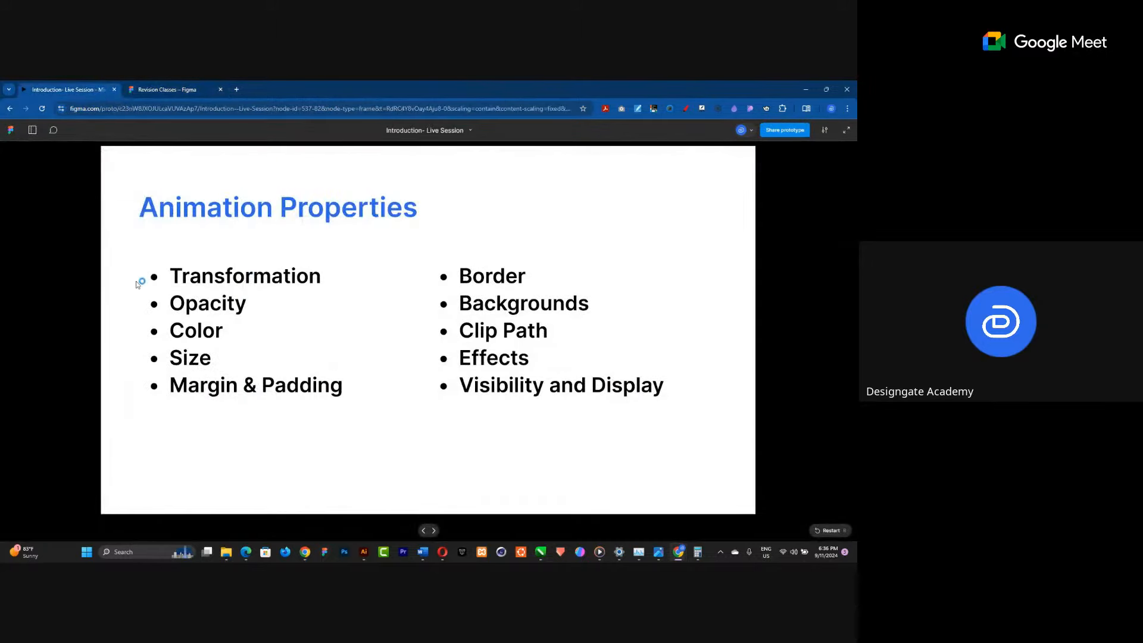
{"action": "left_click", "coordinate": [150, 88]}
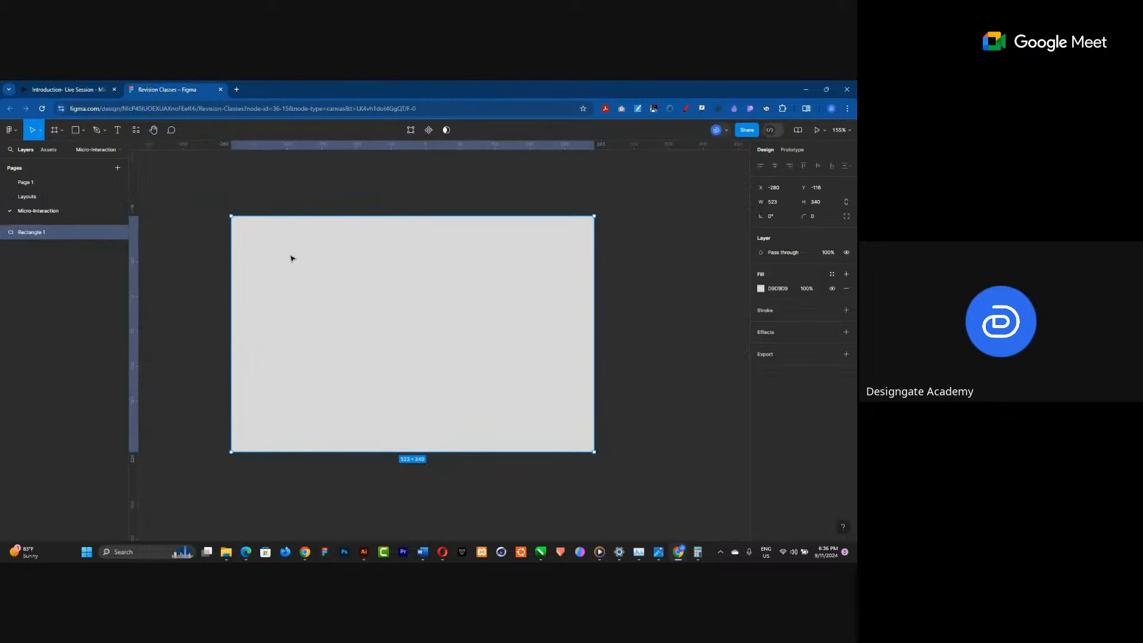
{"action": "left_click", "coordinate": [773, 188]}
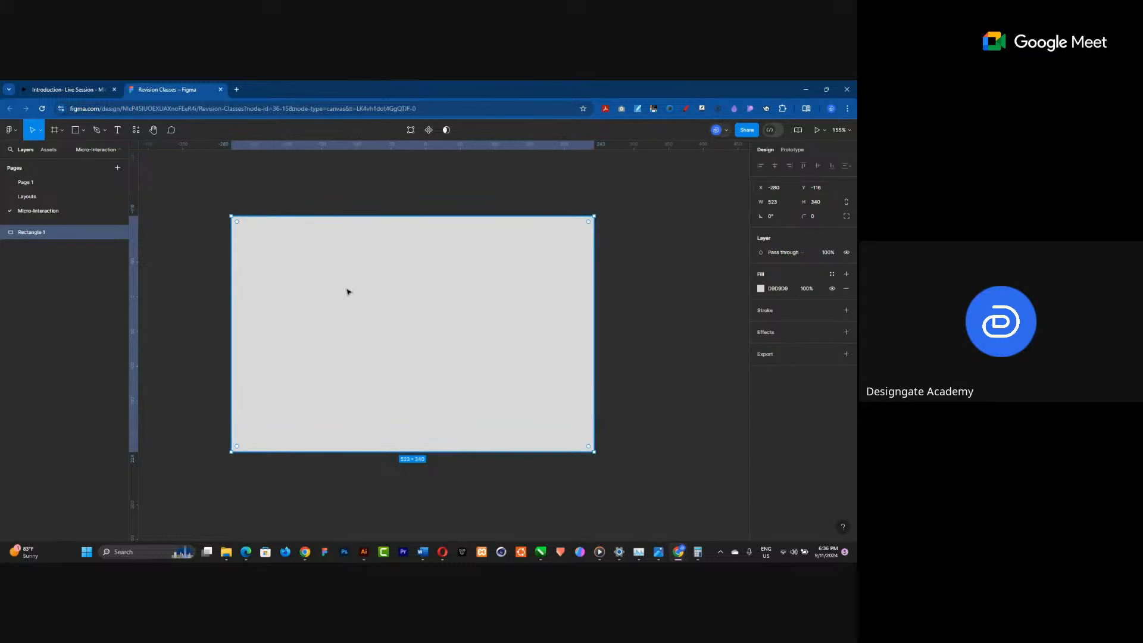
Reposition the rectangle slightly on the canvas, glancing at the Animation Properties slide.
{"action": "left_click_drag", "start_coordinate": [355, 288], "coordinate": [391, 293]}
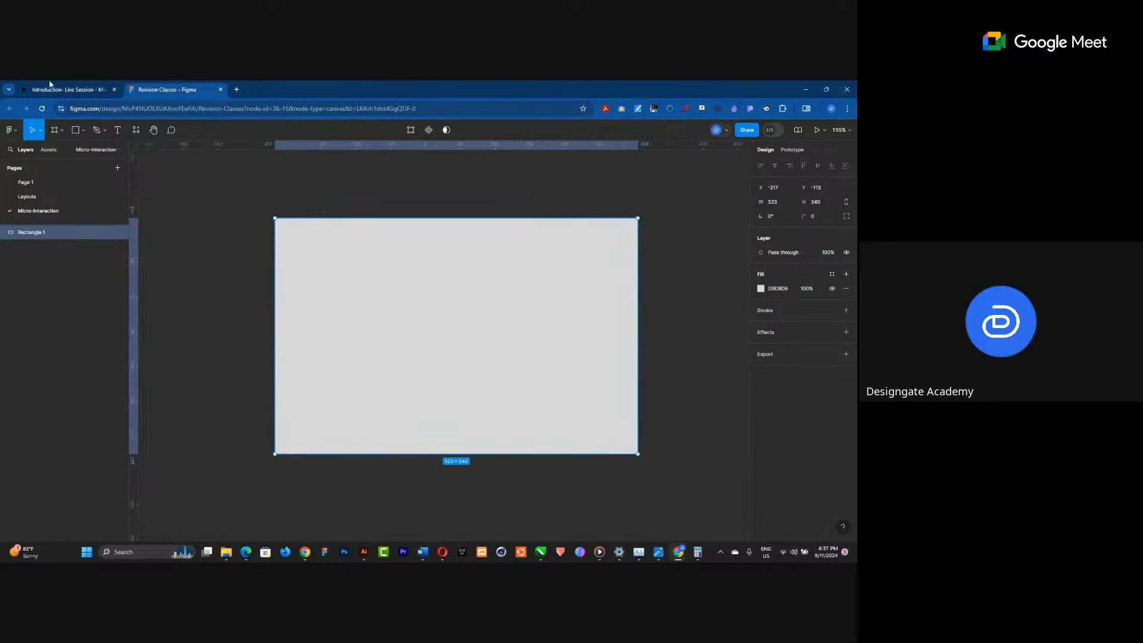
{"action": "left_click", "coordinate": [83, 89]}
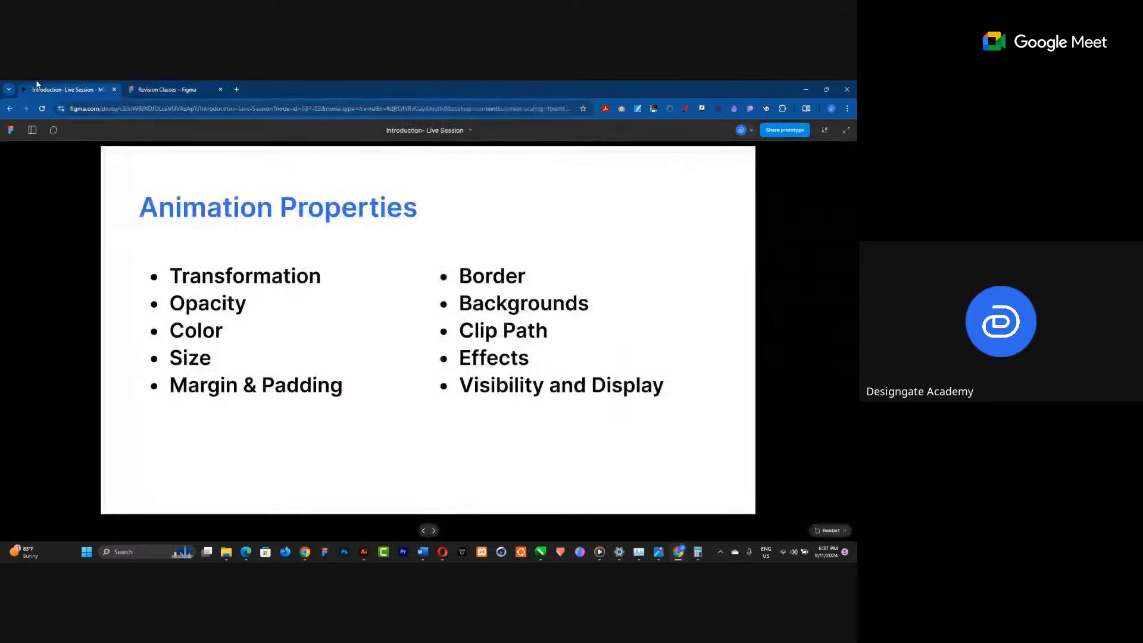
{"action": "left_click", "coordinate": [145, 90]}
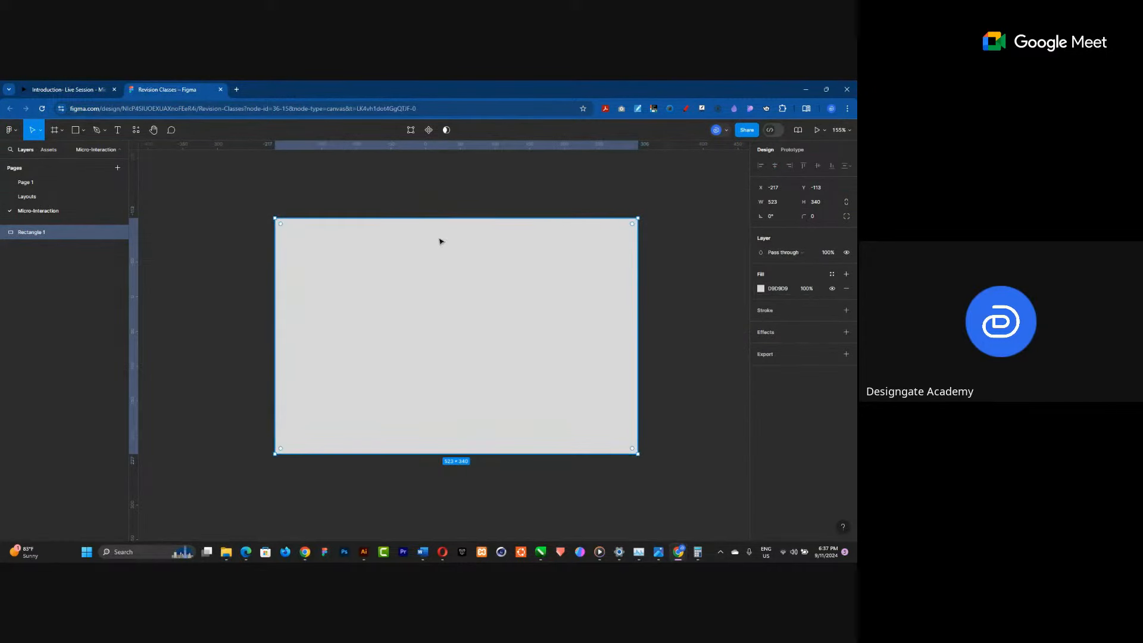
Set the rectangle's layer opacity to 0%, then restore it to 100%.
{"action": "left_click", "coordinate": [827, 253]}
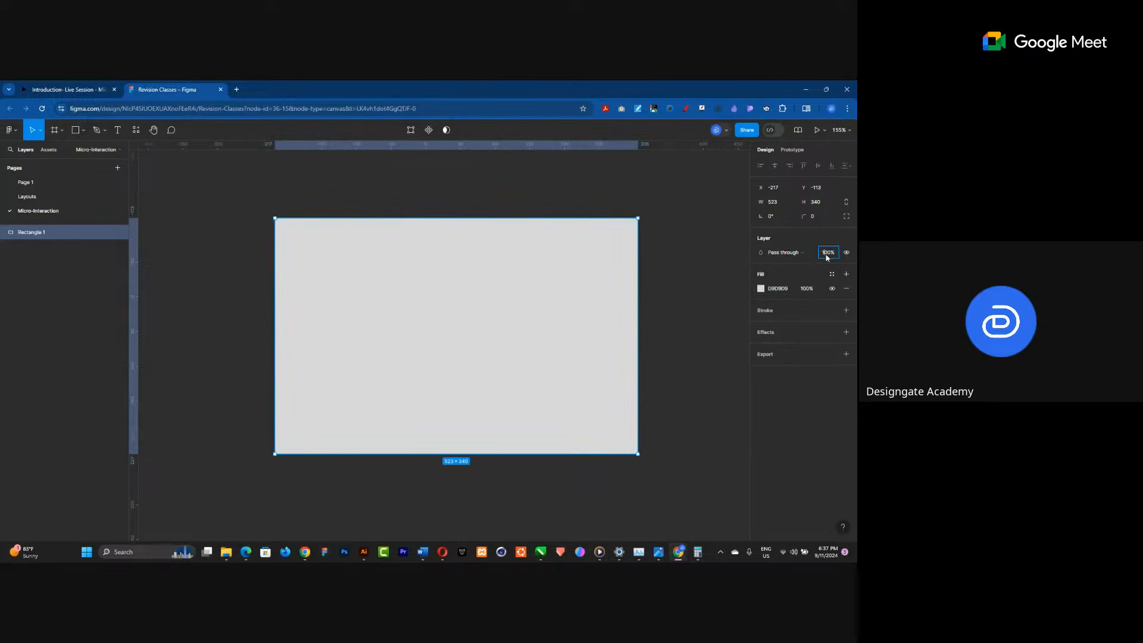
{"action": "type", "text": "0"}
{"action": "key", "text": "Return"}
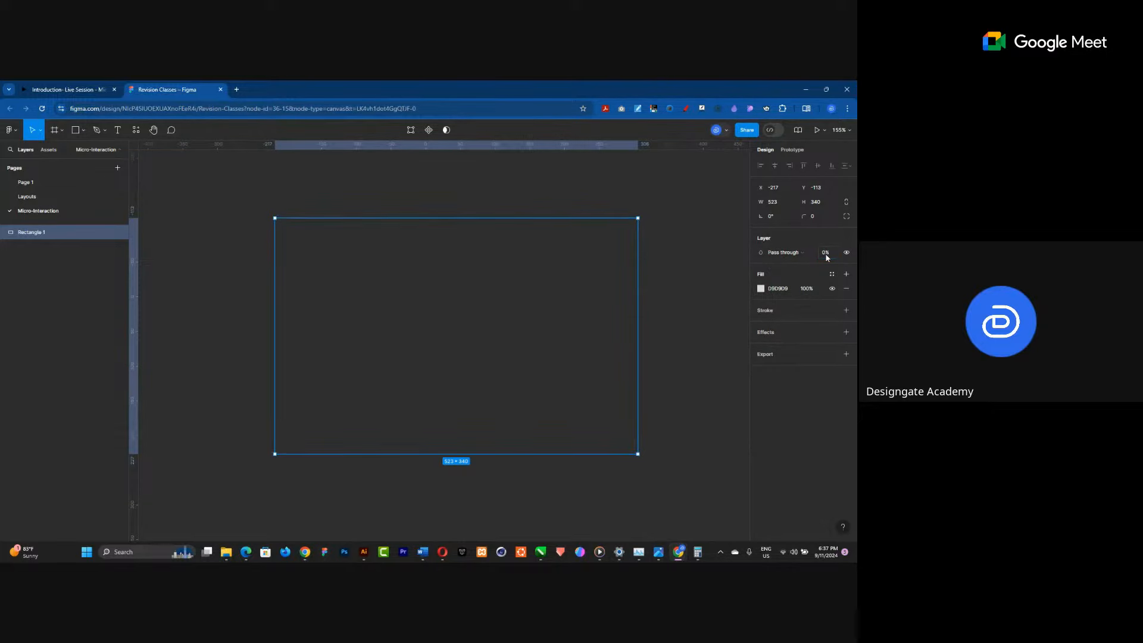
{"action": "left_click", "coordinate": [827, 257]}
{"action": "type", "text": "100"}
{"action": "key", "text": "Return"}
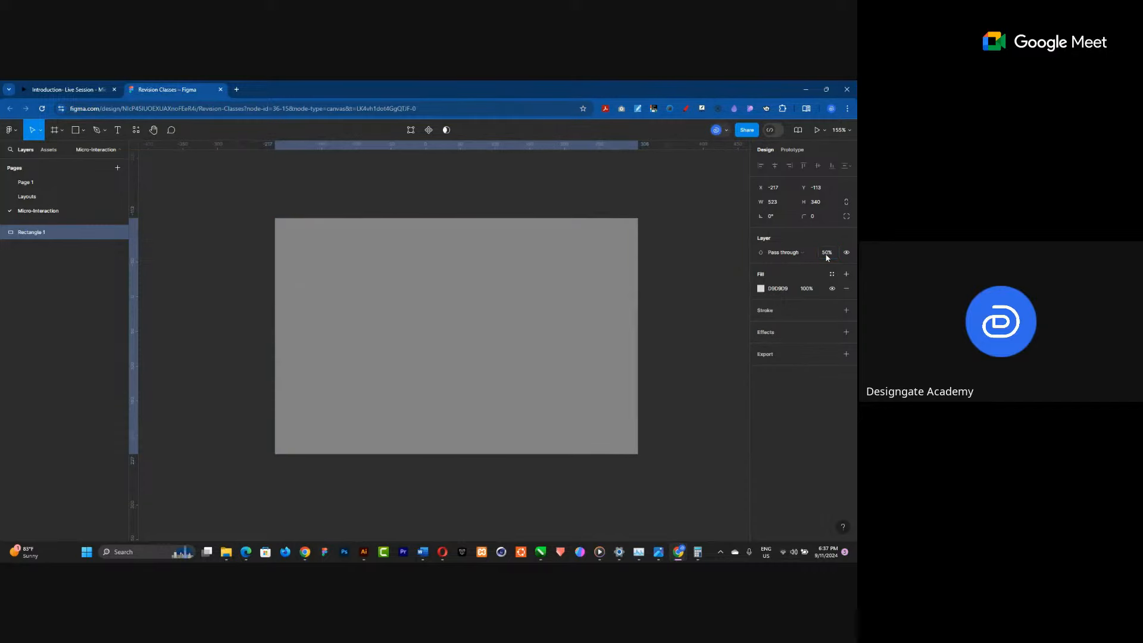
{"action": "left_click_drag", "start_coordinate": [820, 252], "coordinate": [820, 253]}
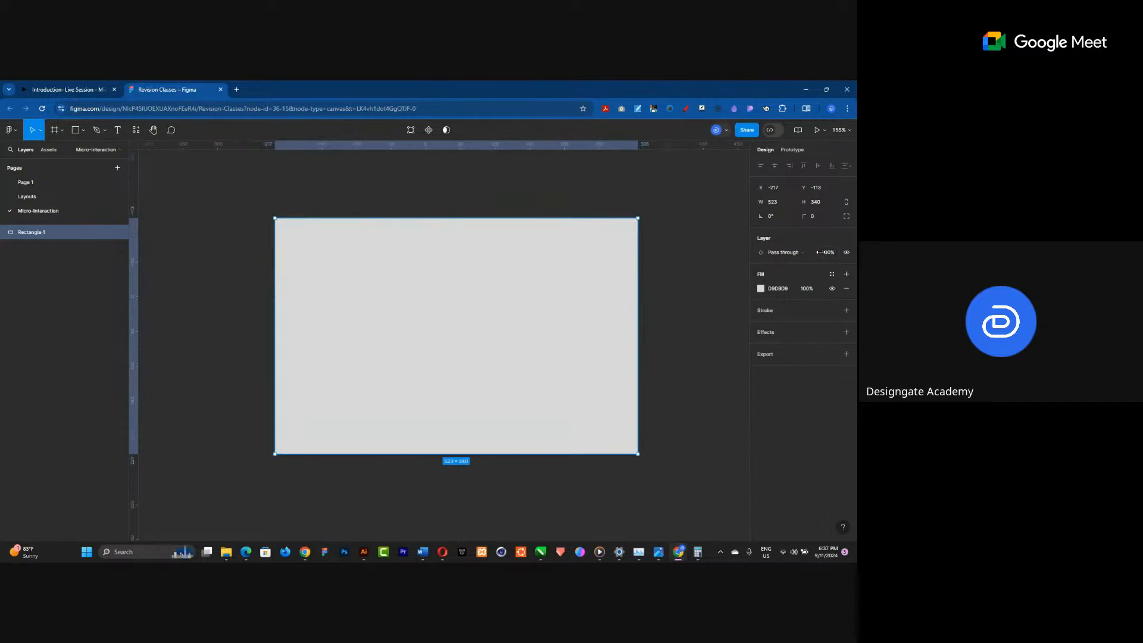
Change the rectangle's fill colour to white FFFFFF, checking the Animation Properties slide.
{"action": "left_click", "coordinate": [84, 89]}
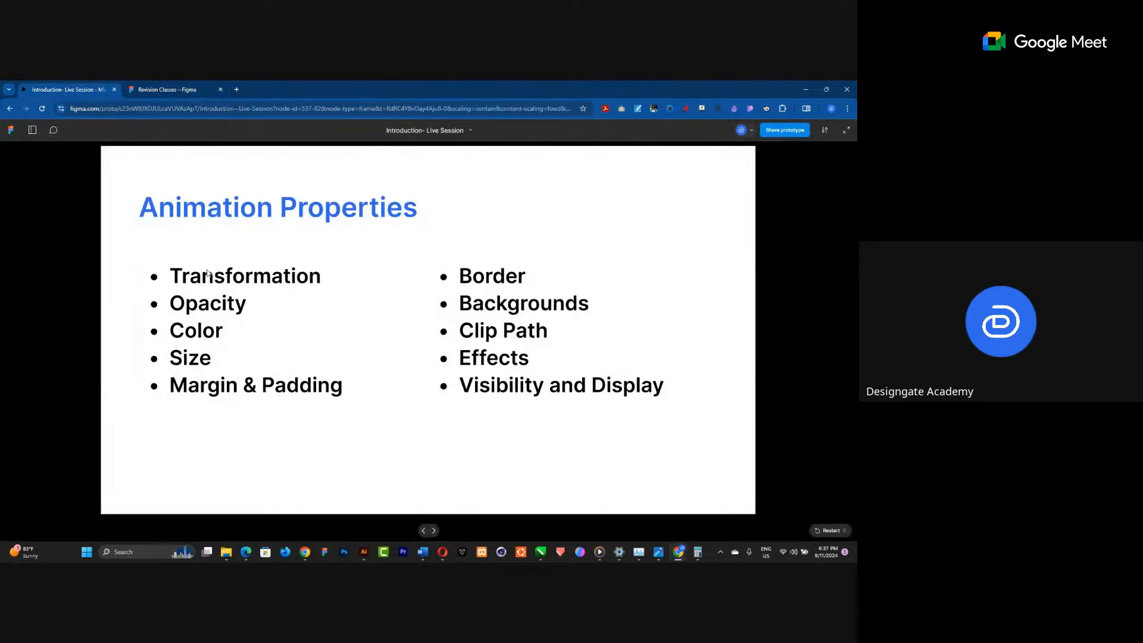
{"action": "left_click", "coordinate": [175, 87]}
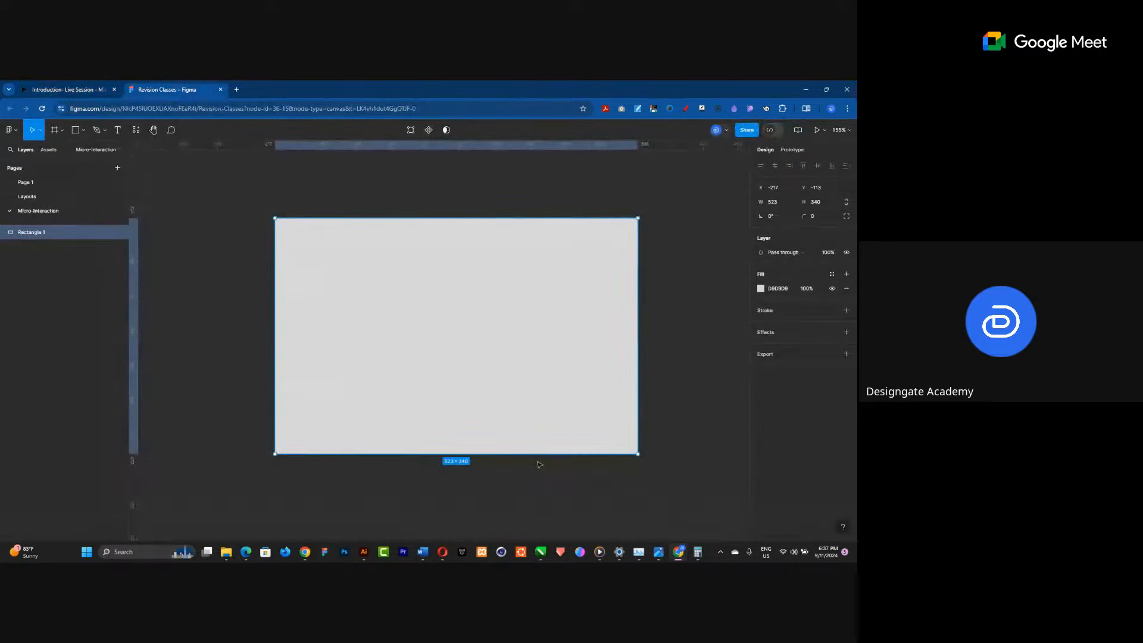
{"action": "left_click", "coordinate": [762, 289]}
{"action": "left_click", "coordinate": [703, 350]}
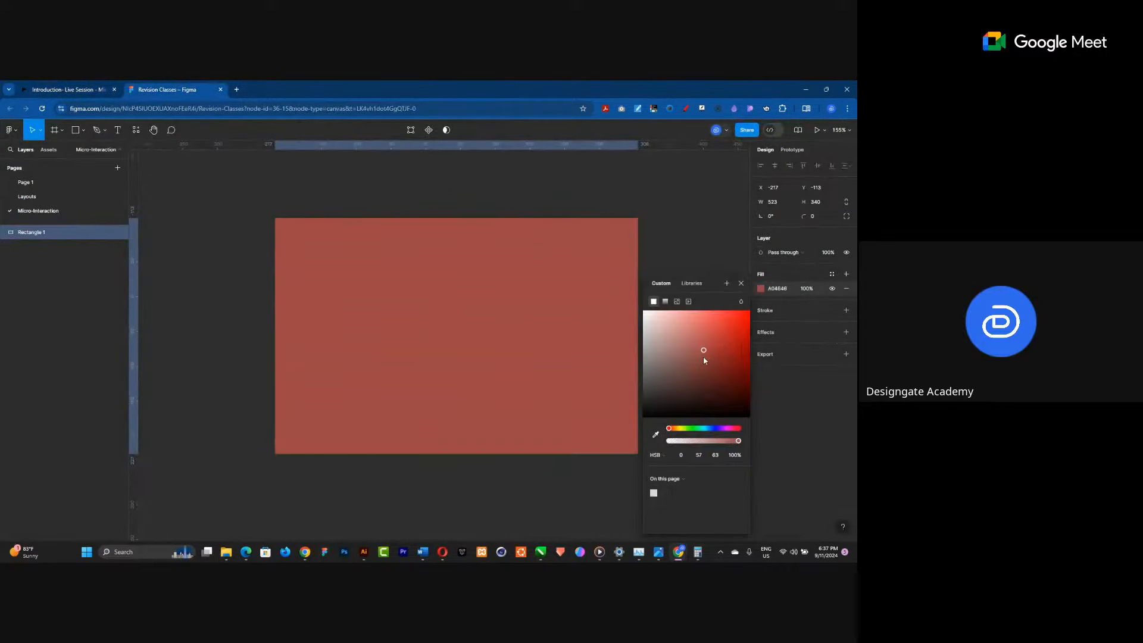
{"action": "left_click", "coordinate": [643, 310]}
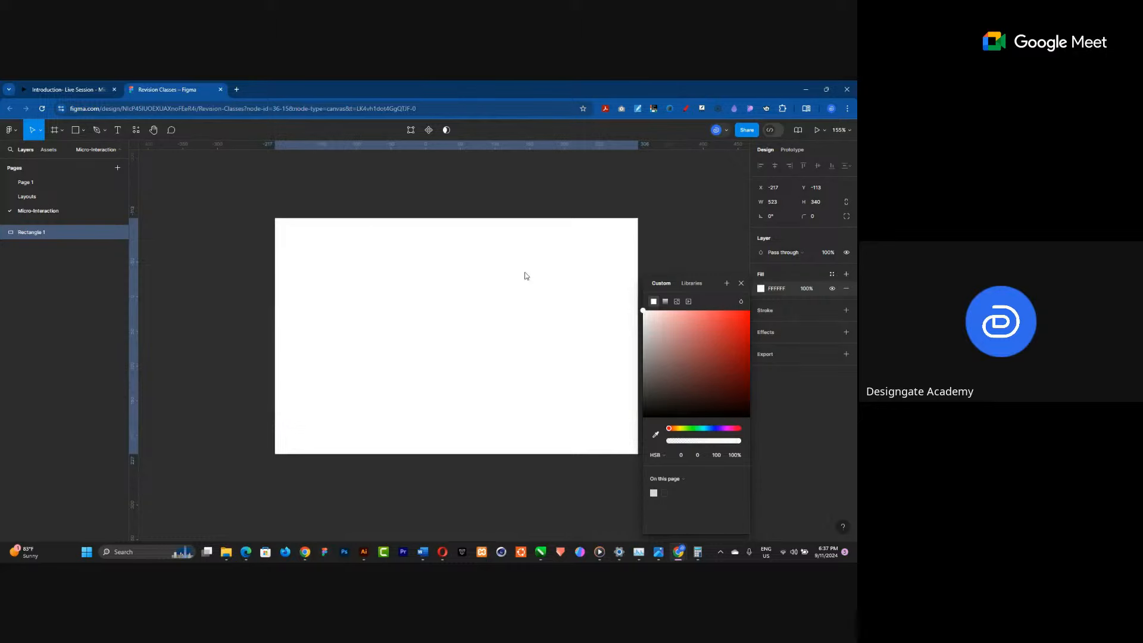
{"action": "left_click", "coordinate": [28, 85]}
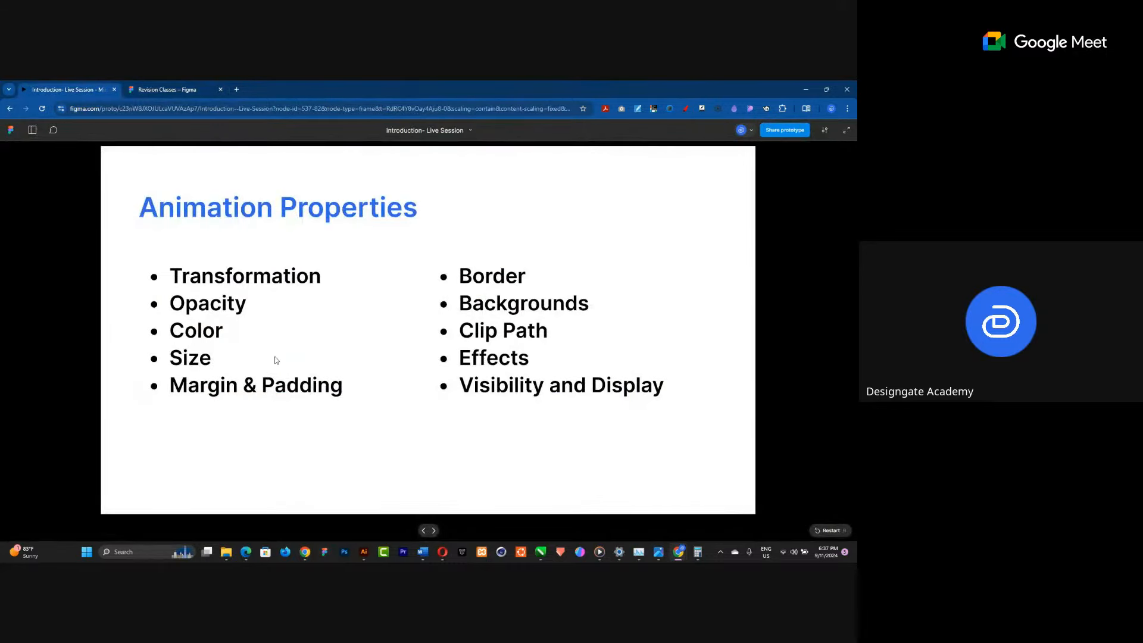
{"action": "left_click", "coordinate": [179, 90]}
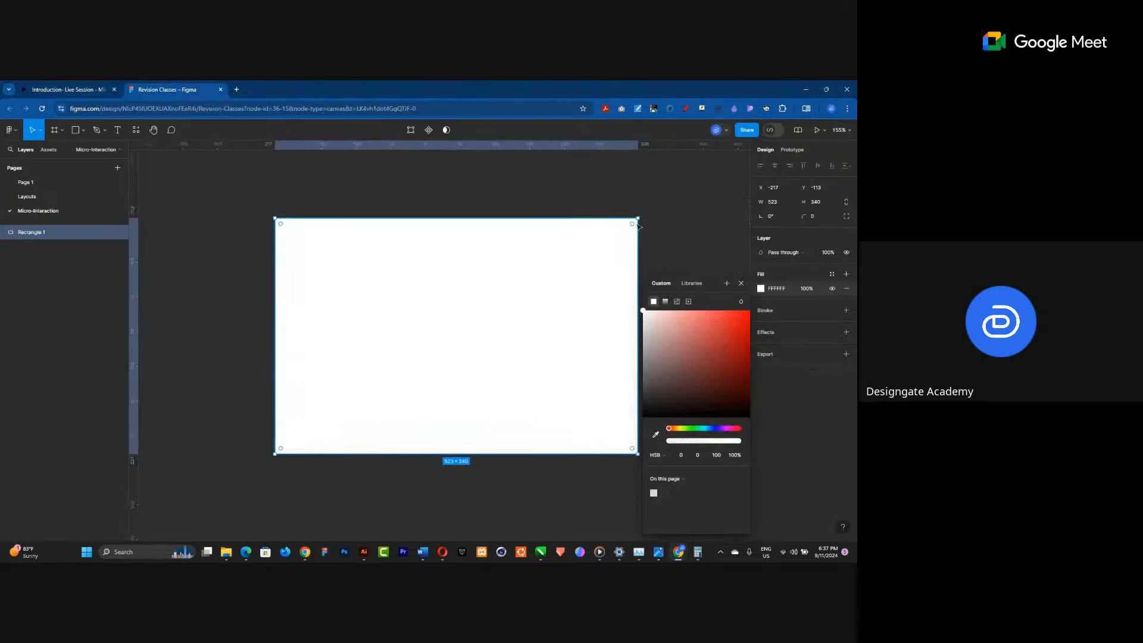
Resize the rectangle to about 391 × 313 and close the colour picker.
{"action": "left_click_drag", "start_coordinate": [622, 226], "coordinate": [531, 237]}
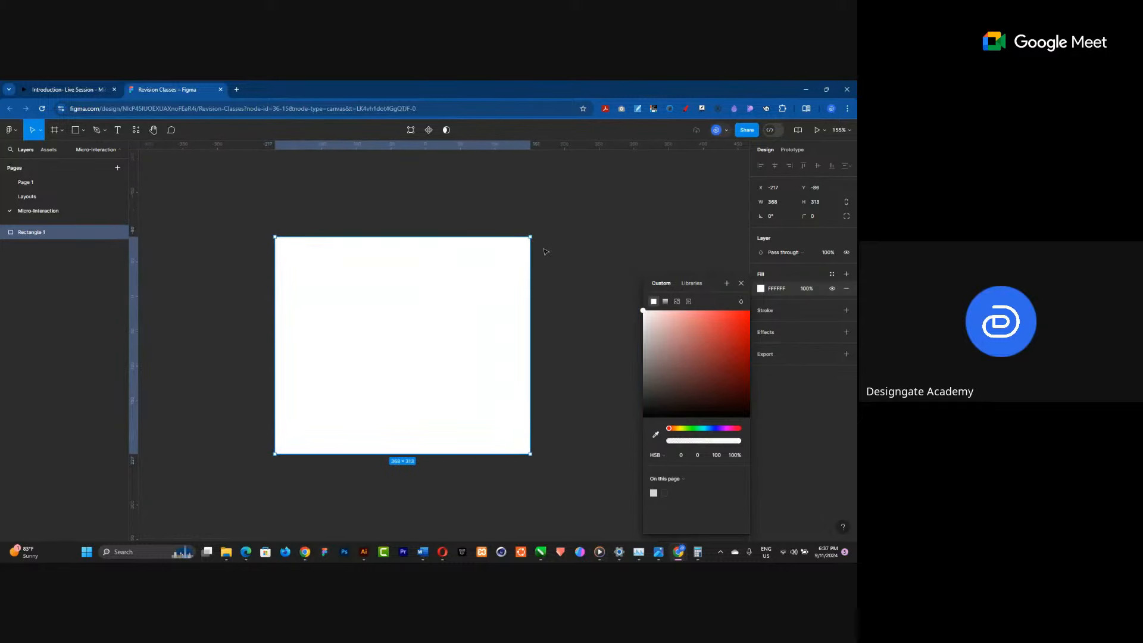
{"action": "left_click", "coordinate": [741, 283]}
{"action": "left_click", "coordinate": [88, 90]}
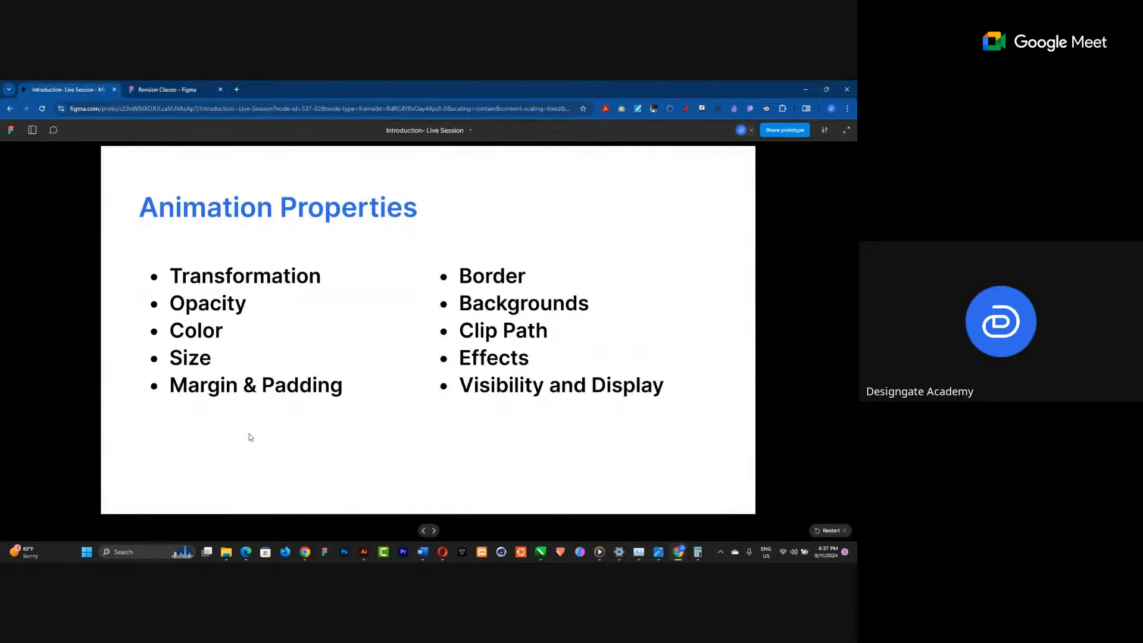
{"action": "left_click", "coordinate": [186, 85]}
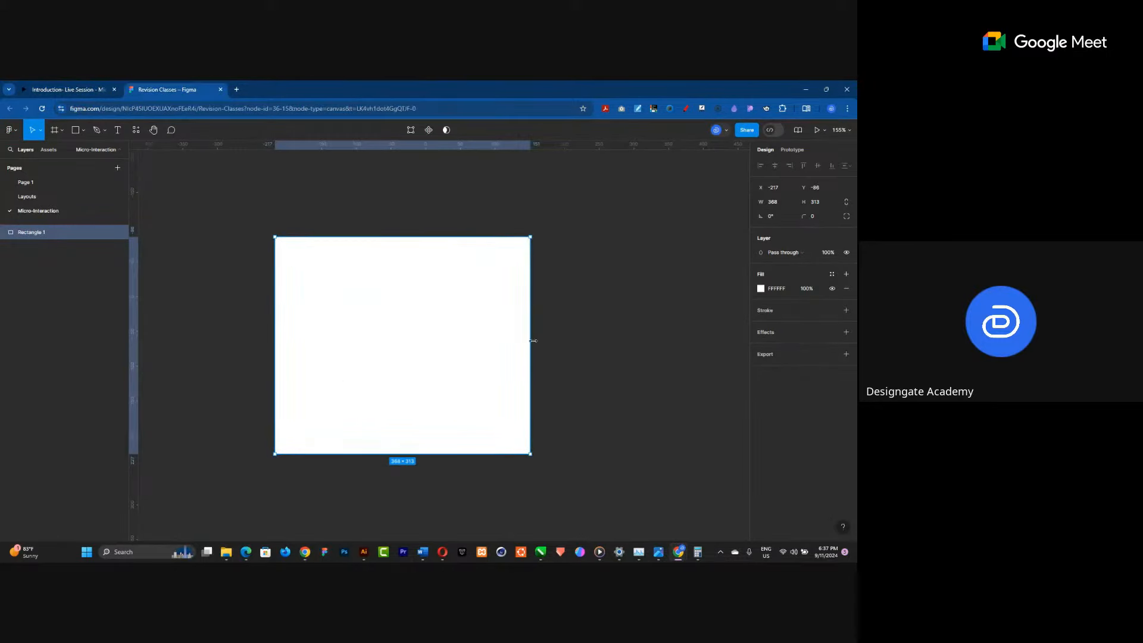
{"action": "mouse_move", "coordinate": [531, 339]}
{"action": "left_mouse_down"}
{"action": "mouse_move", "coordinate": [671, 334]}
{"action": "mouse_move", "coordinate": [462, 340]}
{"action": "mouse_move", "coordinate": [547, 338]}
{"action": "left_mouse_up"}
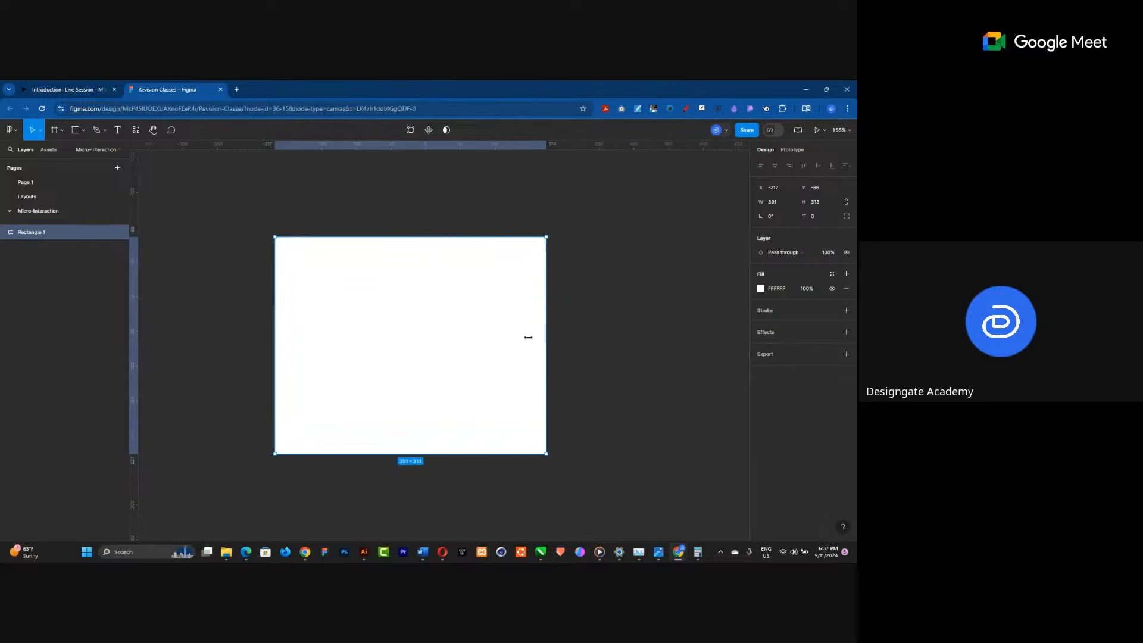
Add a red stroke with weight 25 to the rectangle and then remove it.
{"action": "left_click", "coordinate": [71, 91]}
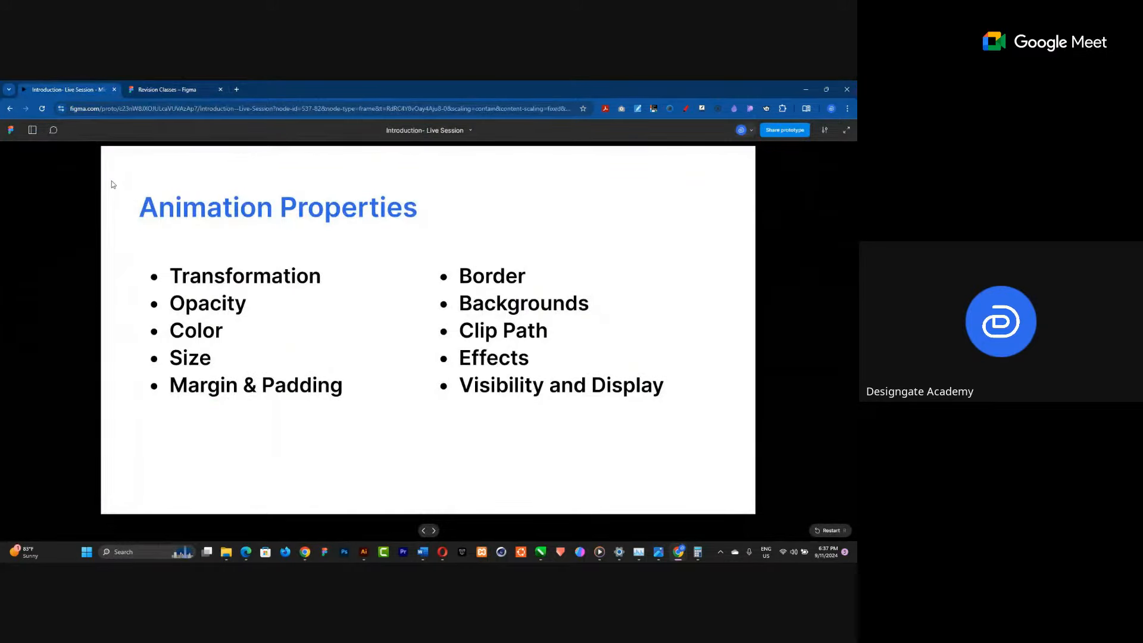
{"action": "key", "text": "ctrl+Tab"}
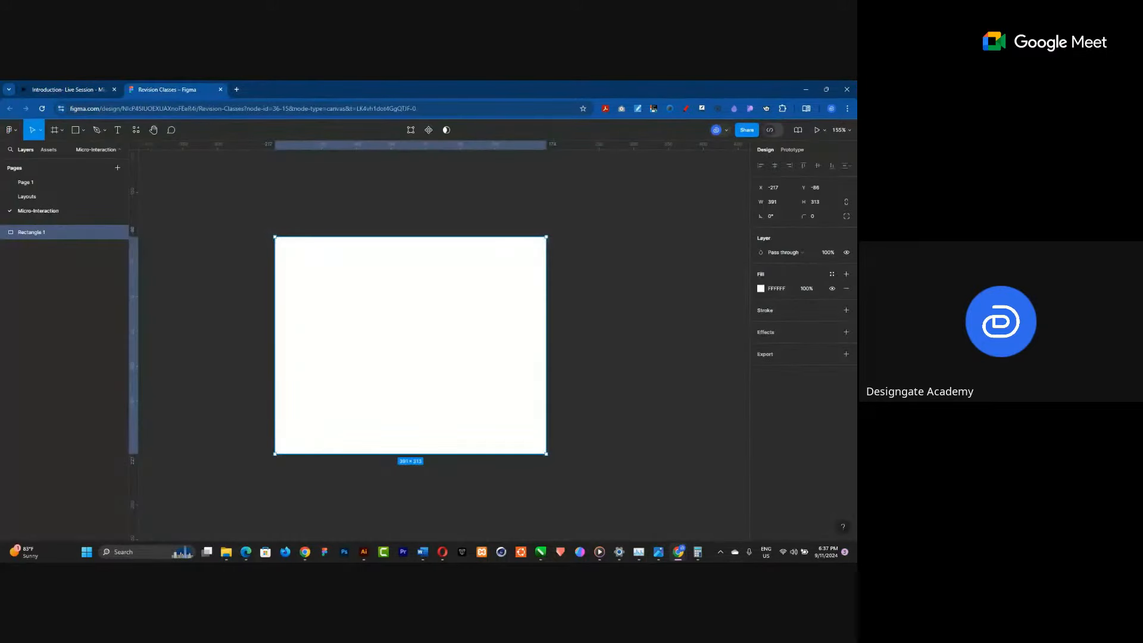
{"action": "left_click", "coordinate": [846, 310]}
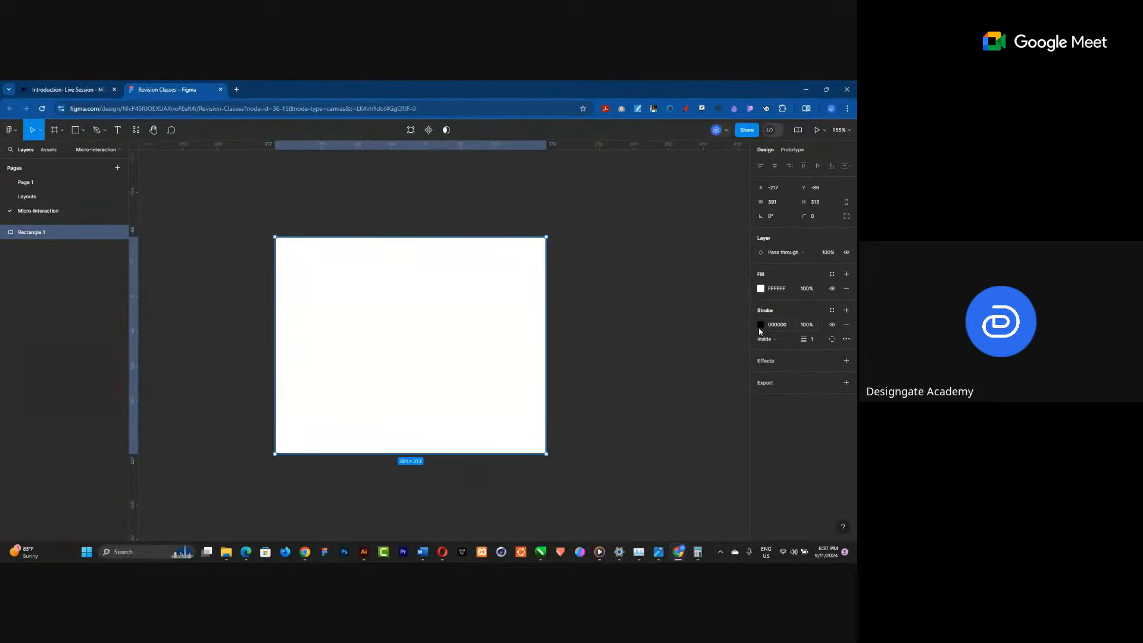
{"action": "left_click", "coordinate": [760, 324]}
{"action": "left_click_drag", "start_coordinate": [719, 359], "coordinate": [740, 323]}
{"action": "left_click", "coordinate": [804, 324]}
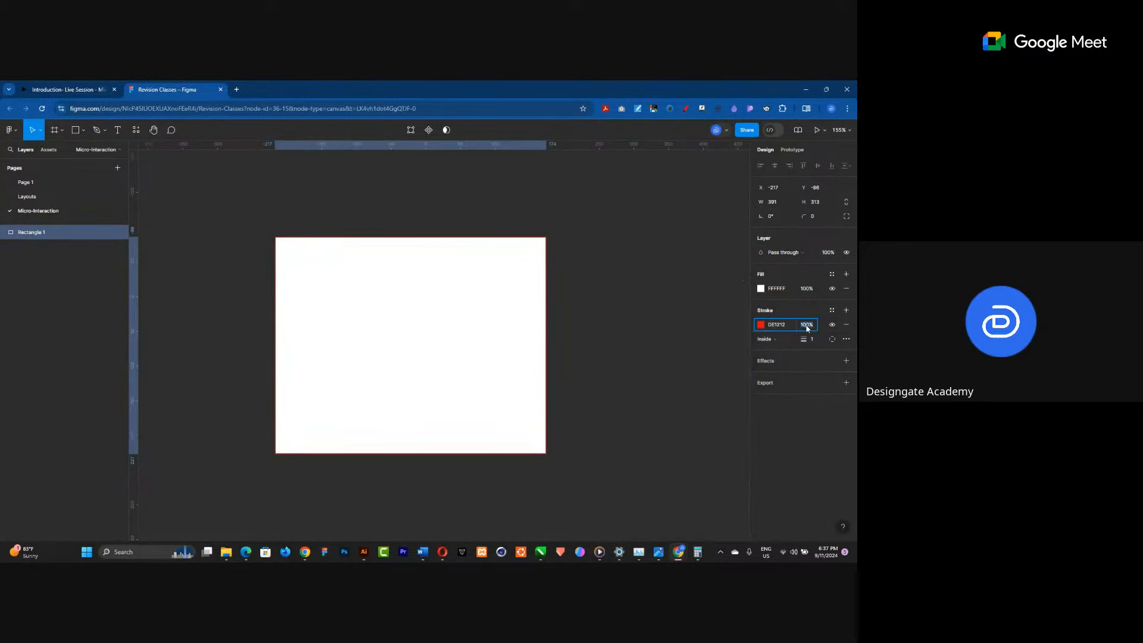
{"action": "type", "text": "25"}
{"action": "key", "text": "Return"}
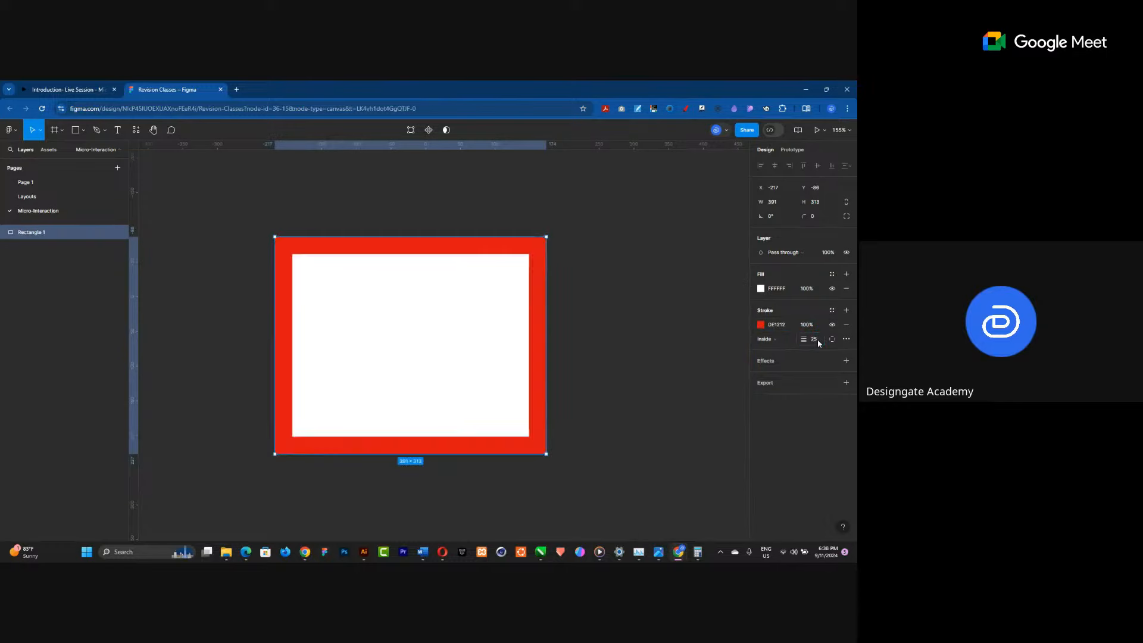
{"action": "left_click", "coordinate": [846, 324]}
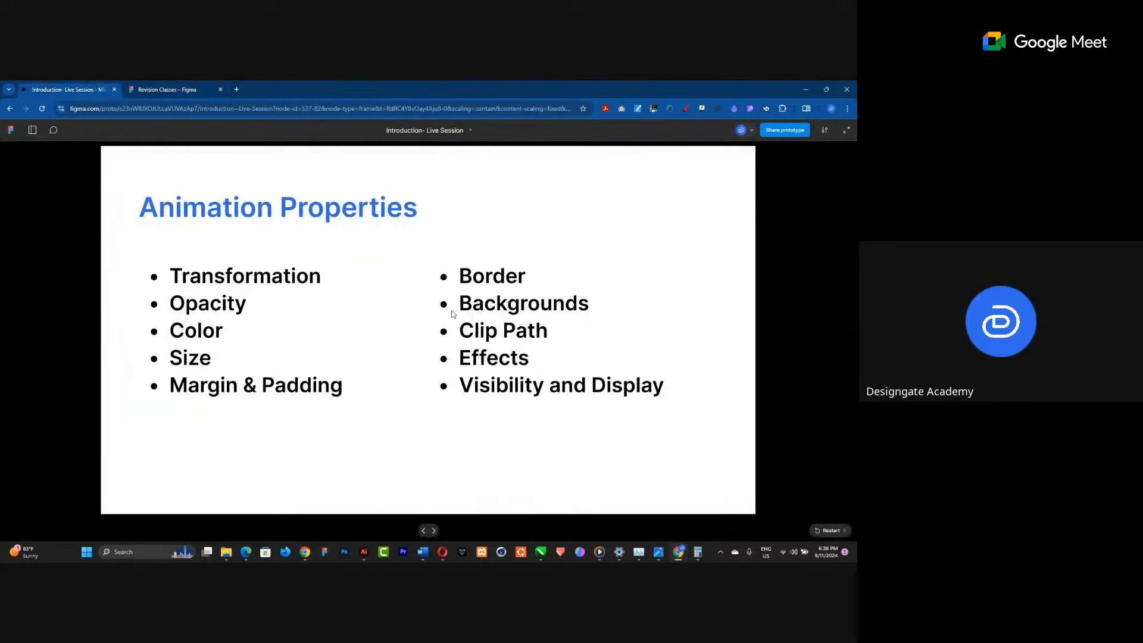
Add an effect to the rectangle, choose an effect type, and then remove it.
{"action": "left_click", "coordinate": [159, 86]}
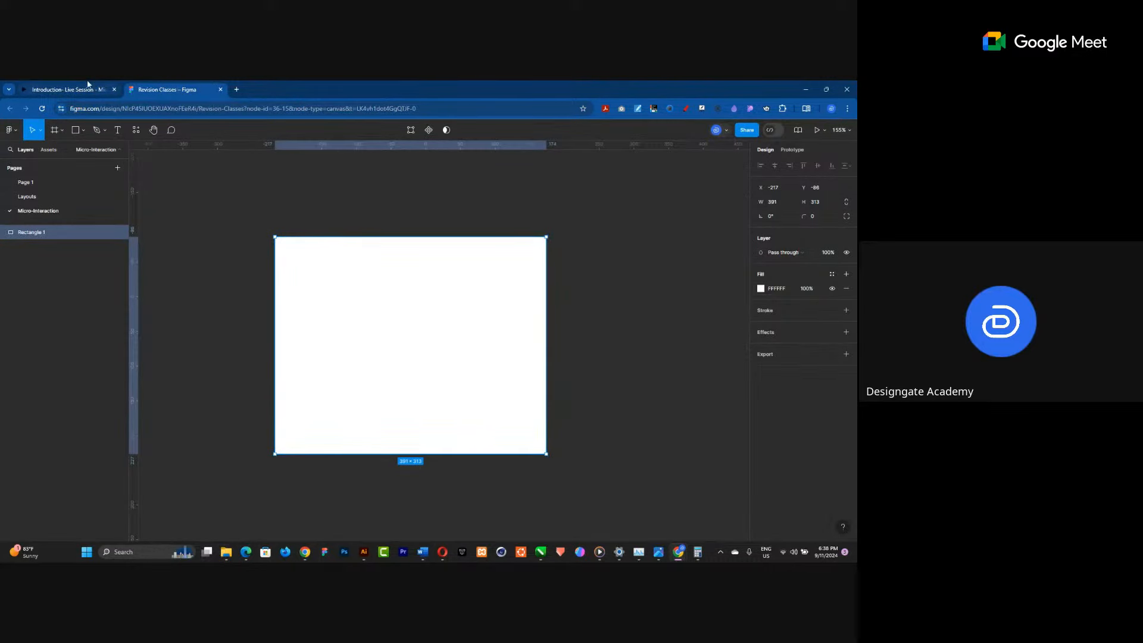
{"action": "left_click", "coordinate": [90, 87]}
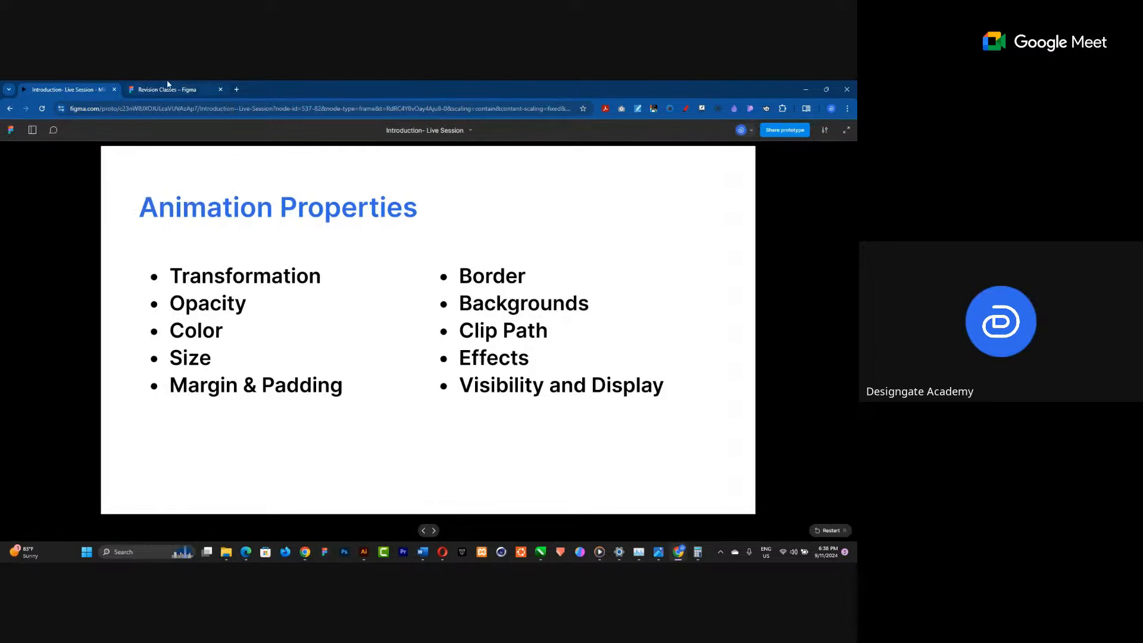
{"action": "key", "text": "ctrl+Tab"}
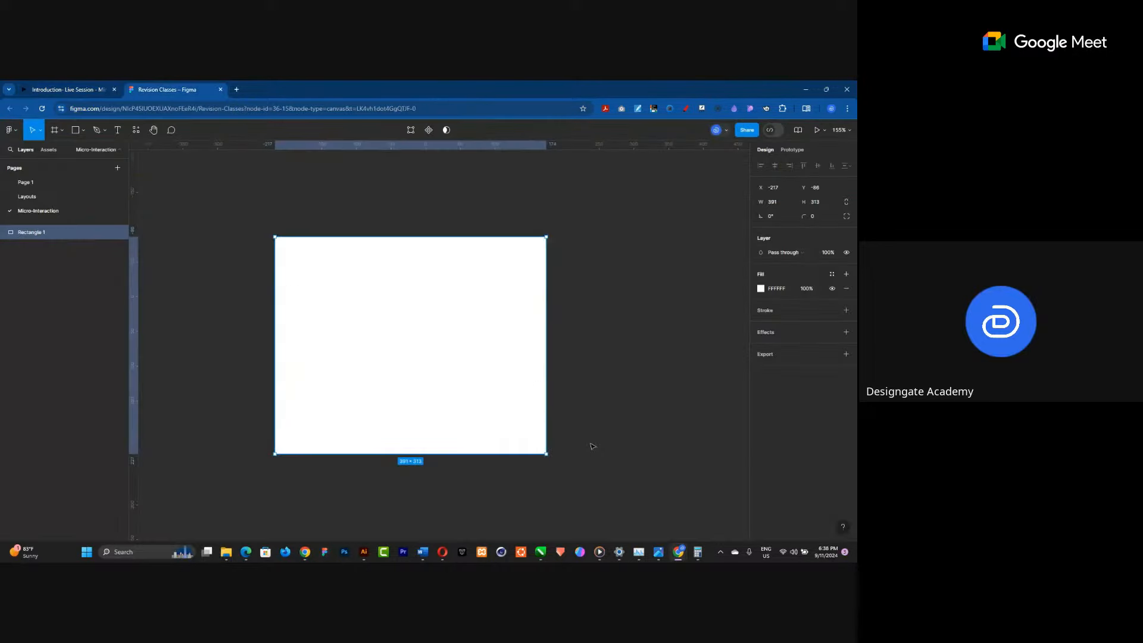
{"action": "left_click", "coordinate": [845, 331]}
{"action": "left_click", "coordinate": [788, 347]}
{"action": "left_click", "coordinate": [792, 370]}
{"action": "left_click", "coordinate": [846, 346]}
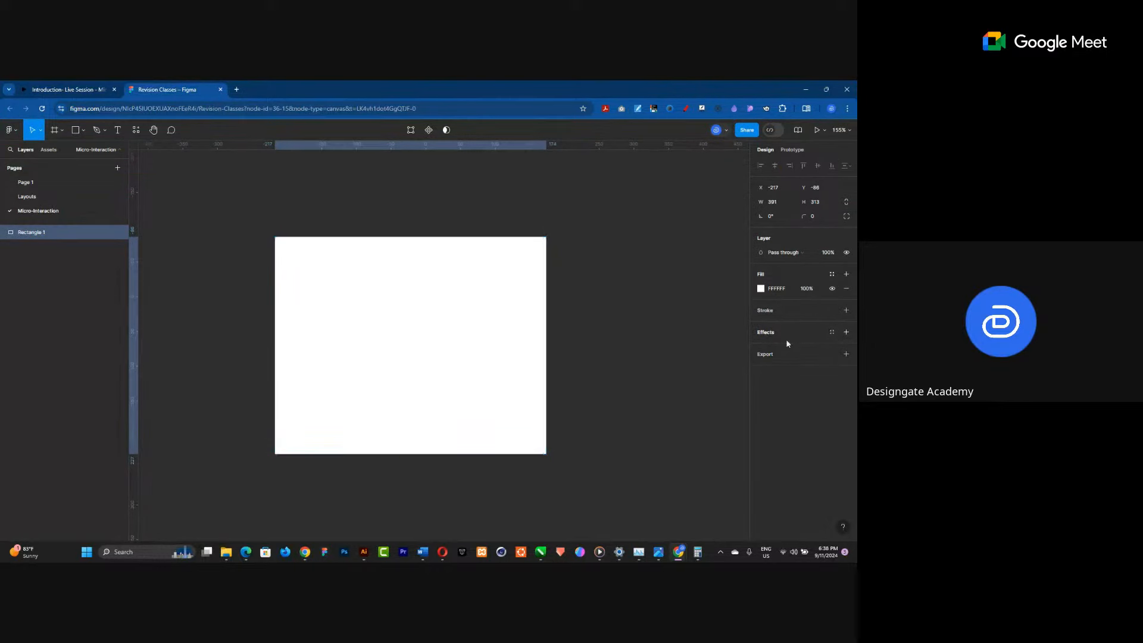
{"action": "left_click", "coordinate": [92, 85]}
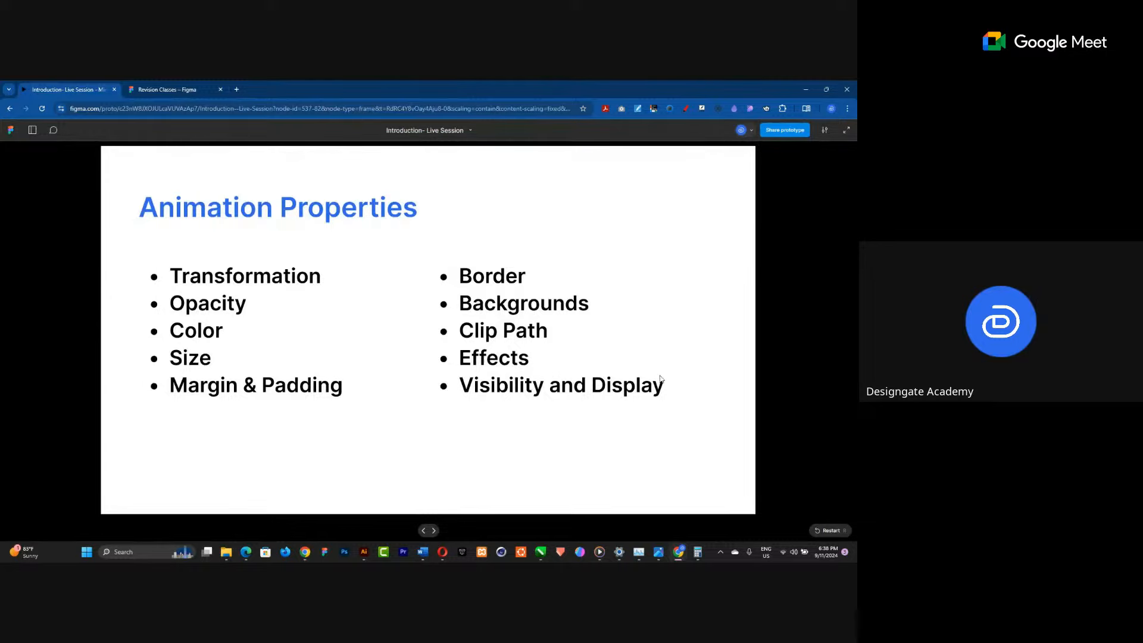
{"action": "left_click", "coordinate": [163, 89]}
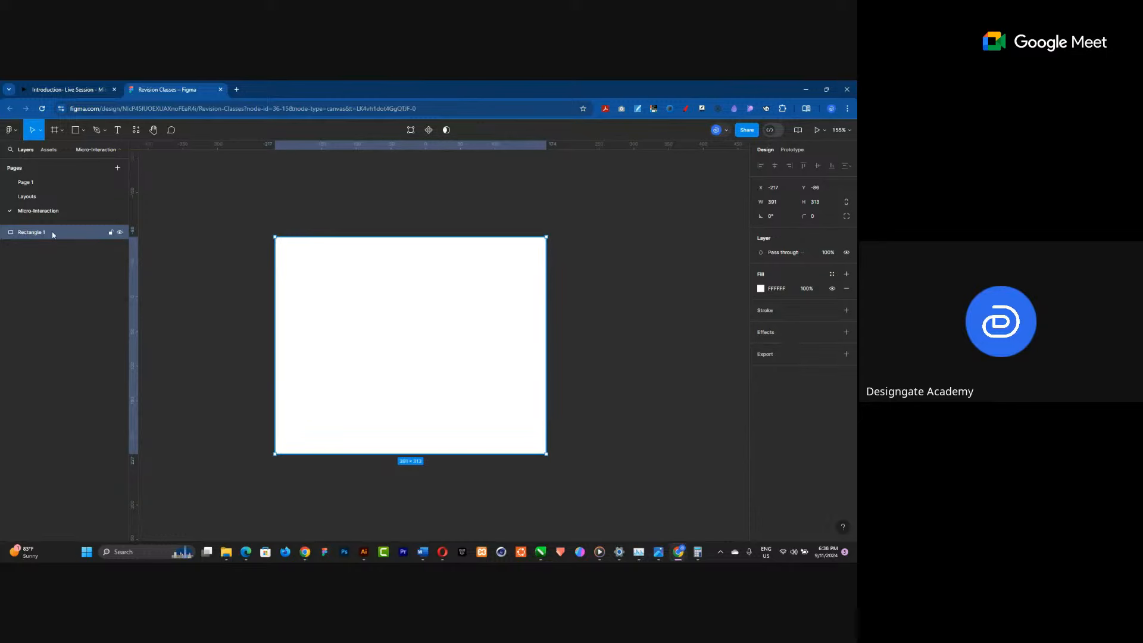
Toggle the rectangle's visibility off and on repeatedly.
{"action": "left_click", "coordinate": [849, 252]}
{"action": "left_click", "coordinate": [849, 251]}
{"action": "left_click", "coordinate": [849, 251]}
{"action": "left_click", "coordinate": [848, 252]}
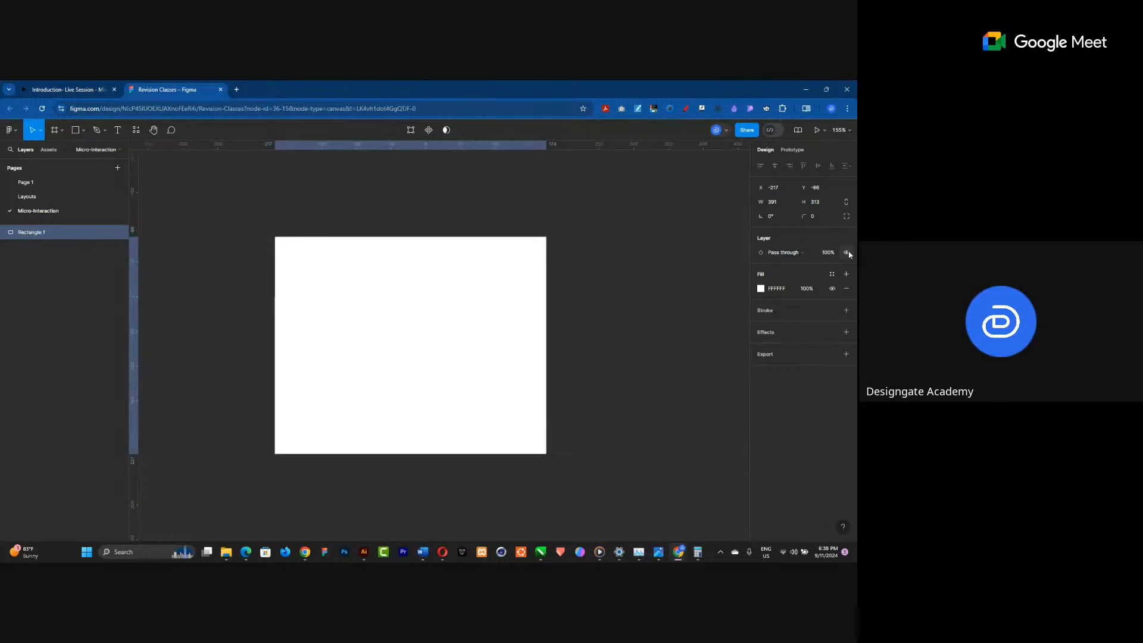
{"action": "left_click", "coordinate": [849, 252]}
{"action": "left_click", "coordinate": [850, 252]}
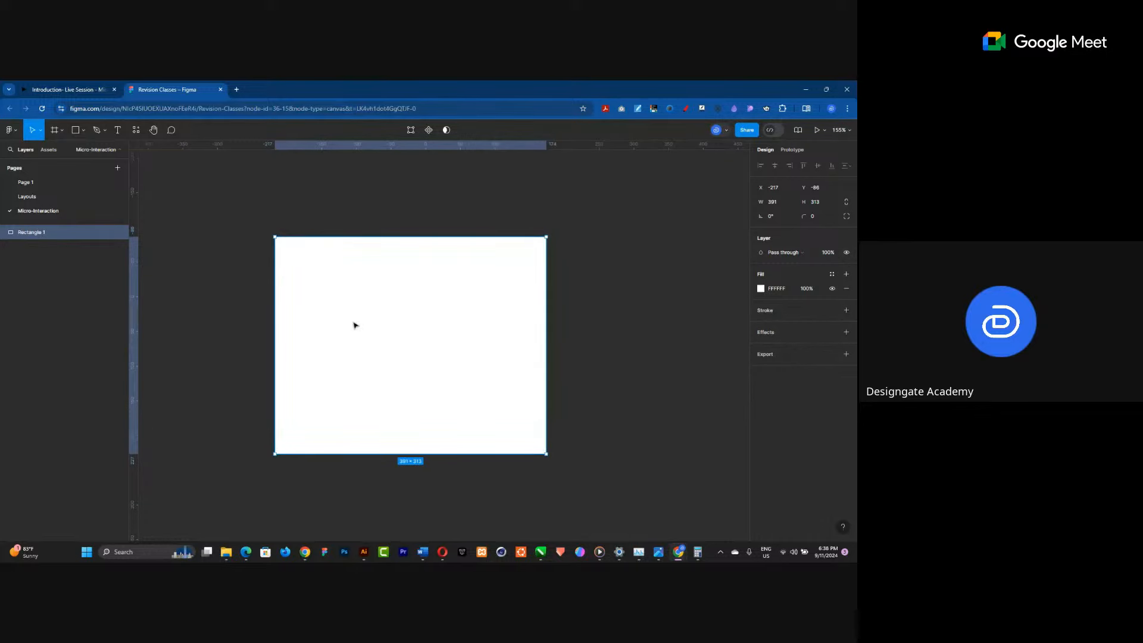
Create three side-by-side rectangles about 184 × 313 on the canvas.
{"action": "left_click_drag", "start_coordinate": [498, 343], "coordinate": [594, 339]}
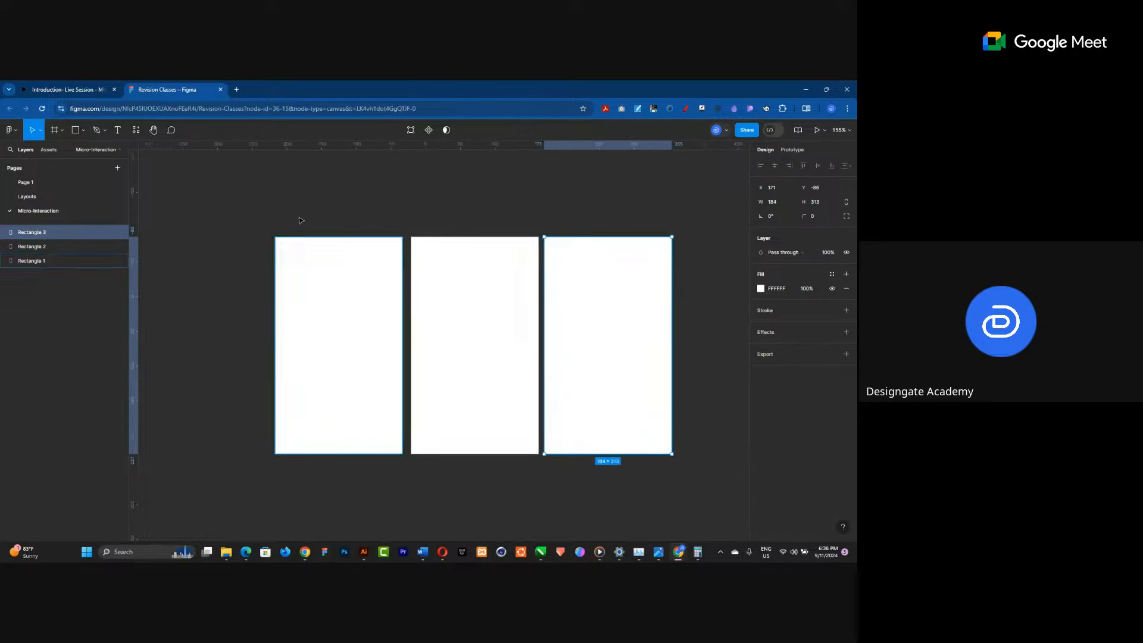
Try to move the third rectangle downward and undo the move.
{"action": "scroll", "coordinate": [297, 218], "scroll_direction": "down", "scroll_amount": 3}
{"action": "left_click", "coordinate": [358, 301]}
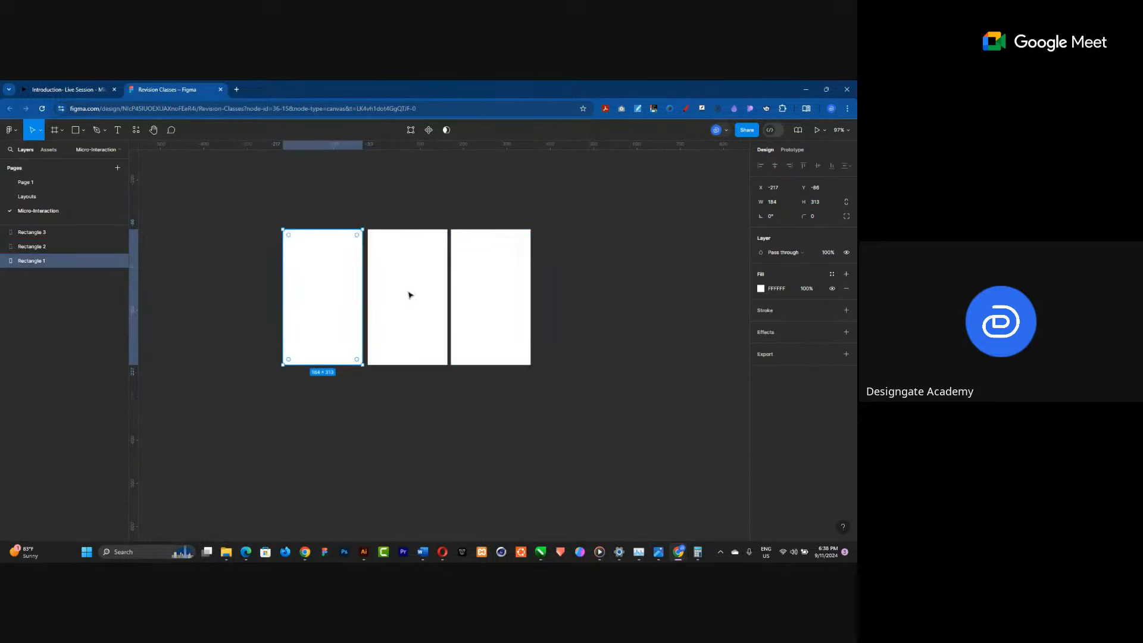
{"action": "left_click", "coordinate": [408, 294], "text": "shift"}
{"action": "left_click", "coordinate": [481, 287], "text": "shift"}
{"action": "left_click_drag", "start_coordinate": [480, 284], "coordinate": [465, 438]}
{"action": "key", "text": "ctrl+z"}
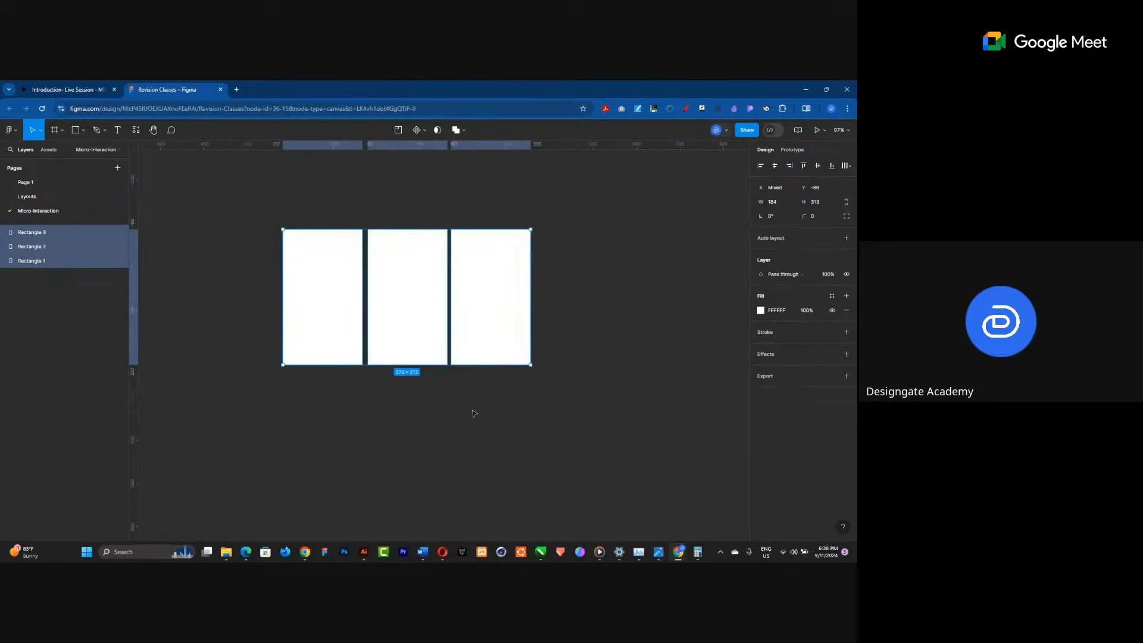
Select all three rectangles and wrap them in an auto layout frame.
{"action": "left_click", "coordinate": [472, 409]}
{"action": "left_click", "coordinate": [462, 321]}
{"action": "left_click", "coordinate": [330, 315]}
{"action": "left_click", "coordinate": [385, 304], "text": "shift"}
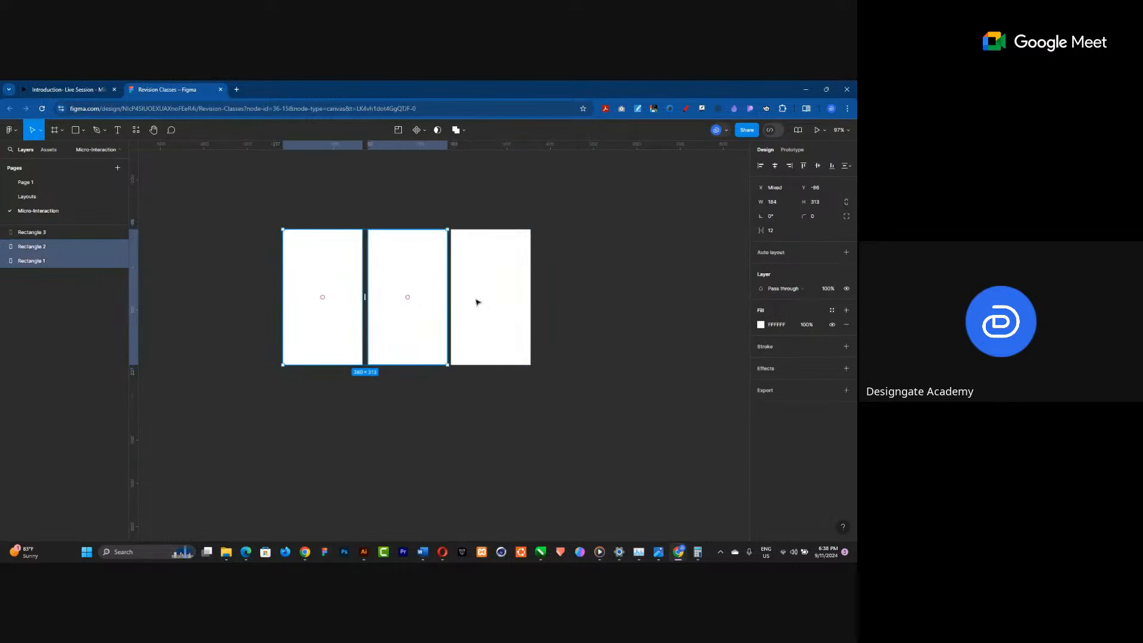
{"action": "left_click", "coordinate": [479, 302], "text": "shift"}
{"action": "key", "text": "shift+a"}
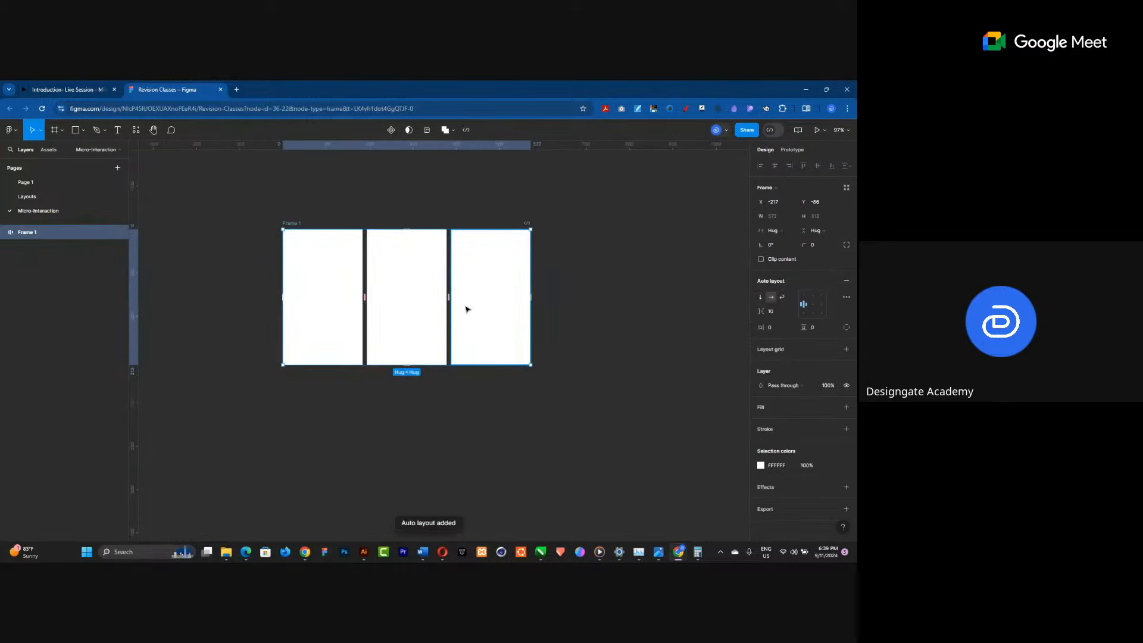
Duplicate the auto layout frame below the original and switch the copy's layout direction to vertical.
{"action": "left_click_drag", "start_coordinate": [470, 296], "coordinate": [451, 446]}
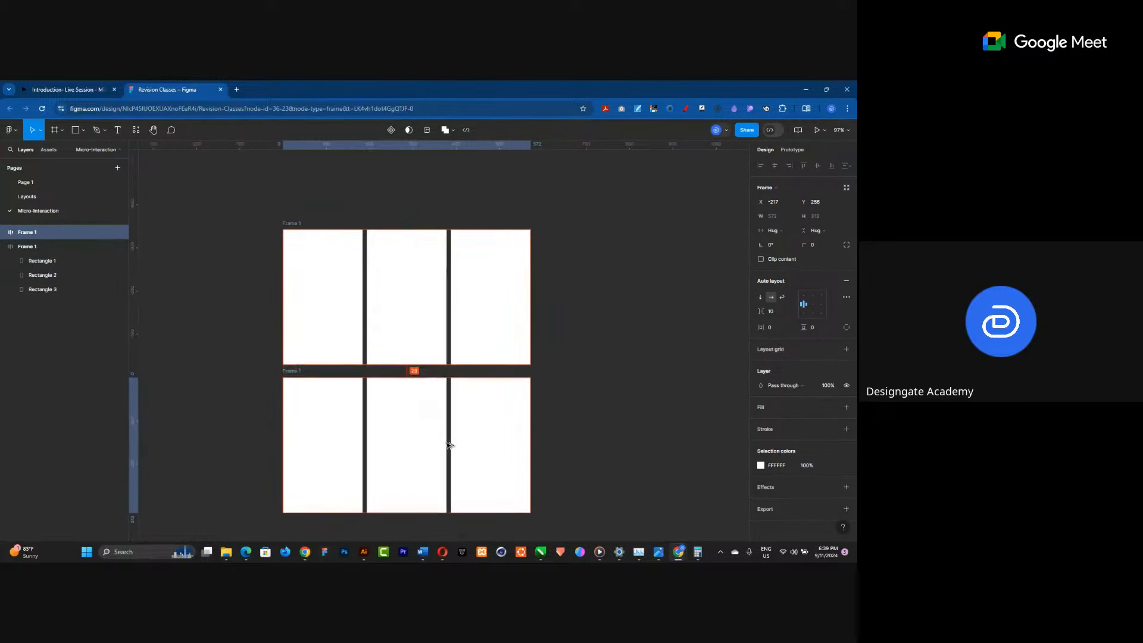
{"action": "left_click", "coordinate": [760, 296]}
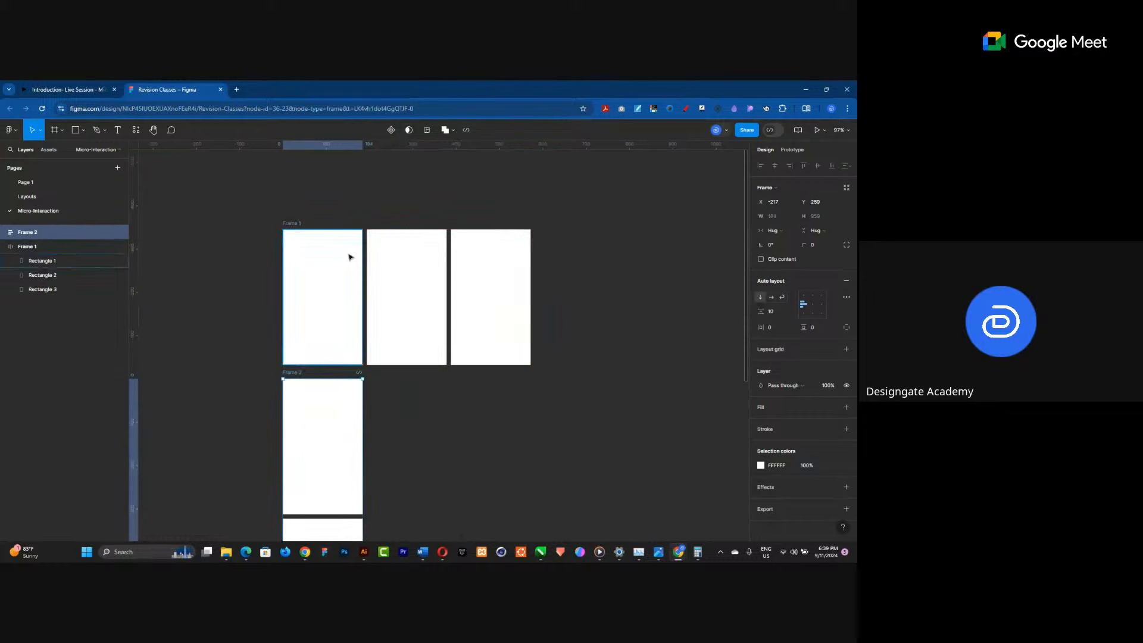
Move the vertical frame to the right of the original horizontal frame.
{"action": "scroll", "coordinate": [349, 258], "scroll_direction": "down", "scroll_amount": 5}
{"action": "left_click_drag", "start_coordinate": [339, 311], "coordinate": [451, 255]}
{"action": "scroll", "coordinate": [440, 252], "scroll_direction": "up", "scroll_amount": 4}
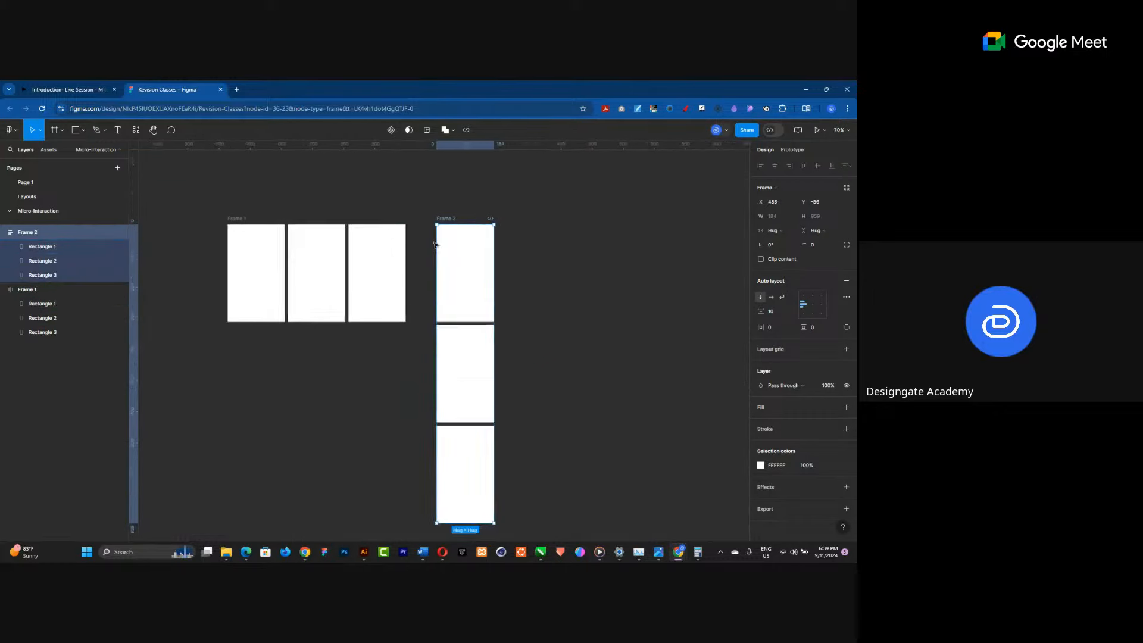
Select both frames and delete them from the canvas.
{"action": "left_click", "coordinate": [300, 268]}
{"action": "left_click", "coordinate": [451, 215]}
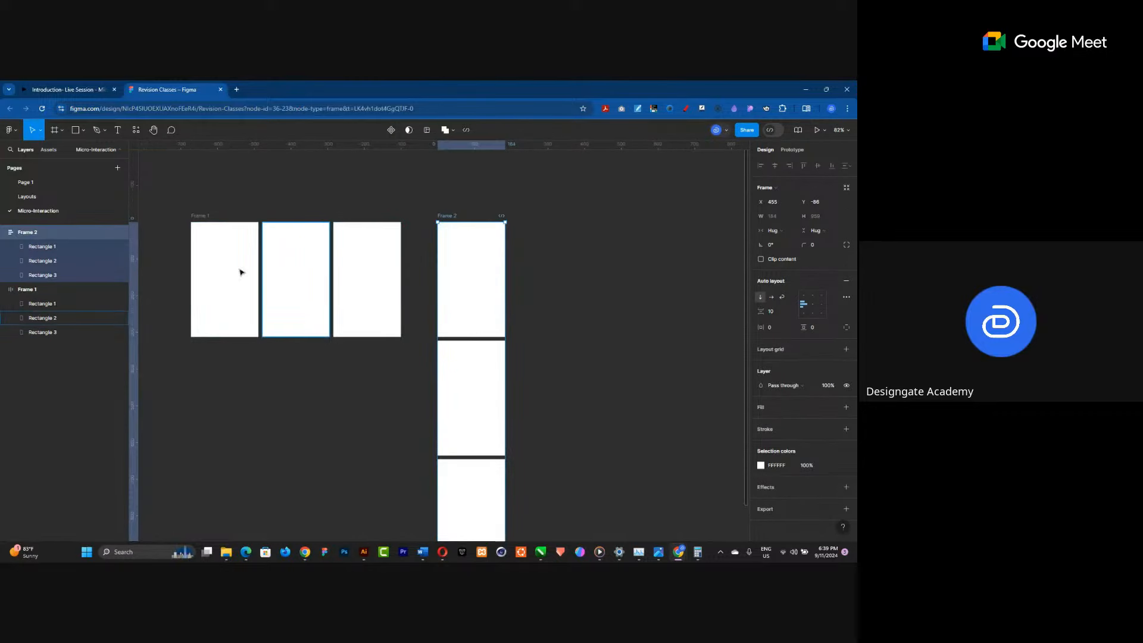
{"action": "left_click", "coordinate": [199, 218], "text": "shift"}
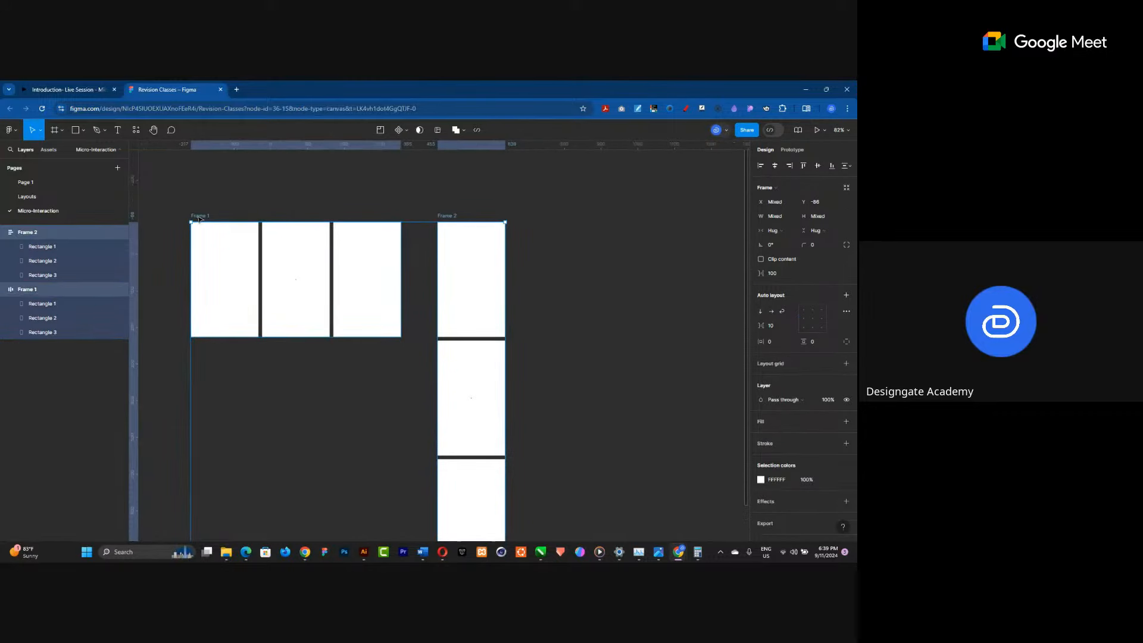
{"action": "key", "text": "Delete"}
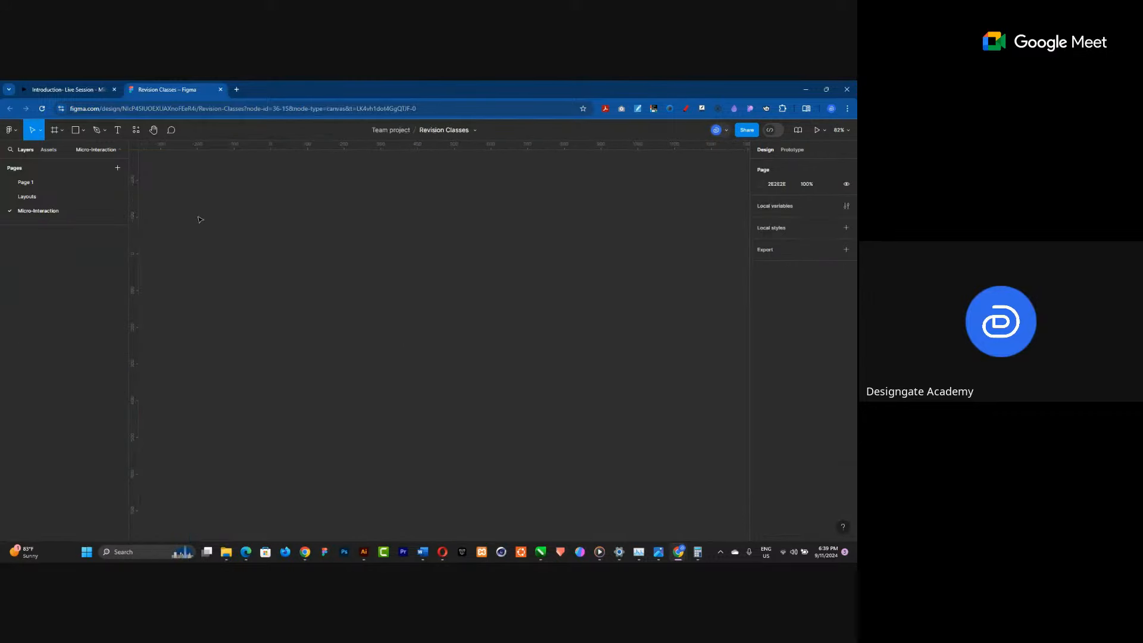
Switch to the Introduction - Live Session presentation tab showing the Animation Properties slide.
{"action": "left_click", "coordinate": [65, 84]}
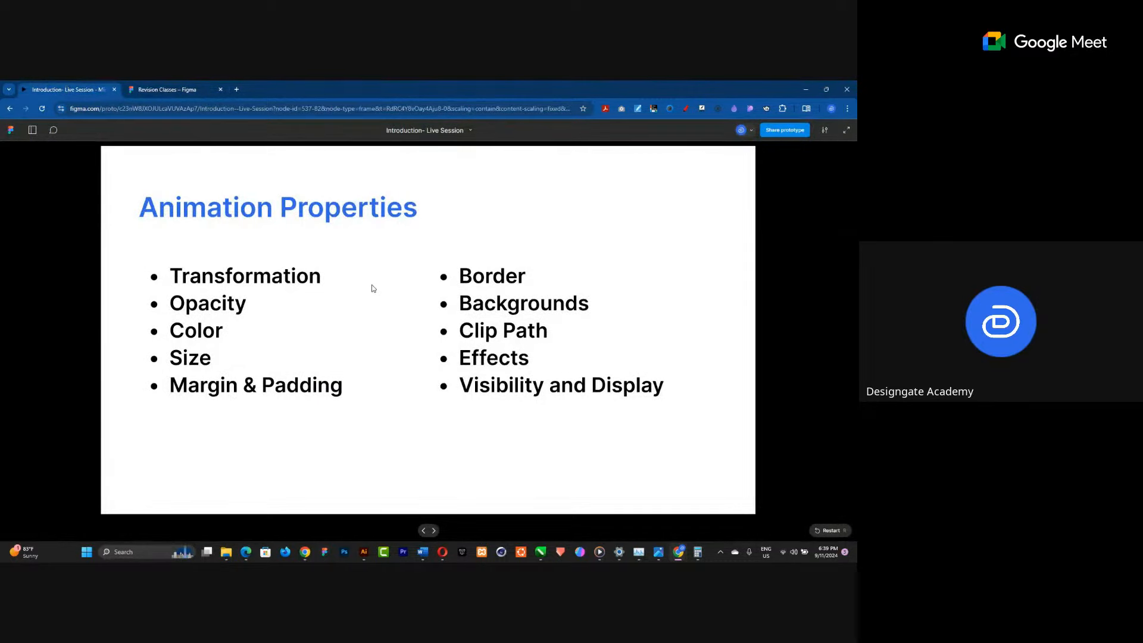
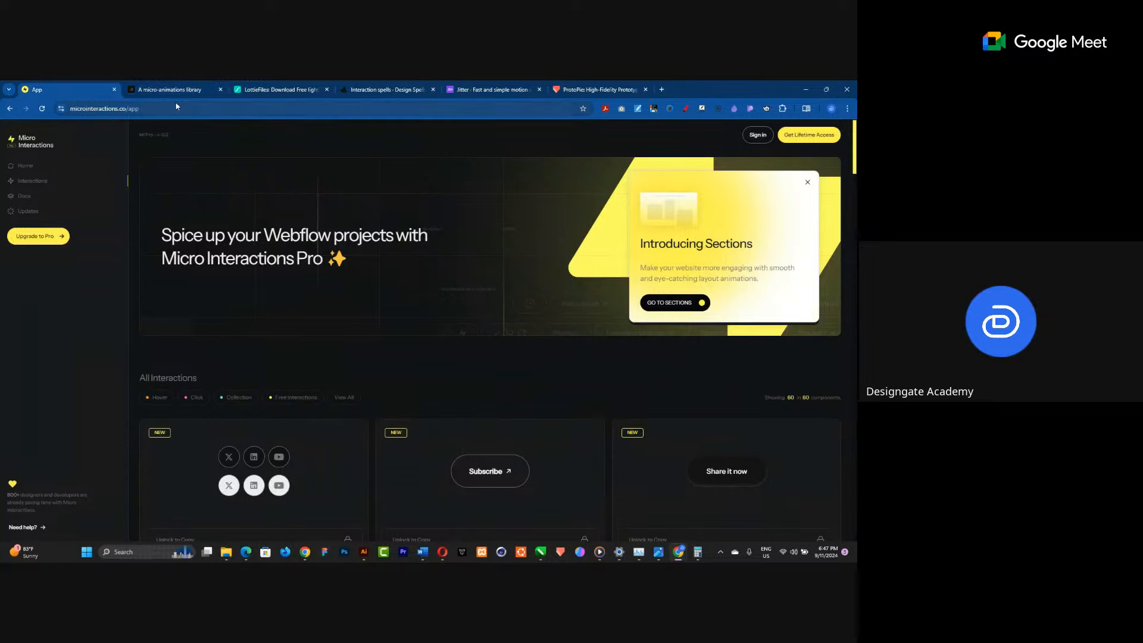
Browse the interaction examples on the microinteractions.co page.
{"action": "left_click", "coordinate": [171, 106]}
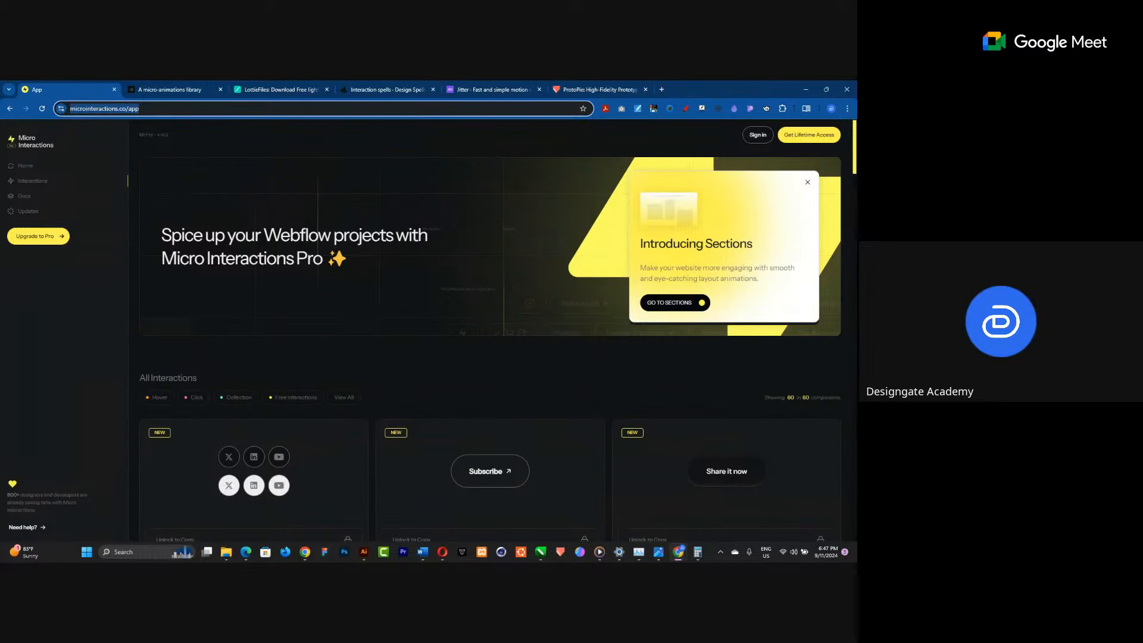
{"action": "key", "text": "alt+Tab"}
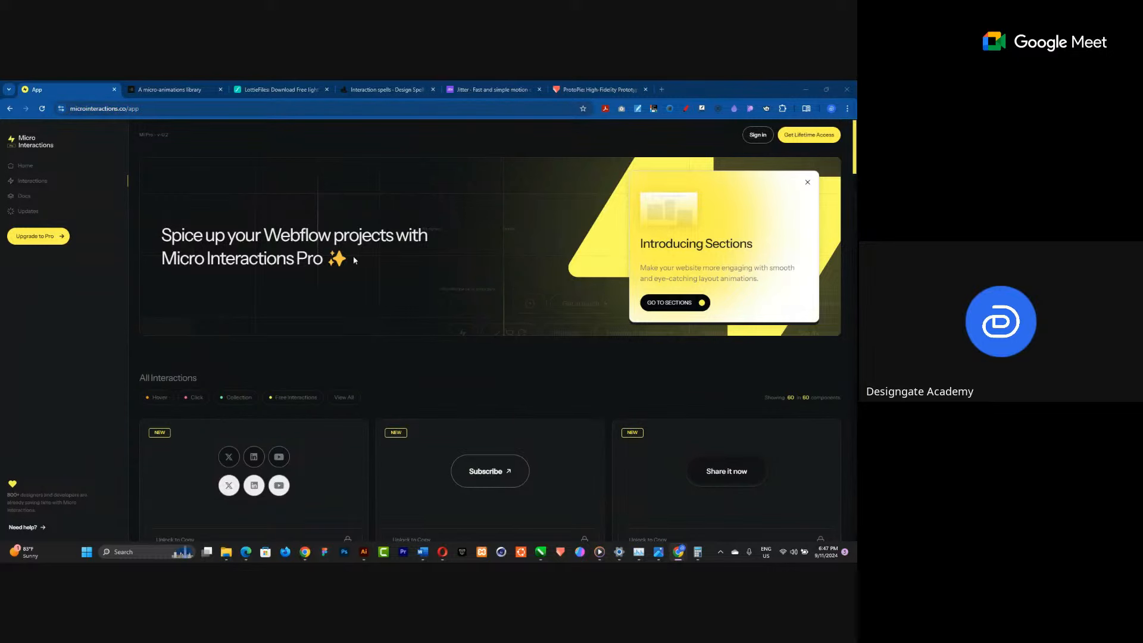
{"action": "scroll", "coordinate": [353, 260], "scroll_direction": "down", "scroll_amount": 3}
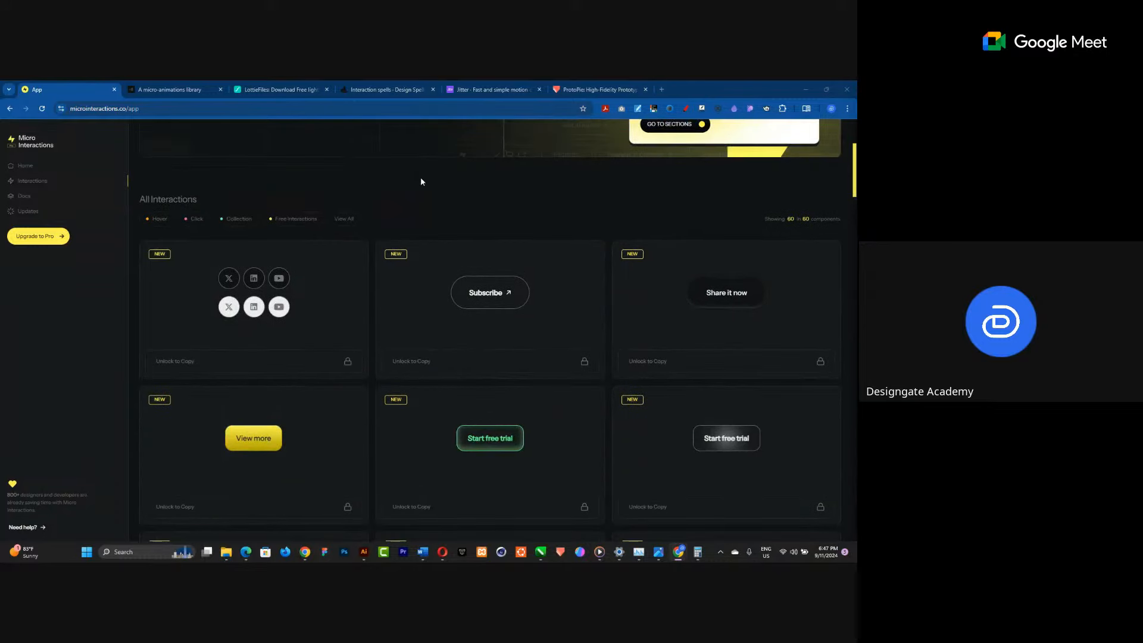
{"action": "scroll", "coordinate": [420, 178], "scroll_direction": "down", "scroll_amount": 2}
{"action": "scroll", "coordinate": [359, 255], "scroll_direction": "up", "scroll_amount": 2}
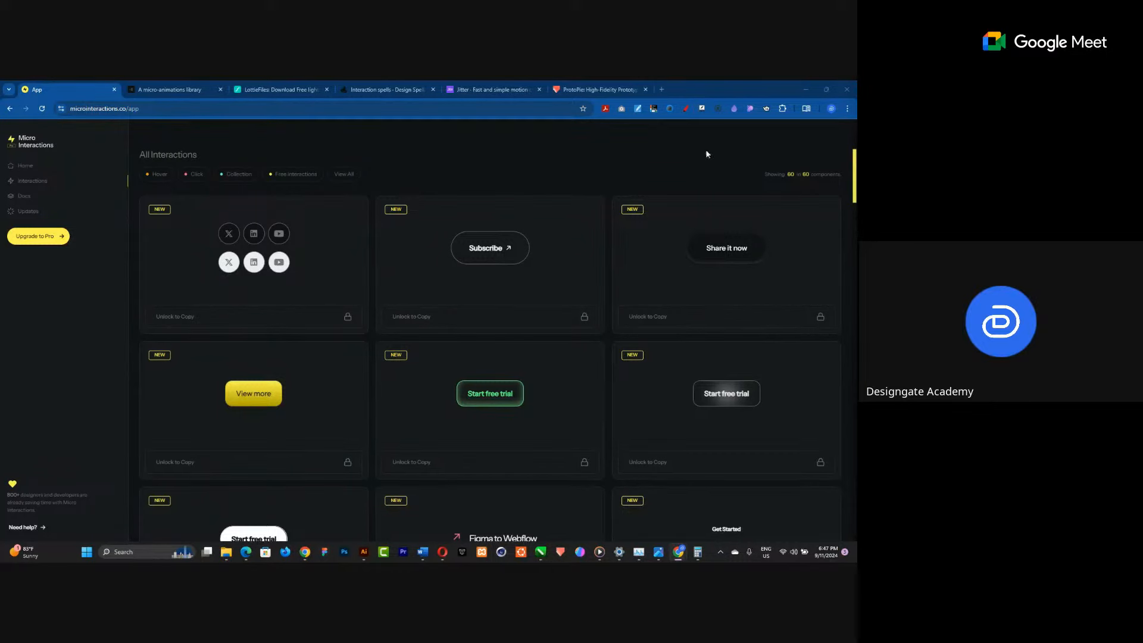
Zoom the browser page to 200%.
{"action": "left_click", "coordinate": [847, 108]}
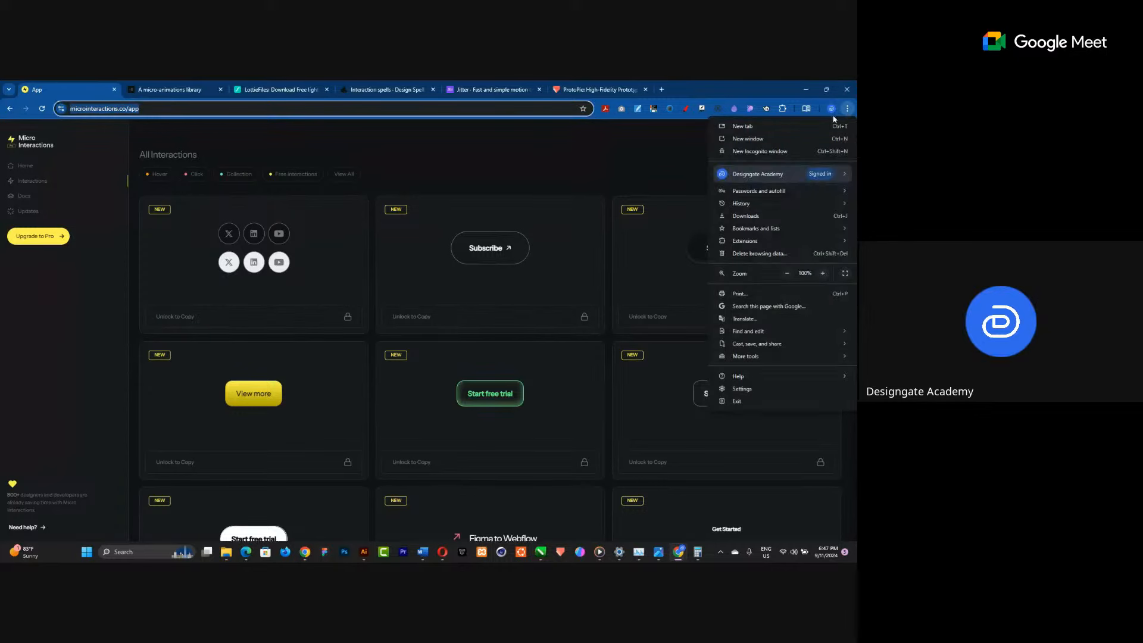
{"action": "left_click", "coordinate": [821, 273]}
{"action": "left_click", "coordinate": [821, 273]}
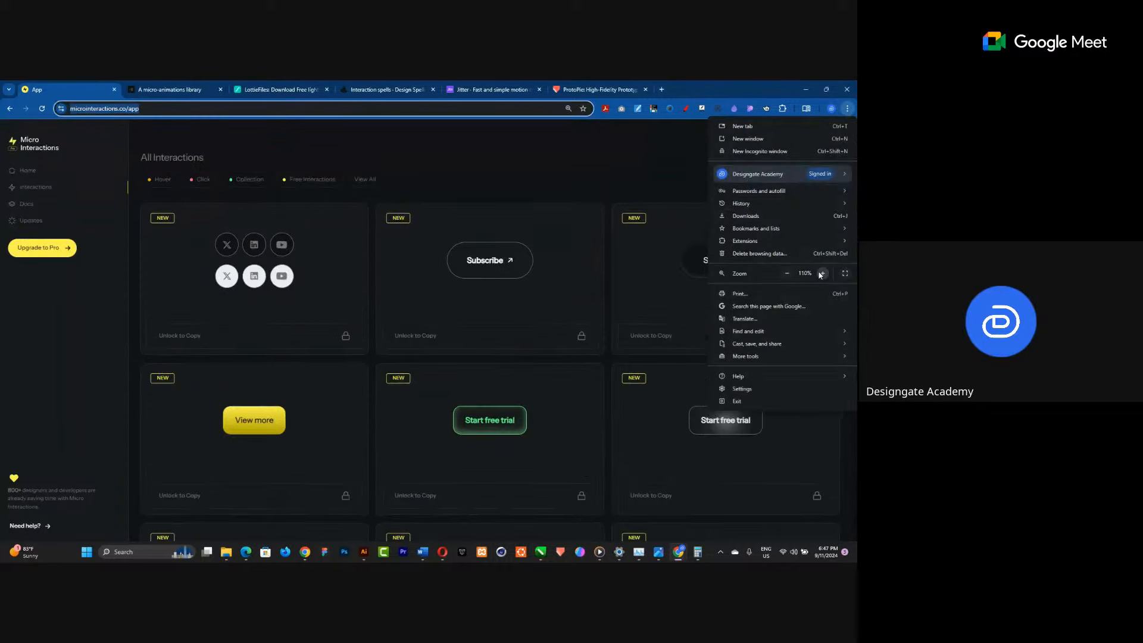
{"action": "left_click", "coordinate": [821, 274]}
{"action": "left_click", "coordinate": [821, 273]}
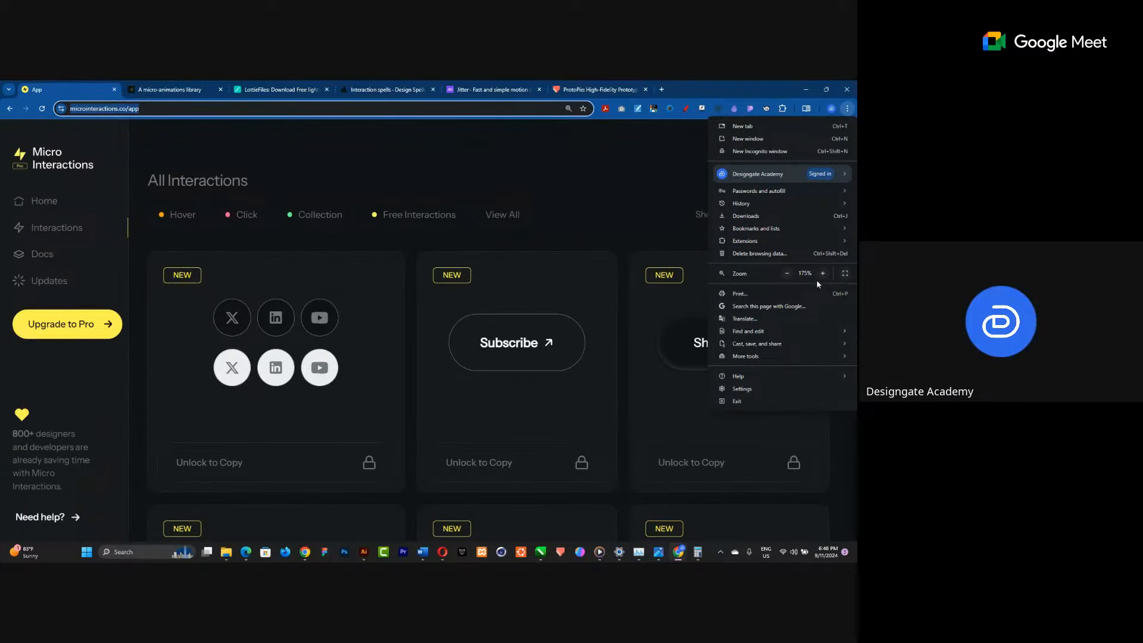
{"action": "left_click", "coordinate": [823, 273]}
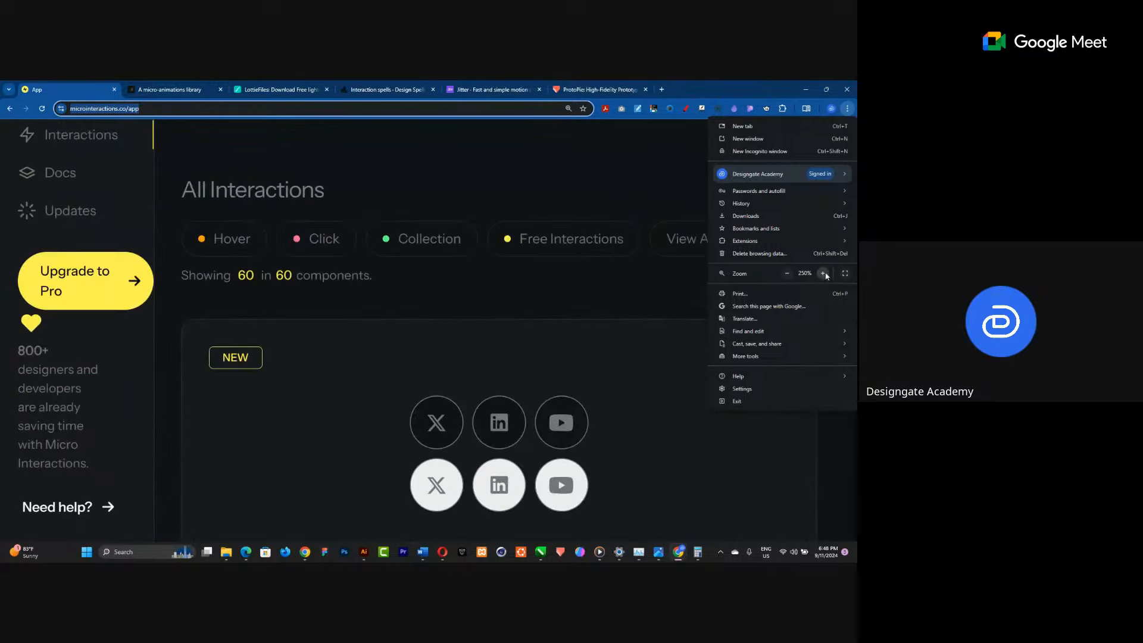
{"action": "left_click", "coordinate": [786, 273]}
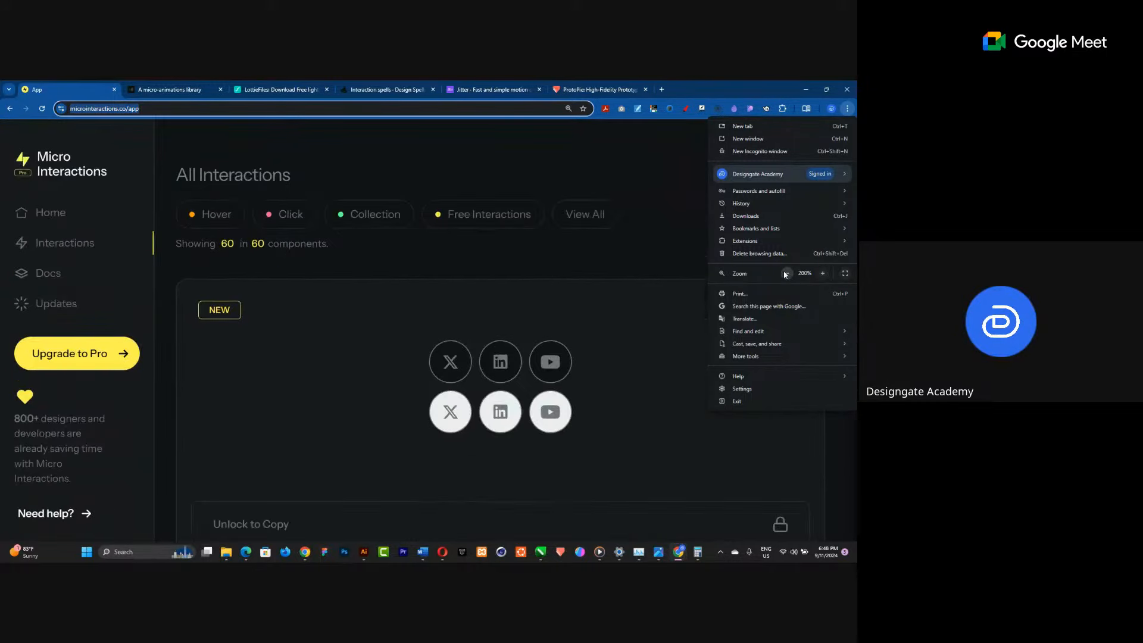
Snap the browser window to the right half of the screen and place the Figma window on the left half.
{"action": "left_click", "coordinate": [697, 89]}
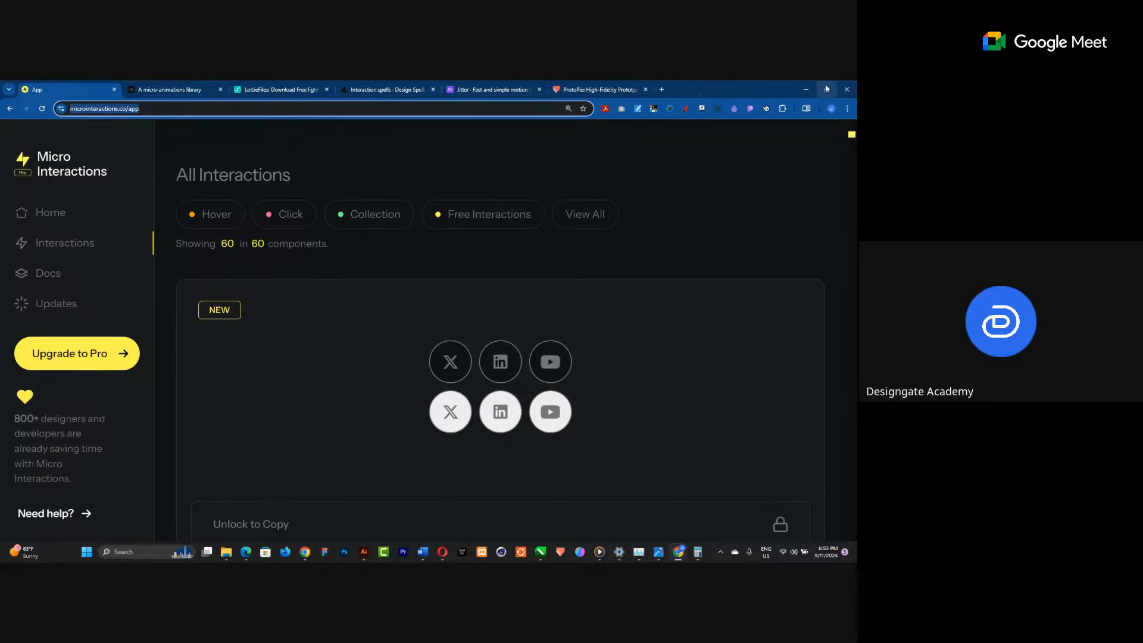
{"action": "mouse_move", "coordinate": [826, 88]}
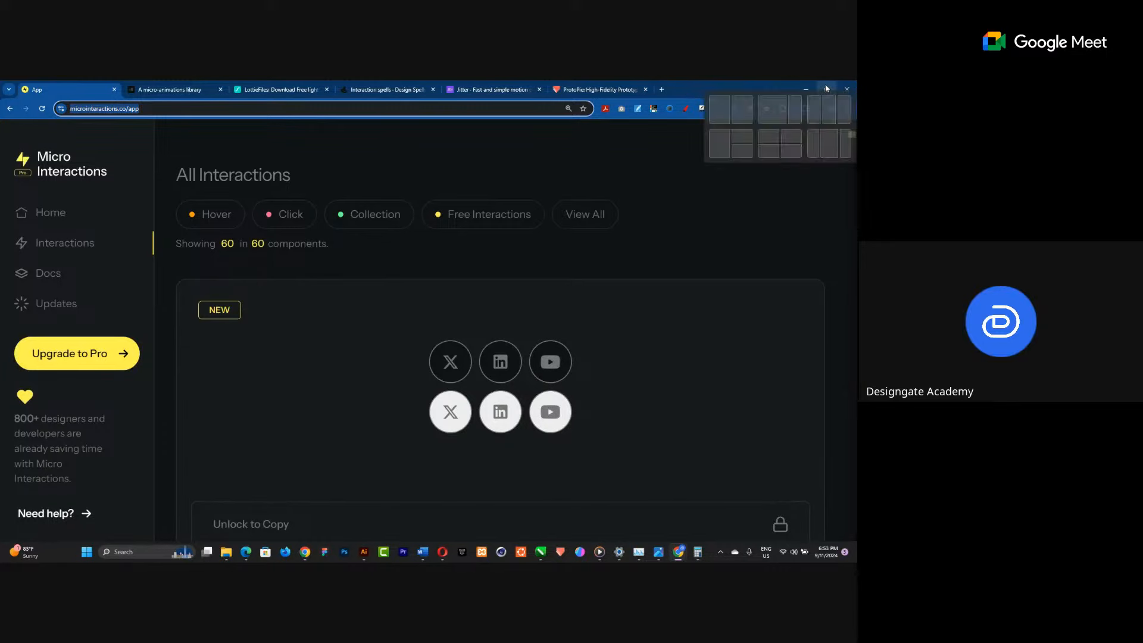
{"action": "left_click", "coordinate": [736, 113]}
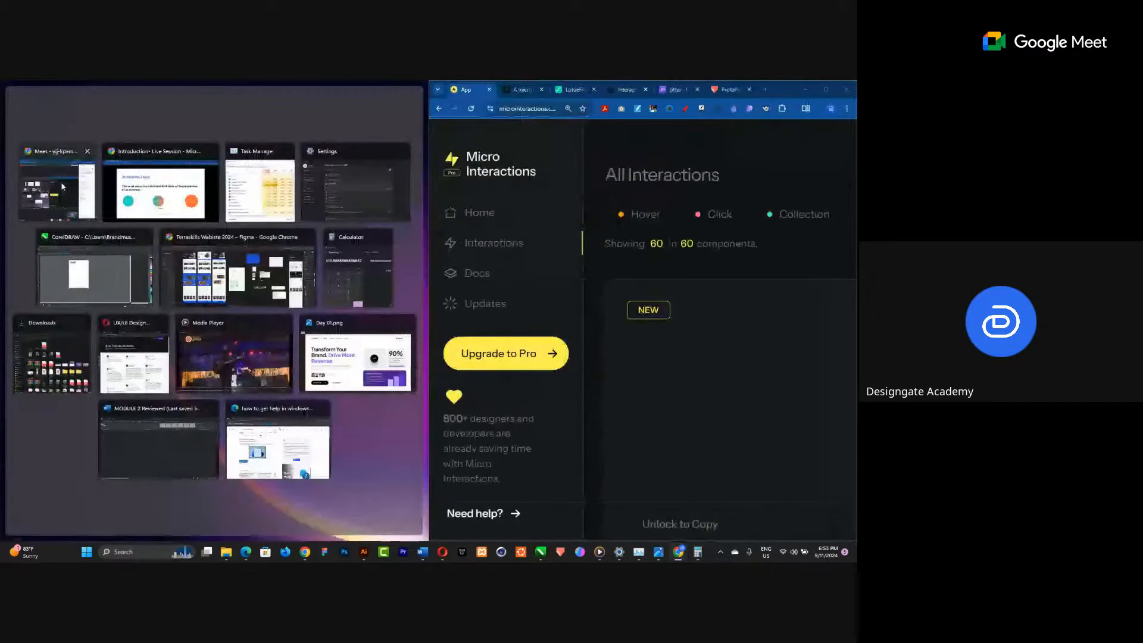
{"action": "left_click", "coordinate": [102, 260]}
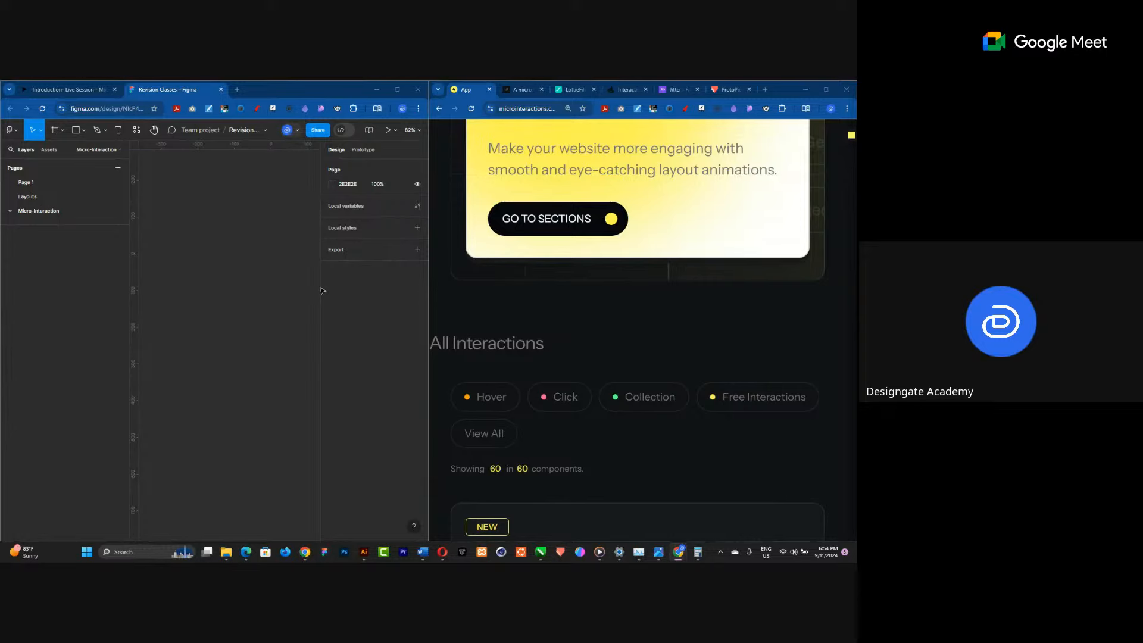
Examine the social-icon hover interaction on the microinteractions page.
{"action": "scroll", "coordinate": [593, 331], "scroll_direction": "up", "scroll_amount": 2}
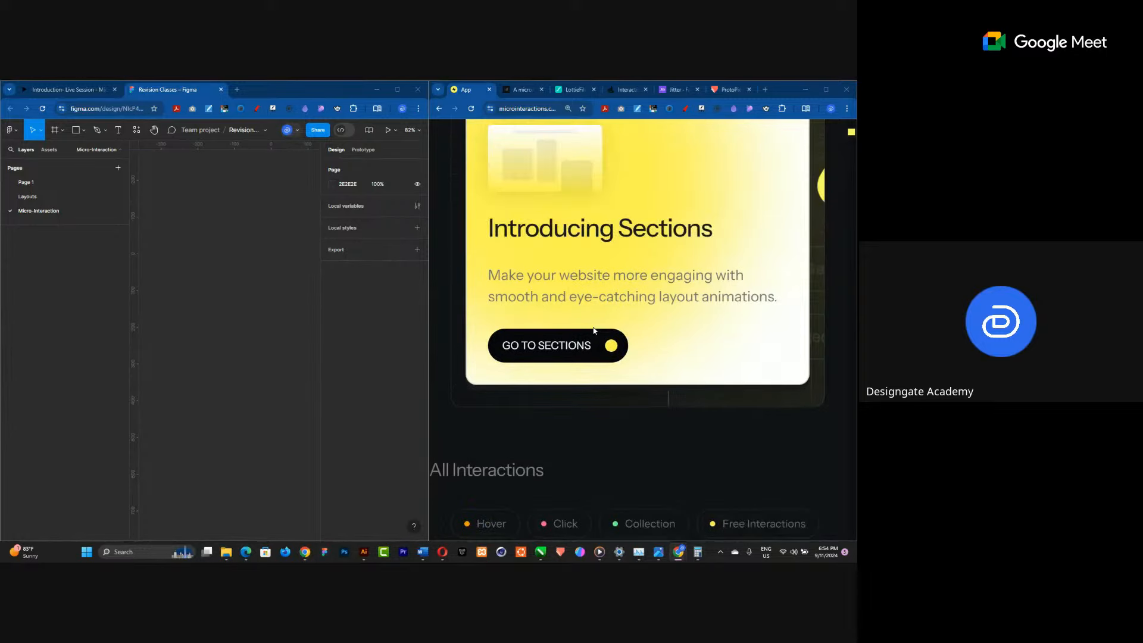
{"action": "scroll", "coordinate": [593, 331], "scroll_direction": "up", "scroll_amount": 5}
{"action": "scroll", "coordinate": [593, 331], "scroll_direction": "down", "scroll_amount": 11}
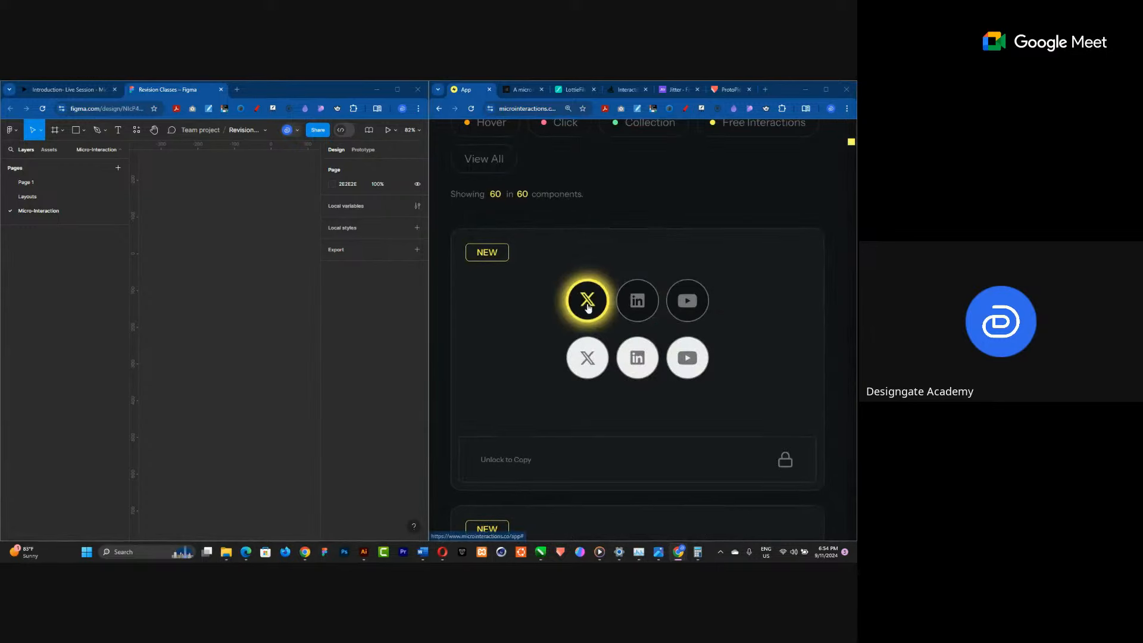
{"action": "scroll", "coordinate": [217, 368], "scroll_direction": "up", "scroll_amount": 1}
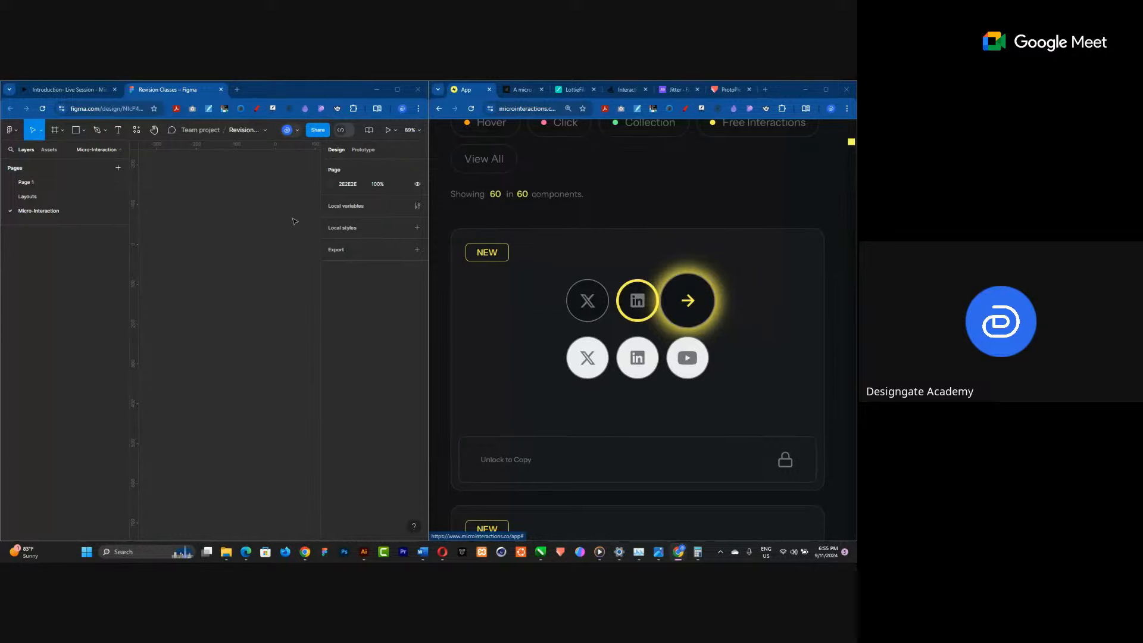
Draw a small rectangle on the Micro-Interaction page and set its size to 32 by 32.
{"action": "left_click", "coordinate": [72, 133]}
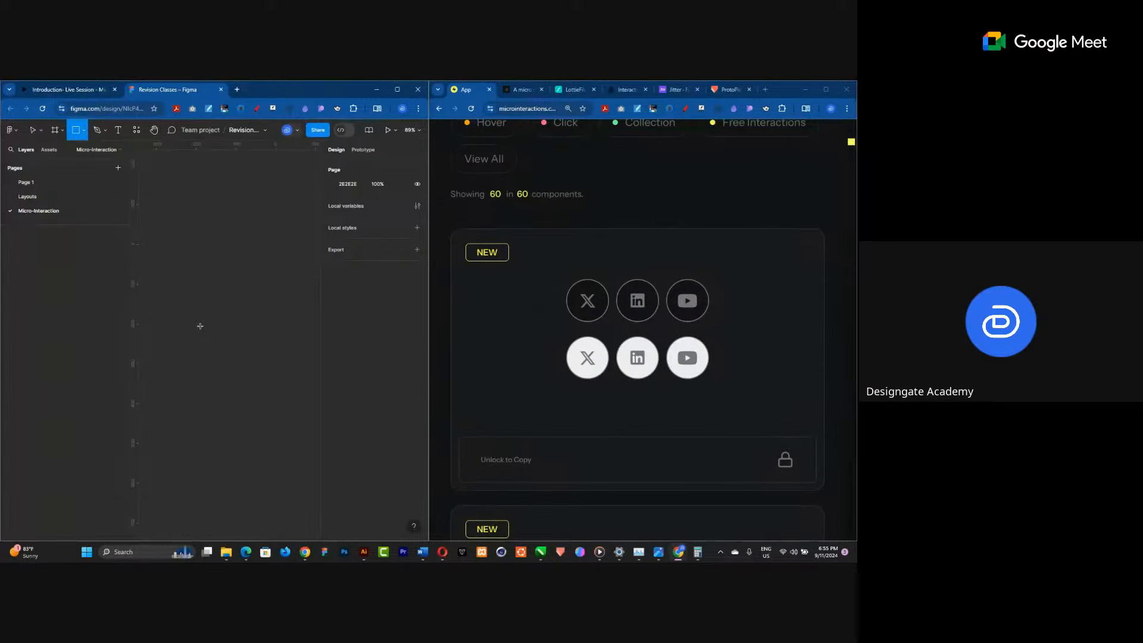
{"action": "mouse_move", "coordinate": [202, 263]}
{"action": "left_mouse_down"}
{"action": "mouse_move", "coordinate": [222, 281]}
{"action": "mouse_move", "coordinate": [220, 269]}
{"action": "left_mouse_up"}
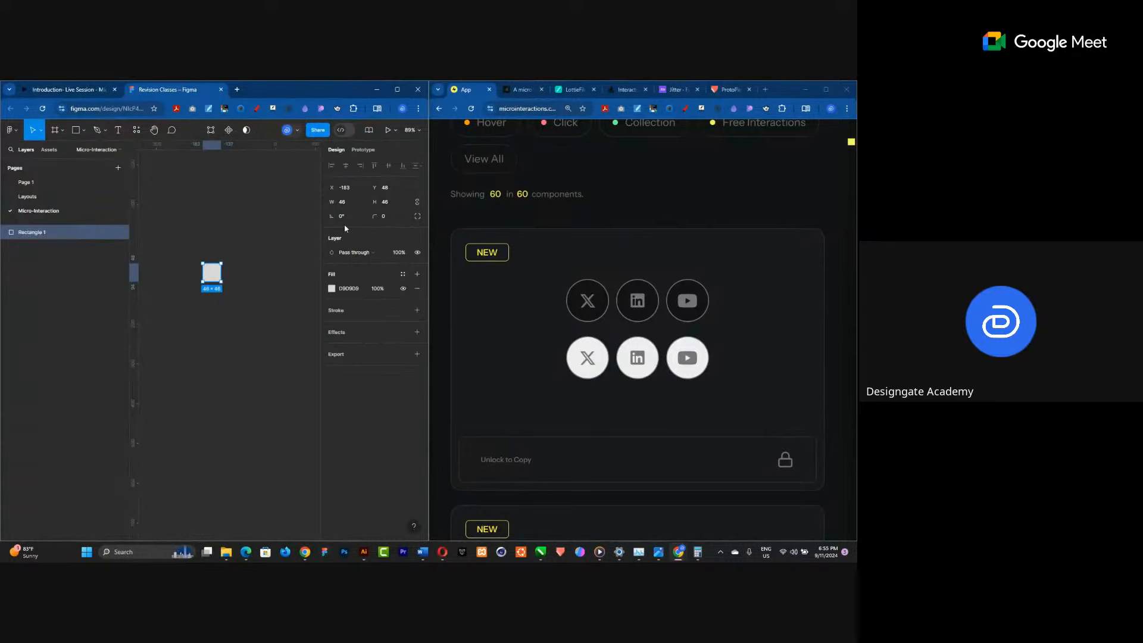
{"action": "left_click", "coordinate": [385, 206]}
{"action": "type", "text": "32"}
{"action": "key", "text": "Return"}
Nudge the rectangle slightly and change its fill colour to 999999.
{"action": "left_click", "coordinate": [209, 269]}
{"action": "scroll", "coordinate": [196, 256], "scroll_direction": "up", "scroll_amount": 5}
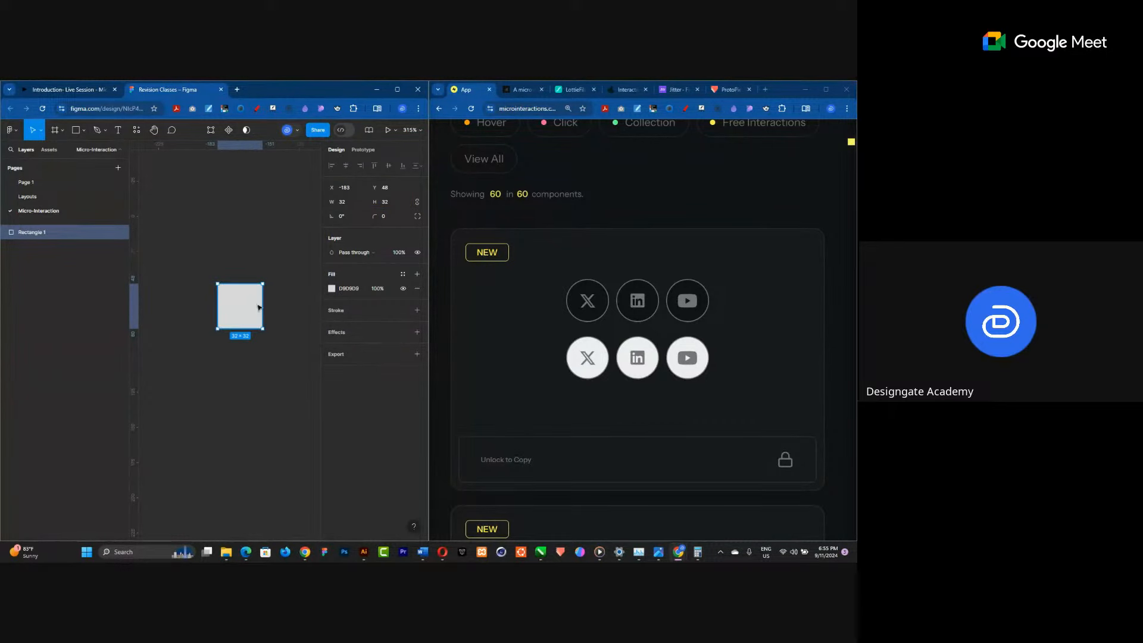
{"action": "left_click_drag", "start_coordinate": [237, 288], "coordinate": [238, 281]}
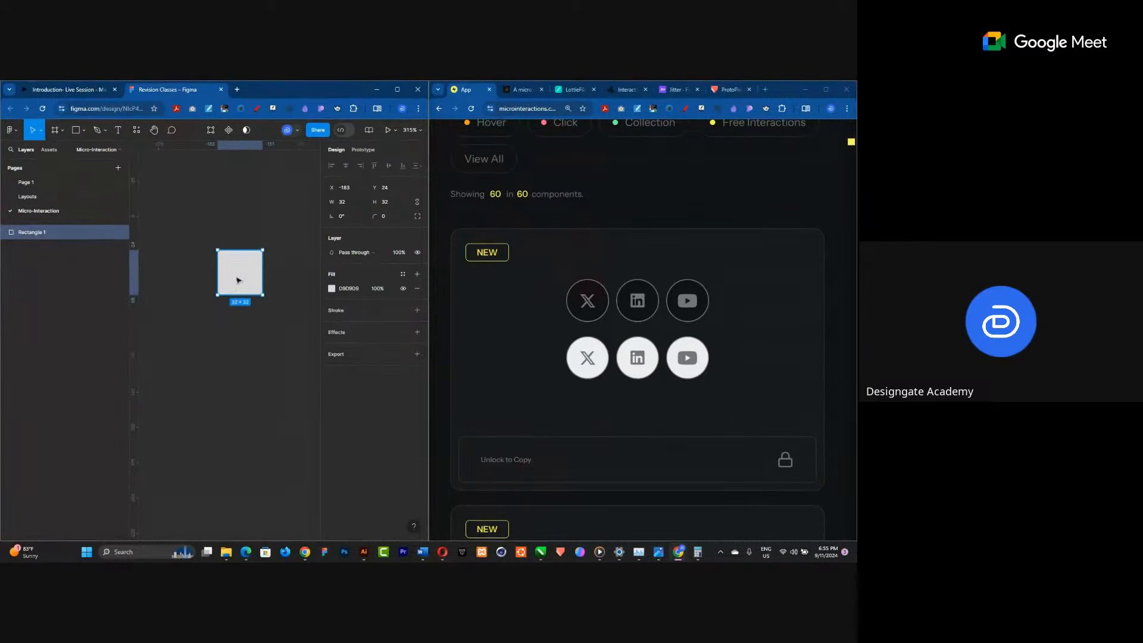
{"action": "left_click", "coordinate": [332, 288]}
{"action": "left_click_drag", "start_coordinate": [221, 326], "coordinate": [183, 355]}
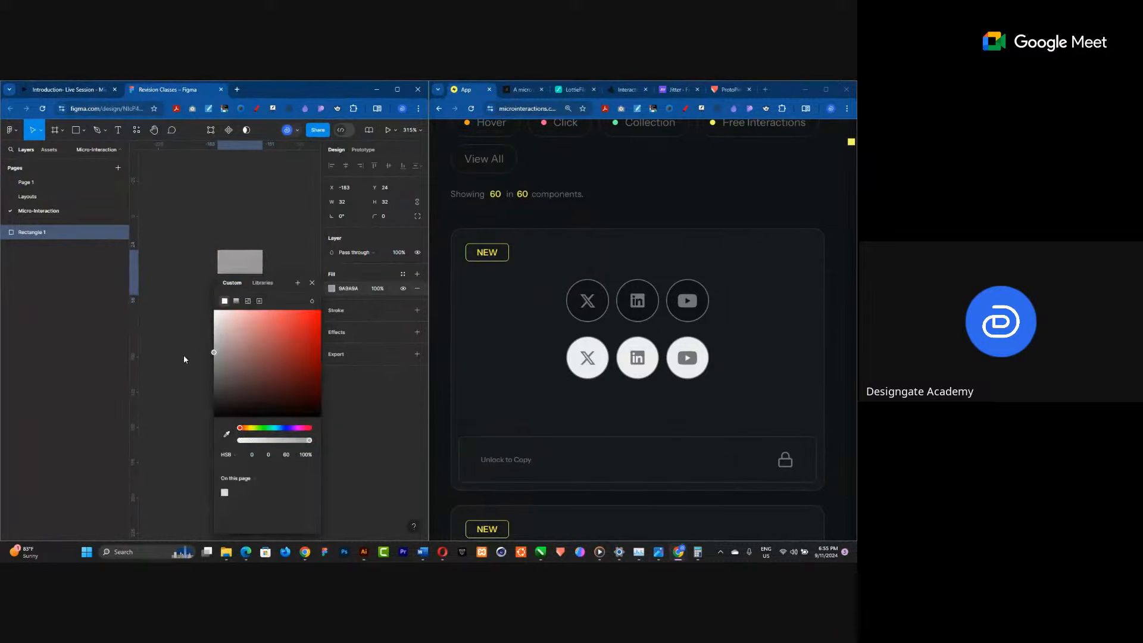
{"action": "left_click", "coordinate": [314, 265]}
{"action": "left_click", "coordinate": [243, 280]}
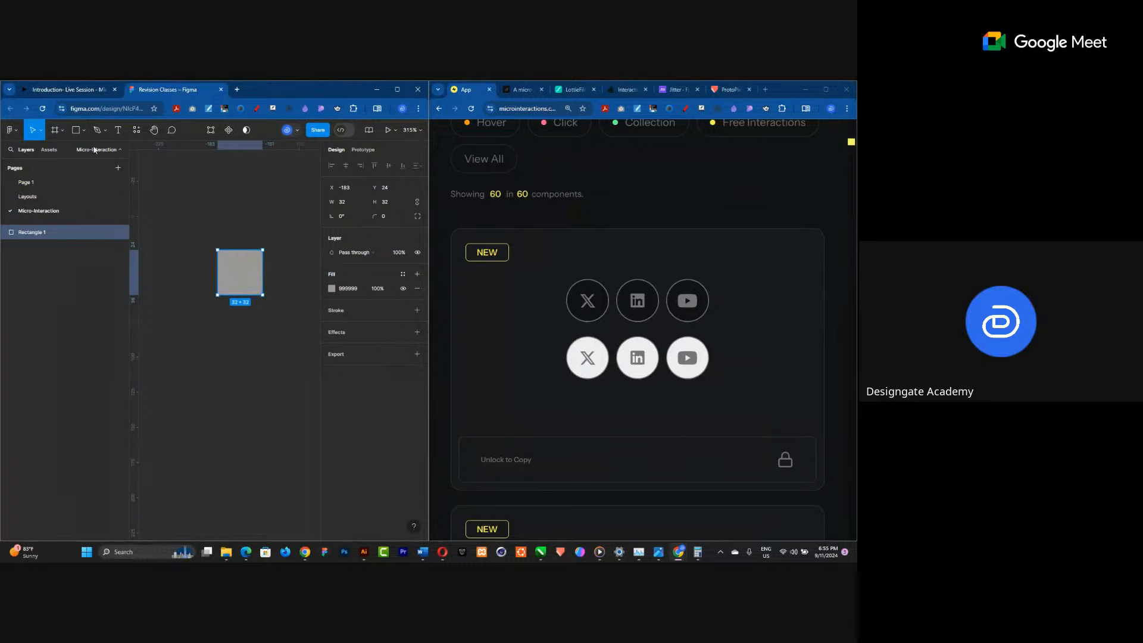
{"action": "left_click", "coordinate": [84, 130]}
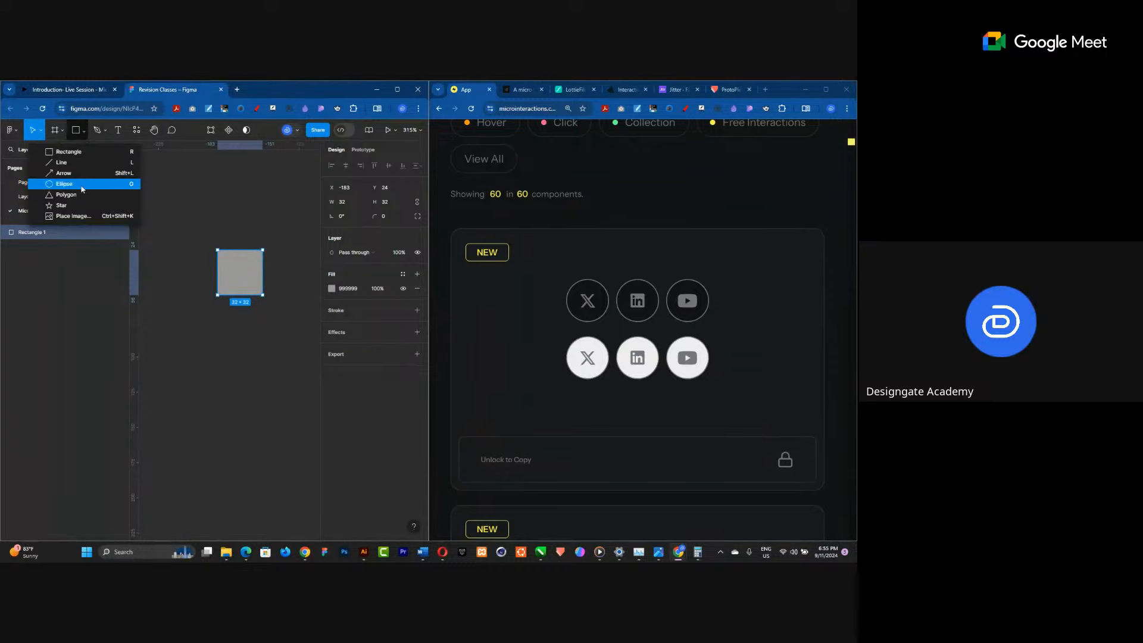
{"action": "left_click", "coordinate": [74, 206]}
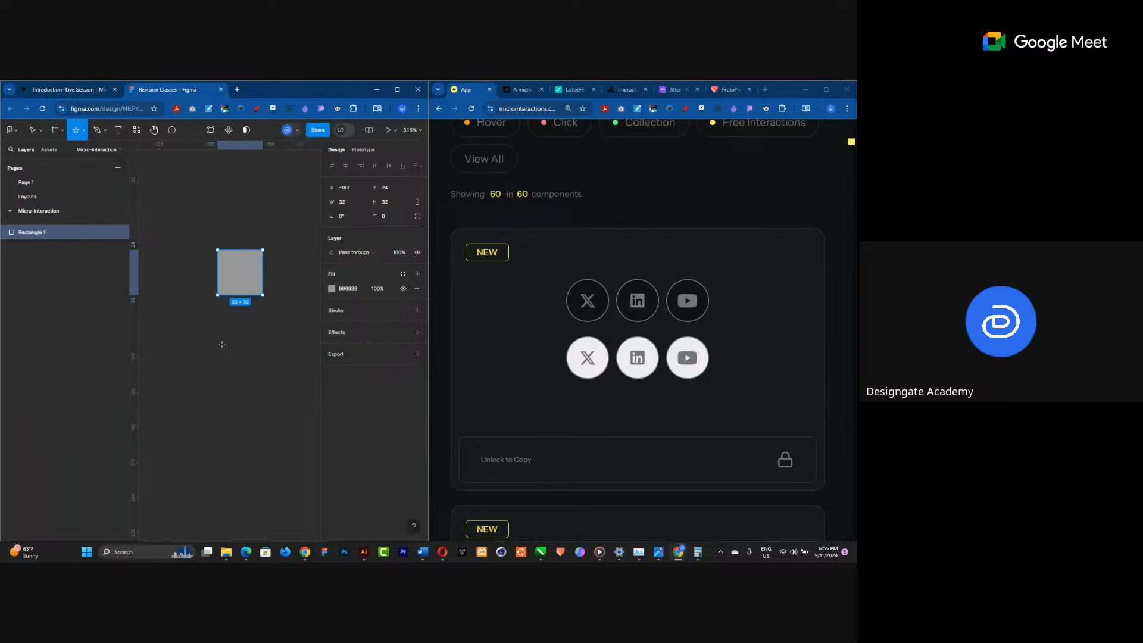
{"action": "left_click_drag", "start_coordinate": [213, 338], "coordinate": [263, 389]}
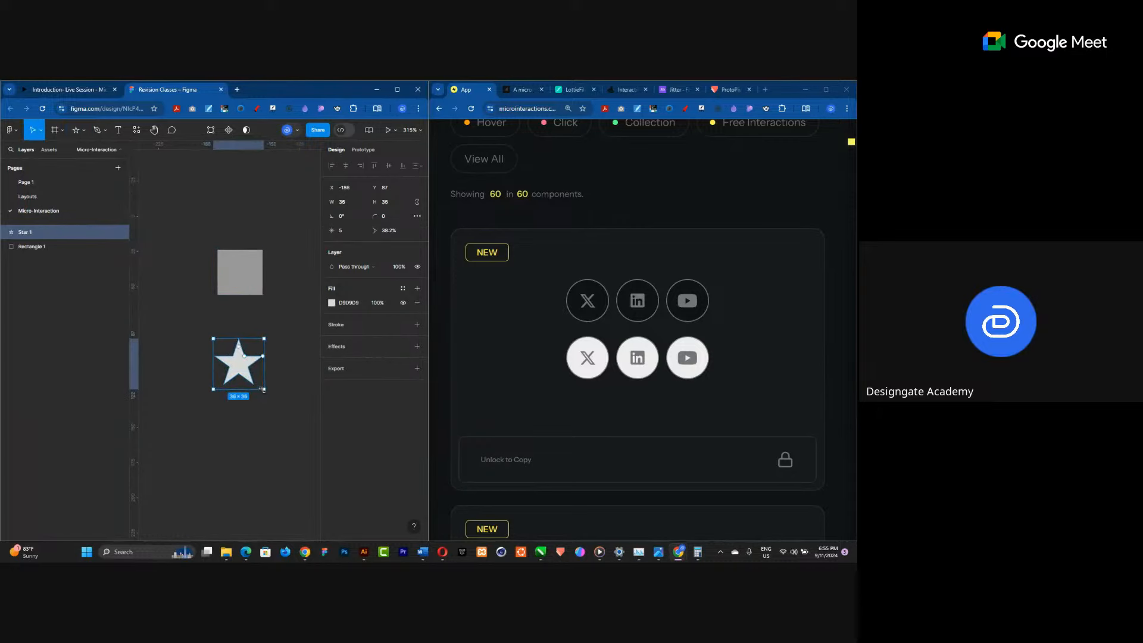
{"action": "key", "text": "Delete"}
Set the rectangle's corner radius to 4.
{"action": "left_click", "coordinate": [239, 294]}
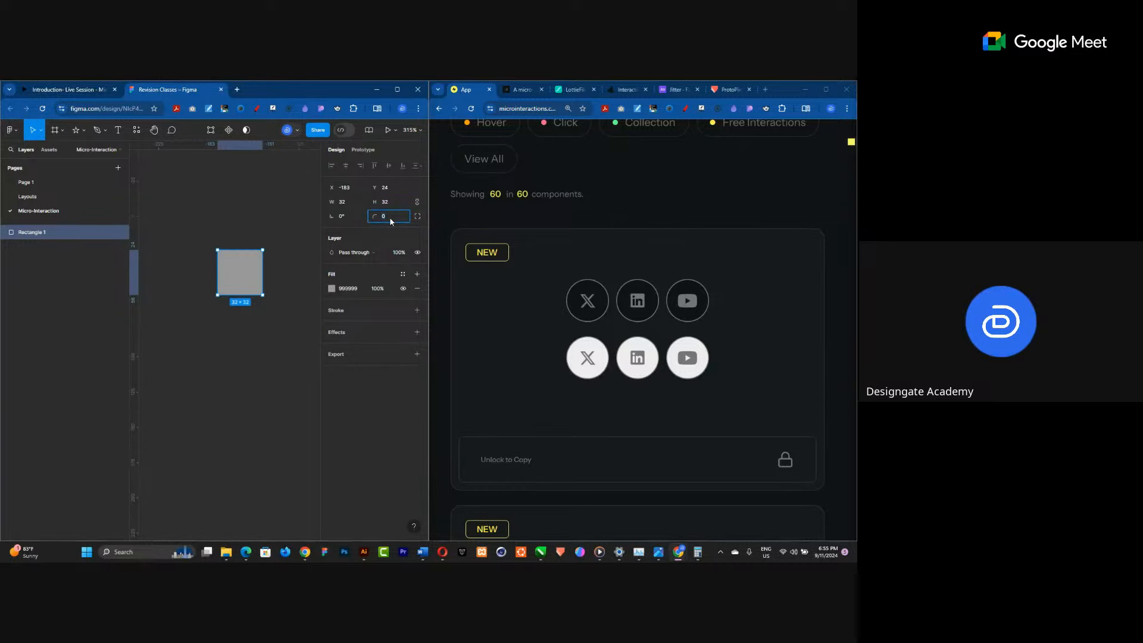
{"action": "type", "text": "4"}
{"action": "key", "text": "Return"}
Resize the rectangle to 48 wide by 32 high and reposition it slightly.
{"action": "left_click_drag", "start_coordinate": [263, 276], "coordinate": [278, 275]}
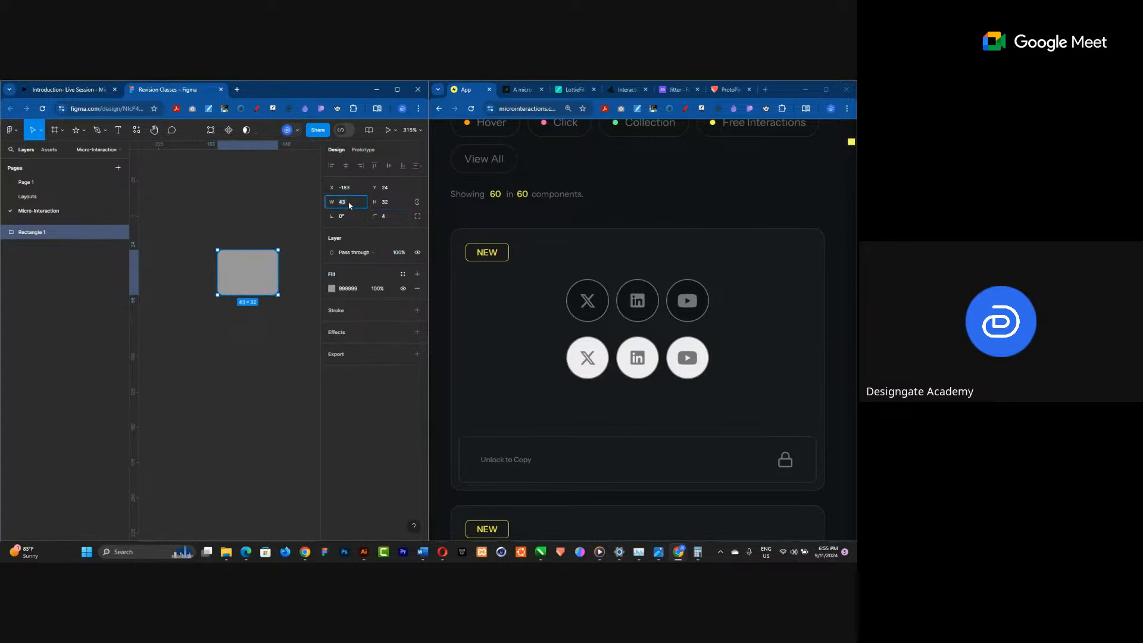
{"action": "type", "text": "48"}
{"action": "key", "text": "Return"}
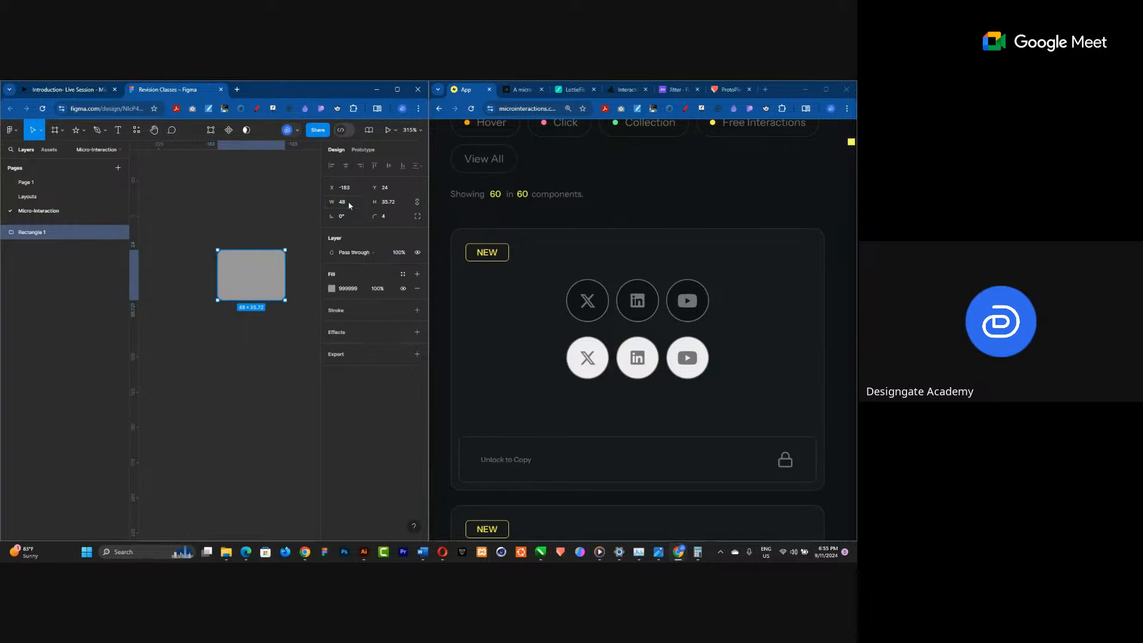
{"action": "left_click", "coordinate": [392, 205]}
{"action": "type", "text": "32"}
{"action": "key", "text": "Return"}
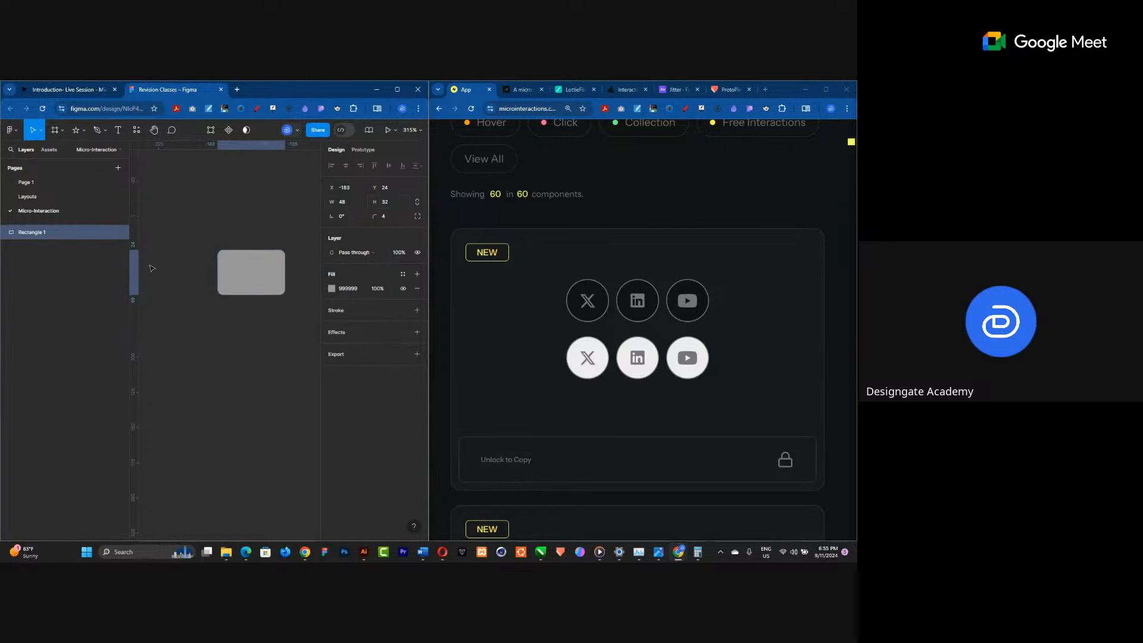
{"action": "left_click_drag", "start_coordinate": [243, 284], "coordinate": [231, 298]}
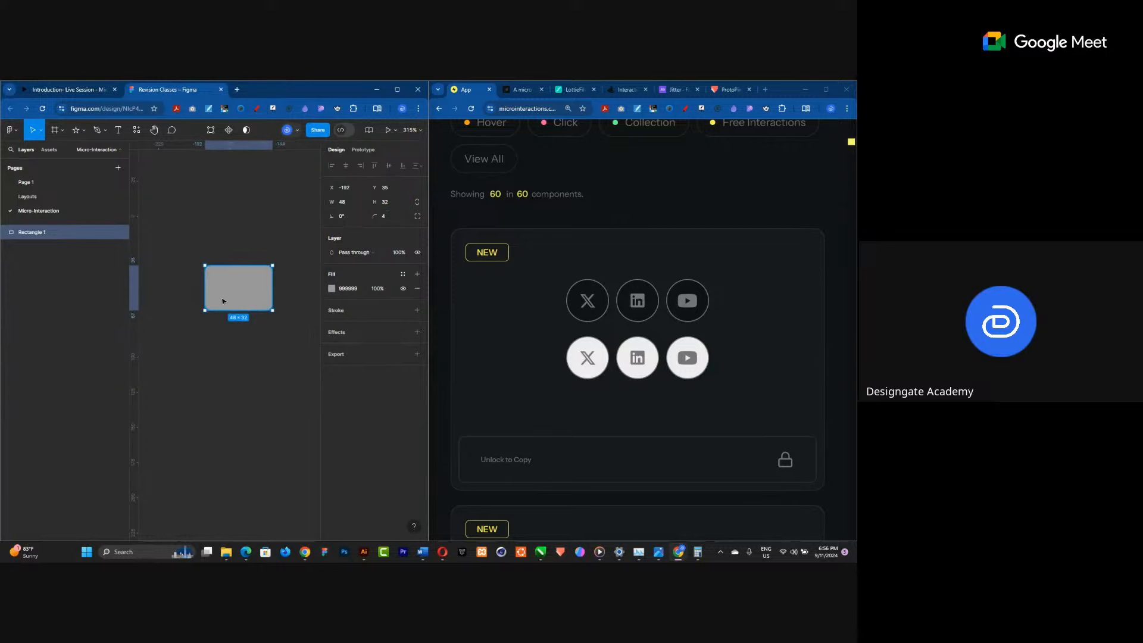
Draw a triangle polygon about 17 by 17 on the rectangle as a play icon.
{"action": "left_click", "coordinate": [84, 129]}
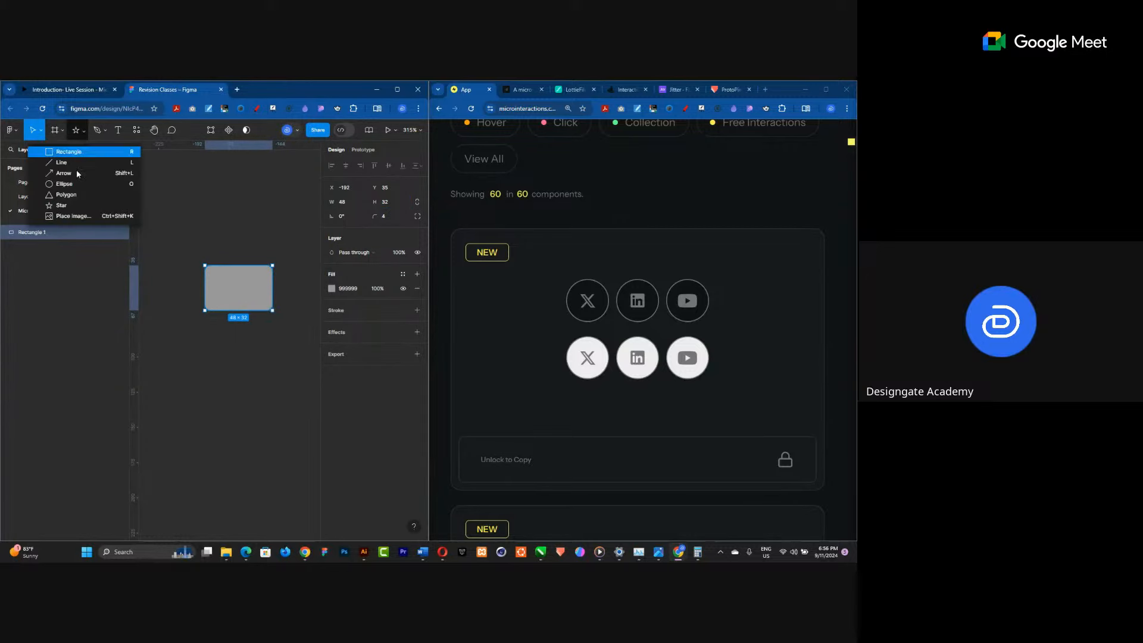
{"action": "left_click", "coordinate": [81, 194]}
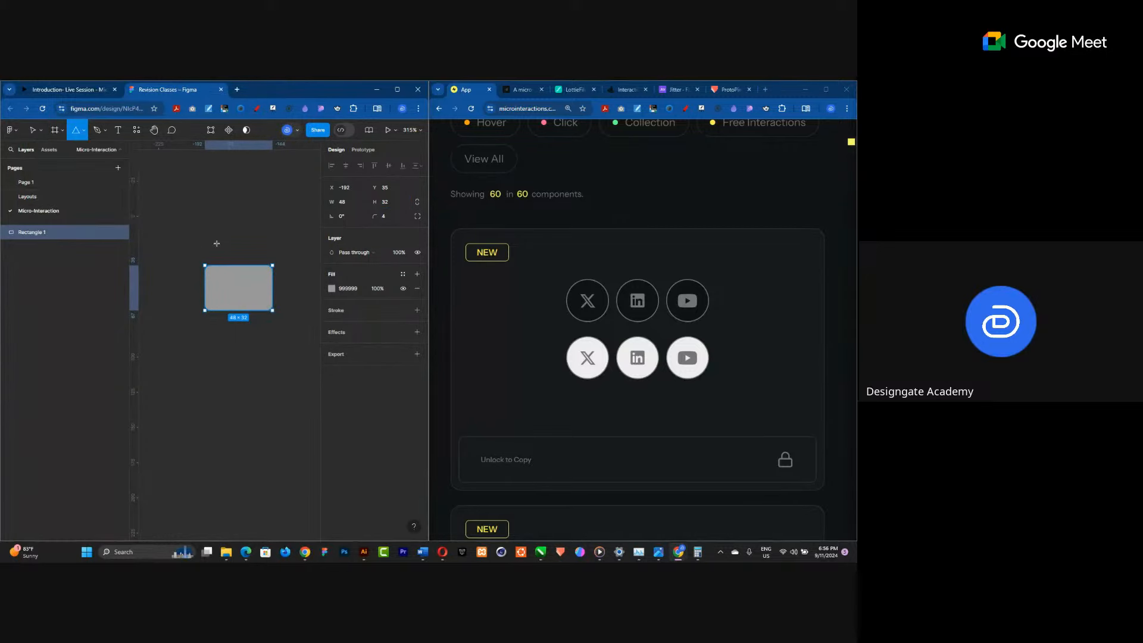
{"action": "mouse_move", "coordinate": [239, 224]}
{"action": "left_mouse_down"}
{"action": "mouse_move", "coordinate": [272, 265]}
{"action": "mouse_move", "coordinate": [239, 294]}
{"action": "left_mouse_up"}
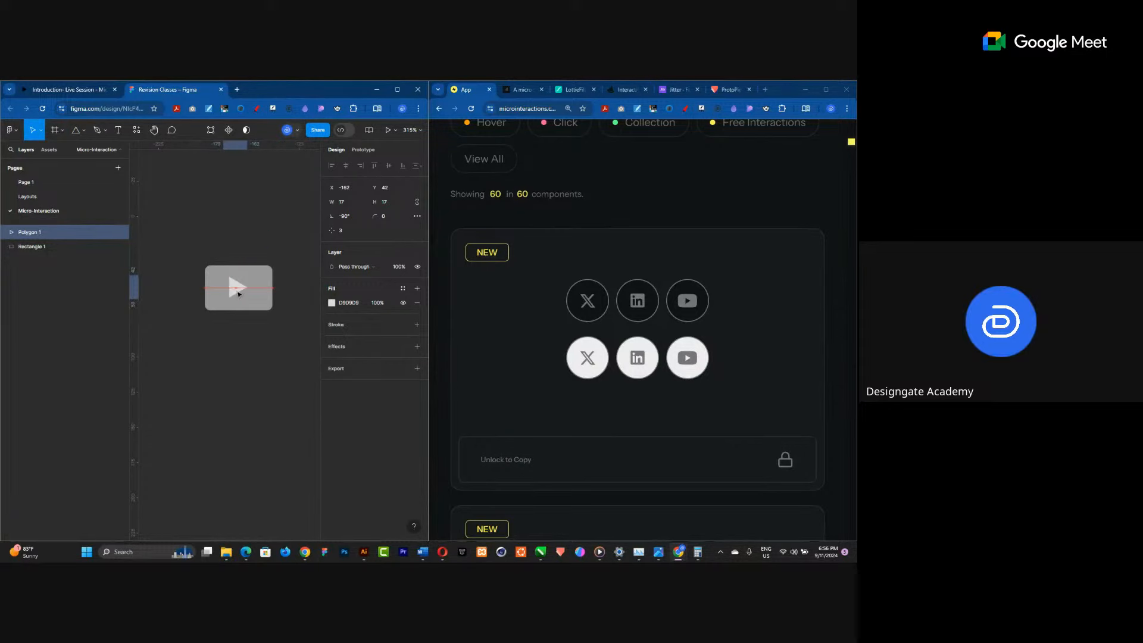
Select the triangle and rectangle together, try an Intersect boolean on them, and undo it.
{"action": "left_click", "coordinate": [269, 284], "text": "shift"}
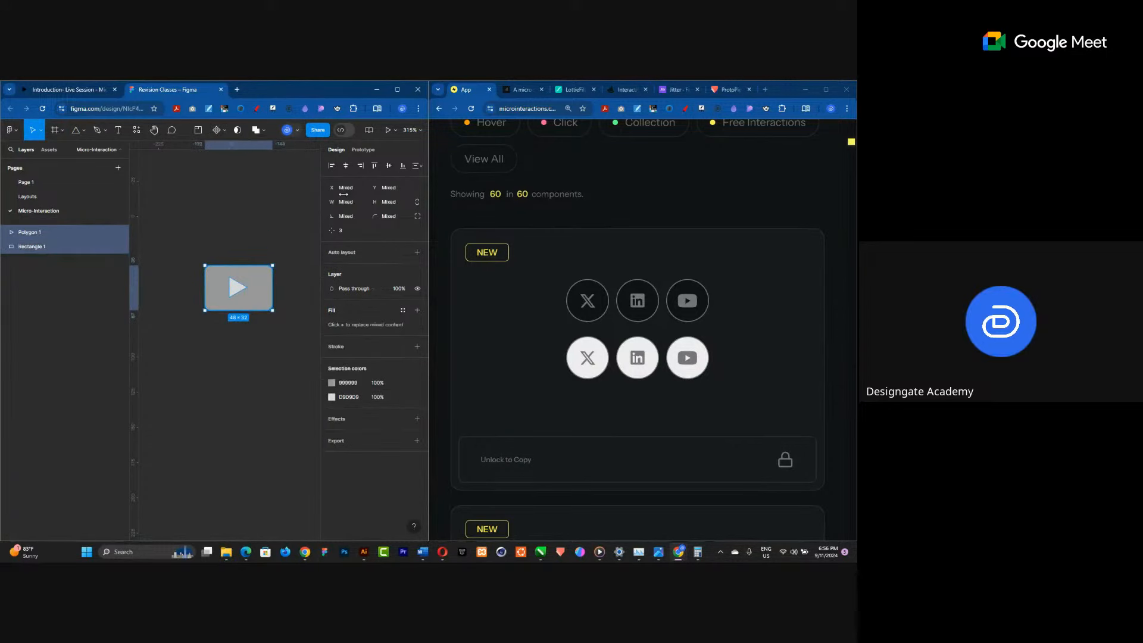
{"action": "left_click", "coordinate": [390, 166]}
{"action": "left_click", "coordinate": [262, 130]}
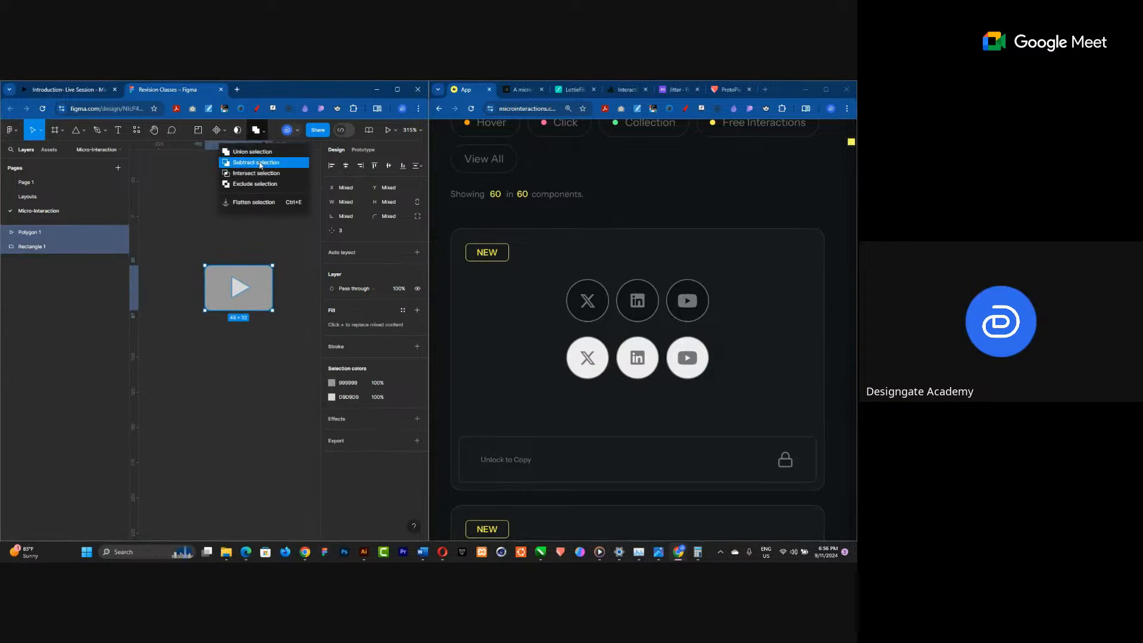
{"action": "left_click", "coordinate": [257, 174]}
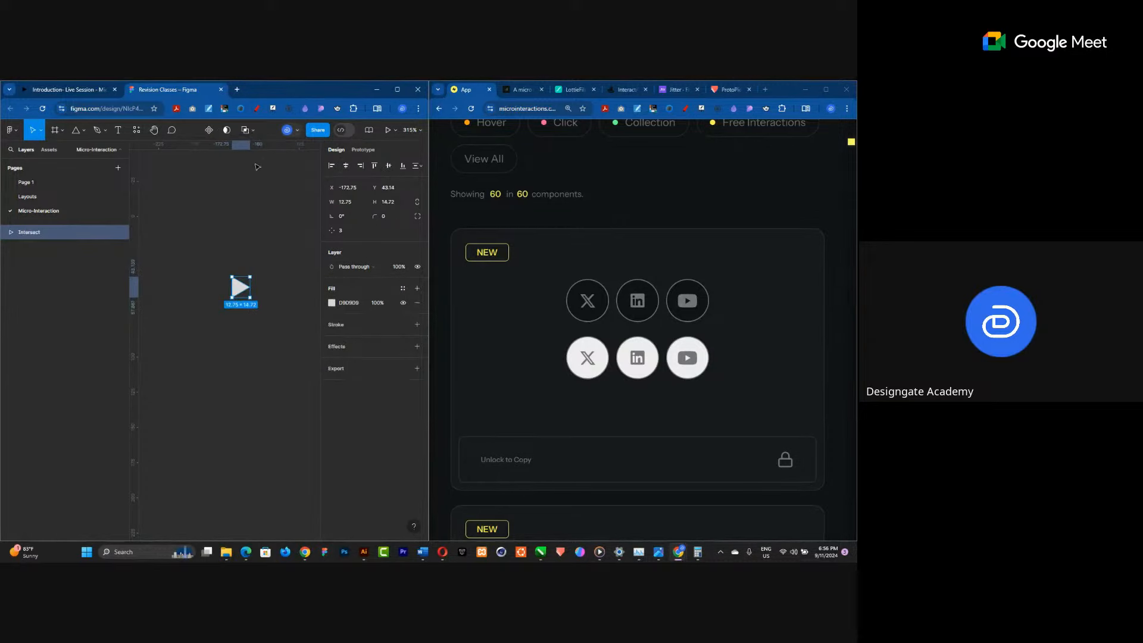
{"action": "key", "text": "ctrl+z"}
Subtract the triangle from the rectangle to cut the play icon out of the button.
{"action": "left_click", "coordinate": [262, 131]}
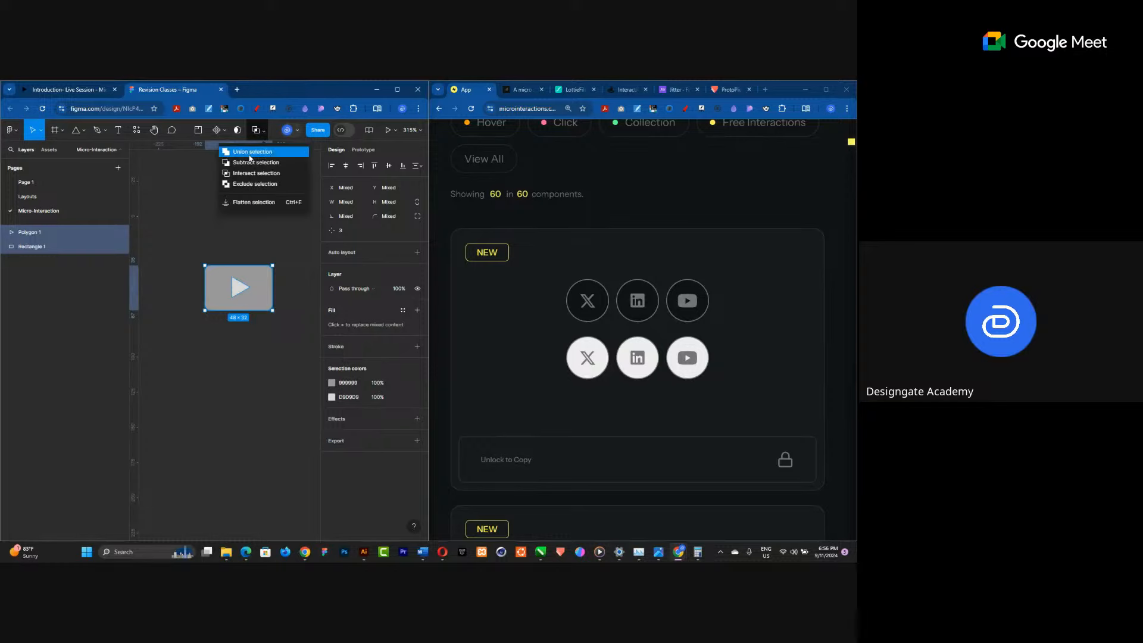
{"action": "left_click", "coordinate": [244, 164]}
{"action": "left_click", "coordinate": [230, 235]}
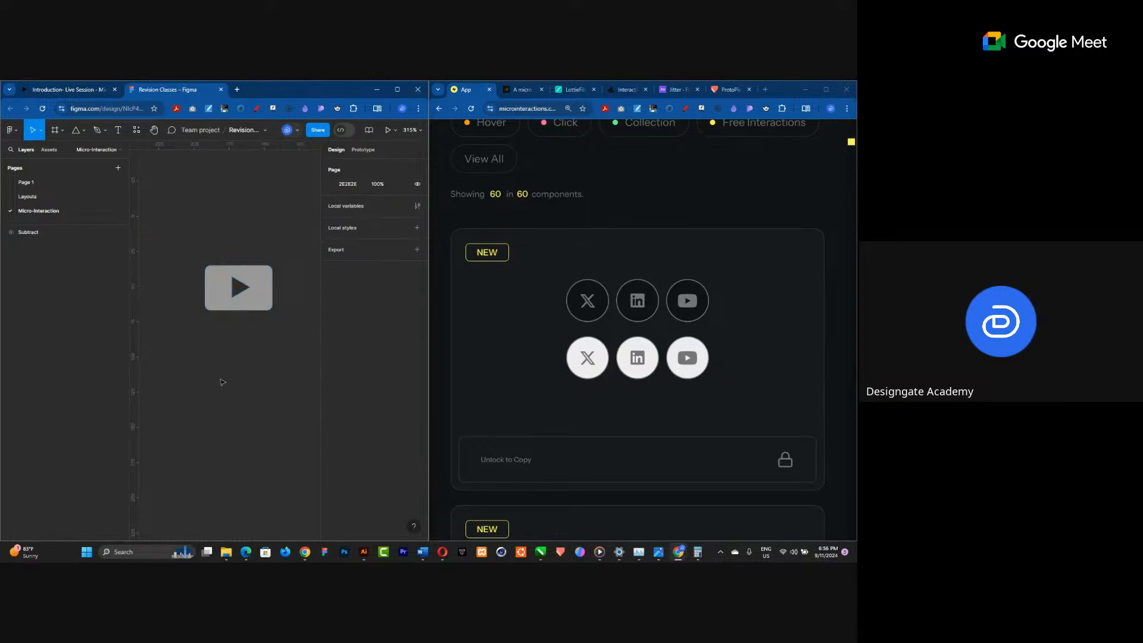
Draw a horizontal arrow below the play button, about 43 wide.
{"action": "left_click", "coordinate": [82, 132]}
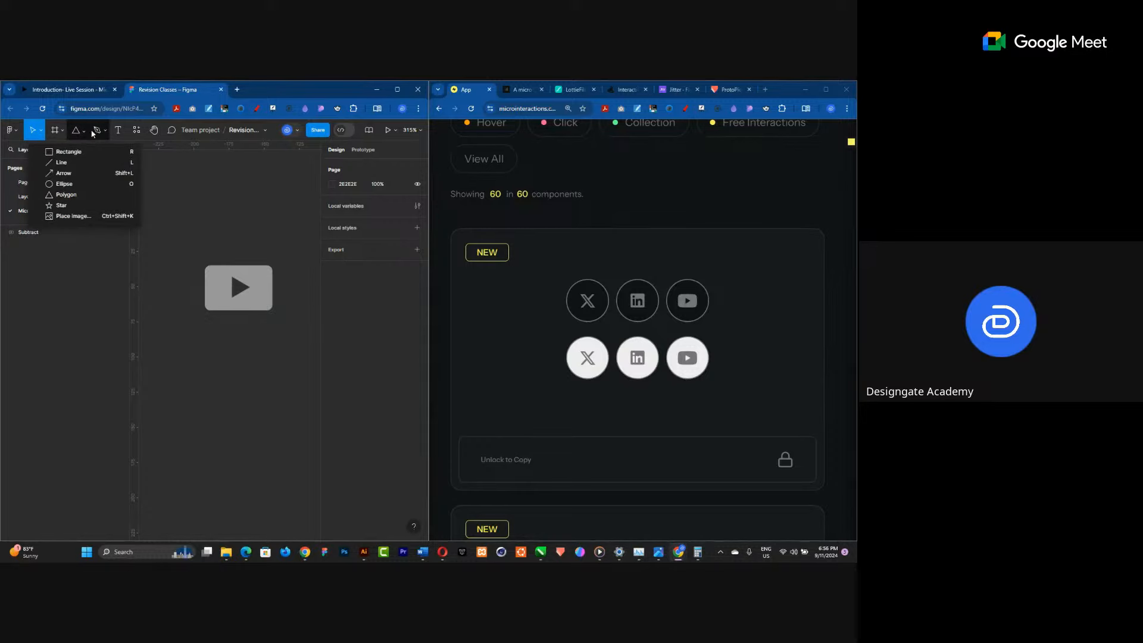
{"action": "left_click", "coordinate": [65, 174]}
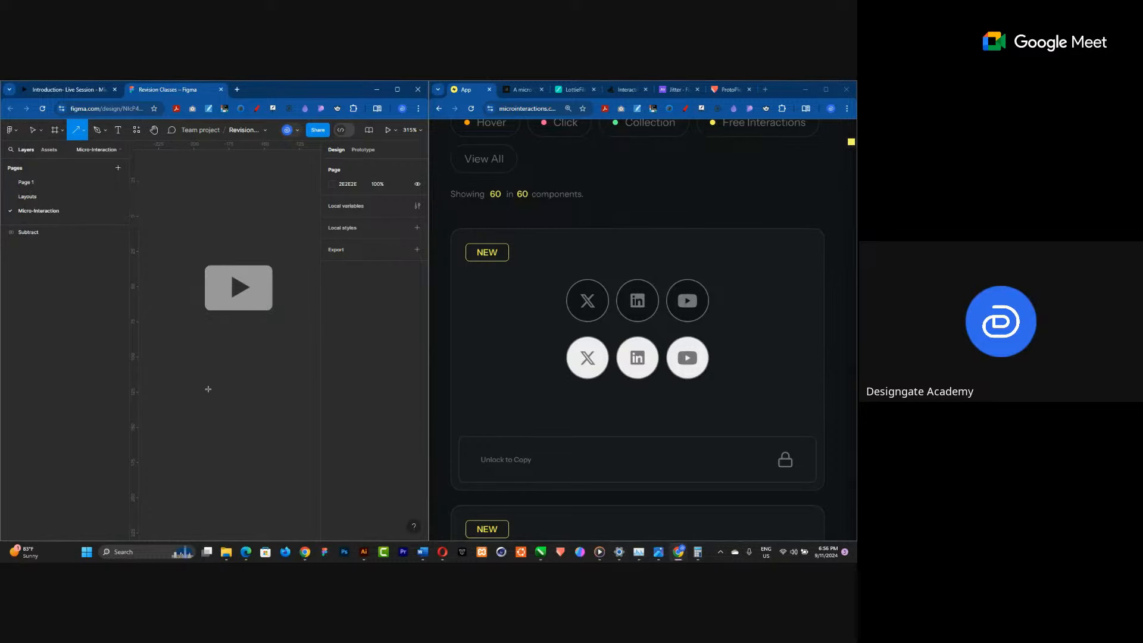
{"action": "left_click", "coordinate": [206, 379]}
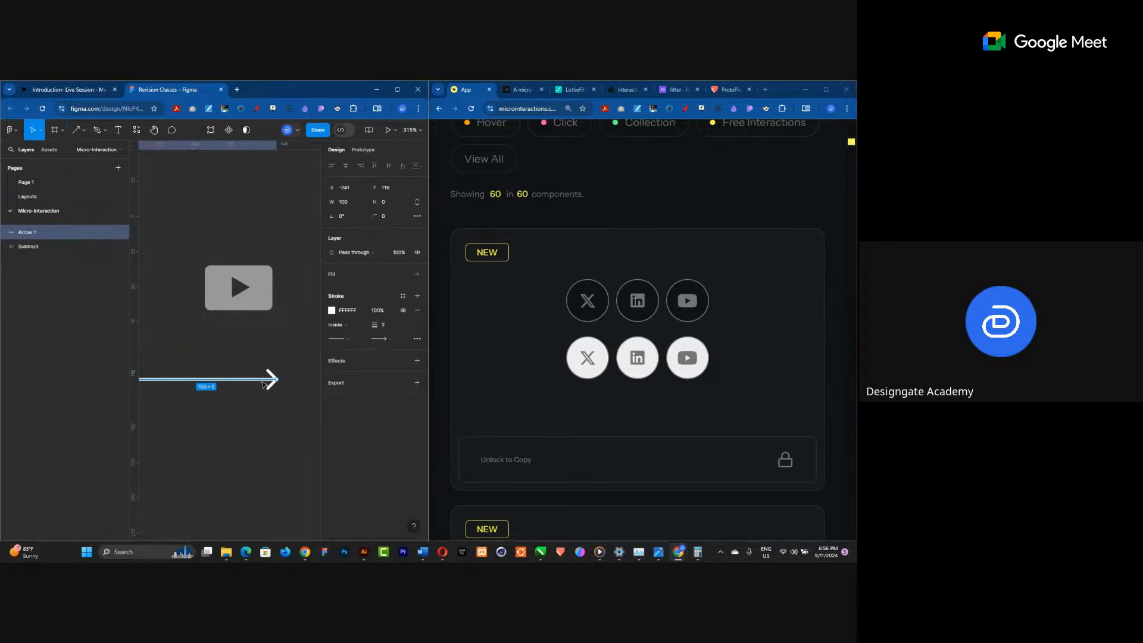
{"action": "left_click_drag", "start_coordinate": [243, 381], "coordinate": [280, 413]}
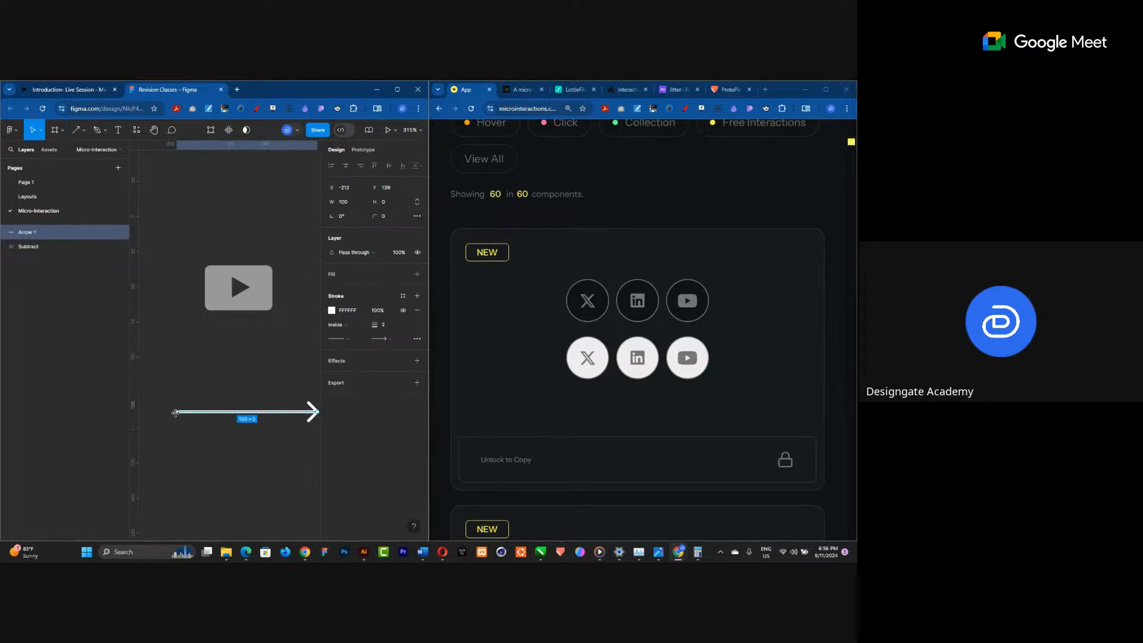
{"action": "left_click_drag", "start_coordinate": [182, 411], "coordinate": [229, 380]}
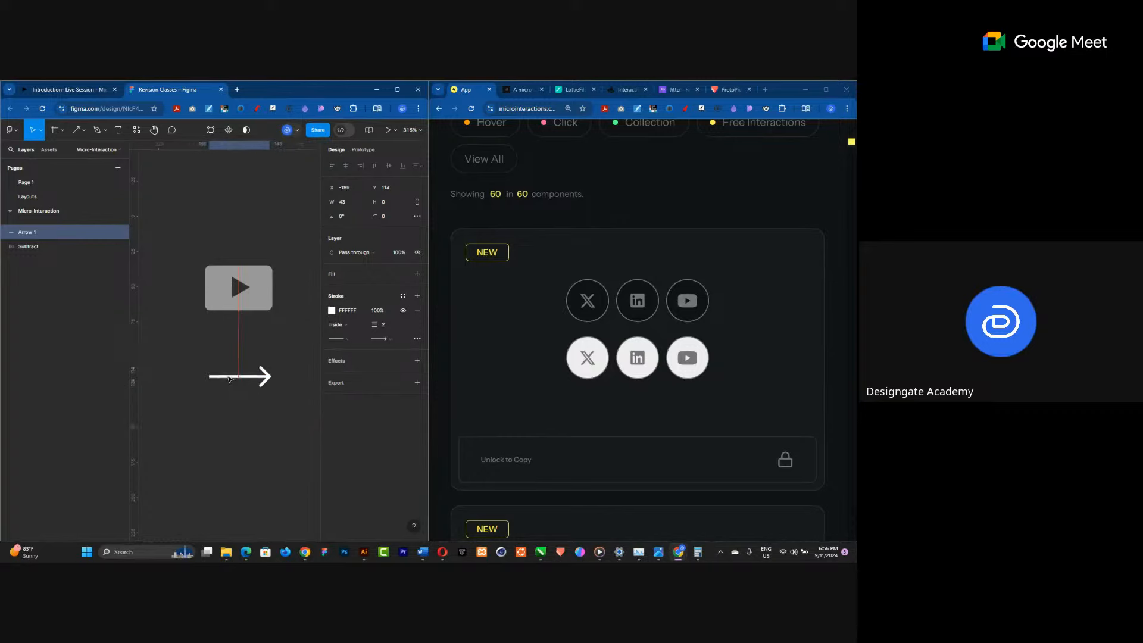
Set the arrow's width to 48 to match the button and align it beneath the button.
{"action": "left_click", "coordinate": [239, 304]}
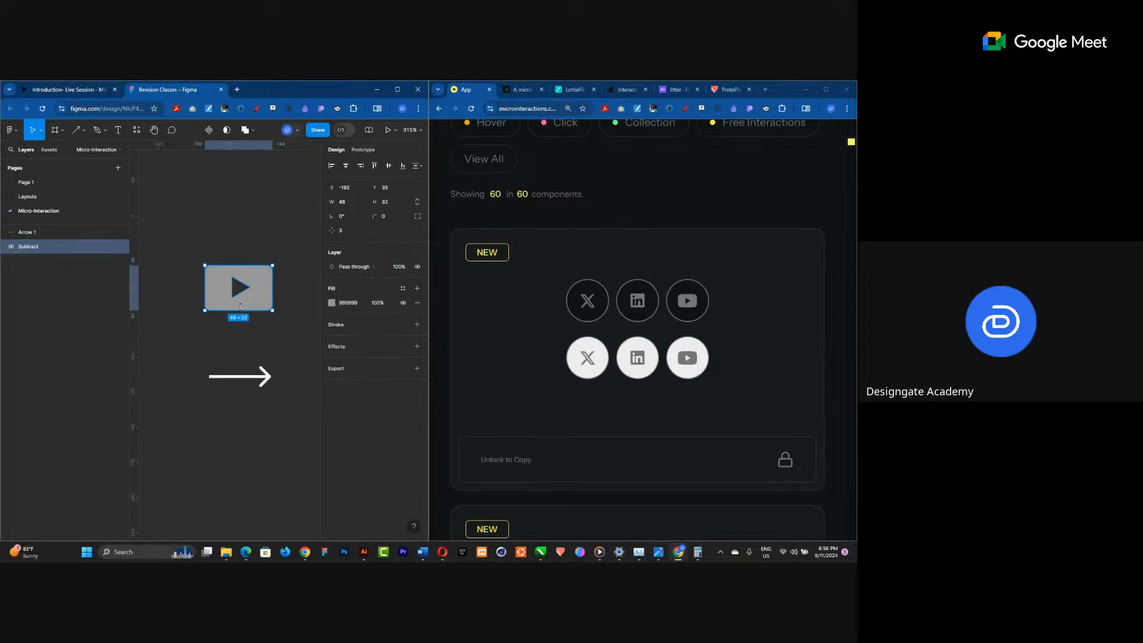
{"action": "left_click", "coordinate": [237, 378]}
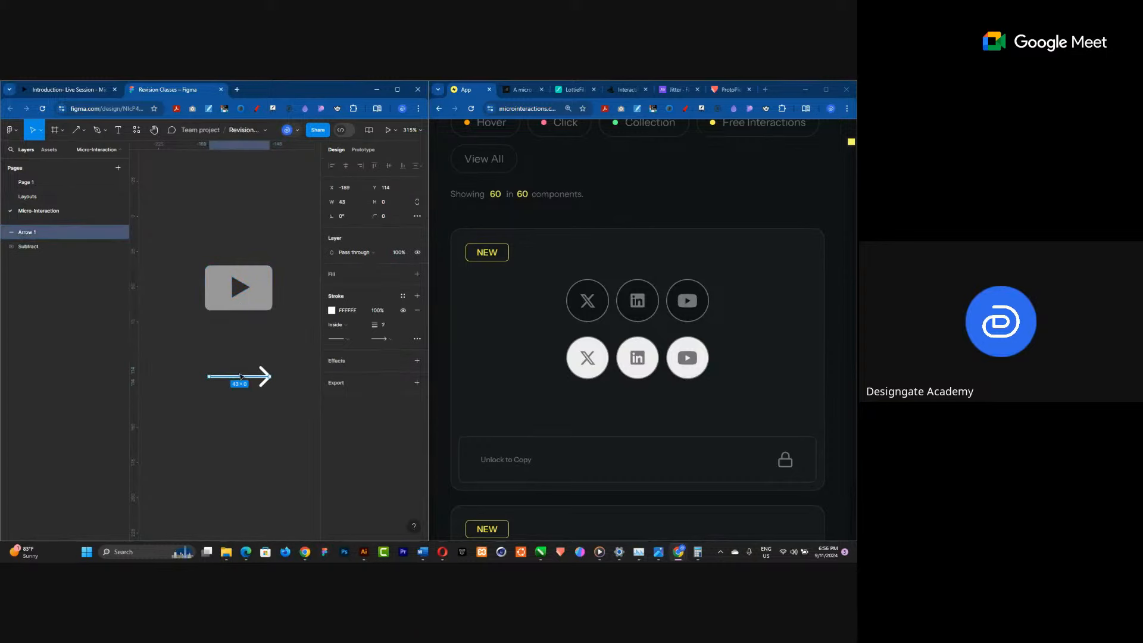
{"action": "left_click", "coordinate": [346, 202]}
{"action": "type", "text": "48"}
{"action": "key", "text": "Return"}
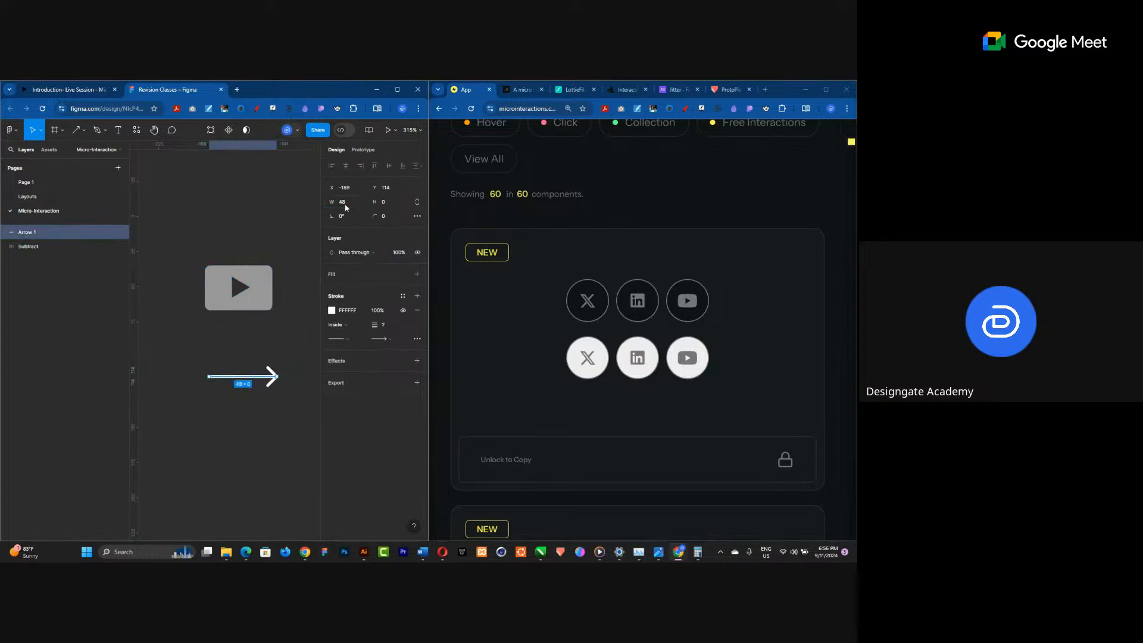
{"action": "left_click_drag", "start_coordinate": [259, 376], "coordinate": [250, 384]}
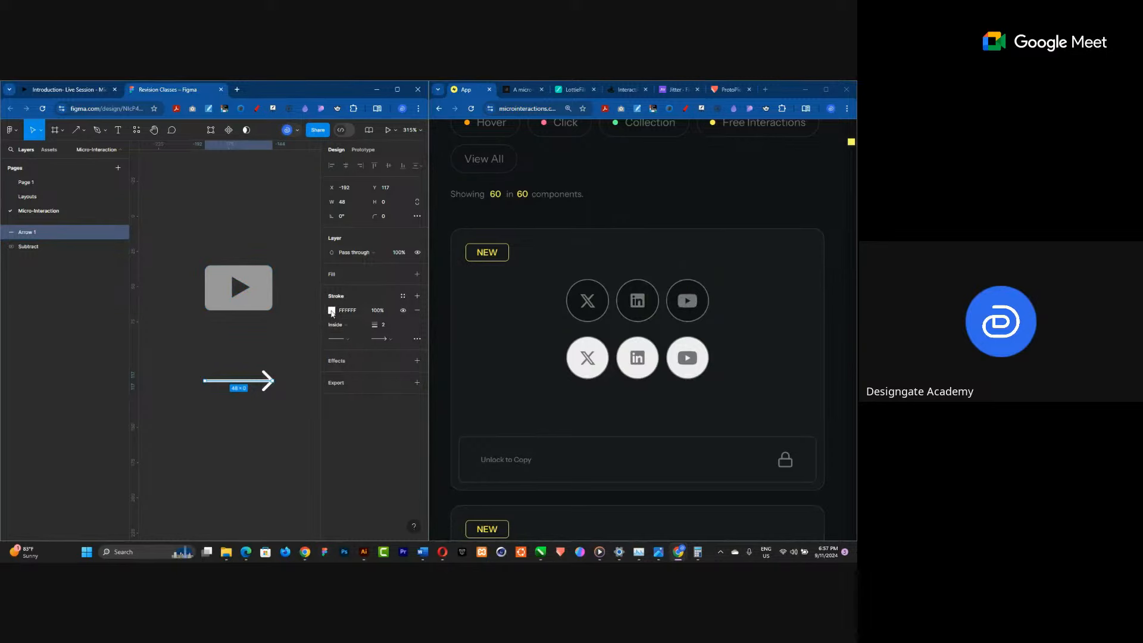
Change the arrow's stroke colour to yellow FBC100.
{"action": "left_click", "coordinate": [332, 311]}
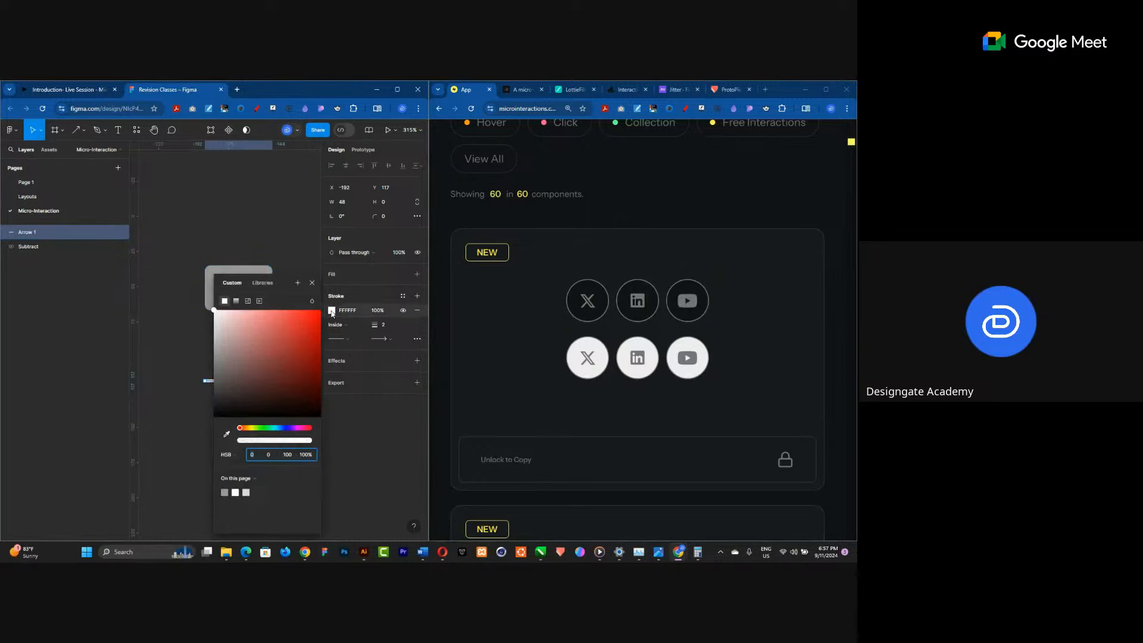
{"action": "left_click", "coordinate": [253, 428]}
{"action": "left_click_drag", "start_coordinate": [308, 348], "coordinate": [322, 318]}
{"action": "left_click_drag", "start_coordinate": [251, 428], "coordinate": [250, 430]}
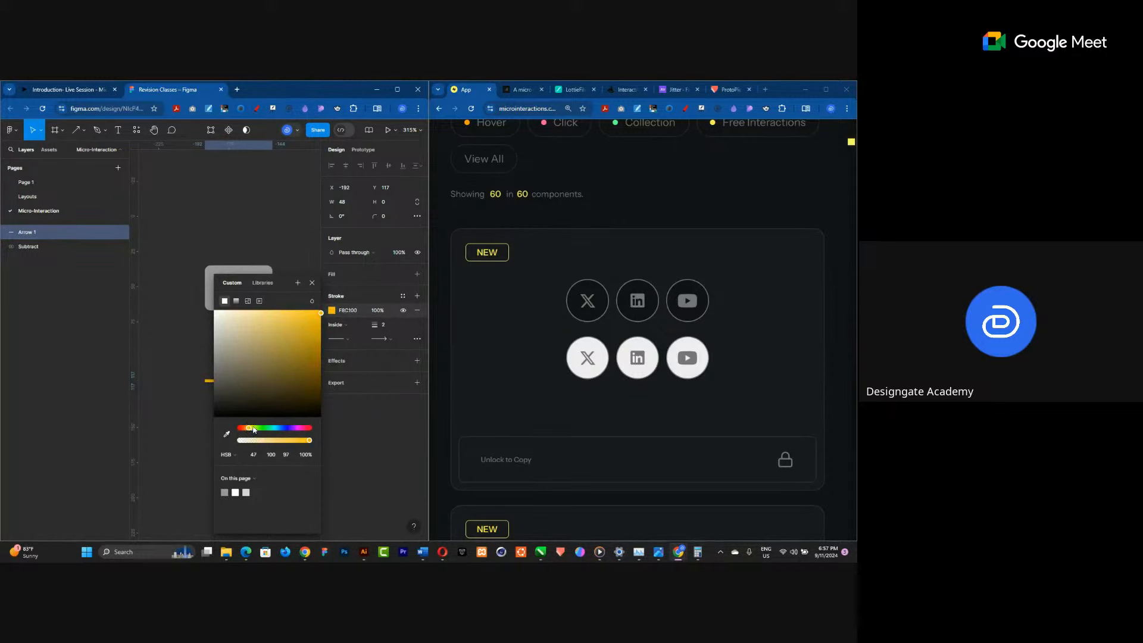
{"action": "left_click", "coordinate": [191, 329]}
{"action": "left_click", "coordinate": [250, 380]}
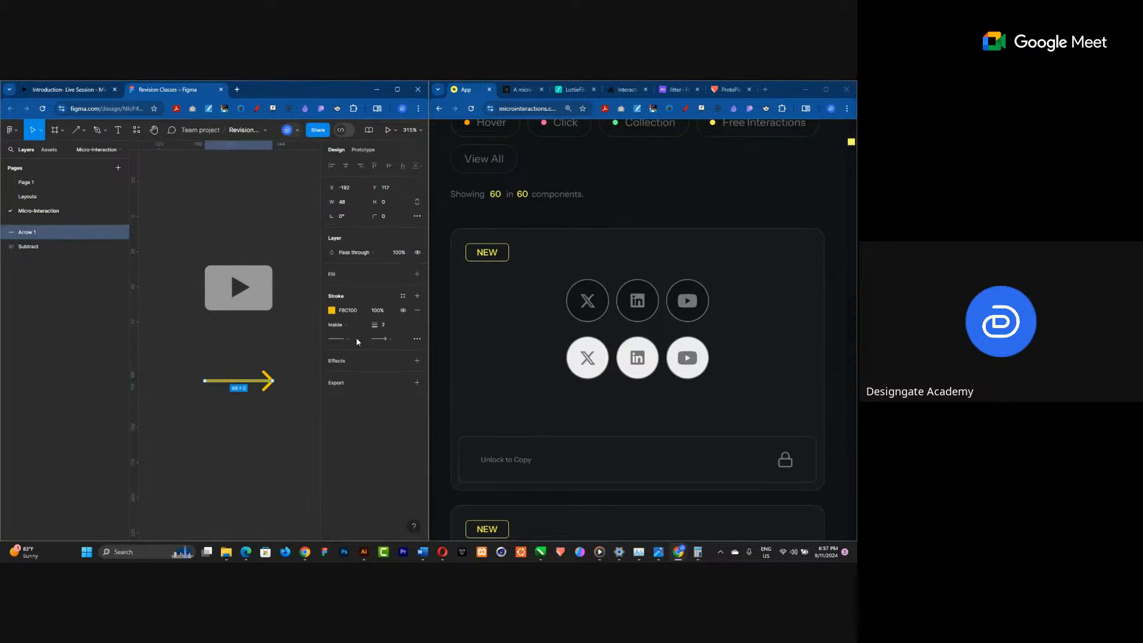
Set the arrow's end points to Round in the advanced stroke settings.
{"action": "left_click", "coordinate": [416, 338]}
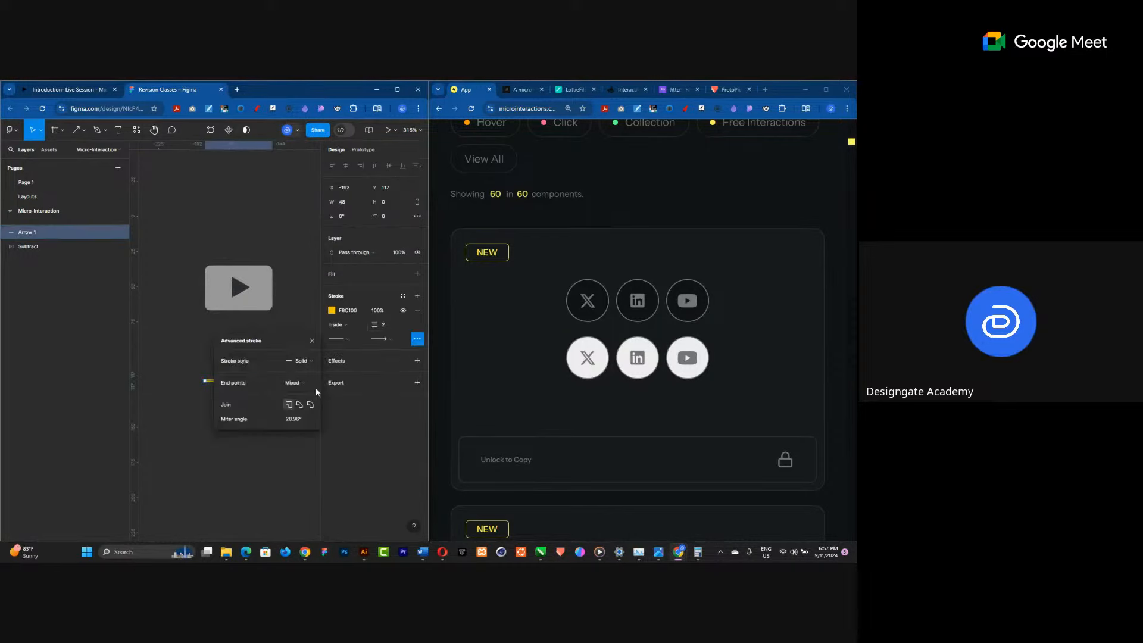
{"action": "left_click", "coordinate": [305, 365]}
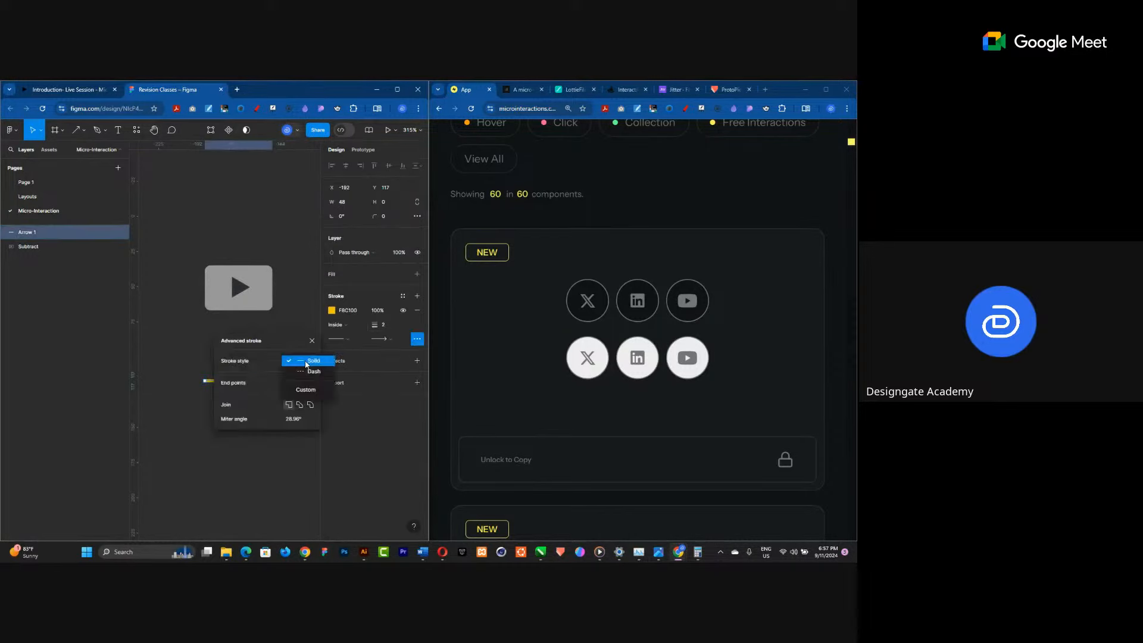
{"action": "left_click", "coordinate": [306, 361]}
{"action": "left_click", "coordinate": [301, 383]}
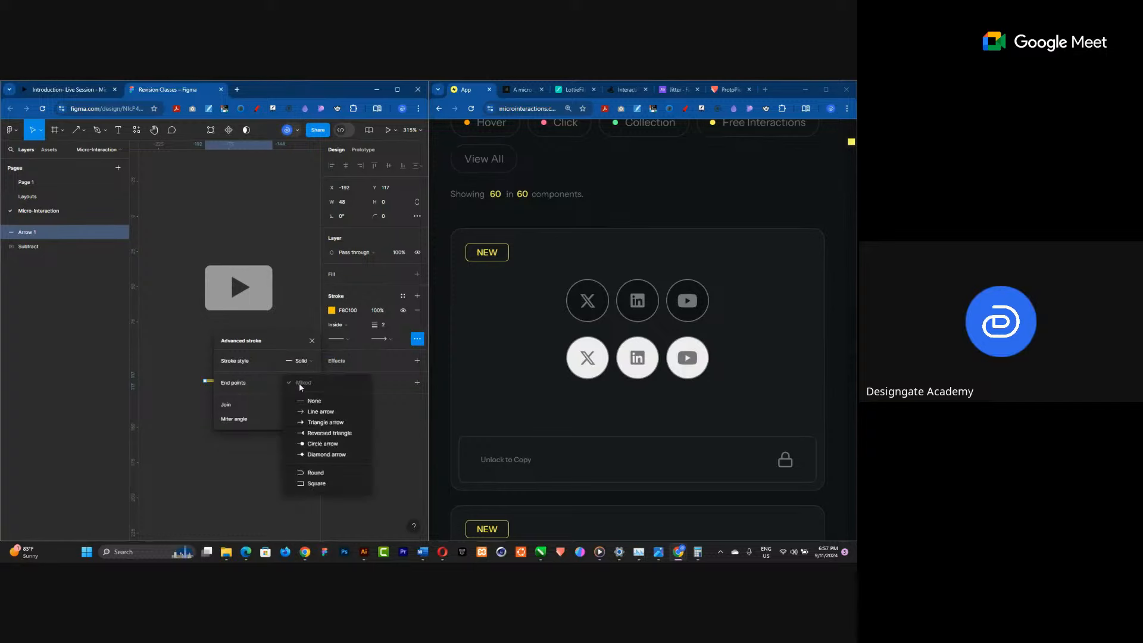
{"action": "left_click", "coordinate": [314, 473]}
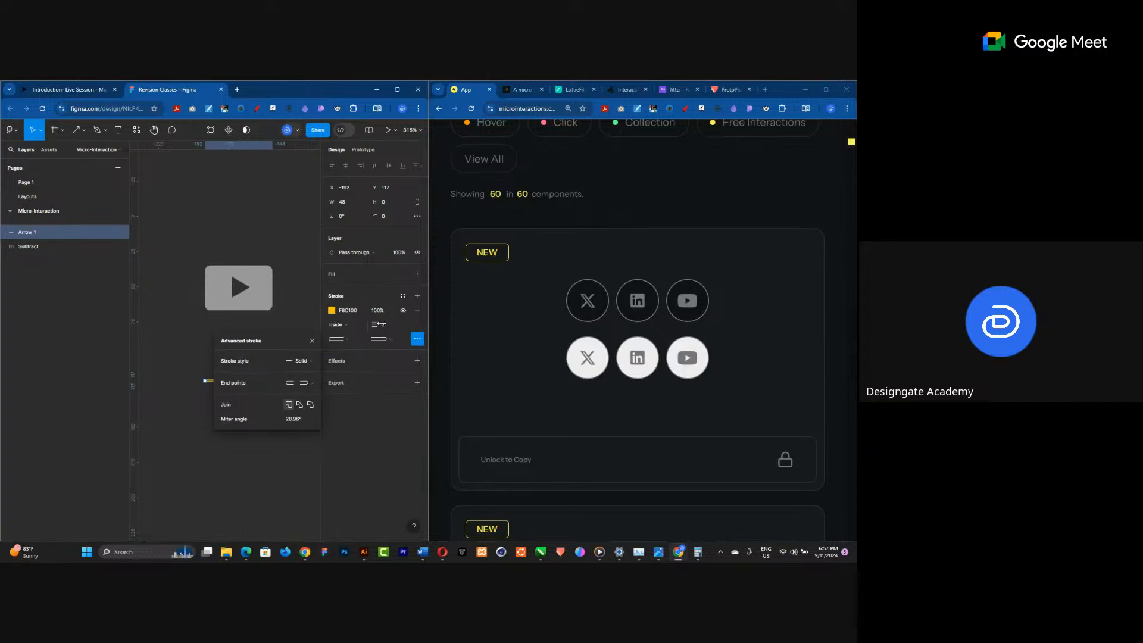
Set the arrow's stroke weight to 4.
{"action": "left_click", "coordinate": [382, 325]}
{"action": "type", "text": "4"}
{"action": "key", "text": "Return"}
{"action": "left_click", "coordinate": [174, 326]}
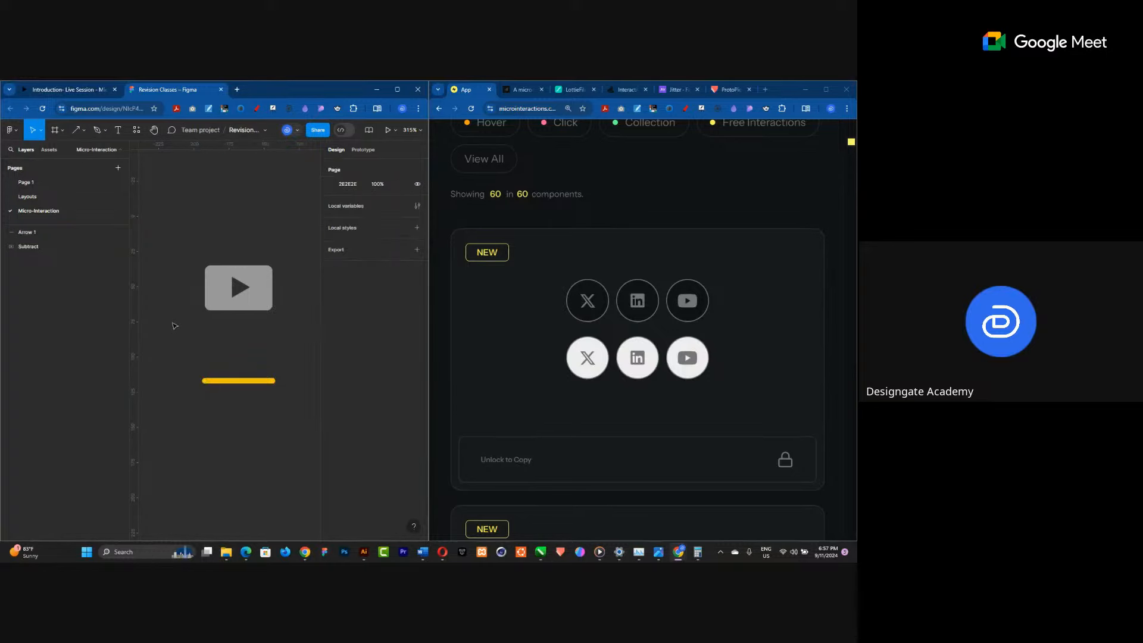
Give the arrow a Triangle arrow head at its end and set its stroke weight to 3.
{"action": "left_click", "coordinate": [217, 380]}
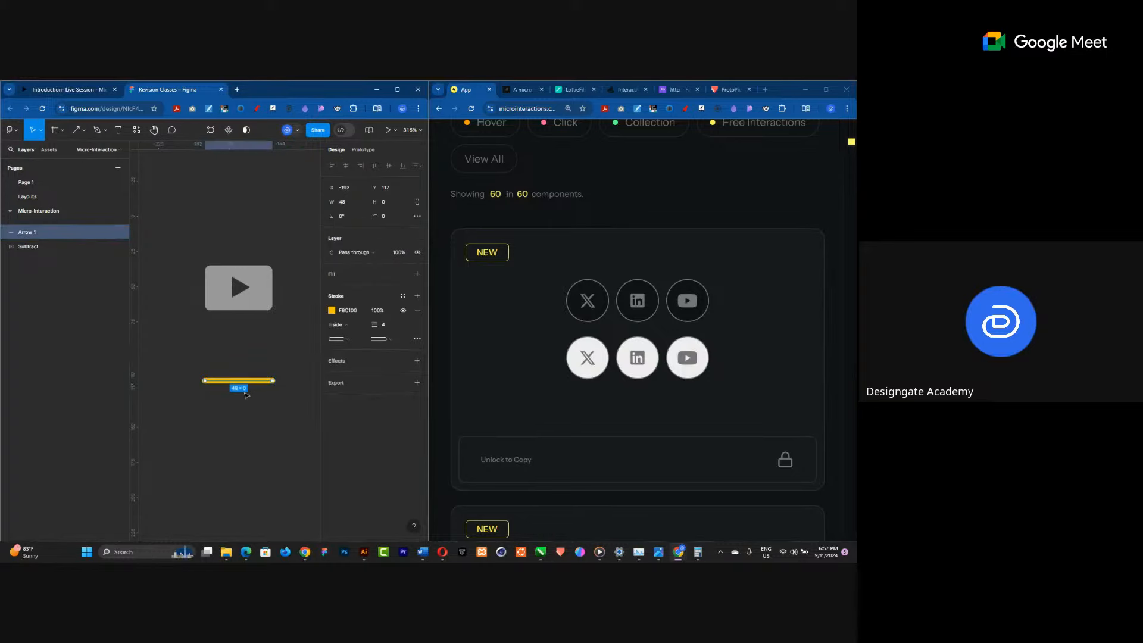
{"action": "left_click", "coordinate": [391, 339]}
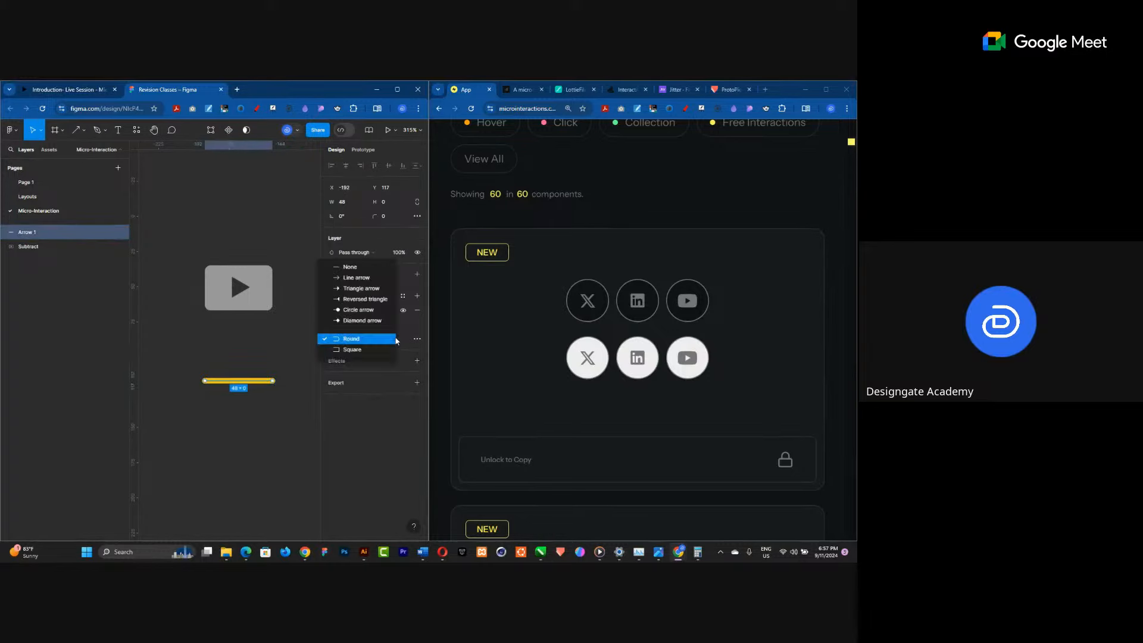
{"action": "left_click", "coordinate": [362, 288]}
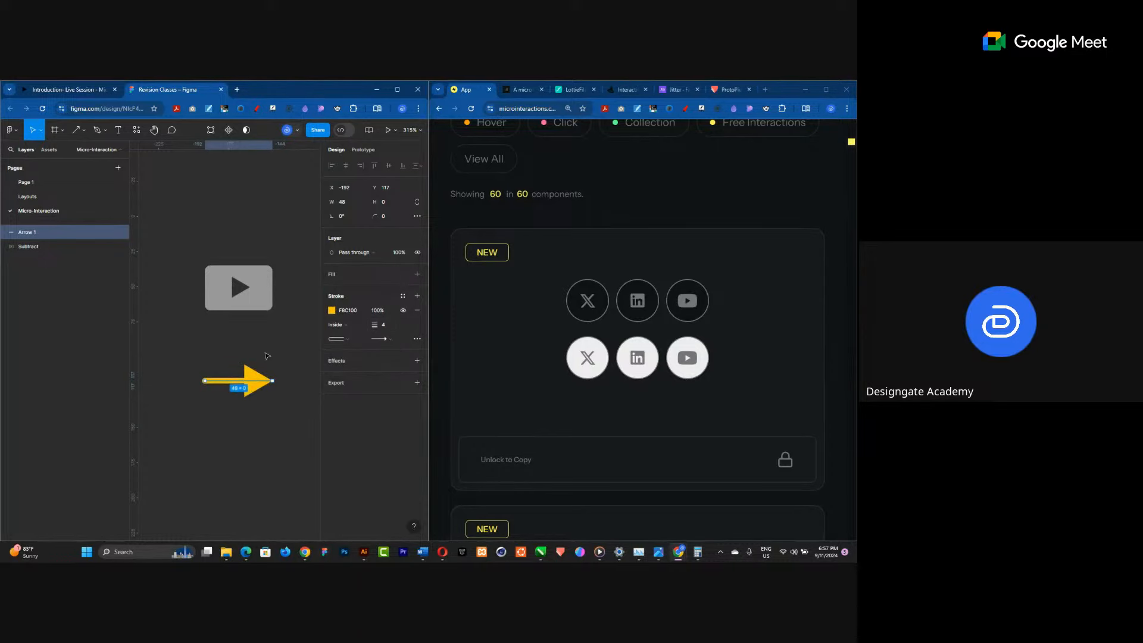
{"action": "left_click", "coordinate": [385, 326]}
{"action": "type", "text": "3"}
{"action": "key", "text": "Return"}
{"action": "left_click", "coordinate": [230, 440]}
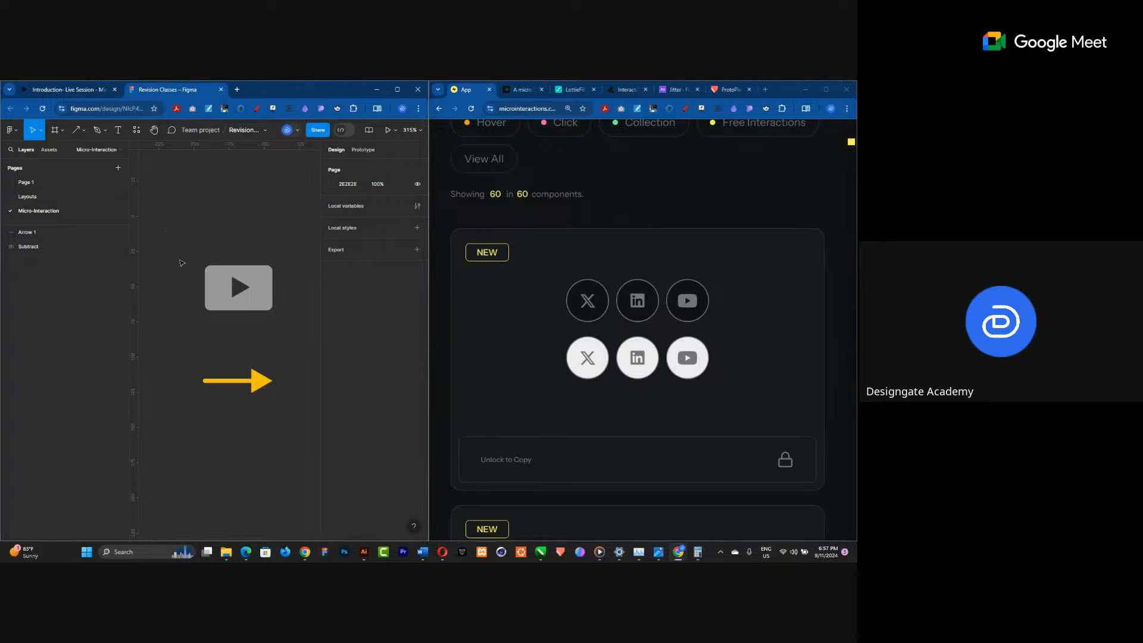
Select the play button and the arrow together and wrap them in a frame.
{"action": "left_click_drag", "start_coordinate": [172, 216], "coordinate": [289, 458]}
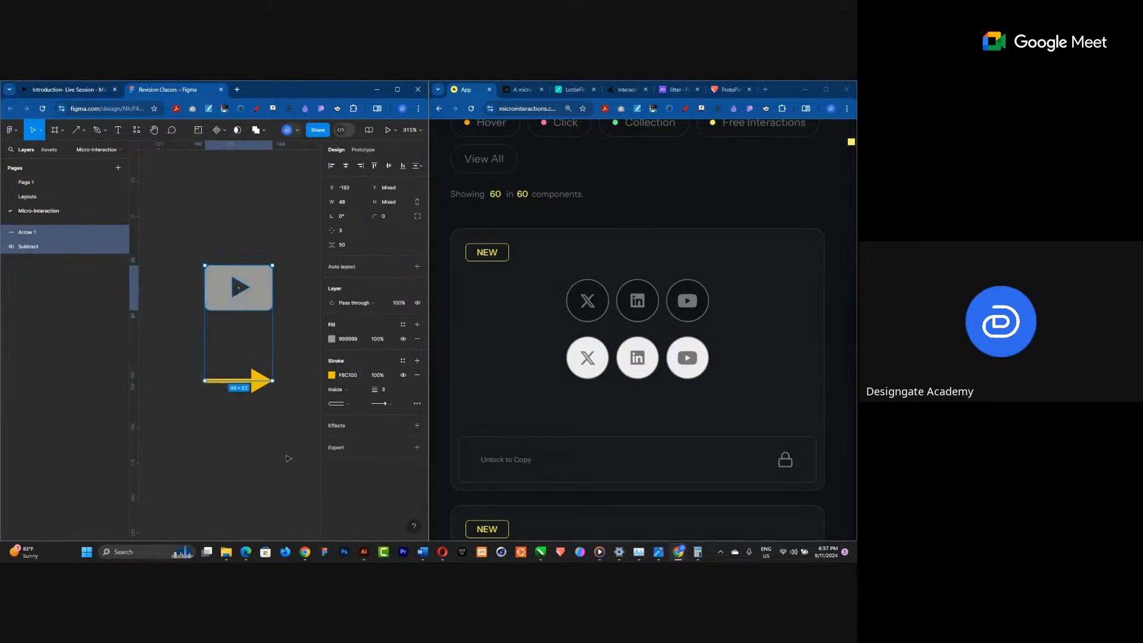
{"action": "right_click", "coordinate": [259, 303]}
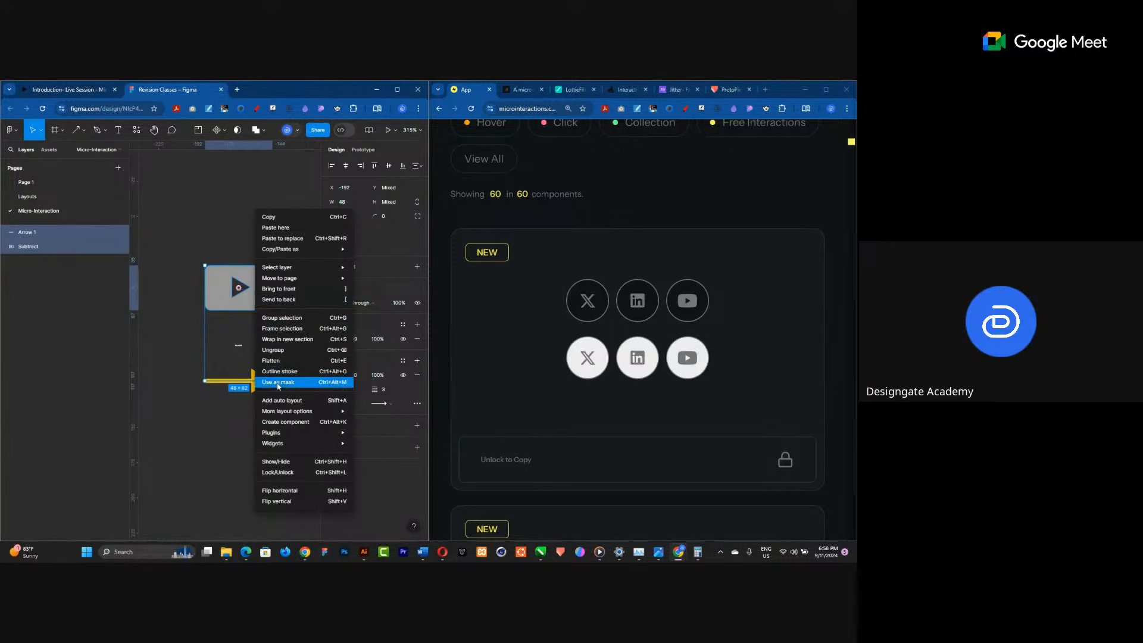
{"action": "left_click", "coordinate": [287, 331]}
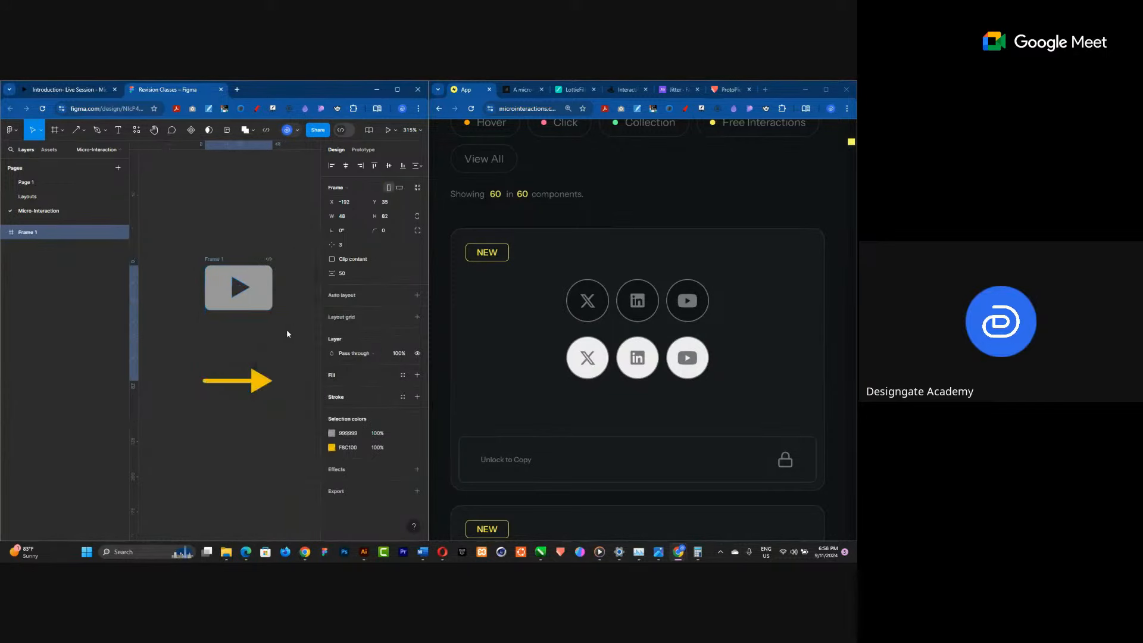
Rename the new frame as Icons.
{"action": "double_click", "coordinate": [213, 260]}
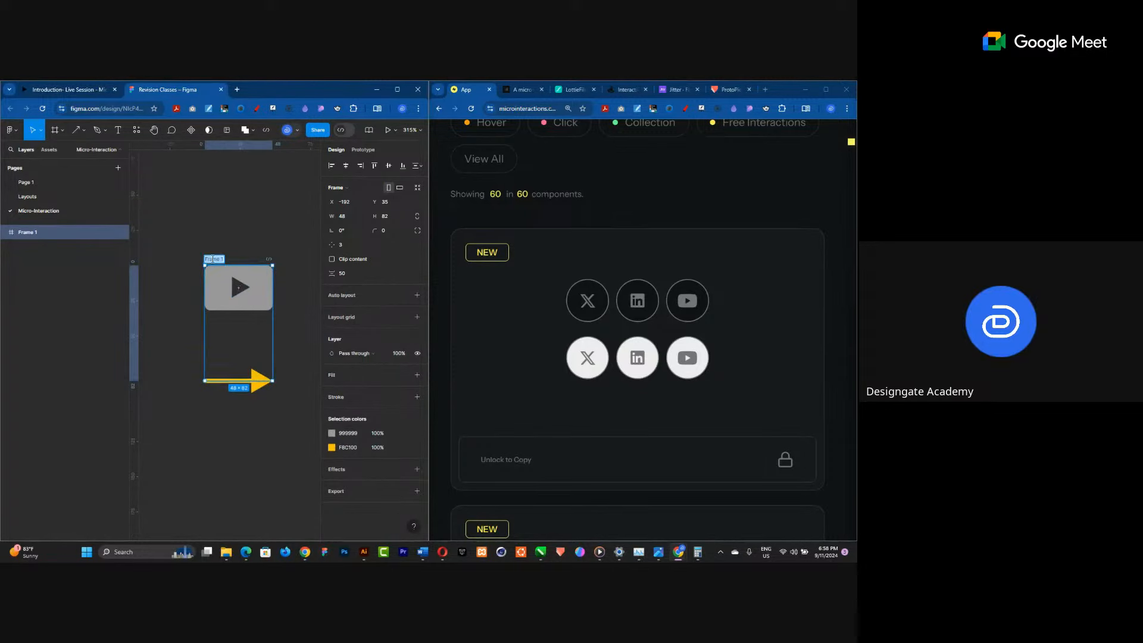
{"action": "type", "text": "Icons"}
{"action": "key", "text": "Return"}
{"action": "left_click", "coordinate": [221, 243]}
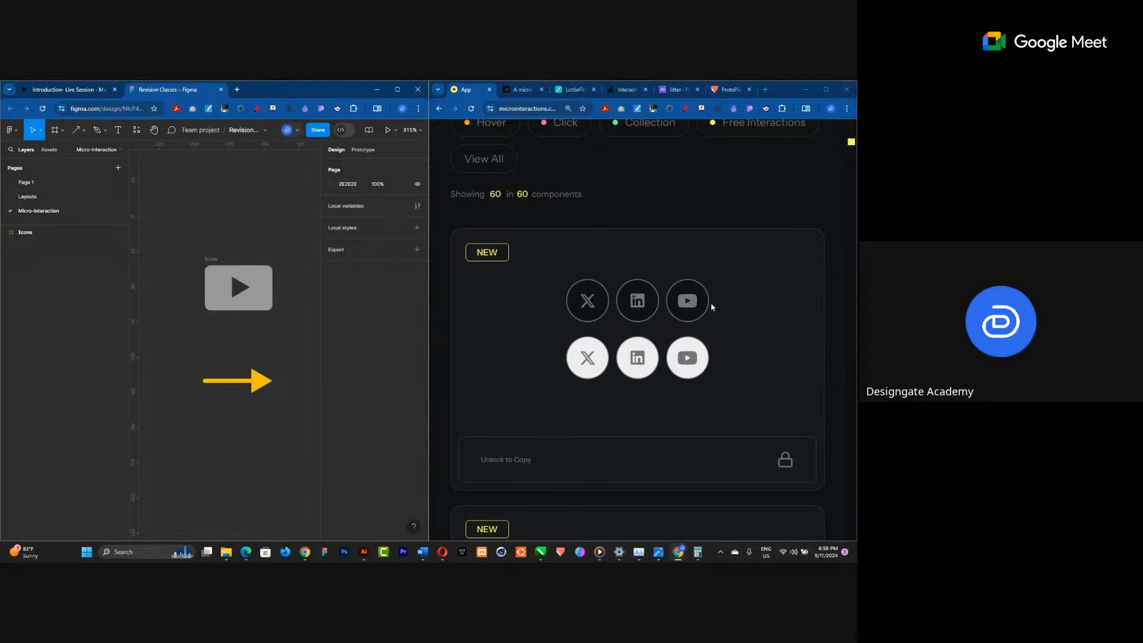
Draw a new frame about 88 by 88 below the Icons frame.
{"action": "left_click", "coordinate": [54, 130]}
{"action": "scroll", "coordinate": [186, 436], "scroll_direction": "down", "scroll_amount": 5}
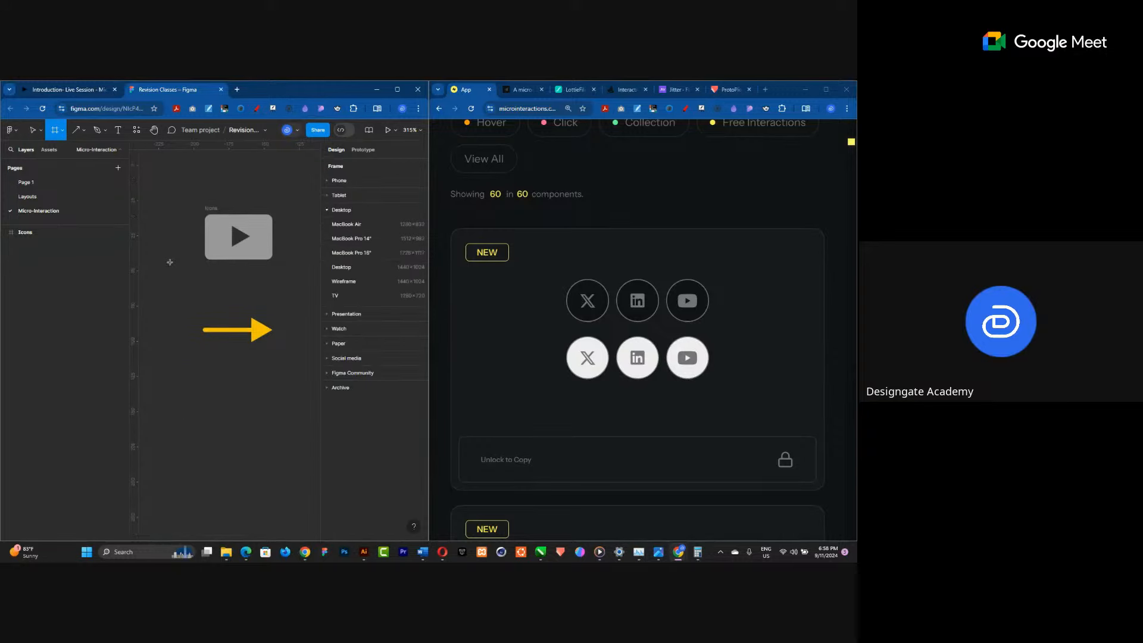
{"action": "mouse_move", "coordinate": [197, 343]}
{"action": "left_mouse_down"}
{"action": "mouse_move", "coordinate": [242, 396]}
{"action": "mouse_move", "coordinate": [294, 426]}
{"action": "left_mouse_up"}
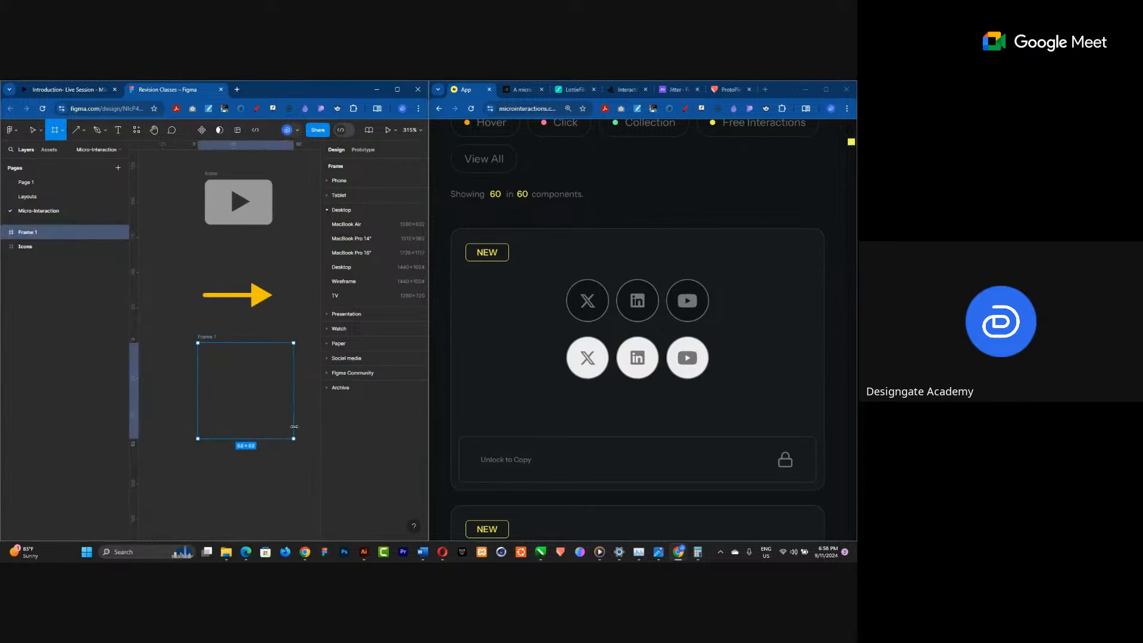
Resize the new frame to 64 by 64 using 48+8 and then +8.
{"action": "left_click", "coordinate": [350, 217]}
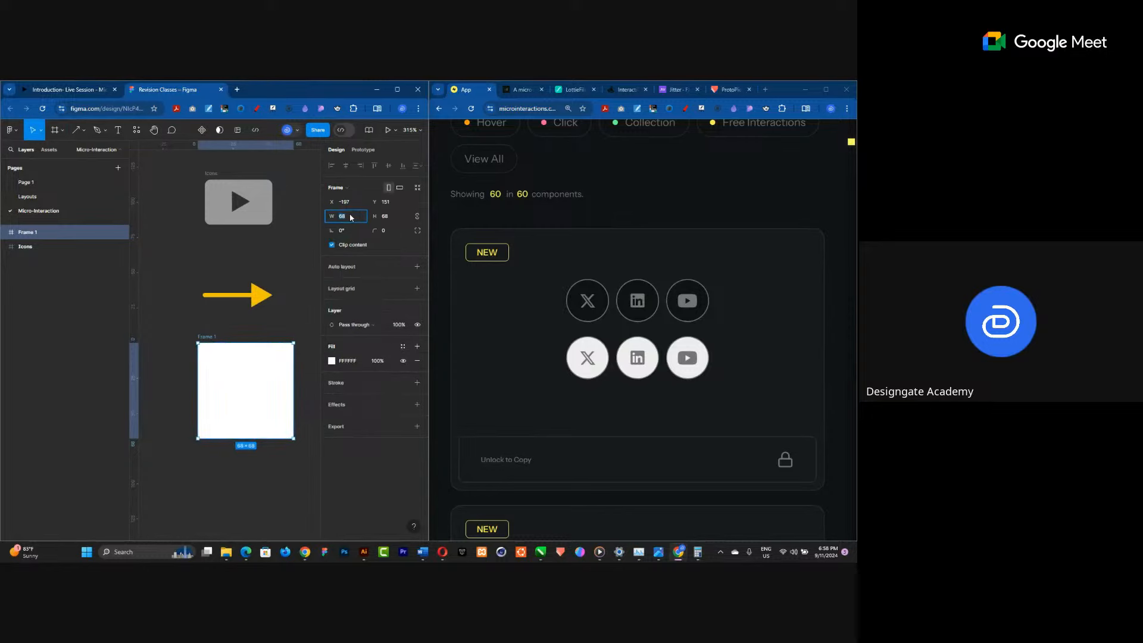
{"action": "type", "text": "48+8"}
{"action": "key", "text": "Return"}
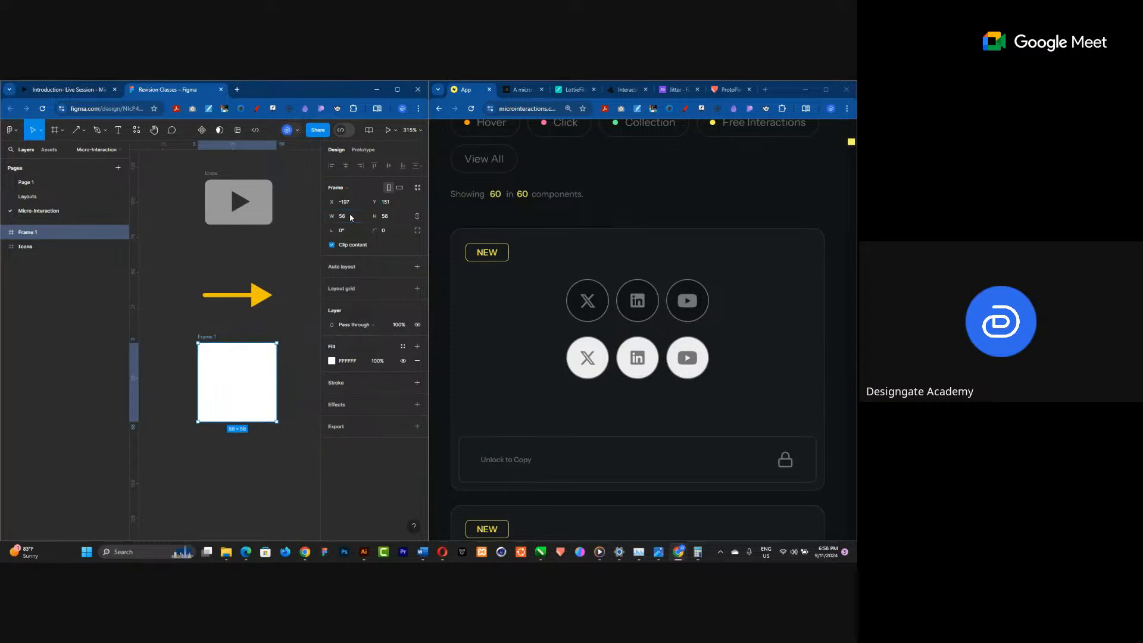
{"action": "left_click", "coordinate": [356, 217]}
{"action": "left_click", "coordinate": [360, 217]}
{"action": "type", "text": "+8"}
{"action": "key", "text": "Return"}
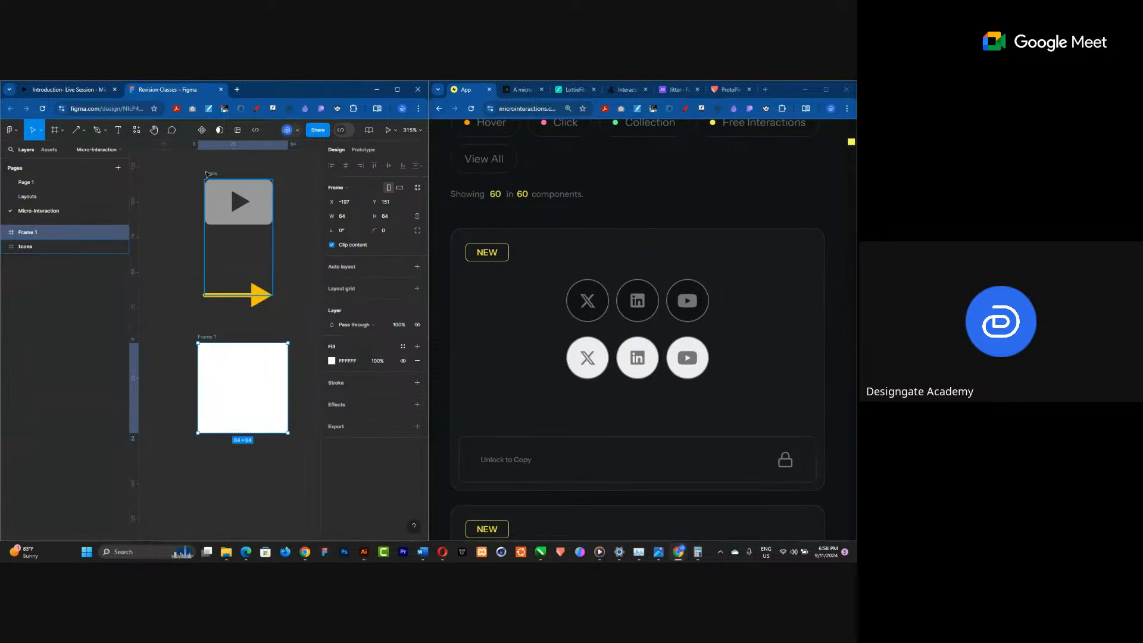
Place the Icons frame inside the new frame and enlarge the frame to 72 by 72 with +8.
{"action": "left_click_drag", "start_coordinate": [206, 173], "coordinate": [213, 359]}
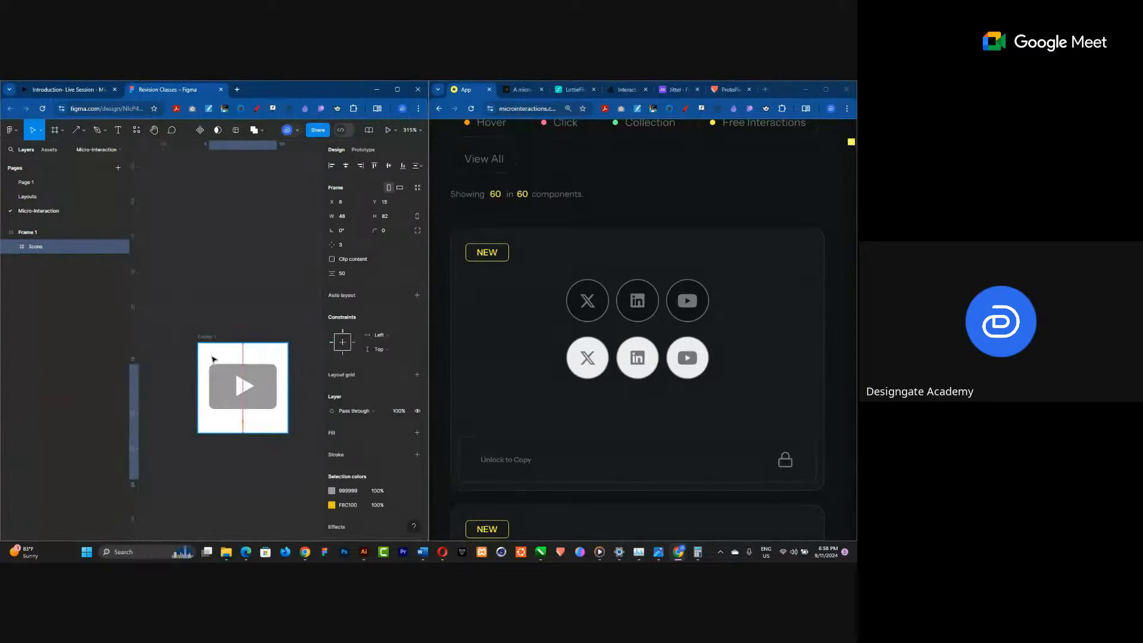
{"action": "left_click", "coordinate": [206, 337]}
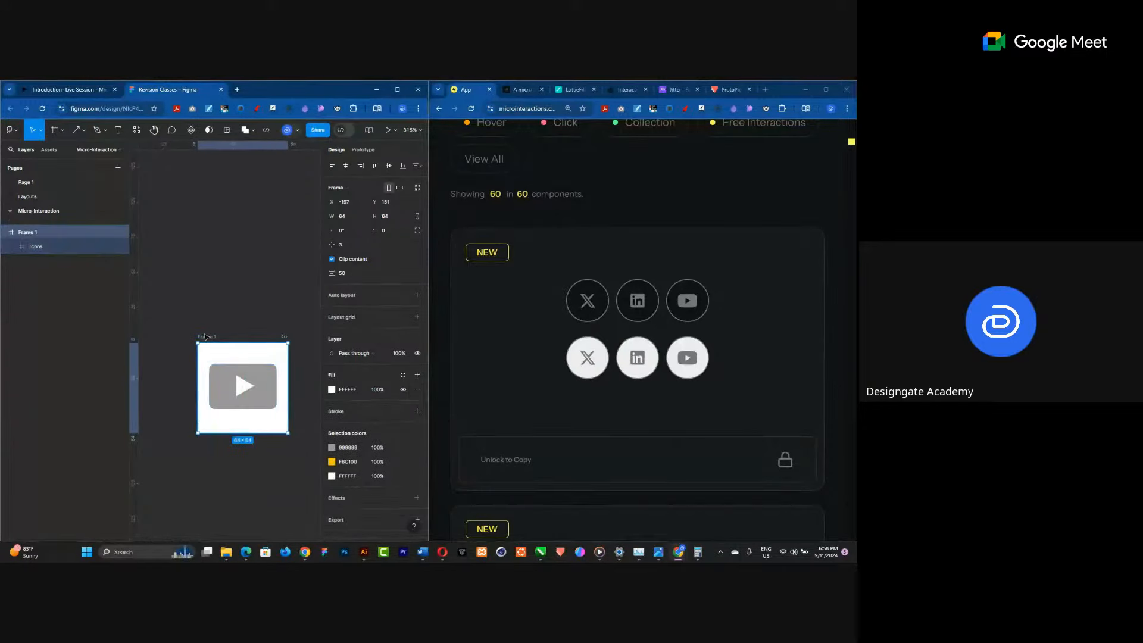
{"action": "left_click", "coordinate": [351, 219]}
{"action": "left_click", "coordinate": [355, 219]}
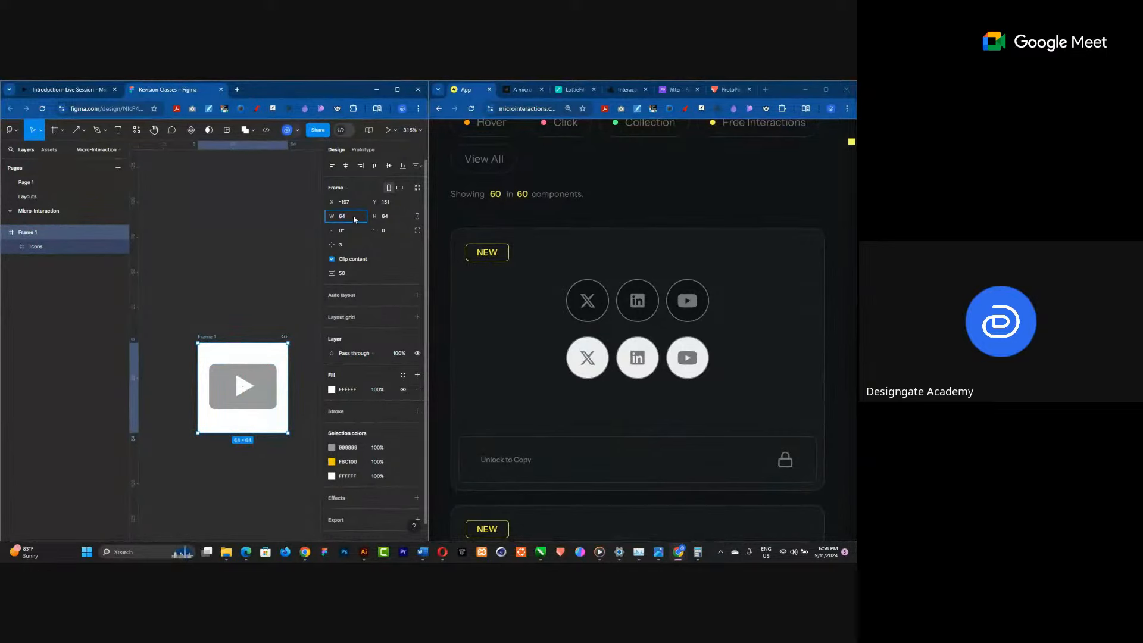
{"action": "type", "text": "+8"}
{"action": "key", "text": "Return"}
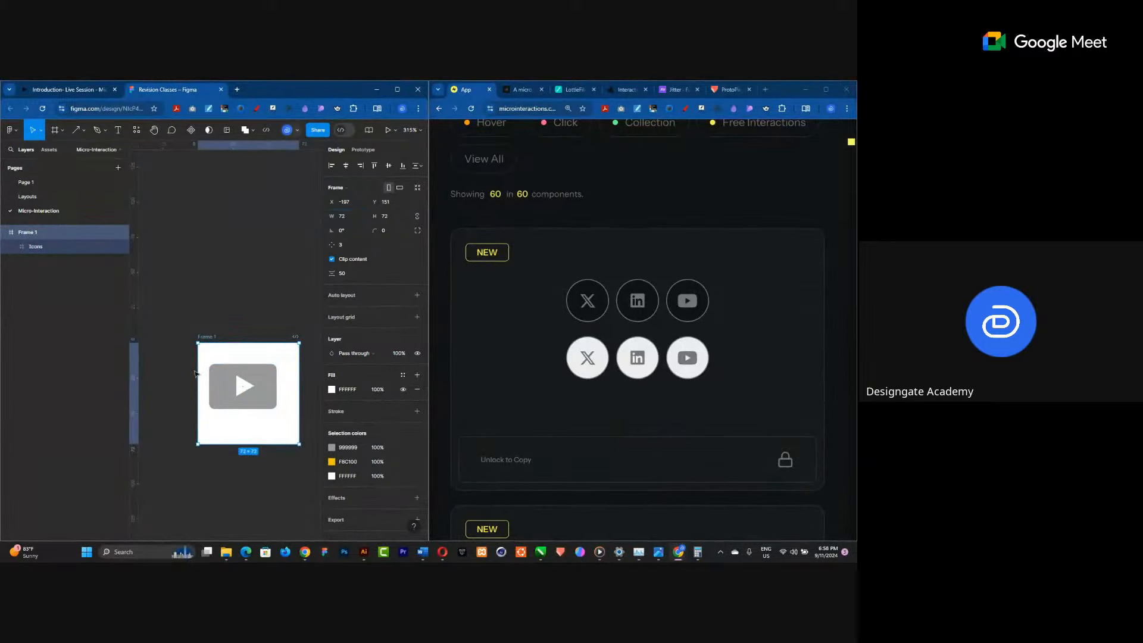
Center the Icons frame horizontally and vertically within its parent frame.
{"action": "left_click", "coordinate": [235, 398]}
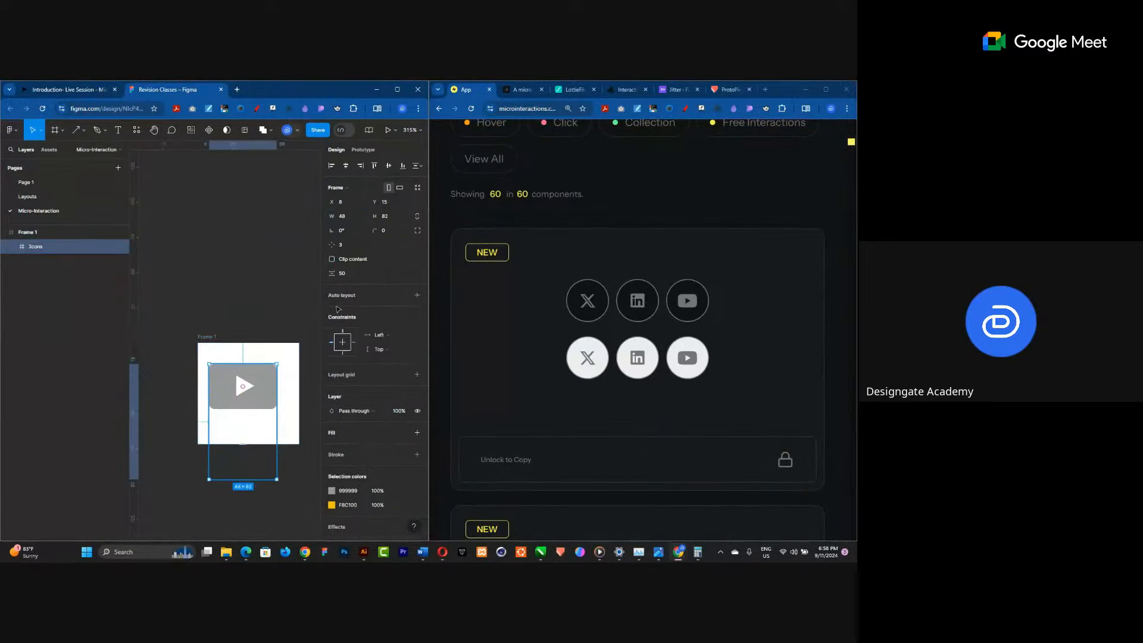
{"action": "left_click", "coordinate": [346, 165]}
{"action": "left_click", "coordinate": [390, 166]}
{"action": "scroll", "coordinate": [225, 450], "scroll_direction": "down", "scroll_amount": 1}
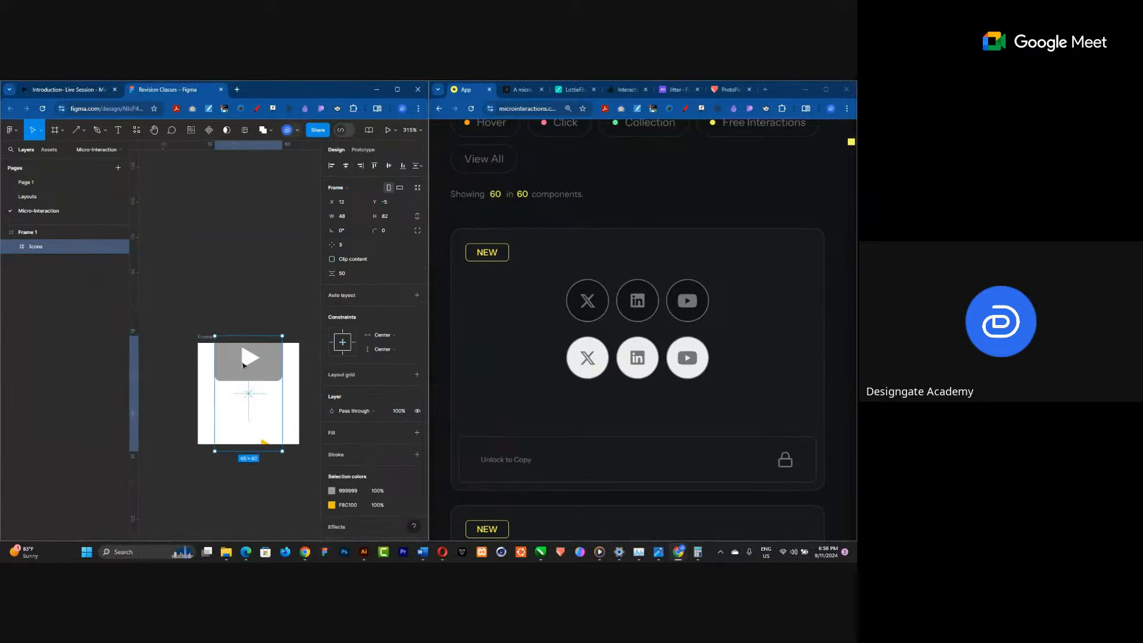
{"action": "scroll", "coordinate": [229, 405], "scroll_direction": "up", "scroll_amount": 4}
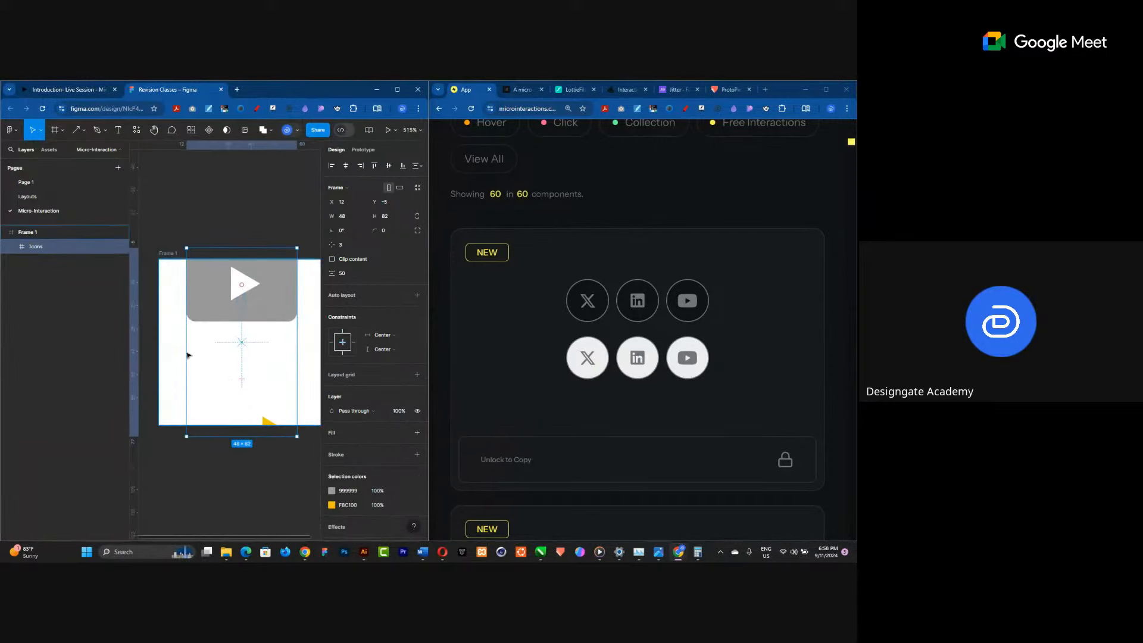
{"action": "scroll", "coordinate": [188, 355], "scroll_direction": "down", "scroll_amount": 2}
Set the parent frame's corner radius to 1000 to make it a circle.
{"action": "left_click", "coordinate": [179, 302]}
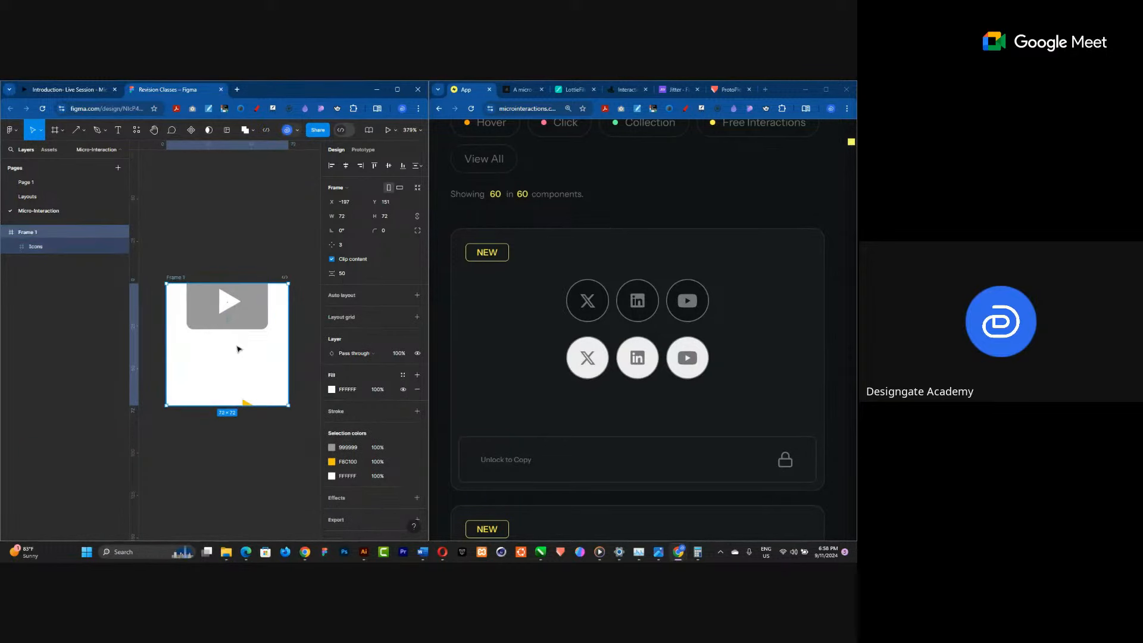
{"action": "left_click", "coordinate": [387, 231]}
{"action": "type", "text": "100"}
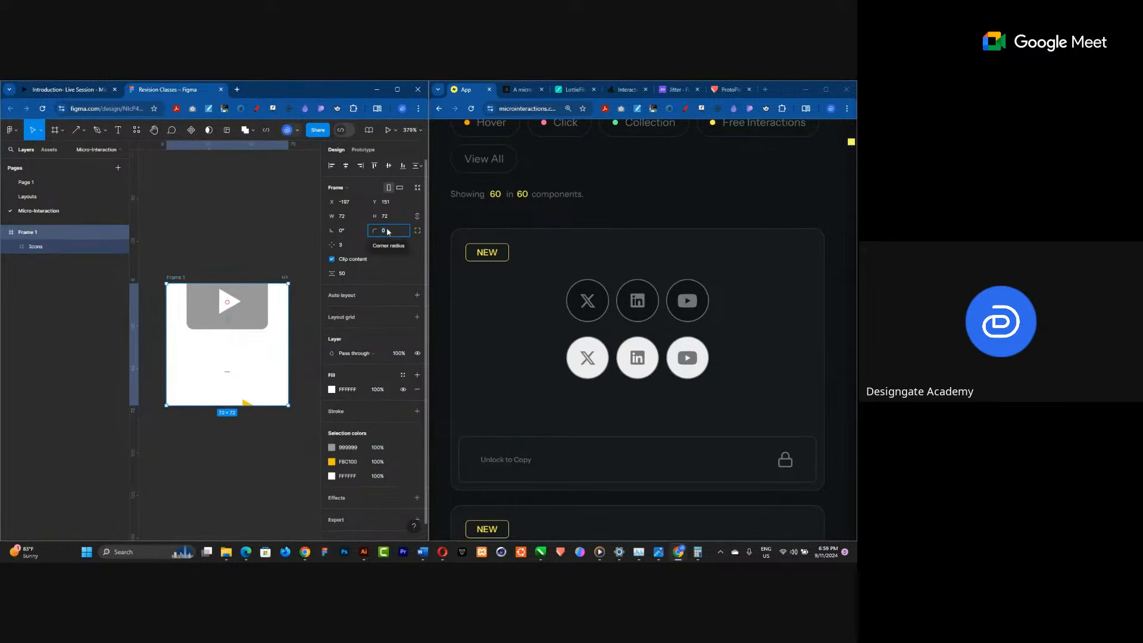
{"action": "type", "text": "0"}
{"action": "key", "text": "Return"}
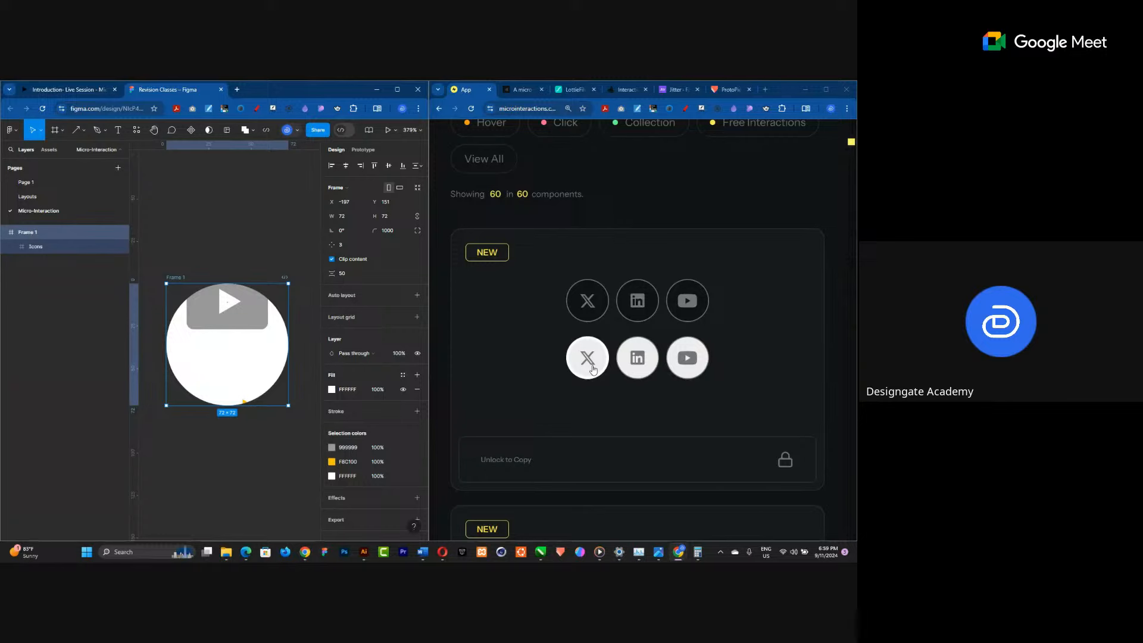
Add a stroke to the circle and sample its colour 999999 from the gray play button with the eyedropper.
{"action": "scroll", "coordinate": [284, 313], "scroll_direction": "down", "scroll_amount": 2}
{"action": "scroll", "coordinate": [285, 313], "scroll_direction": "up", "scroll_amount": 2}
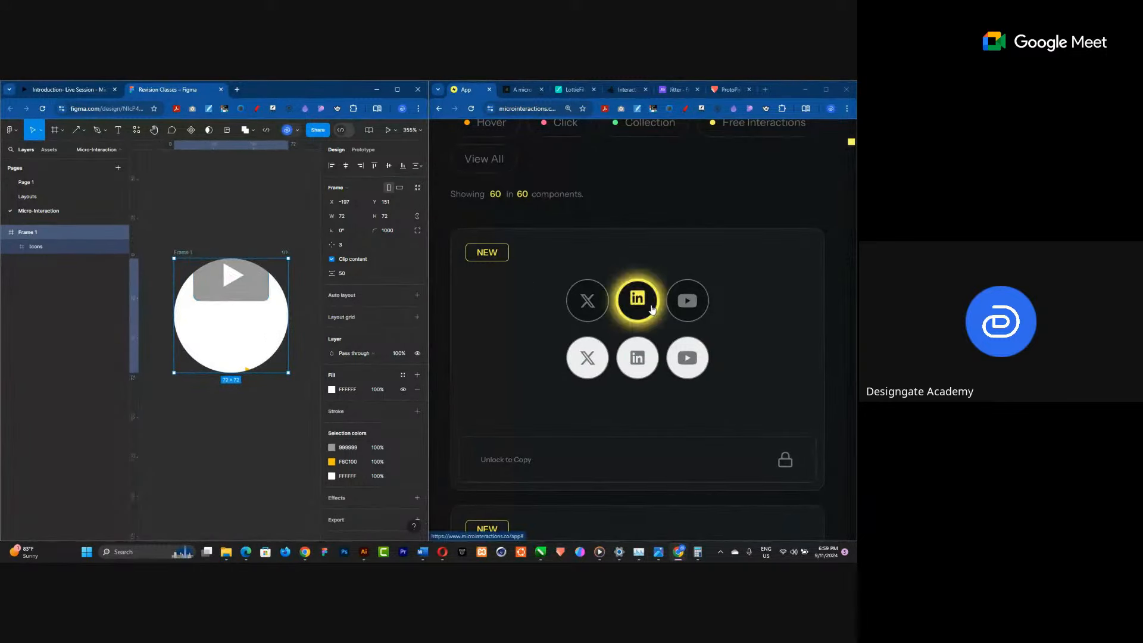
{"action": "left_click", "coordinate": [416, 412]}
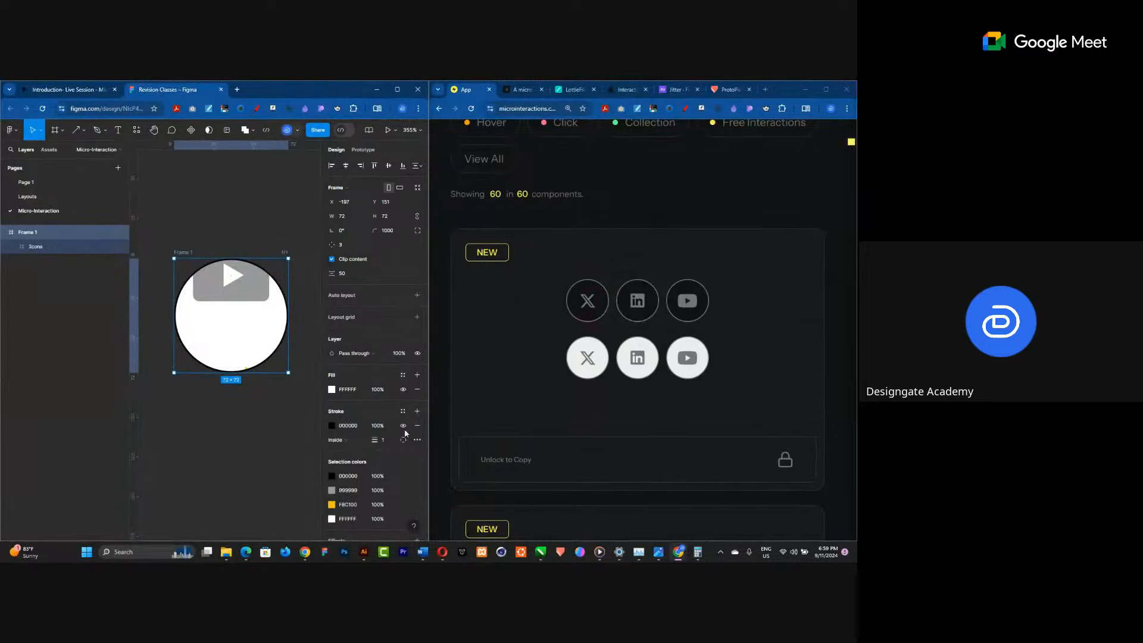
{"action": "left_click", "coordinate": [332, 425]}
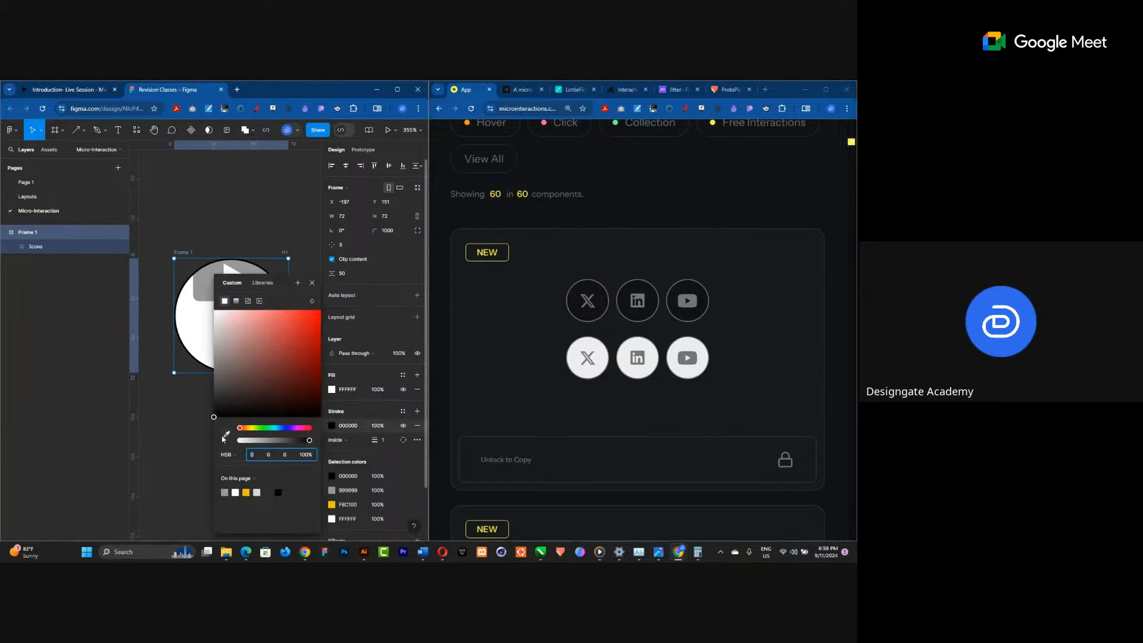
{"action": "key", "text": "i"}
{"action": "left_click", "coordinate": [204, 280]}
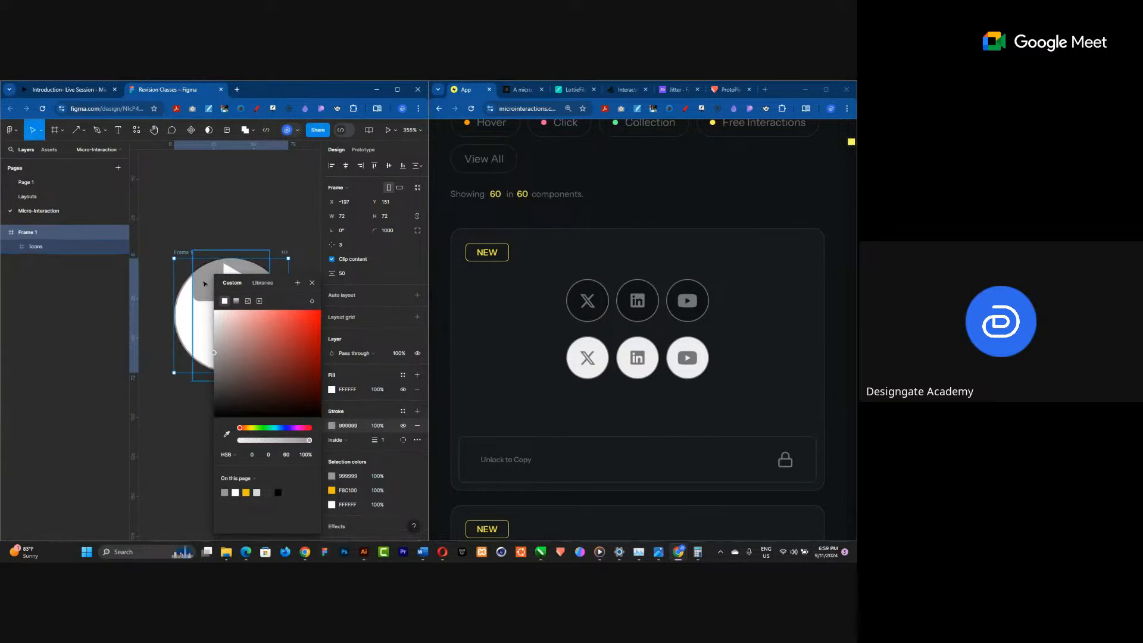
{"action": "left_click", "coordinate": [313, 282]}
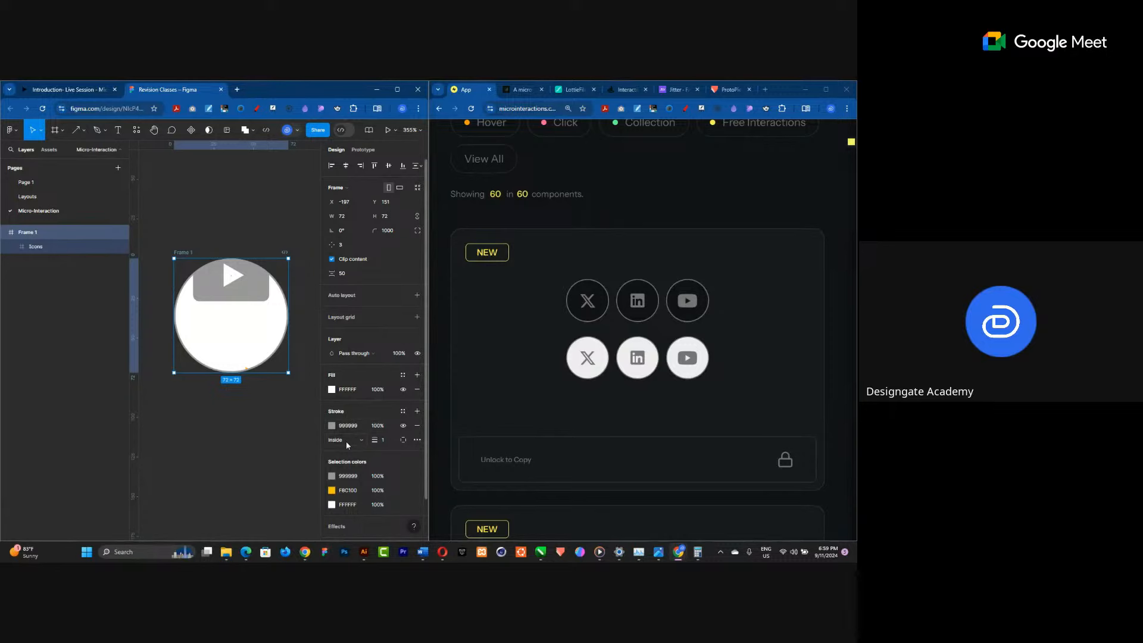
Set the circle's stroke to Outside with a weight of 2.
{"action": "left_click", "coordinate": [388, 442]}
{"action": "type", "text": "4"}
{"action": "key", "text": "Return"}
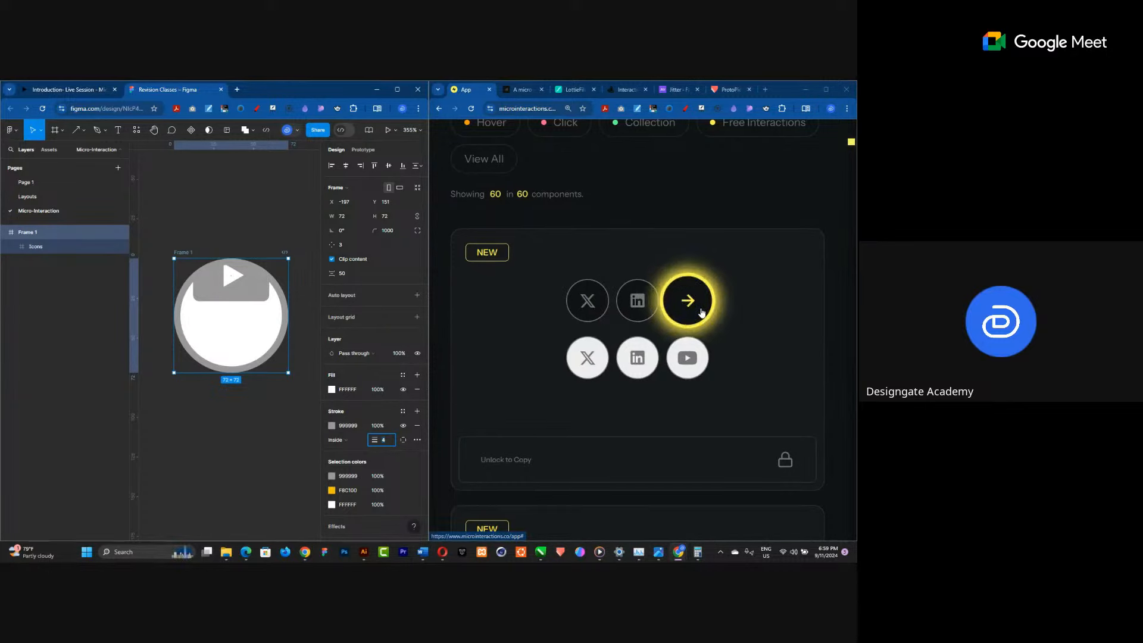
{"action": "left_click", "coordinate": [343, 440]}
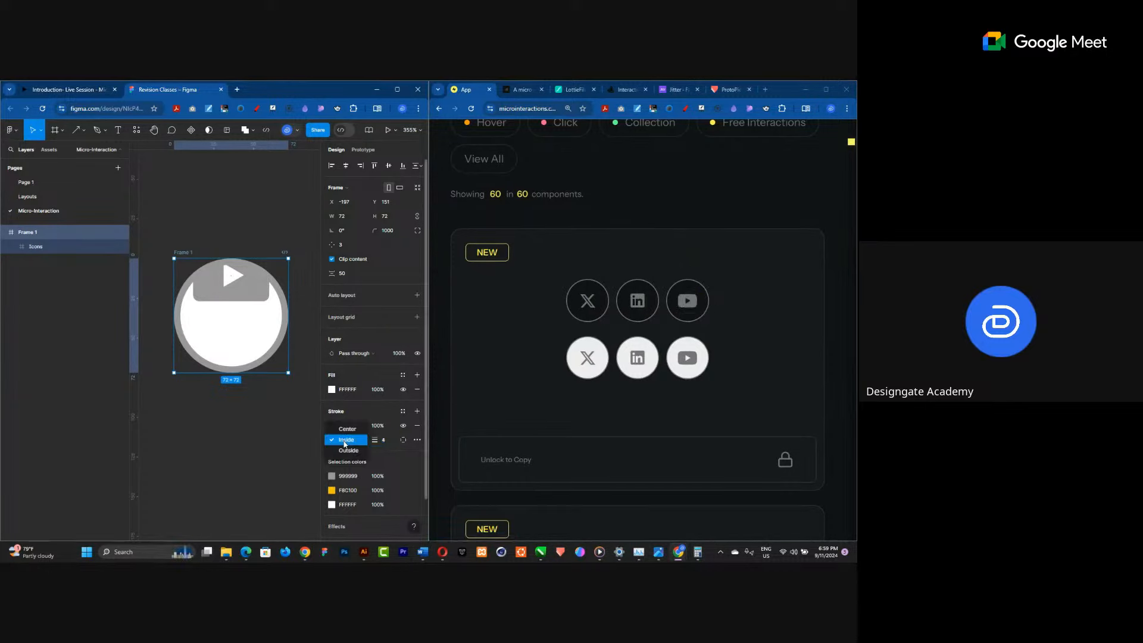
{"action": "left_click", "coordinate": [348, 450]}
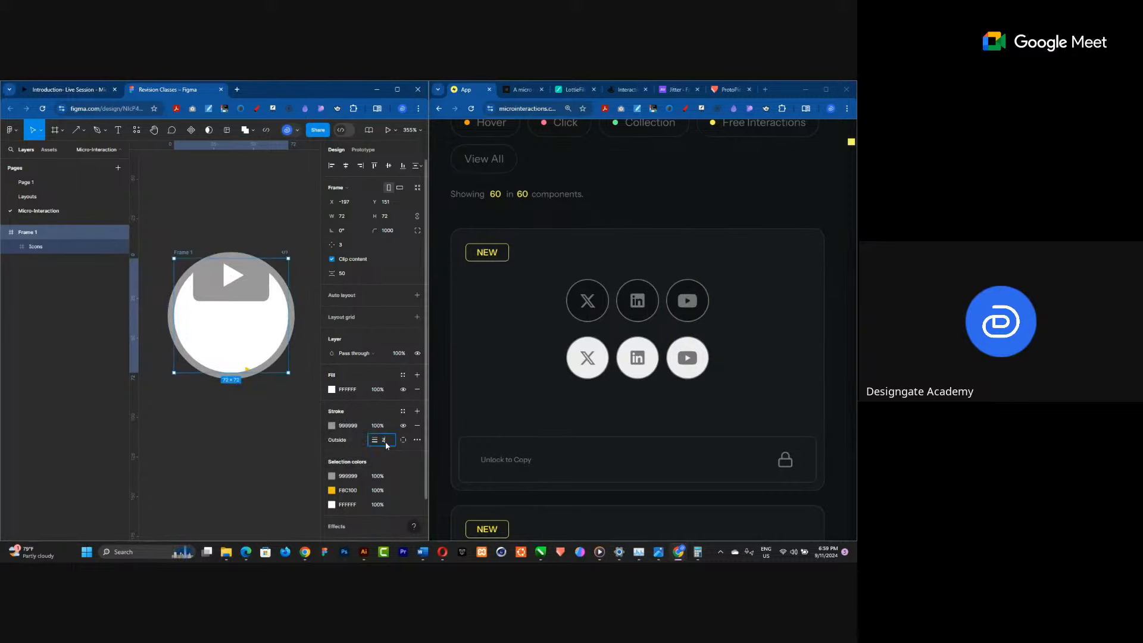
{"action": "key", "text": "Return"}
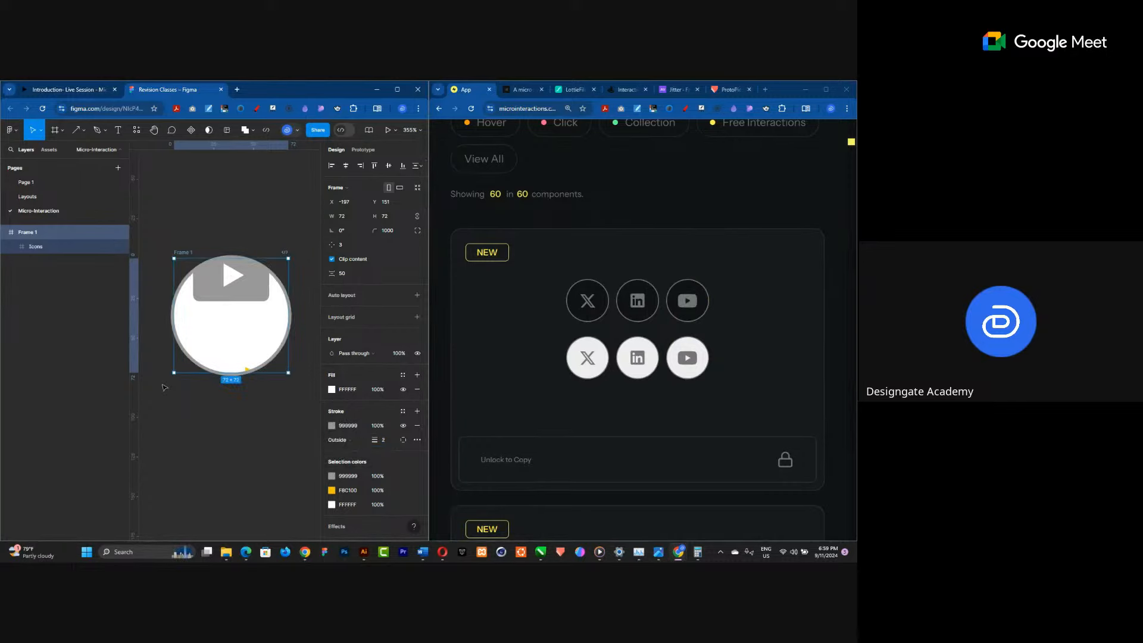
Change the circle's fill colour to dark gray 212121.
{"action": "left_click", "coordinate": [332, 390]}
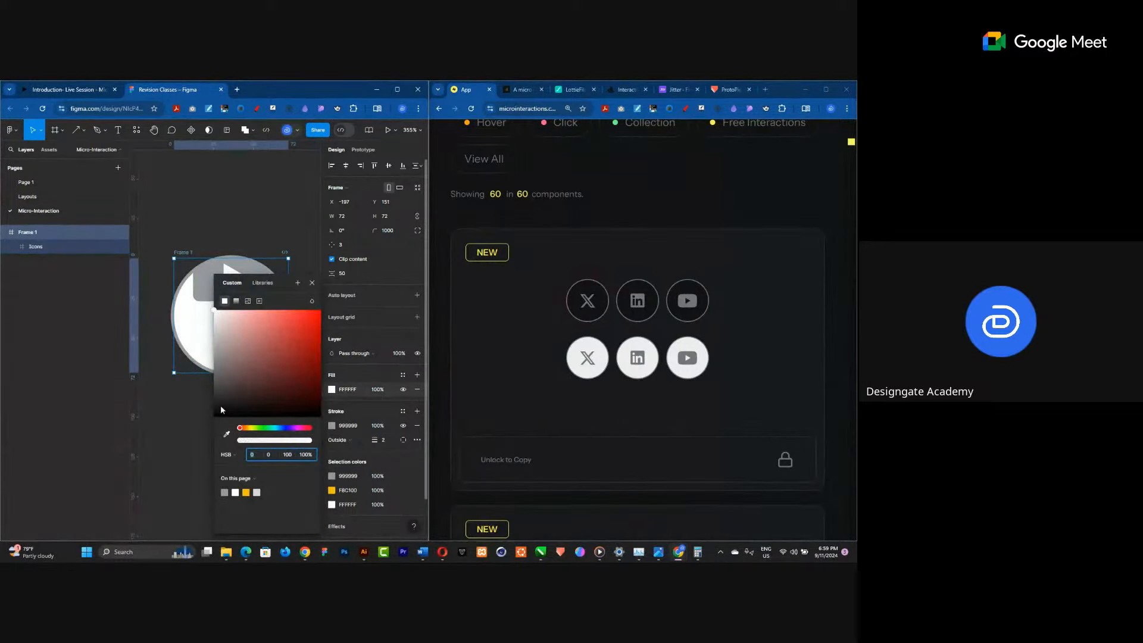
{"action": "left_click_drag", "start_coordinate": [220, 405], "coordinate": [213, 405]}
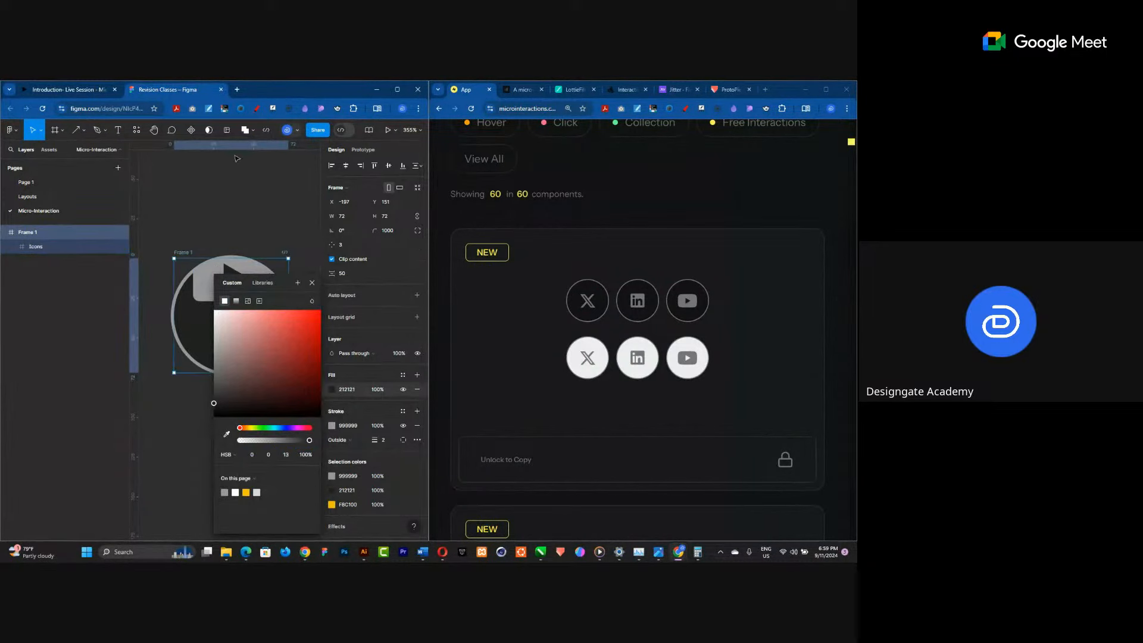
{"action": "left_click", "coordinate": [240, 207]}
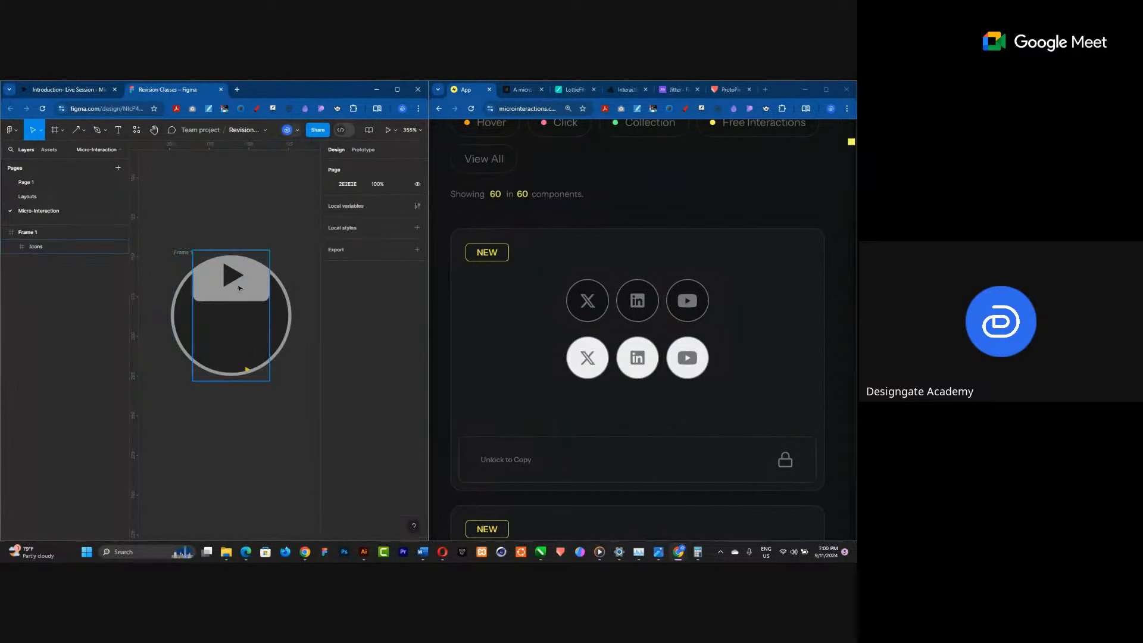
Move the Icons frame down so the play button sits centred in the circle.
{"action": "left_click", "coordinate": [237, 289]}
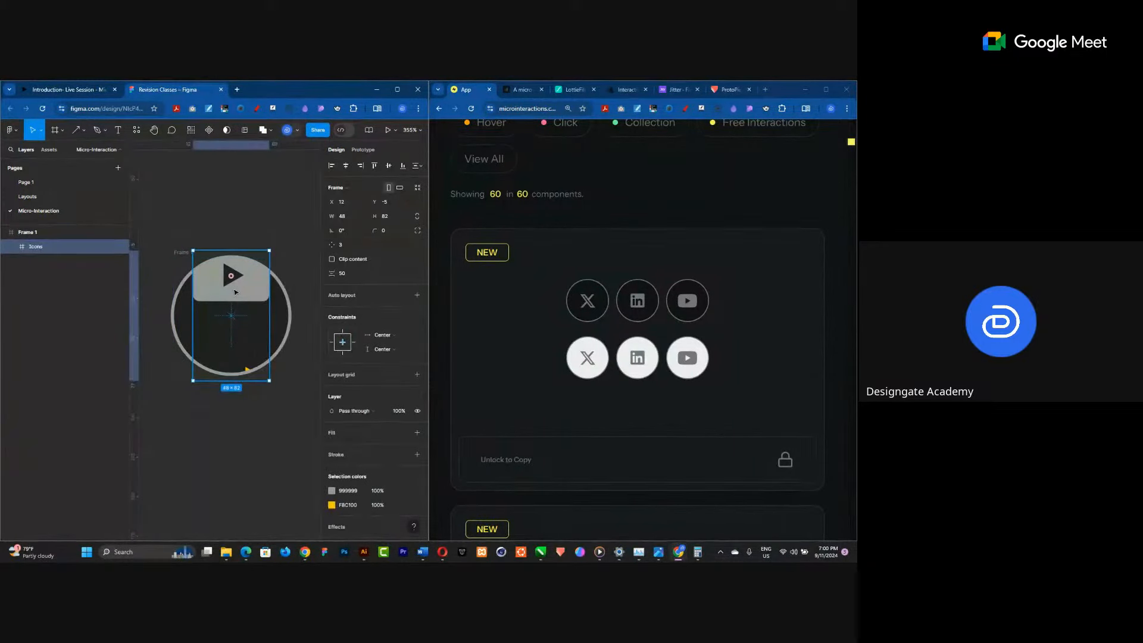
{"action": "left_click_drag", "start_coordinate": [234, 298], "coordinate": [233, 329]}
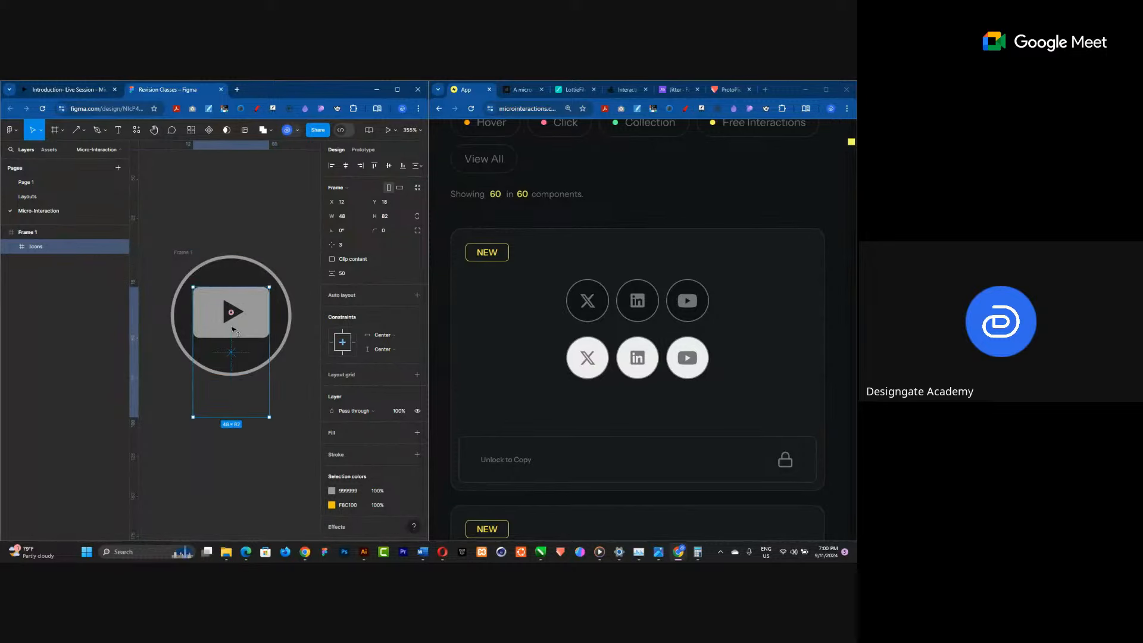
{"action": "left_click_drag", "start_coordinate": [232, 330], "coordinate": [233, 331]}
{"action": "left_click", "coordinate": [233, 239]}
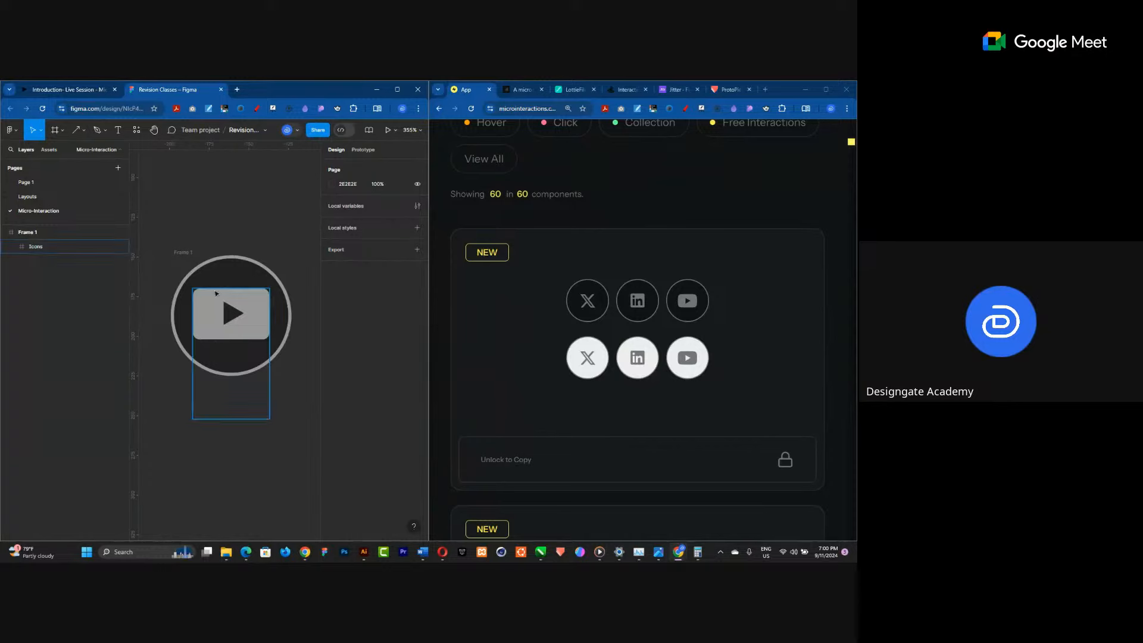
{"action": "left_click", "coordinate": [227, 334]}
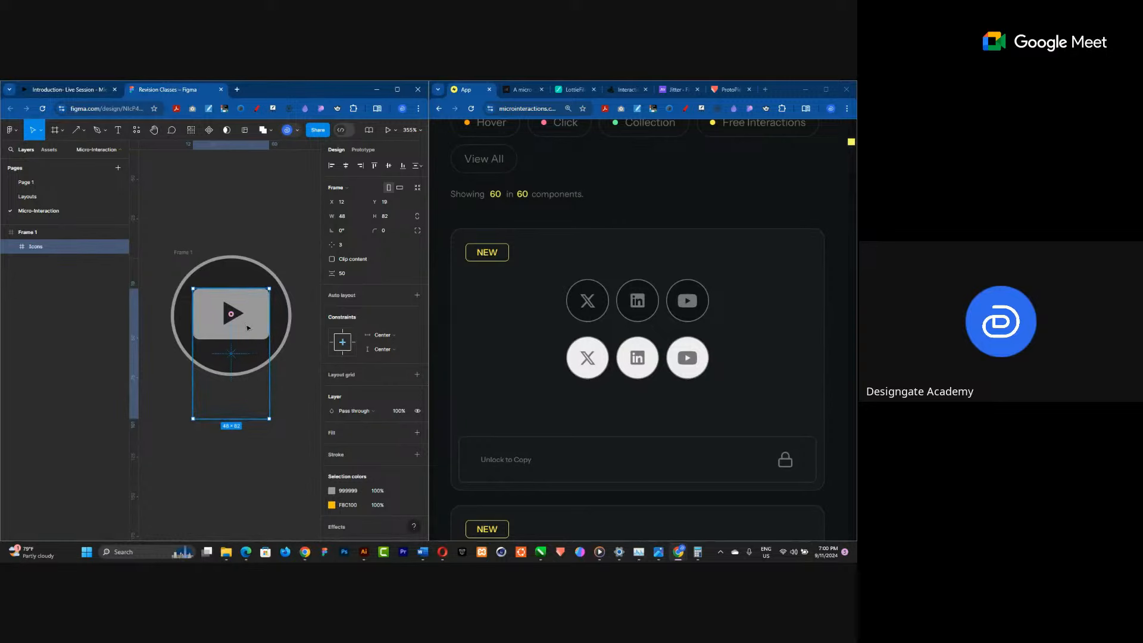
{"action": "left_click_drag", "start_coordinate": [247, 327], "coordinate": [240, 248]}
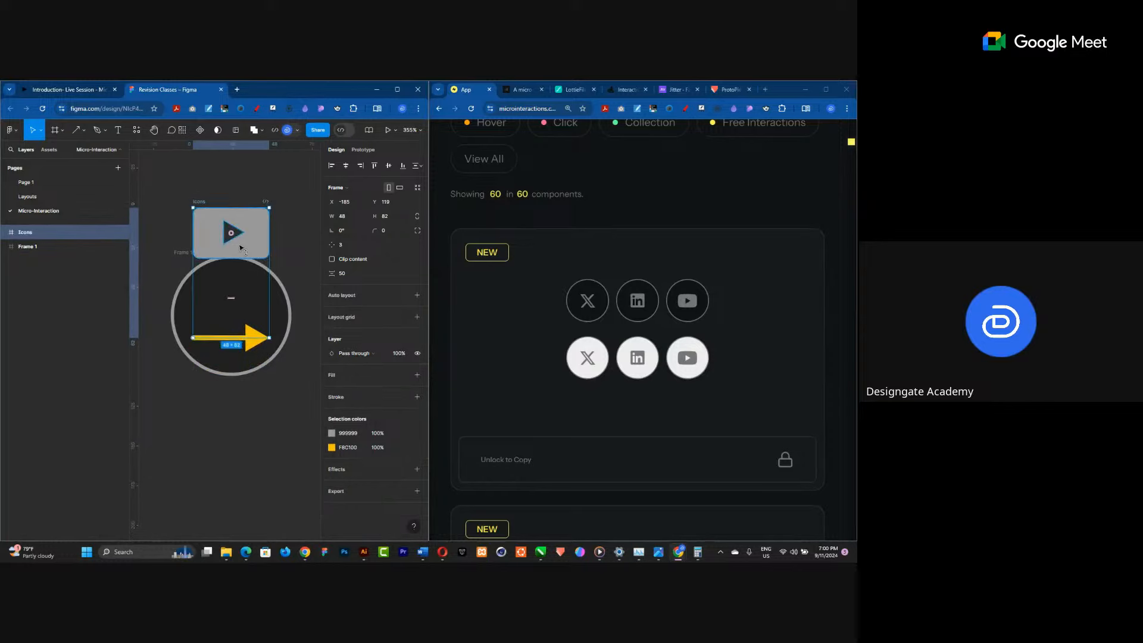
{"action": "key", "text": "ctrl+z"}
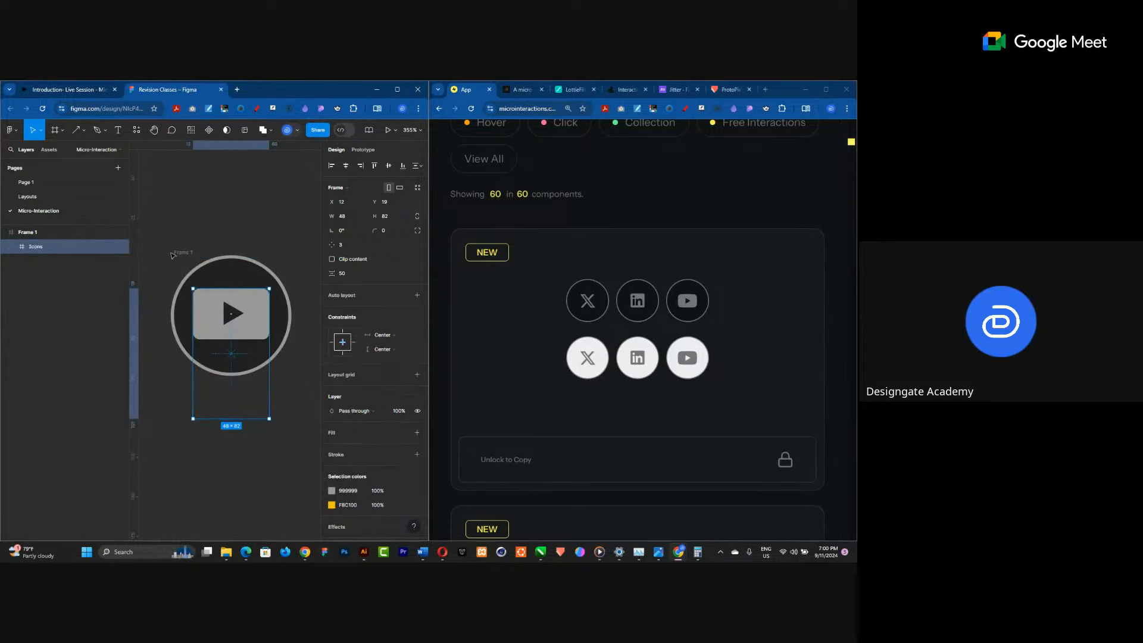
Toggle Clip content off and back on for the circle frame while nudging the frame slightly.
{"action": "left_click", "coordinate": [165, 255]}
{"action": "left_click", "coordinate": [177, 253]}
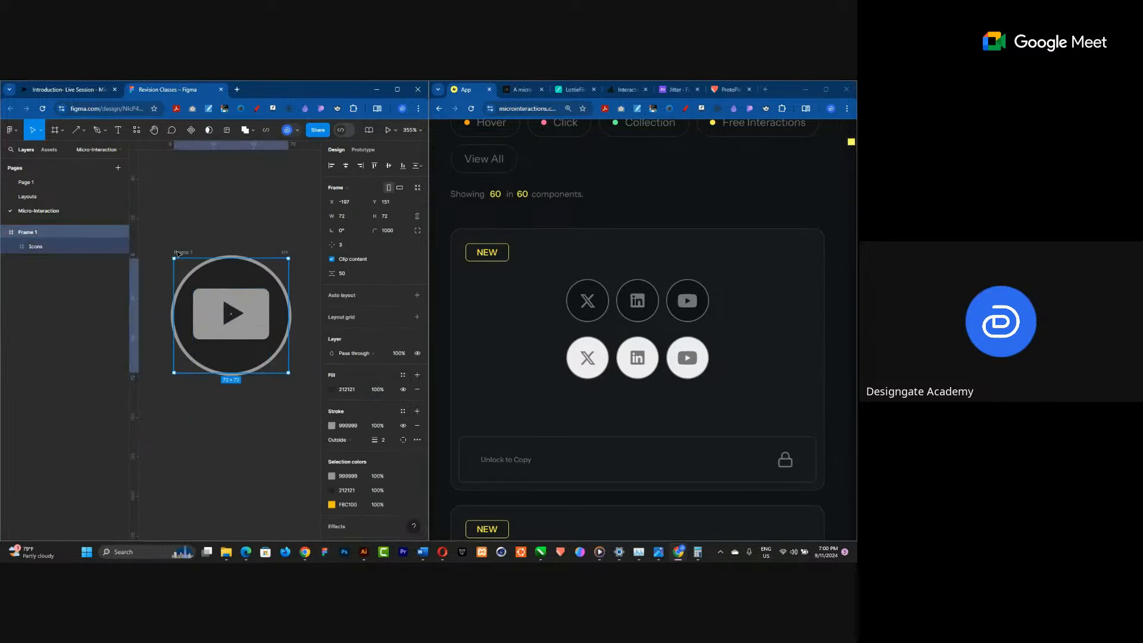
{"action": "left_click", "coordinate": [332, 259]}
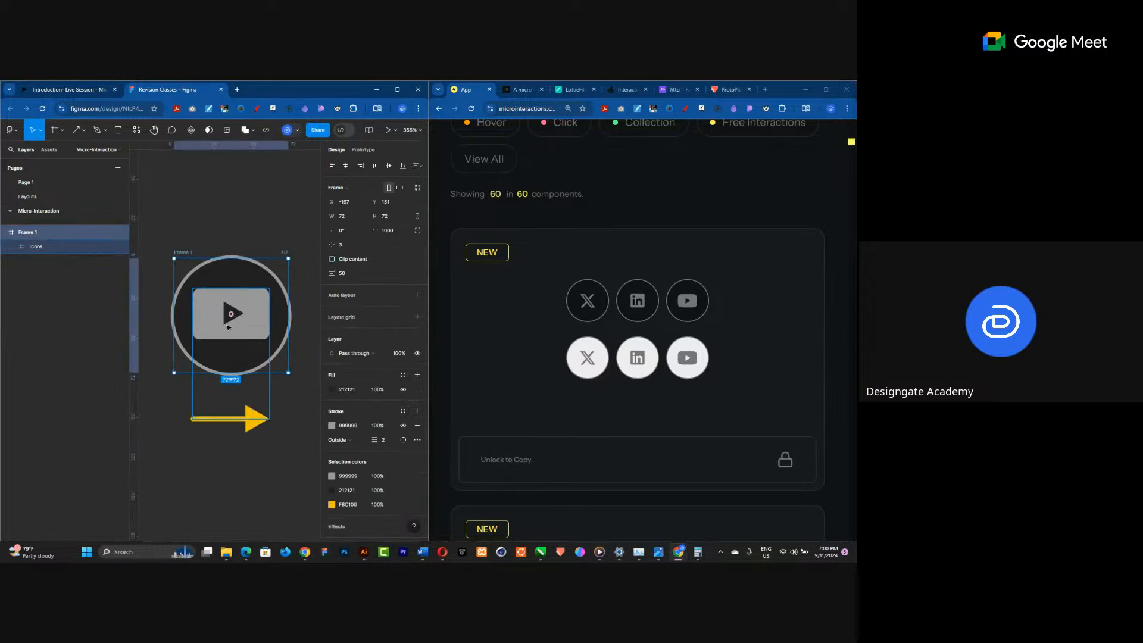
{"action": "left_click_drag", "start_coordinate": [244, 321], "coordinate": [252, 344]}
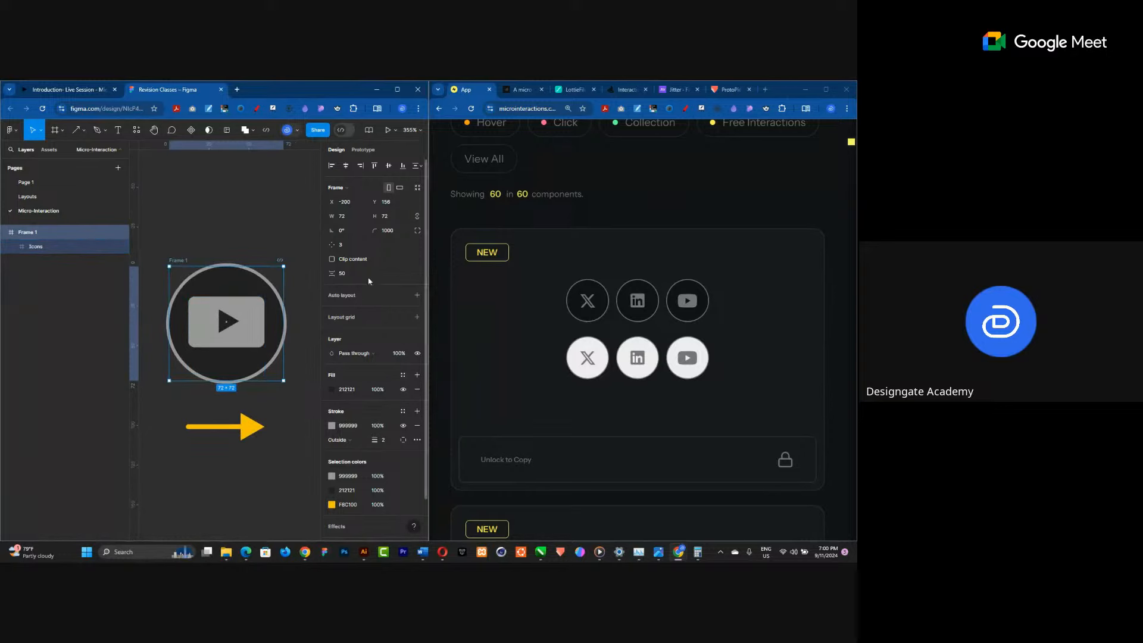
{"action": "left_click", "coordinate": [333, 260]}
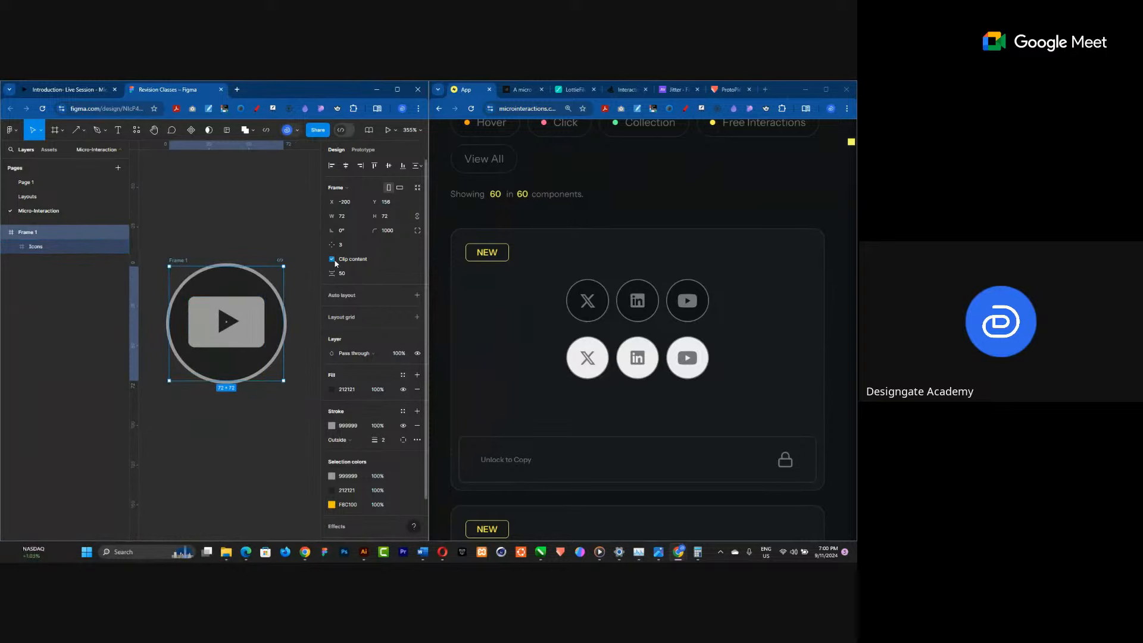
{"action": "left_click", "coordinate": [216, 238]}
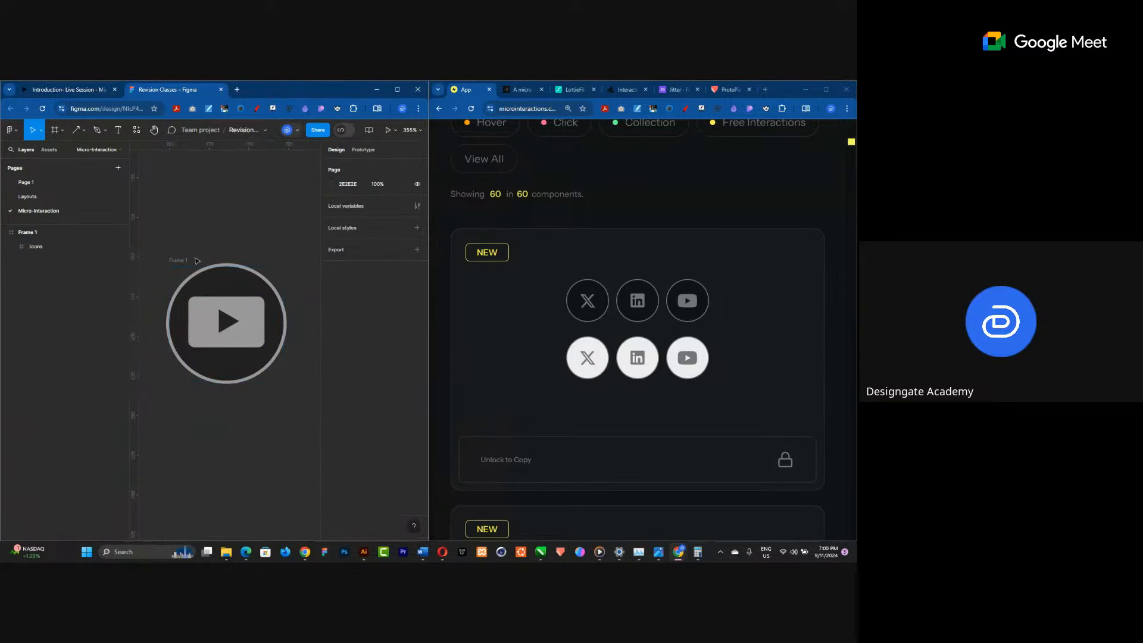
Rename the circle frame as Start.
{"action": "double_click", "coordinate": [176, 260]}
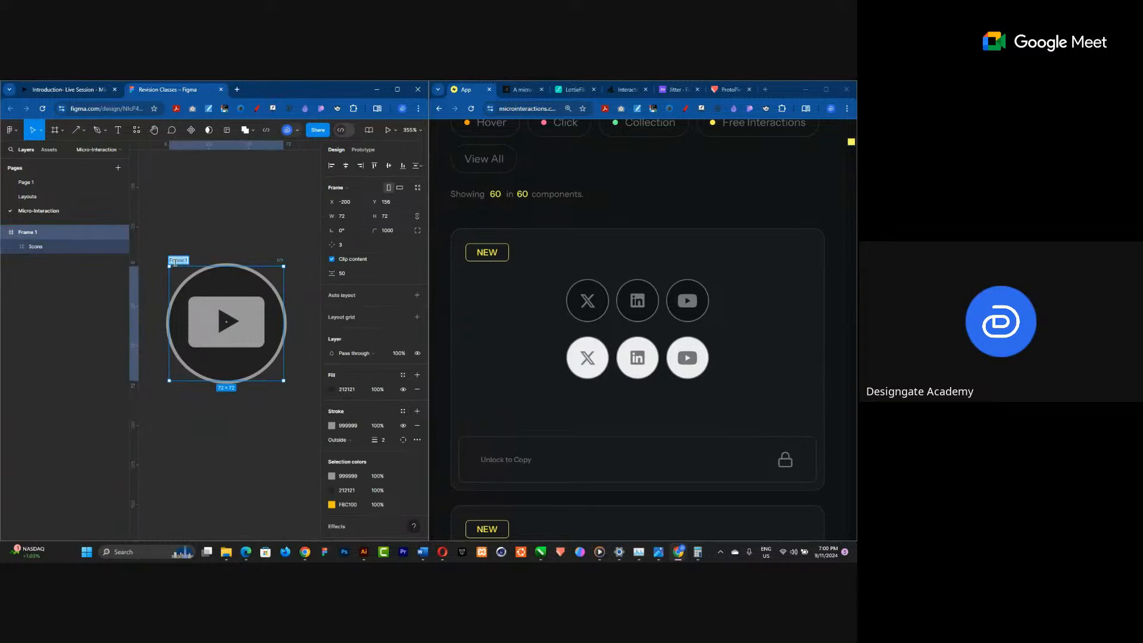
{"action": "type", "text": "Start"}
{"action": "key", "text": "Return"}
Duplicate the Start frame below it and try to rename the copy as End.
{"action": "left_click_drag", "start_coordinate": [176, 264], "coordinate": [184, 428], "text": "alt"}
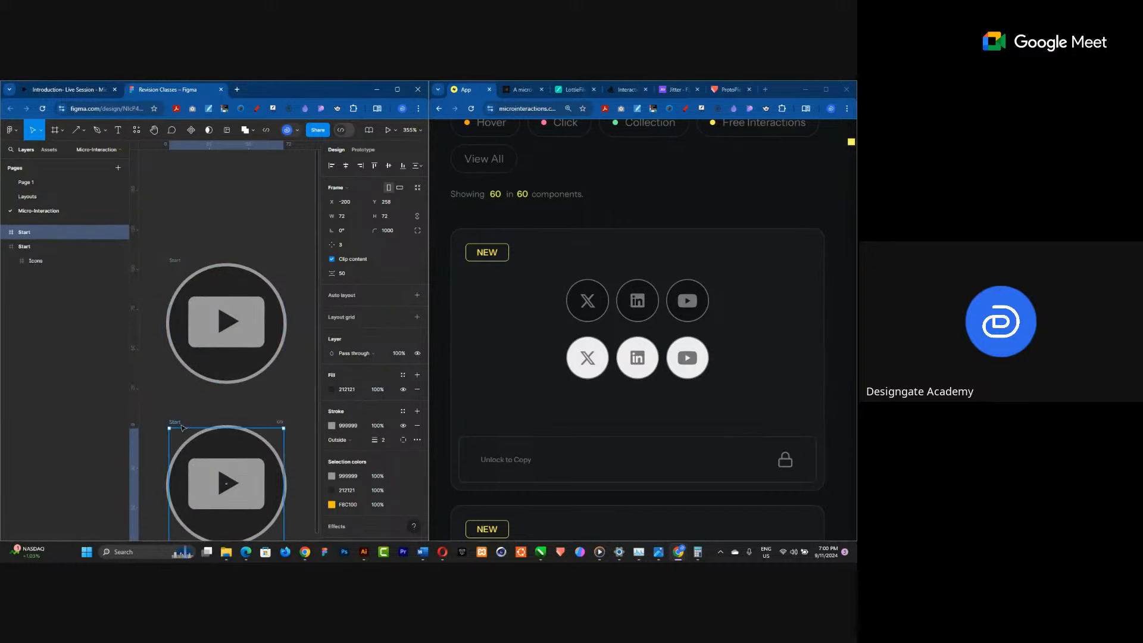
{"action": "left_click", "coordinate": [175, 426]}
{"action": "double_click", "coordinate": [174, 423]}
{"action": "type", "text": "End"}
{"action": "key", "text": "Return"}
{"action": "double_click", "coordinate": [173, 422]}
{"action": "left_click", "coordinate": [165, 314]}
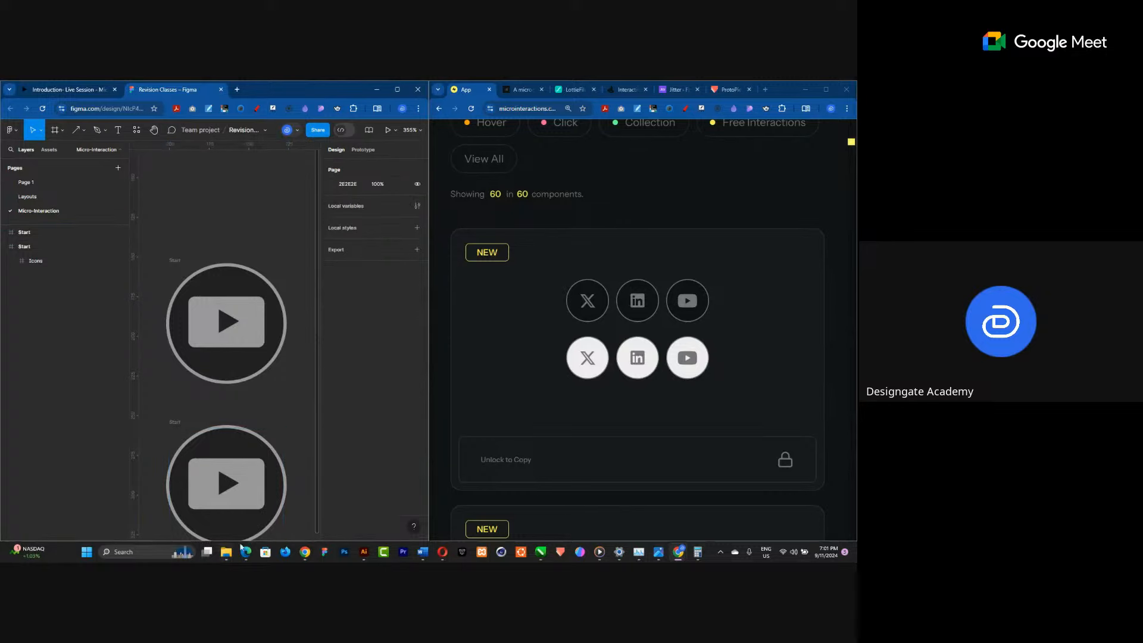
Move the Icons frame inside the lower circle up so the yellow arrow shows in place of the play button.
{"action": "scroll", "coordinate": [152, 380], "scroll_direction": "down", "scroll_amount": 3}
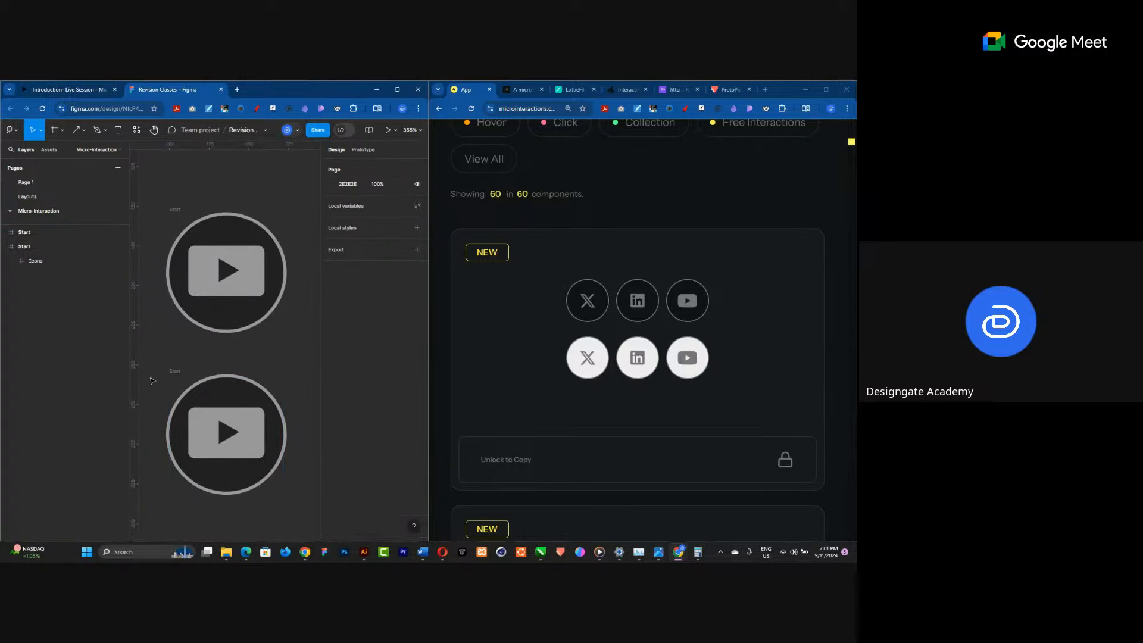
{"action": "left_click", "coordinate": [240, 448]}
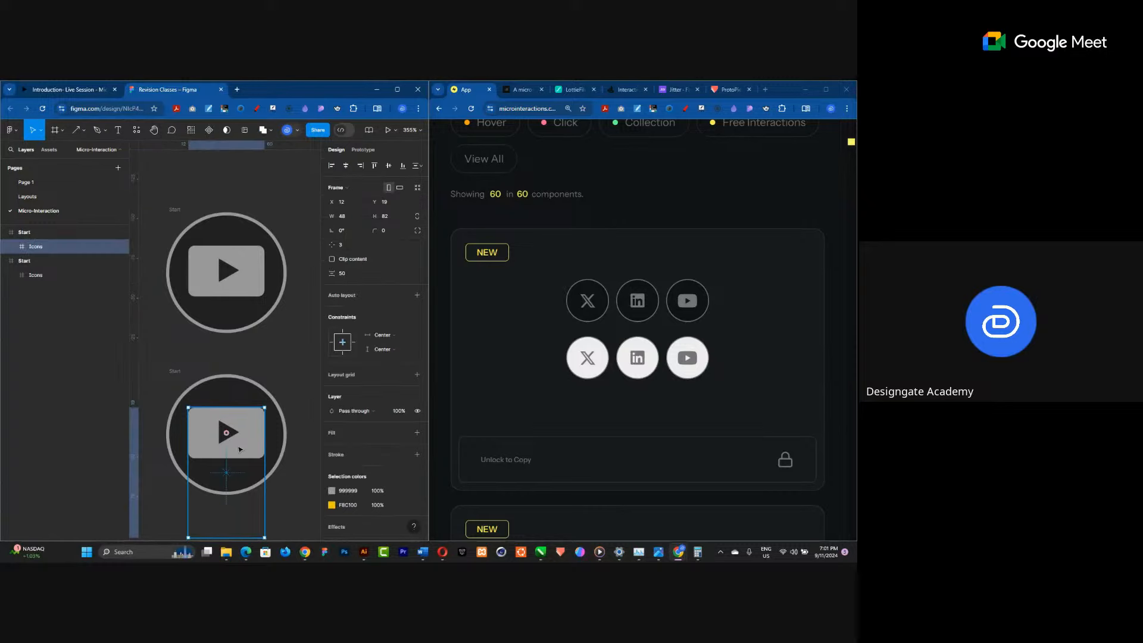
{"action": "left_click_drag", "start_coordinate": [241, 449], "coordinate": [244, 342]}
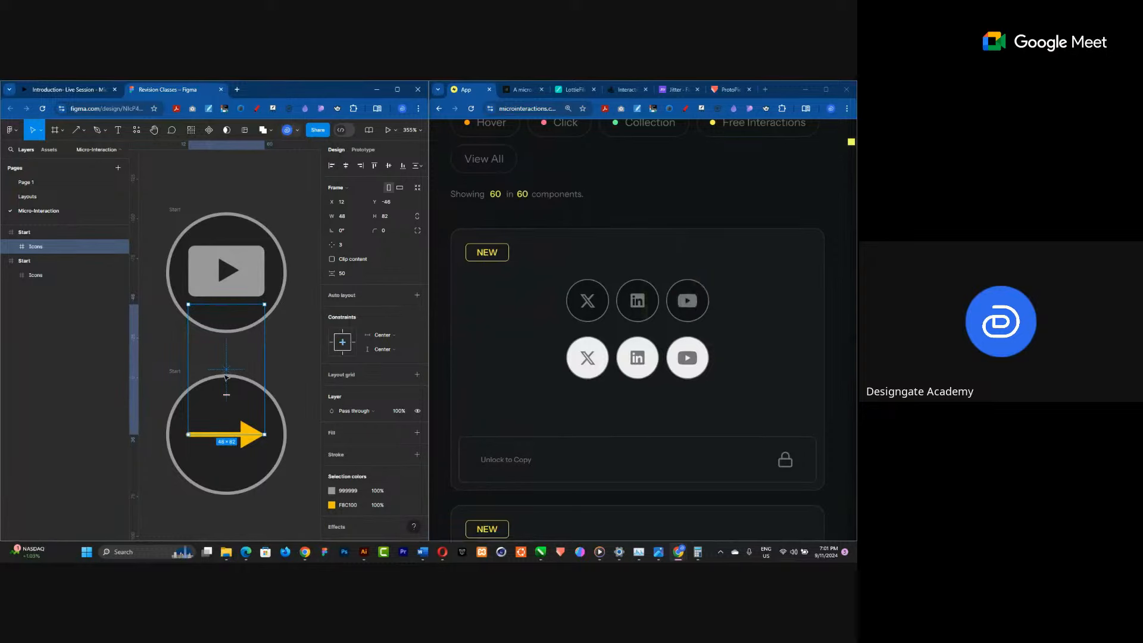
Set the lower circle frame's stroke to the arrow's yellow FBC100 with a stroke weight of 5.
{"action": "left_click", "coordinate": [174, 371]}
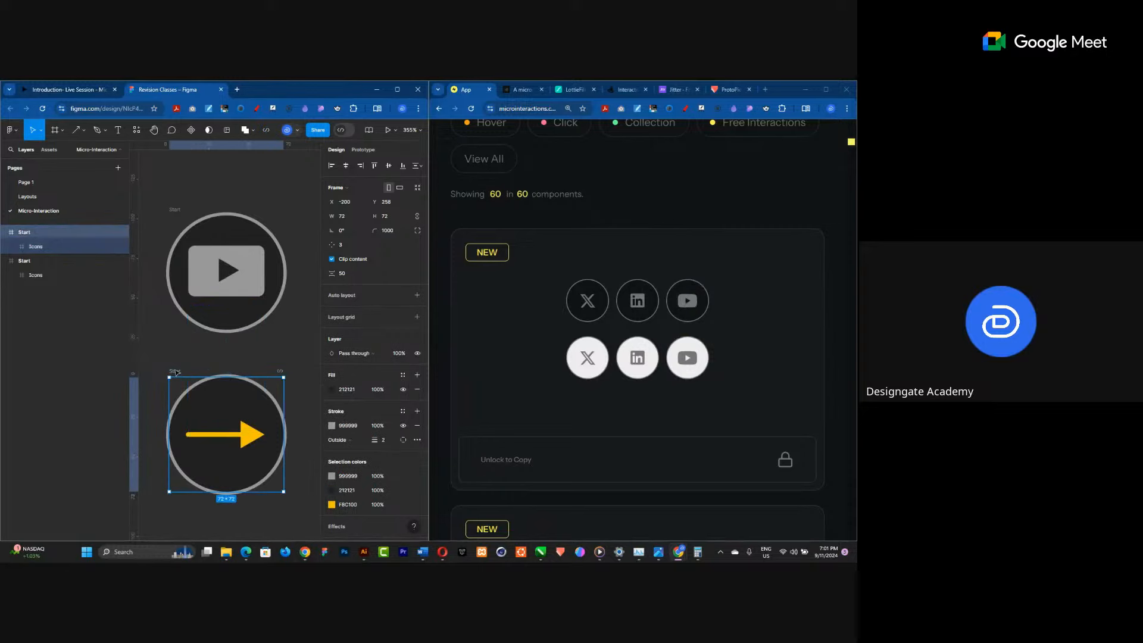
{"action": "left_click", "coordinate": [330, 427]}
{"action": "left_click", "coordinate": [227, 434]}
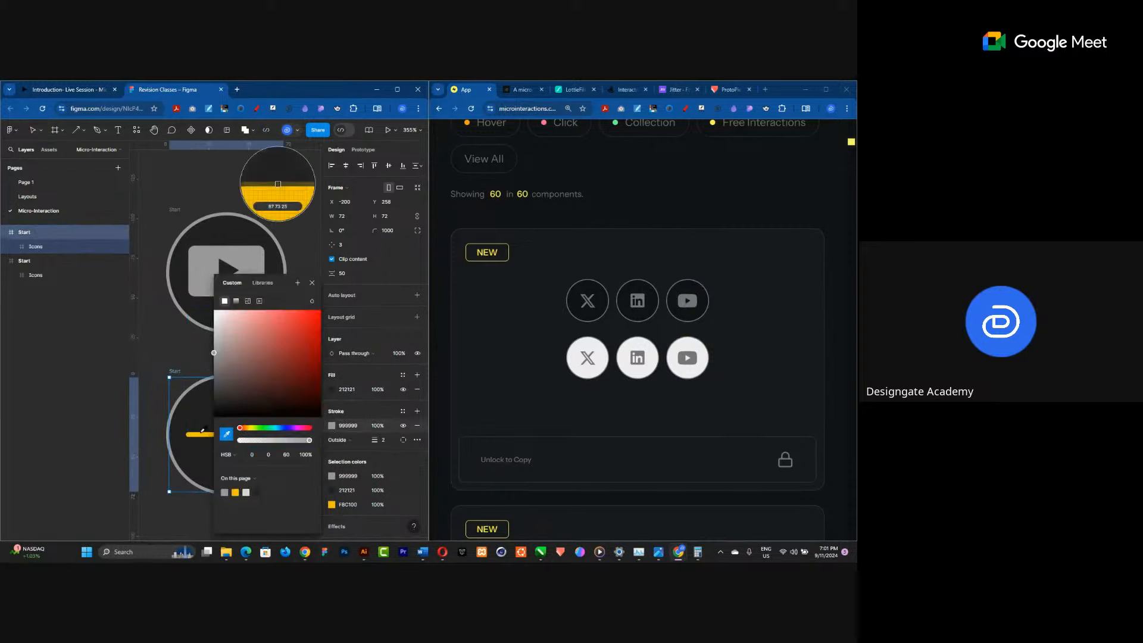
{"action": "left_click", "coordinate": [194, 433]}
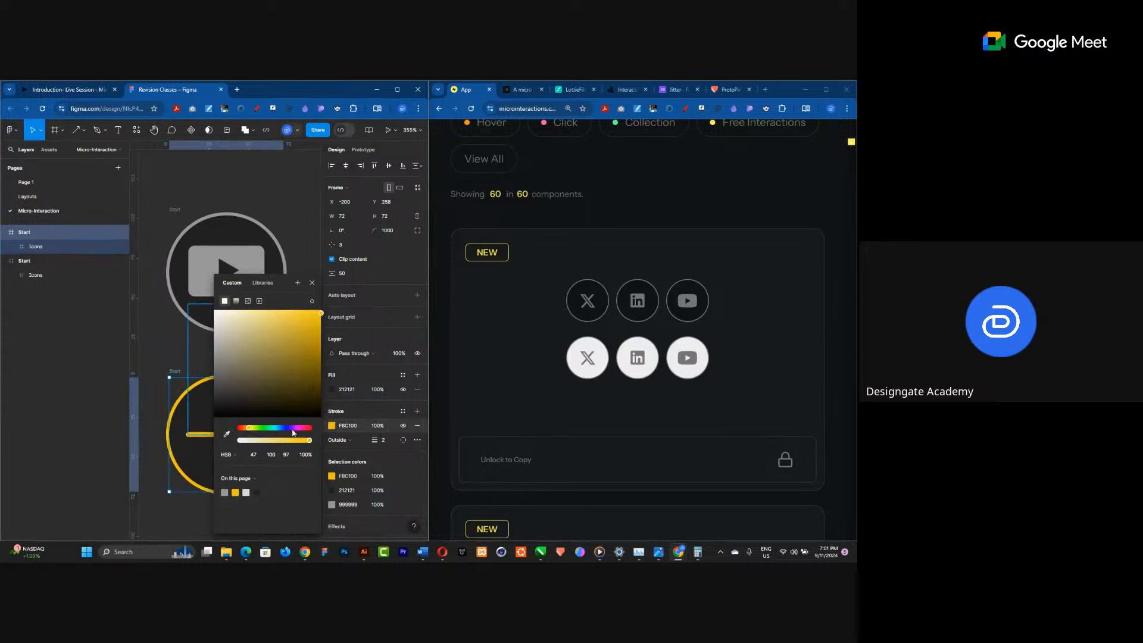
{"action": "left_click", "coordinate": [384, 439]}
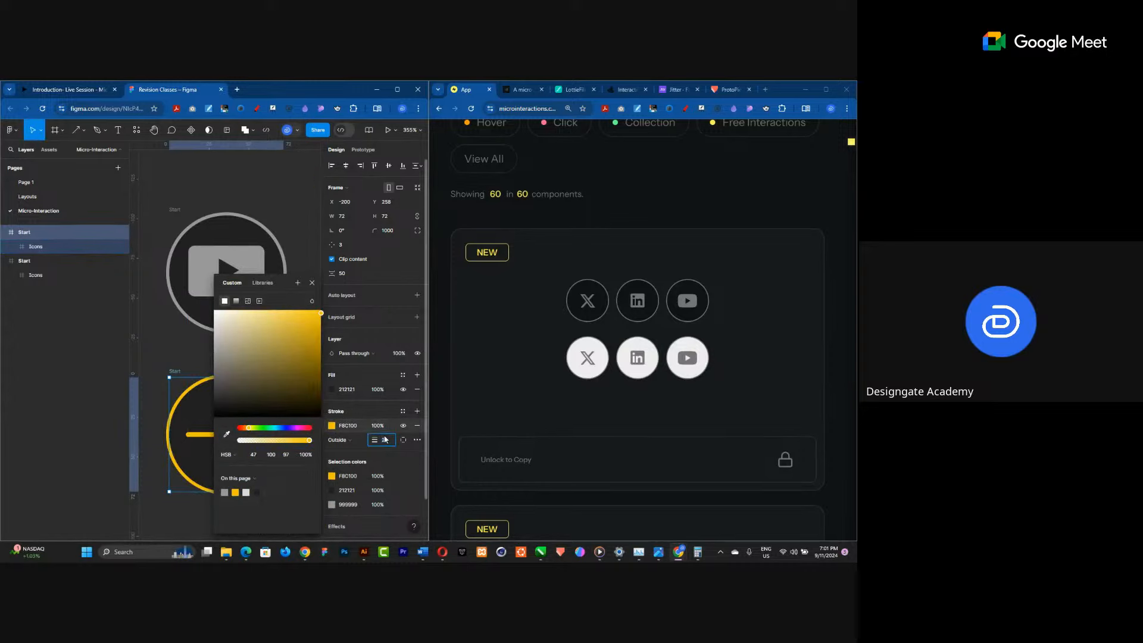
{"action": "type", "text": "3"}
{"action": "key", "text": "Return"}
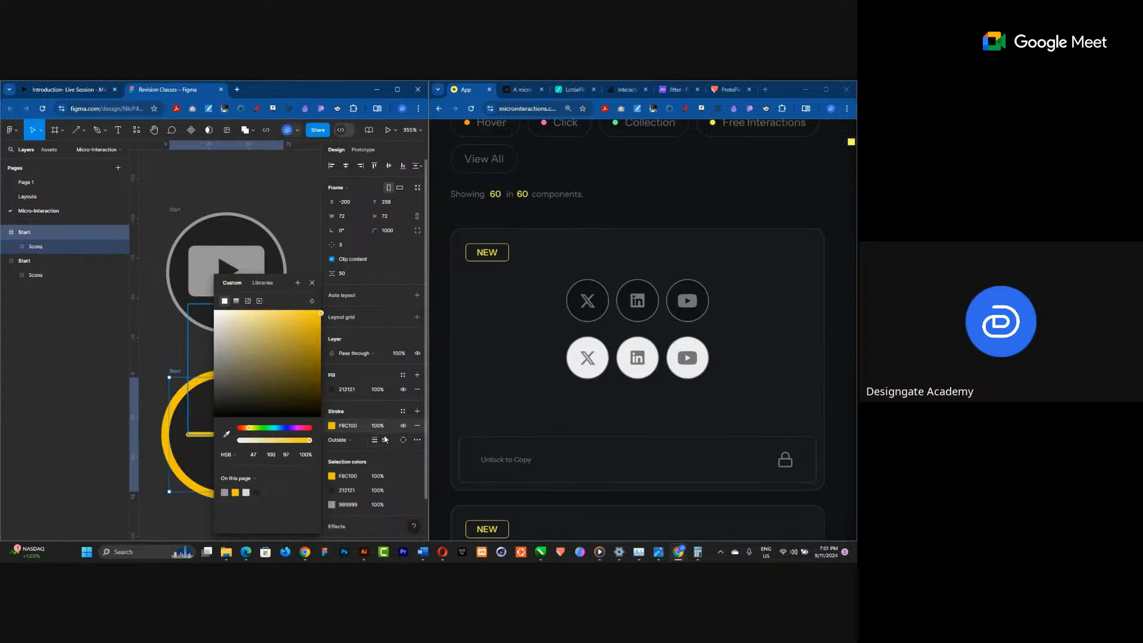
{"action": "left_click", "coordinate": [312, 282]}
Add a drop shadow to the lower circle frame and sample the yellow stroke as its colour.
{"action": "scroll", "coordinate": [262, 230], "scroll_direction": "down", "scroll_amount": 3}
{"action": "scroll", "coordinate": [210, 454], "scroll_direction": "up", "scroll_amount": 3}
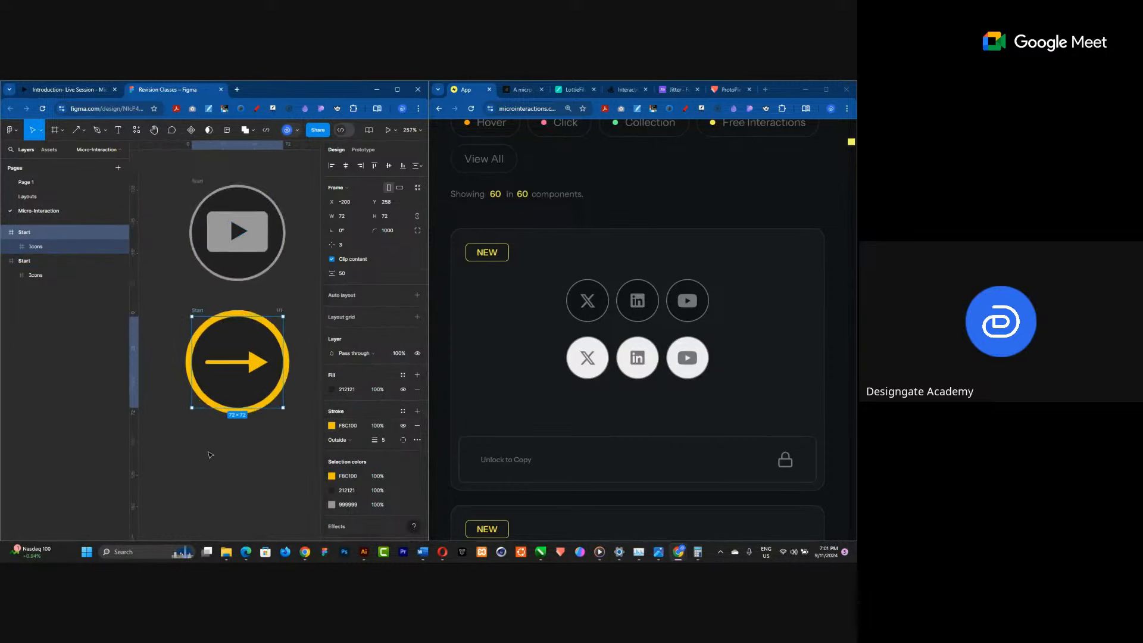
{"action": "scroll", "coordinate": [206, 412], "scroll_direction": "down", "scroll_amount": 4}
{"action": "scroll", "coordinate": [232, 401], "scroll_direction": "up", "scroll_amount": 5}
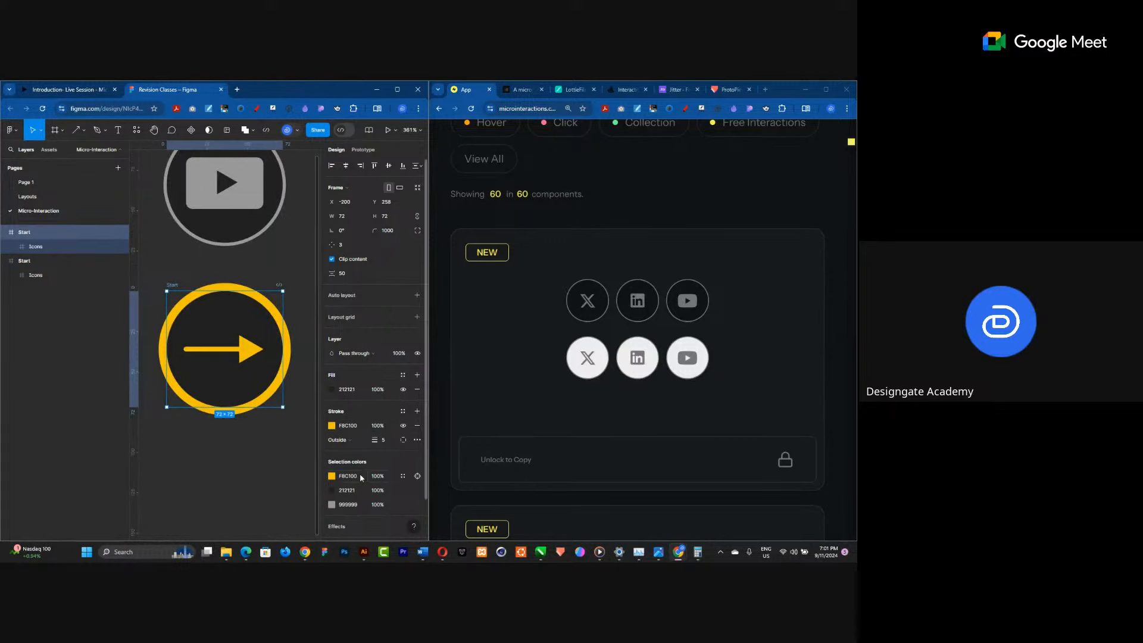
{"action": "scroll", "coordinate": [378, 487], "scroll_direction": "down", "scroll_amount": 1}
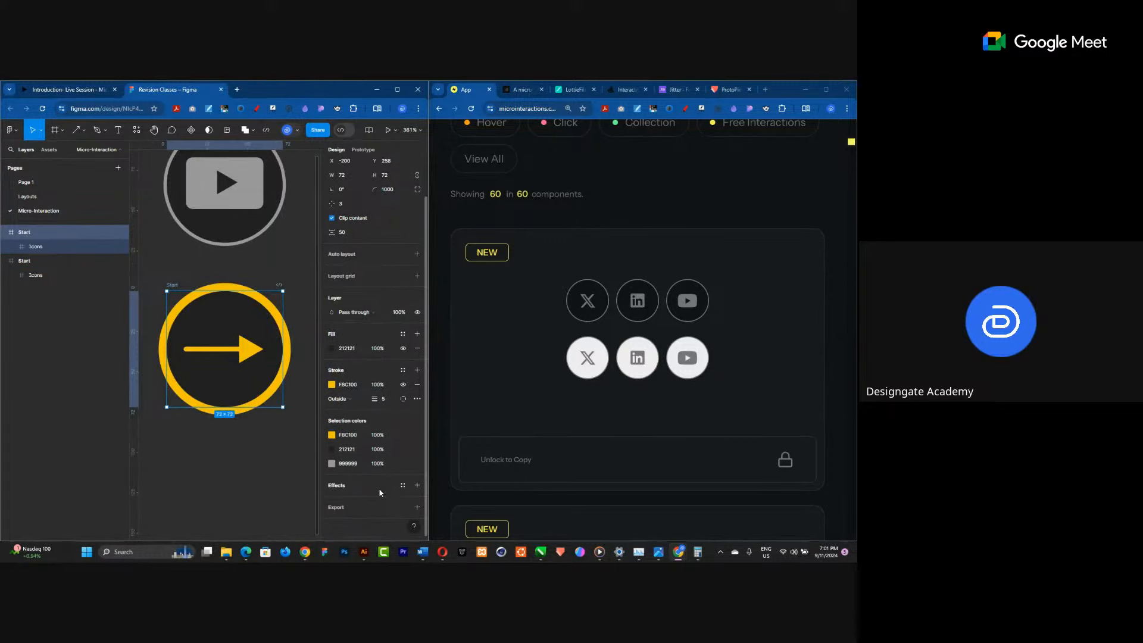
{"action": "left_click", "coordinate": [416, 485]}
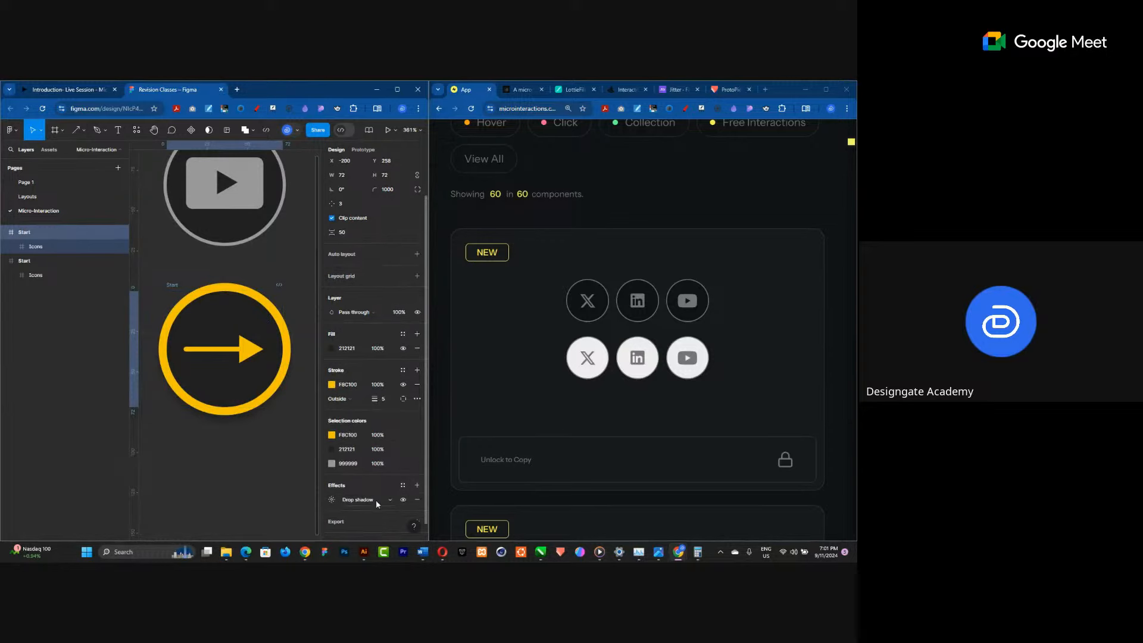
{"action": "left_click", "coordinate": [376, 499]}
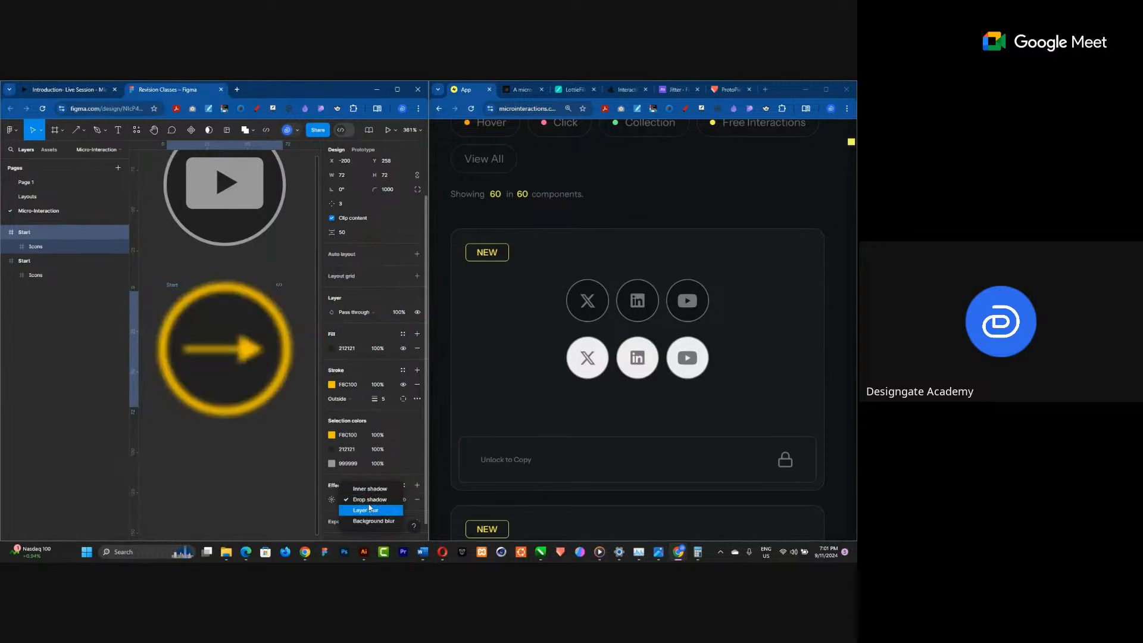
{"action": "left_click", "coordinate": [369, 500]}
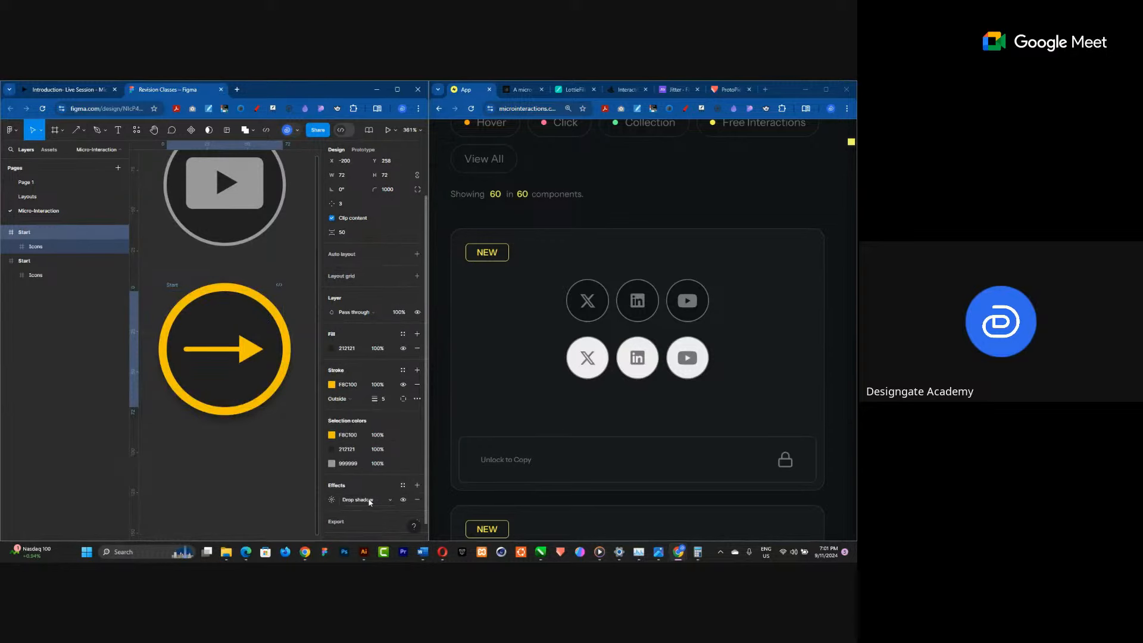
{"action": "left_click", "coordinate": [332, 500]}
{"action": "left_click", "coordinate": [226, 523]}
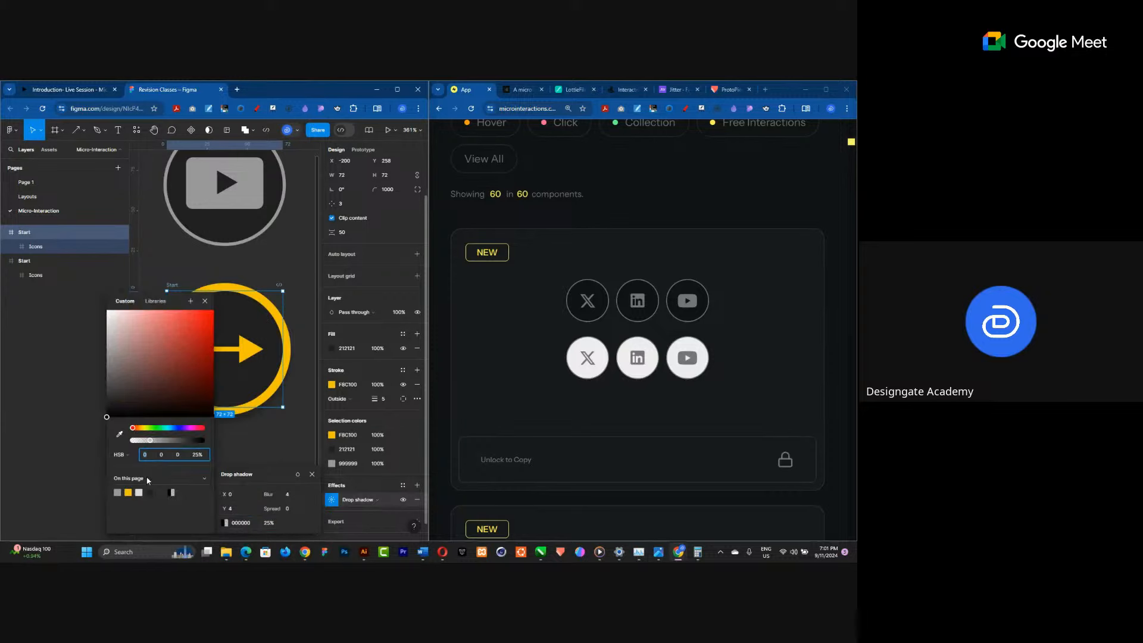
{"action": "left_click", "coordinate": [119, 435]}
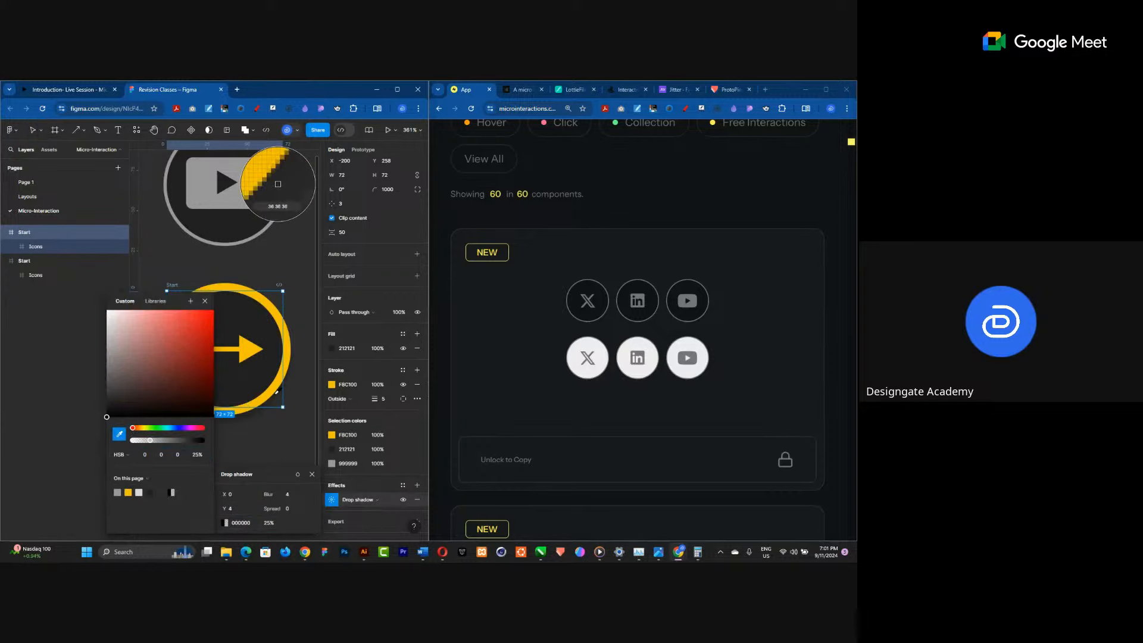
{"action": "left_click", "coordinate": [273, 388]}
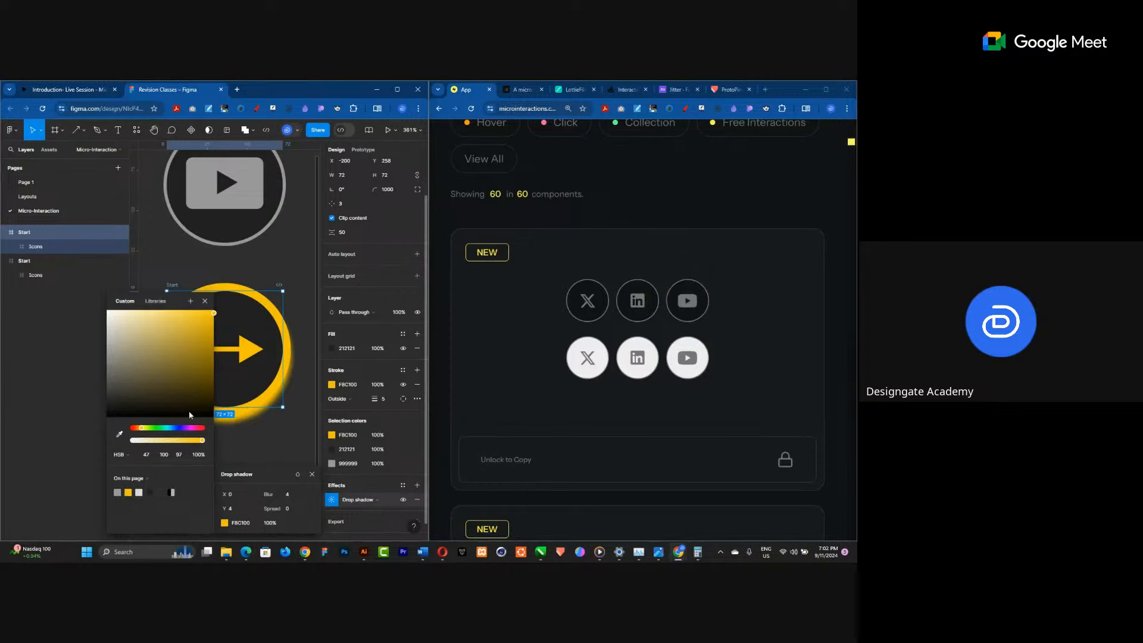
Set the drop shadow's X and Y offsets to 0 and close the colour picker.
{"action": "left_click", "coordinate": [232, 497]}
{"action": "key", "text": "Return"}
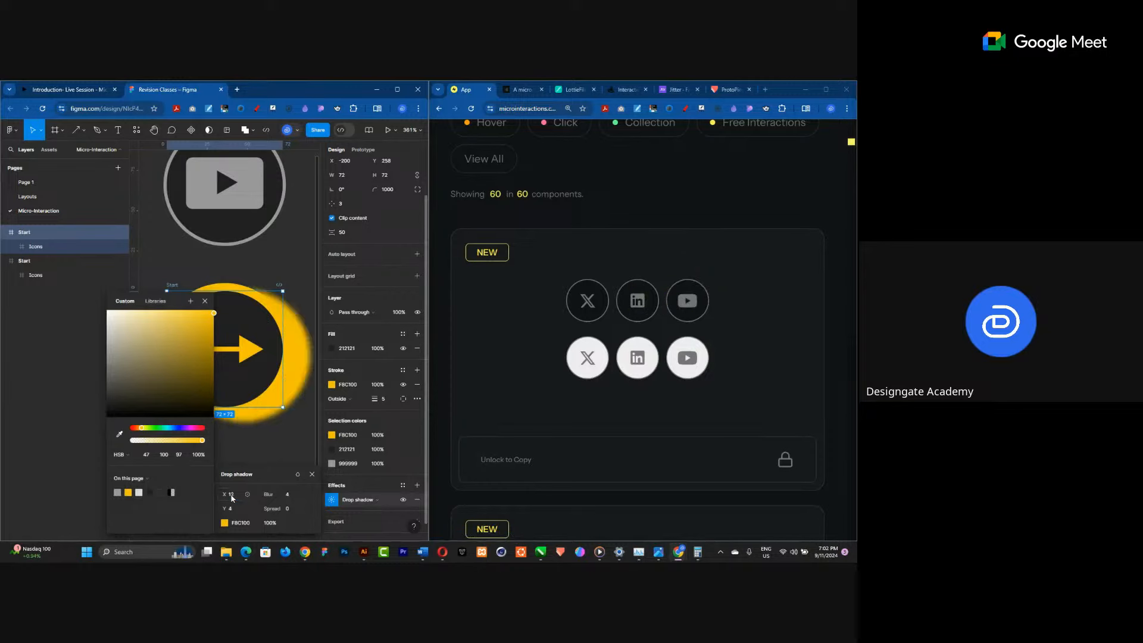
{"action": "left_click", "coordinate": [231, 498]}
{"action": "type", "text": "8"}
{"action": "left_click", "coordinate": [238, 511]}
{"action": "type", "text": "8"}
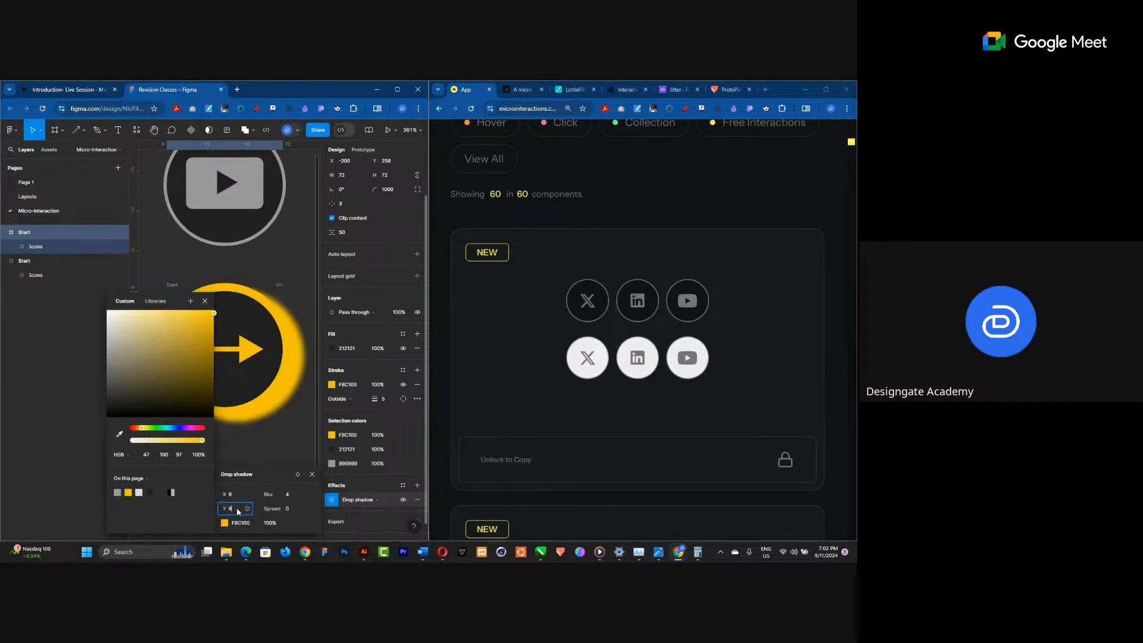
{"action": "key", "text": "Return"}
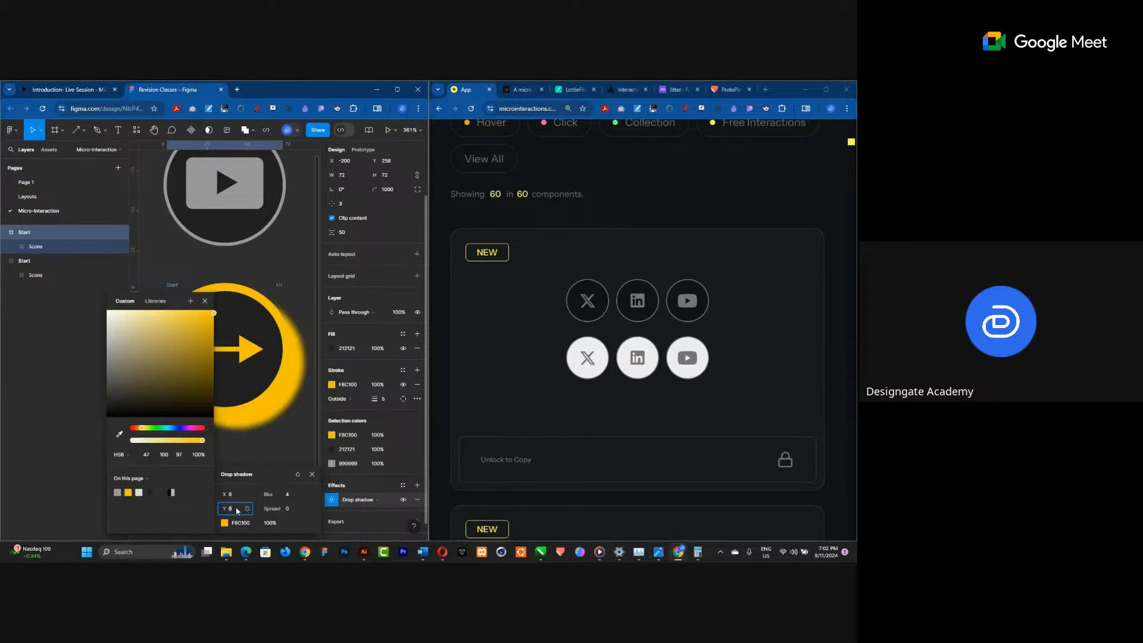
{"action": "left_click", "coordinate": [237, 507]}
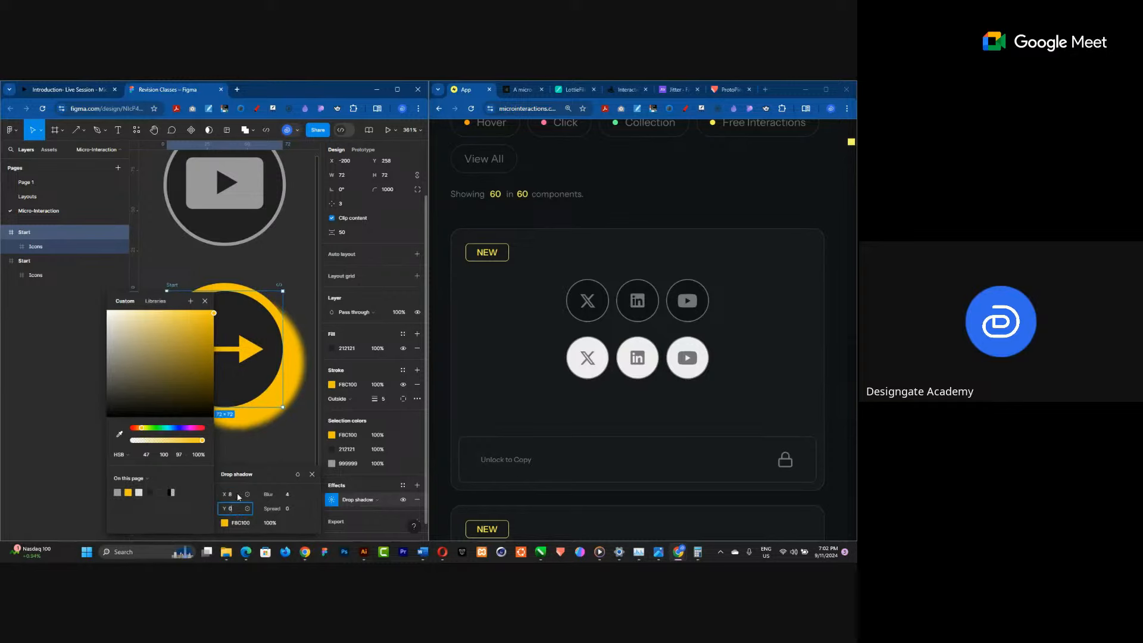
{"action": "left_click", "coordinate": [240, 497]}
{"action": "type", "text": "0"}
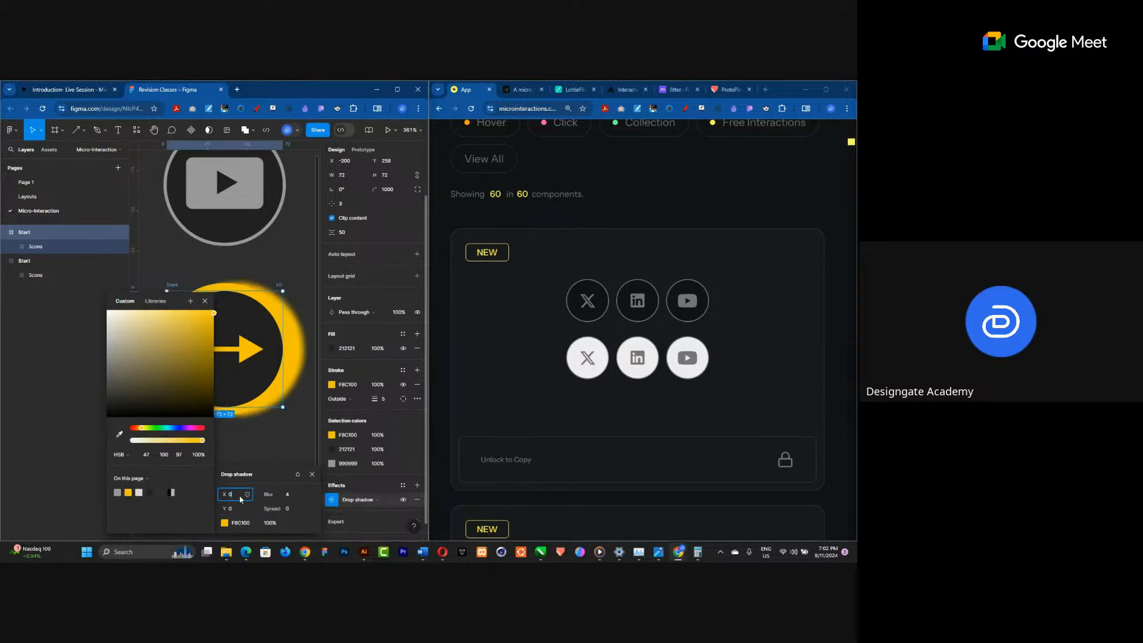
{"action": "key", "text": "Return"}
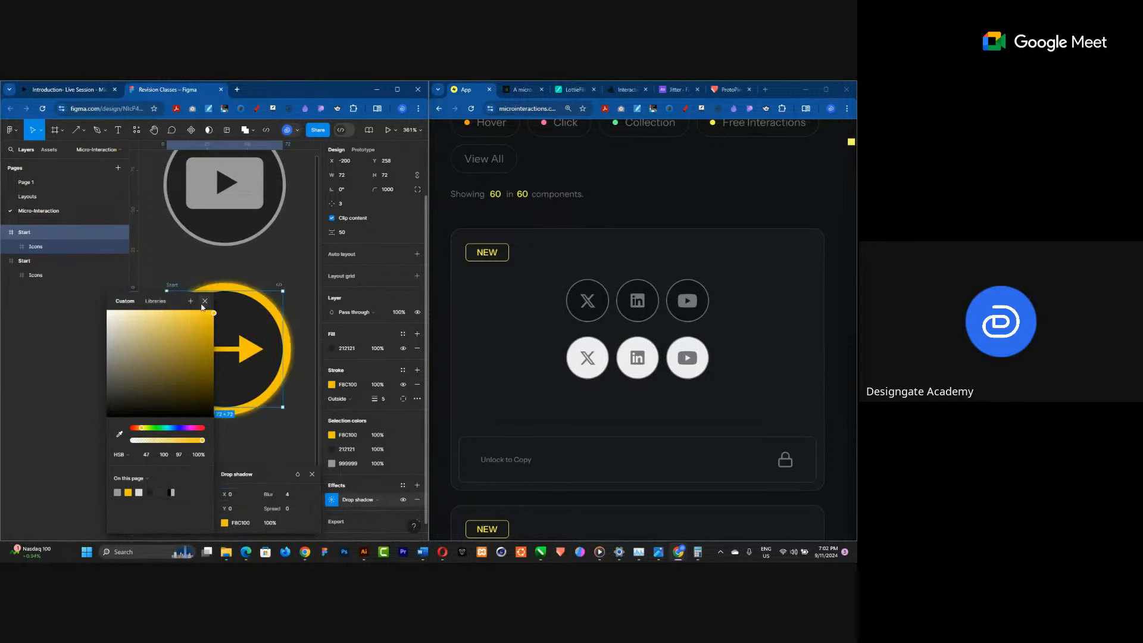
{"action": "left_click", "coordinate": [205, 301]}
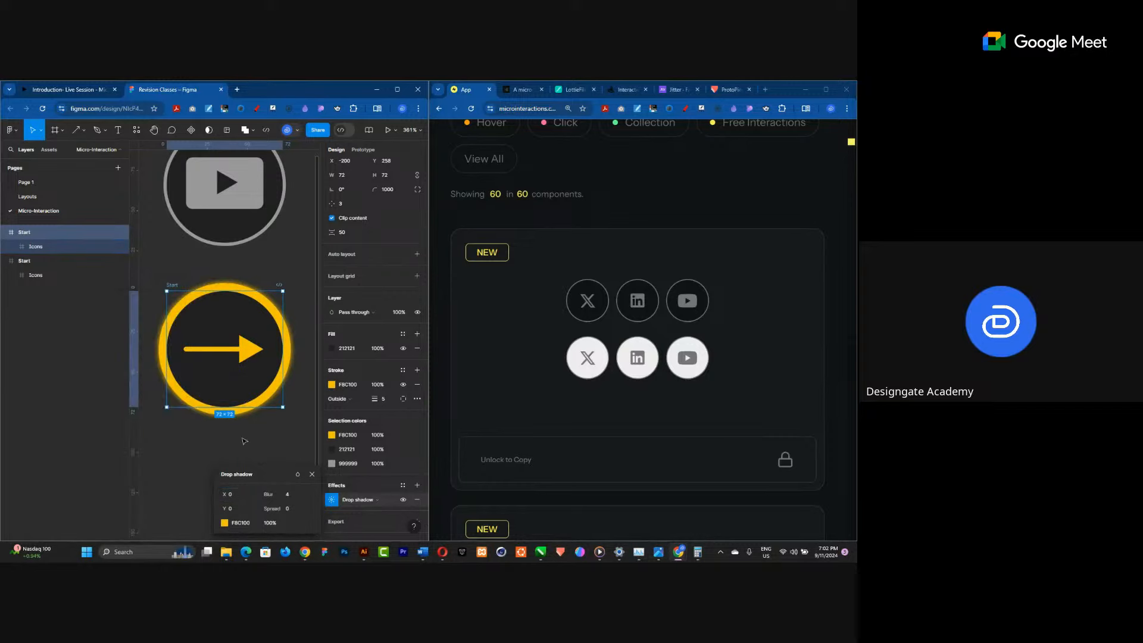
Give the drop shadow 50% opacity, a spread of 4 and a blur of 8.
{"action": "left_click", "coordinate": [290, 510]}
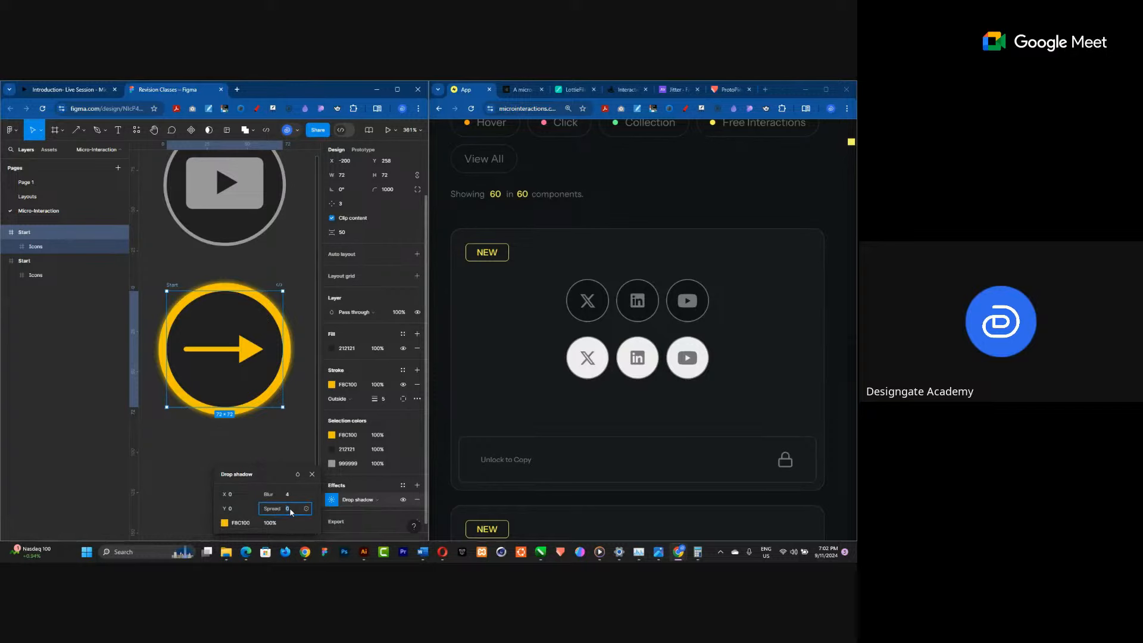
{"action": "type", "text": "8"}
{"action": "key", "text": "Return"}
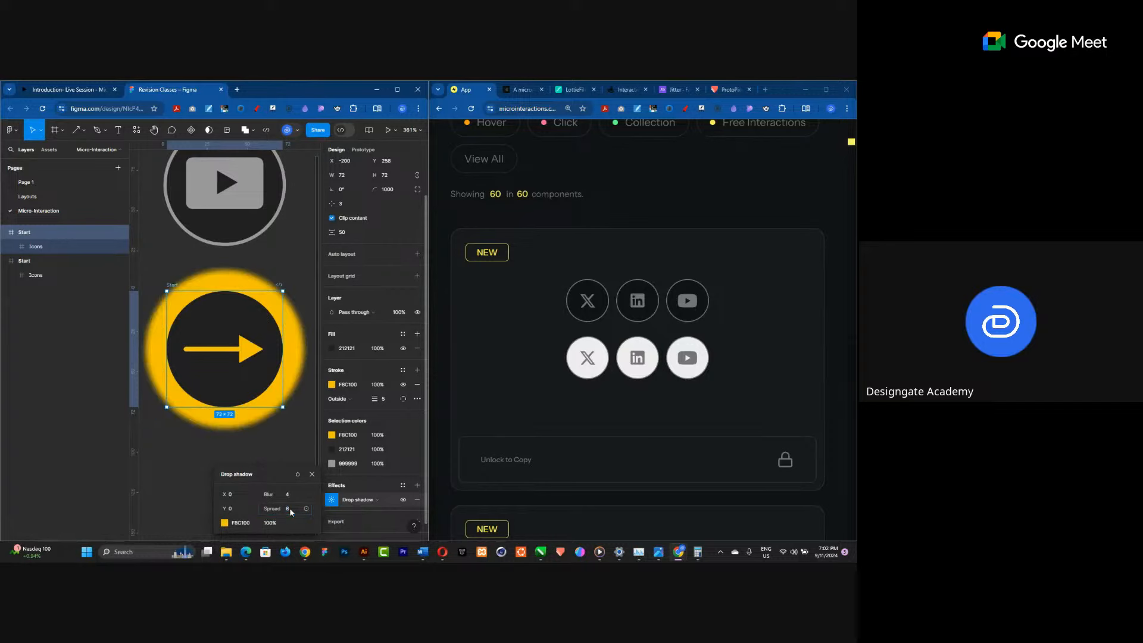
{"action": "left_click", "coordinate": [270, 525]}
{"action": "type", "text": "50"}
{"action": "key", "text": "Return"}
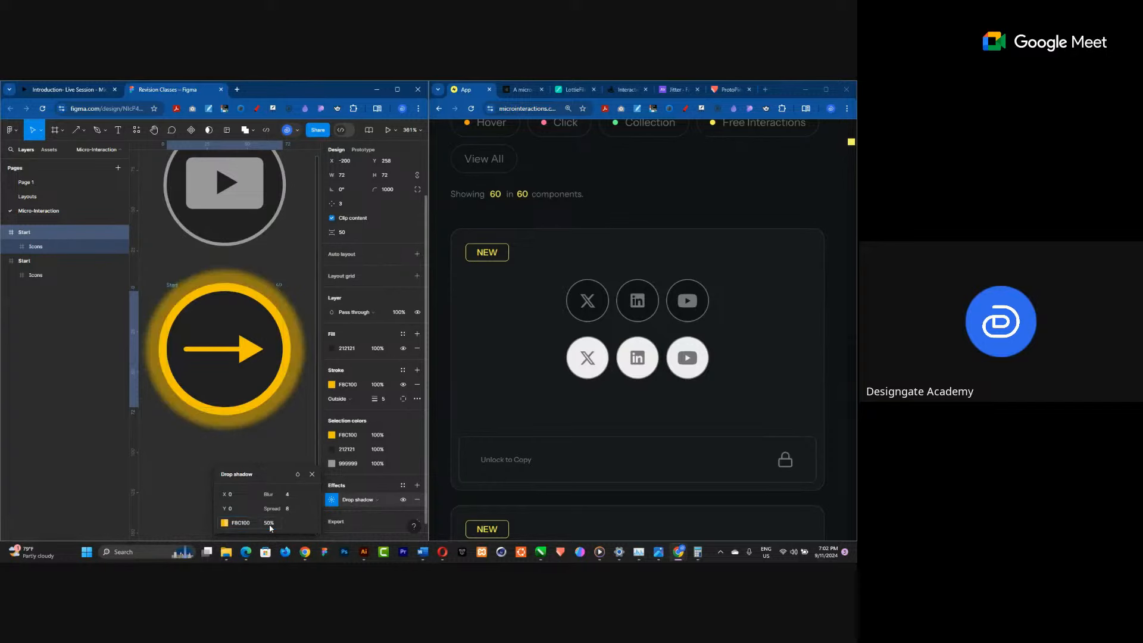
{"action": "left_click", "coordinate": [286, 513]}
{"action": "type", "text": "4"}
{"action": "key", "text": "Return"}
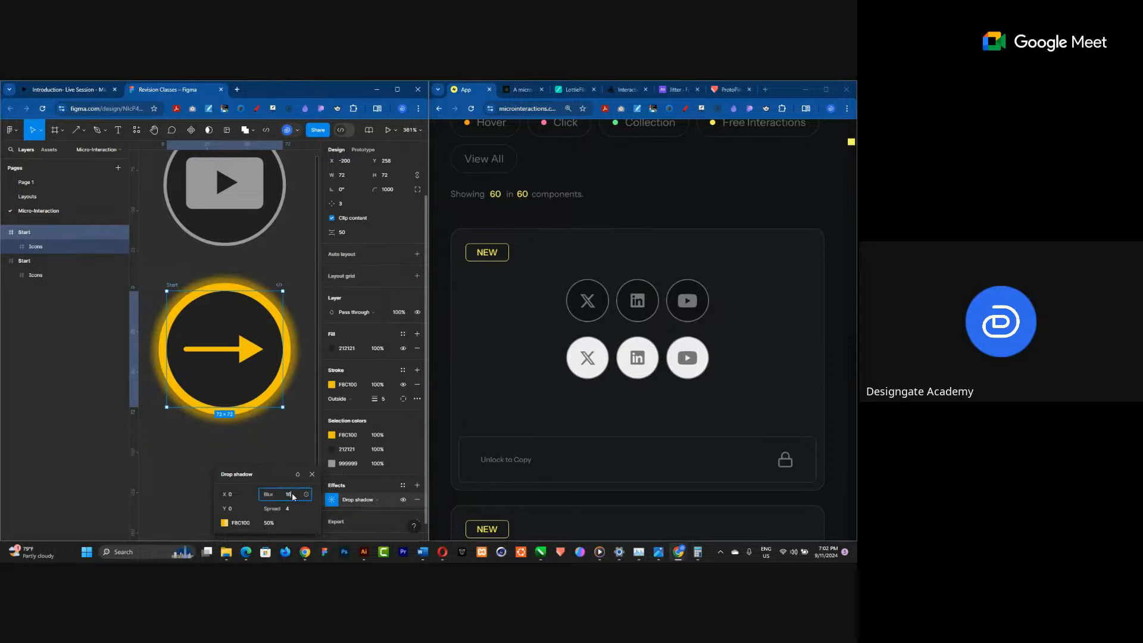
{"action": "key", "text": "Return"}
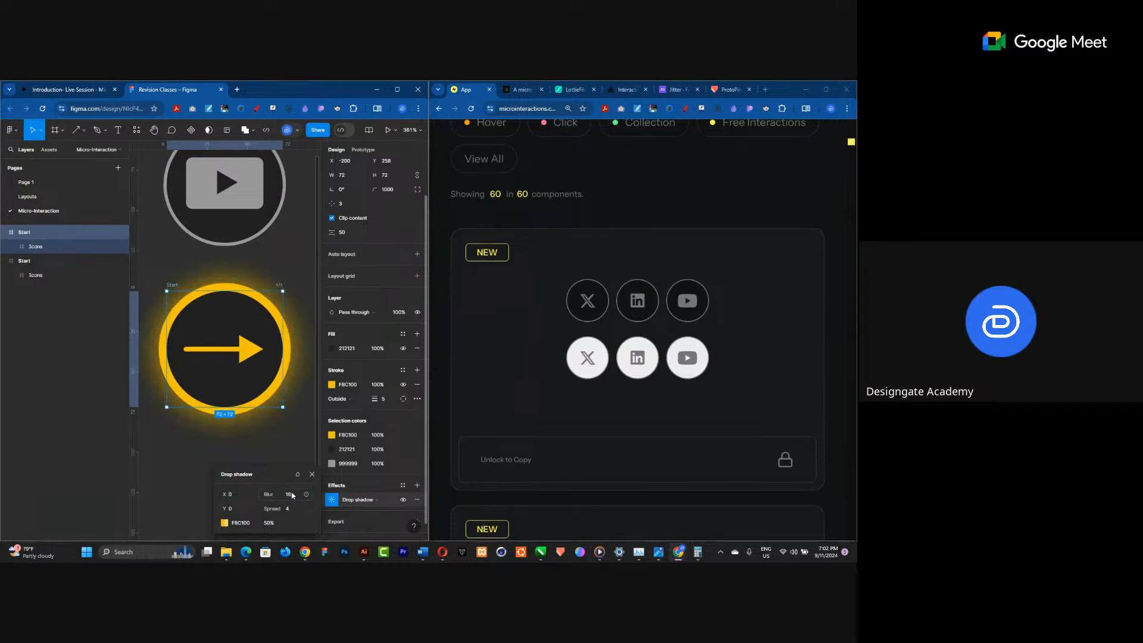
{"action": "left_click", "coordinate": [292, 495]}
{"action": "type", "text": "8"}
{"action": "key", "text": "Return"}
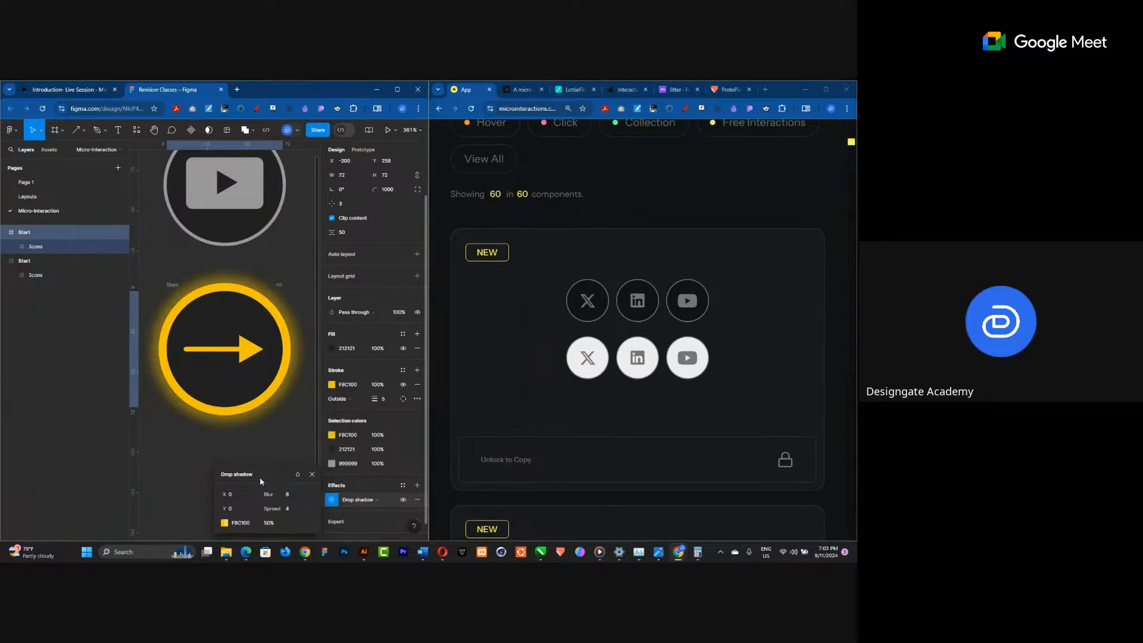
{"action": "left_click", "coordinate": [279, 445]}
Move the upper circle frame up to leave more space between the two frames.
{"action": "scroll", "coordinate": [252, 420], "scroll_direction": "down", "scroll_amount": 2}
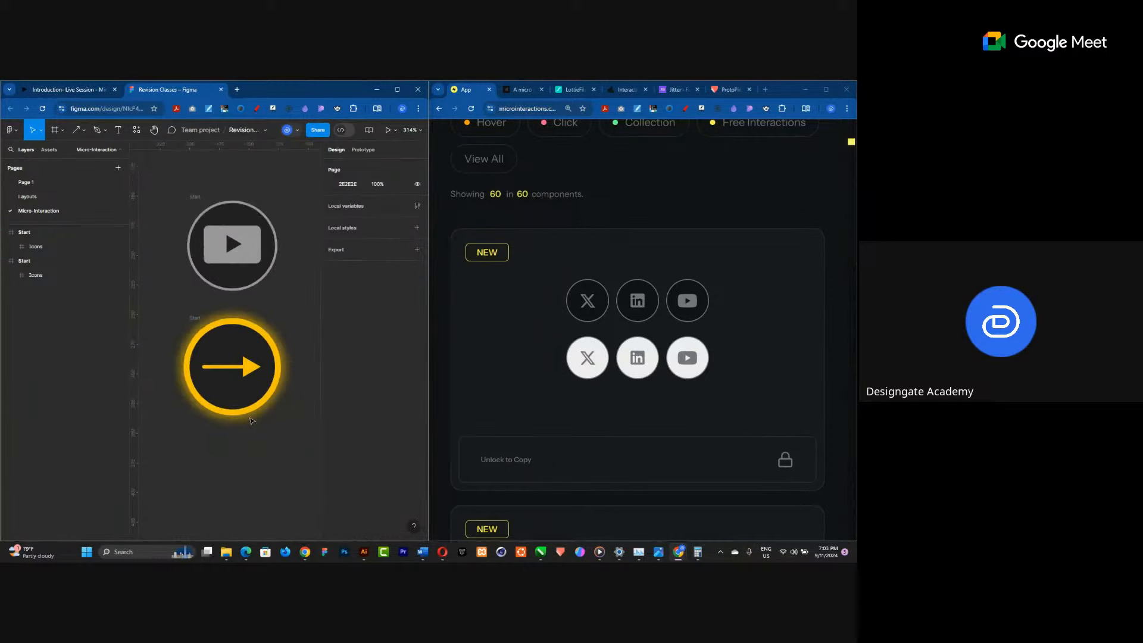
{"action": "scroll", "coordinate": [252, 420], "scroll_direction": "down", "scroll_amount": 3}
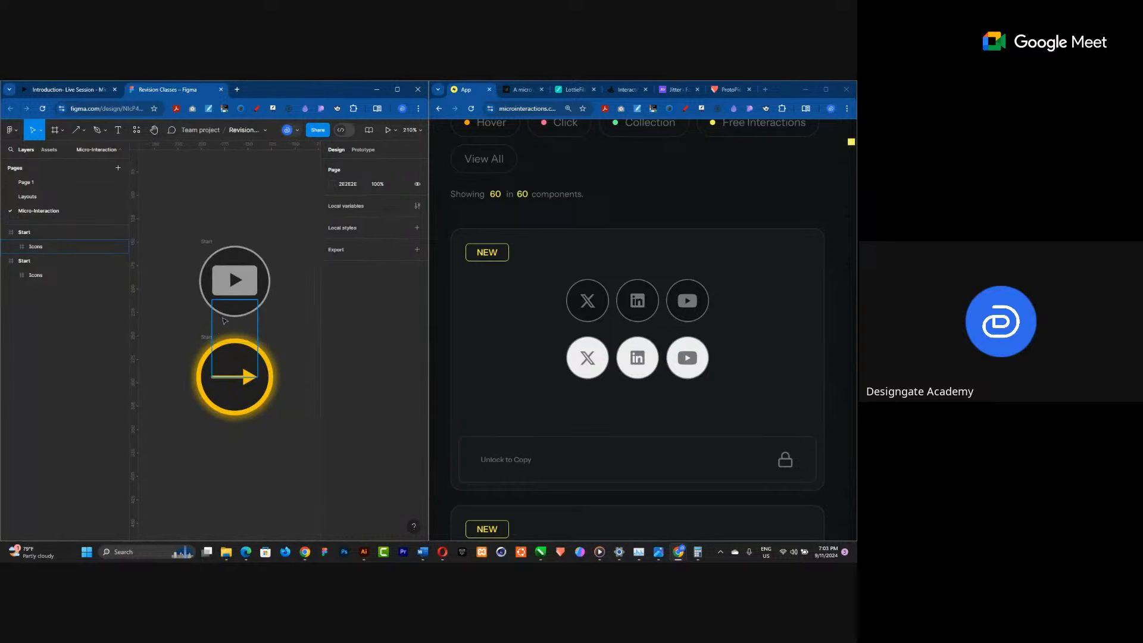
{"action": "left_click_drag", "start_coordinate": [206, 241], "coordinate": [206, 196]}
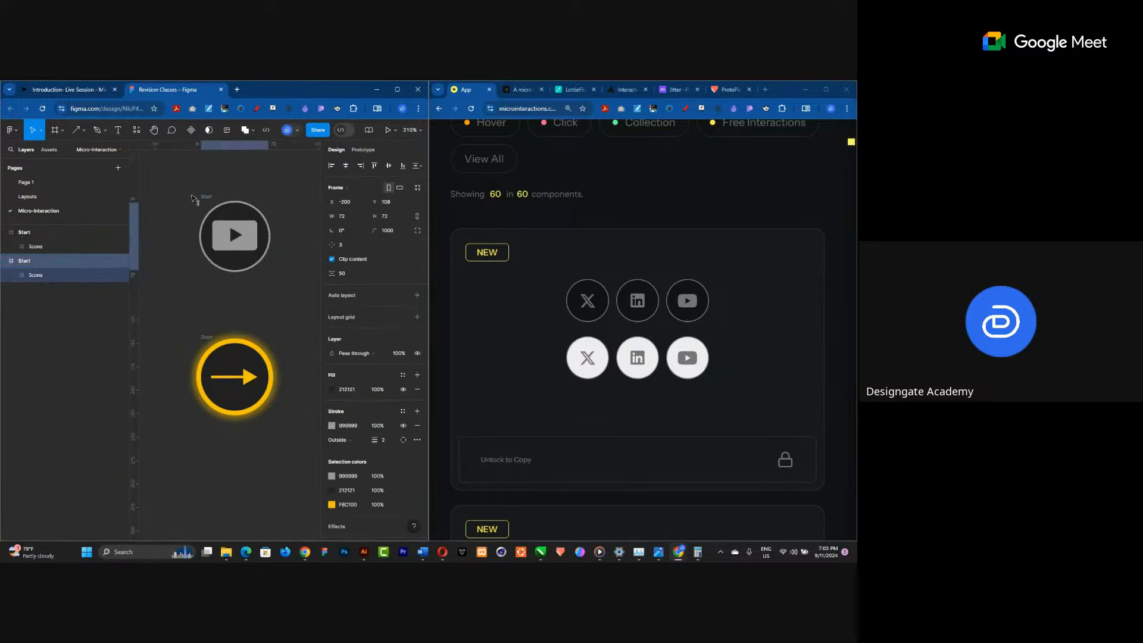
{"action": "left_click", "coordinate": [208, 341]}
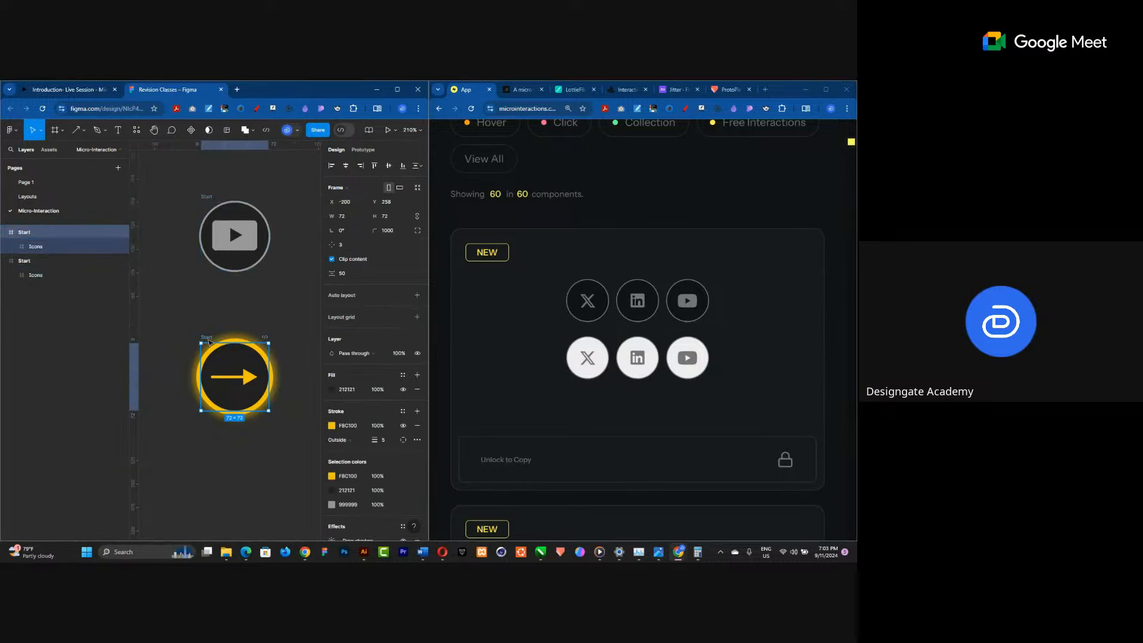
{"action": "left_click", "coordinate": [197, 288]}
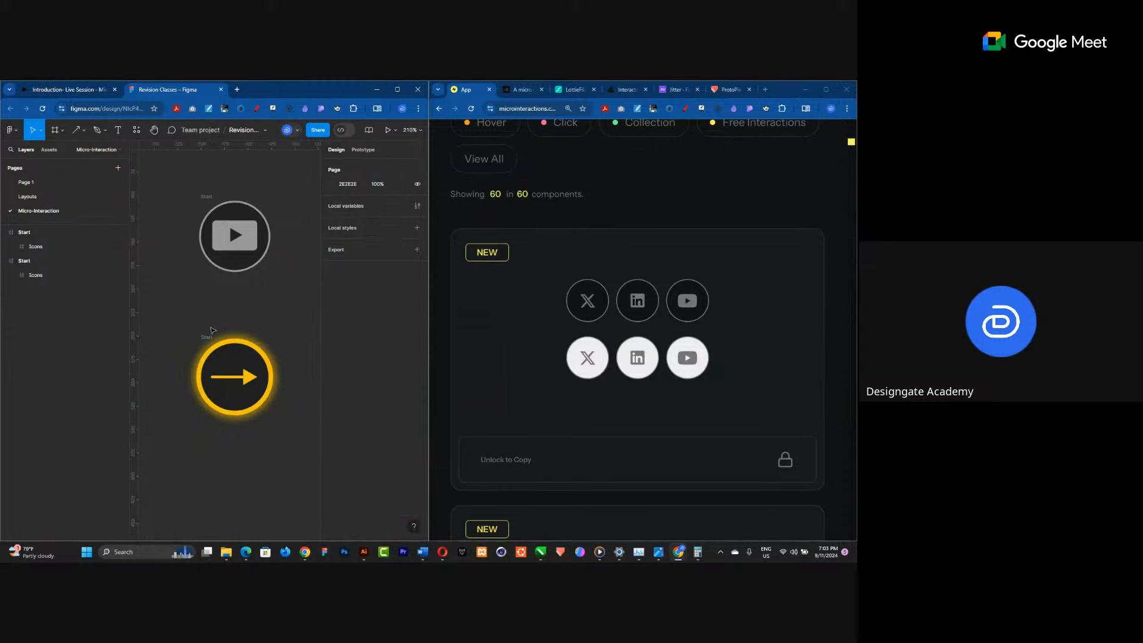
{"action": "scroll", "coordinate": [211, 398], "scroll_direction": "down", "scroll_amount": 1}
{"action": "scroll", "coordinate": [241, 257], "scroll_direction": "up", "scroll_amount": 1}
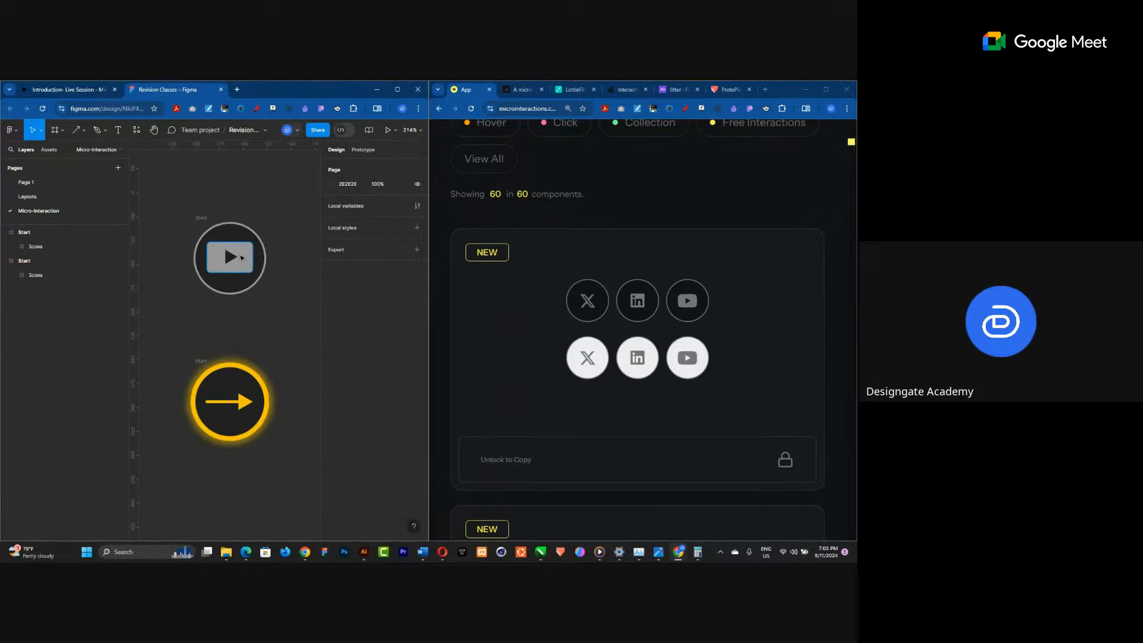
{"action": "scroll", "coordinate": [227, 303], "scroll_direction": "down", "scroll_amount": 1}
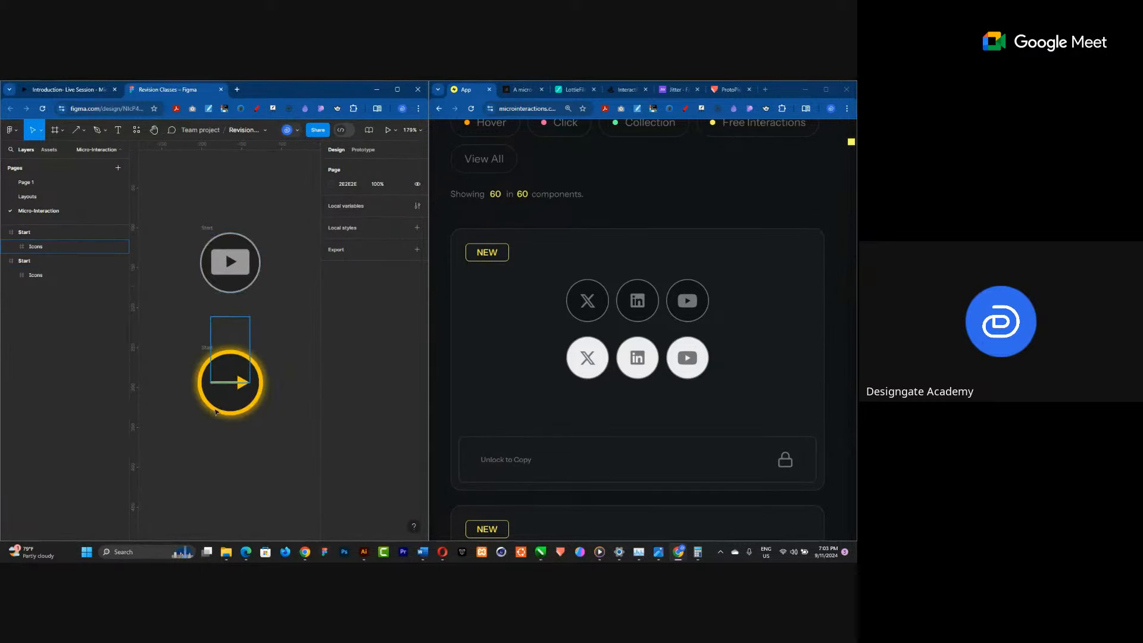
Draw a new frame beside the circles and set its width and height to 150.
{"action": "left_click", "coordinate": [54, 131]}
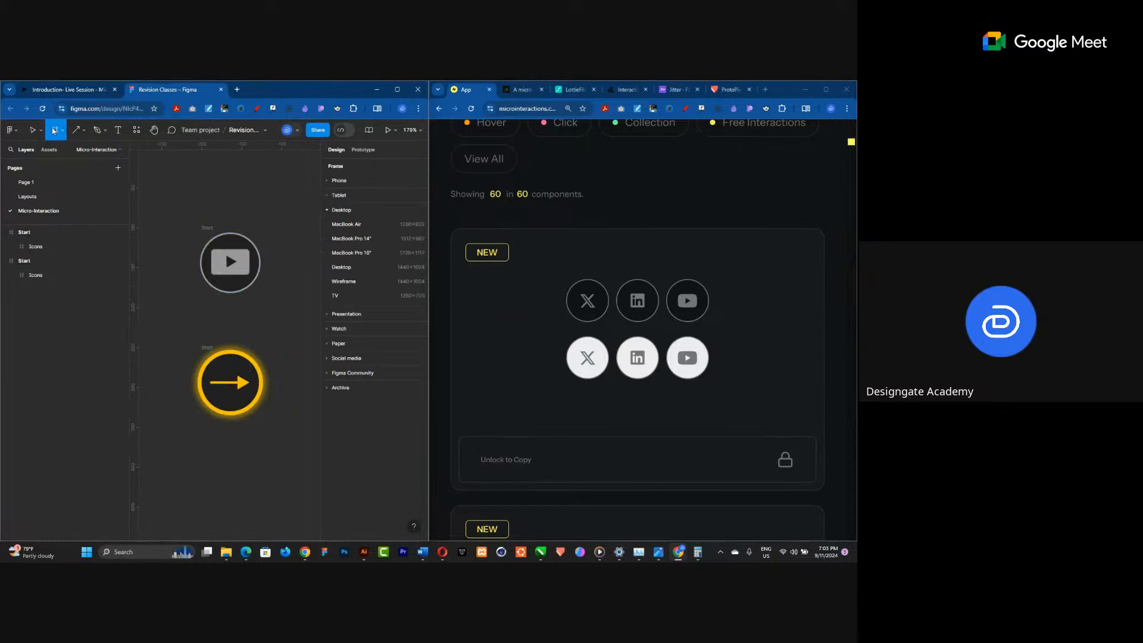
{"action": "scroll", "coordinate": [168, 314], "scroll_direction": "down", "scroll_amount": 1}
{"action": "scroll", "coordinate": [163, 300], "scroll_direction": "down", "scroll_amount": 2}
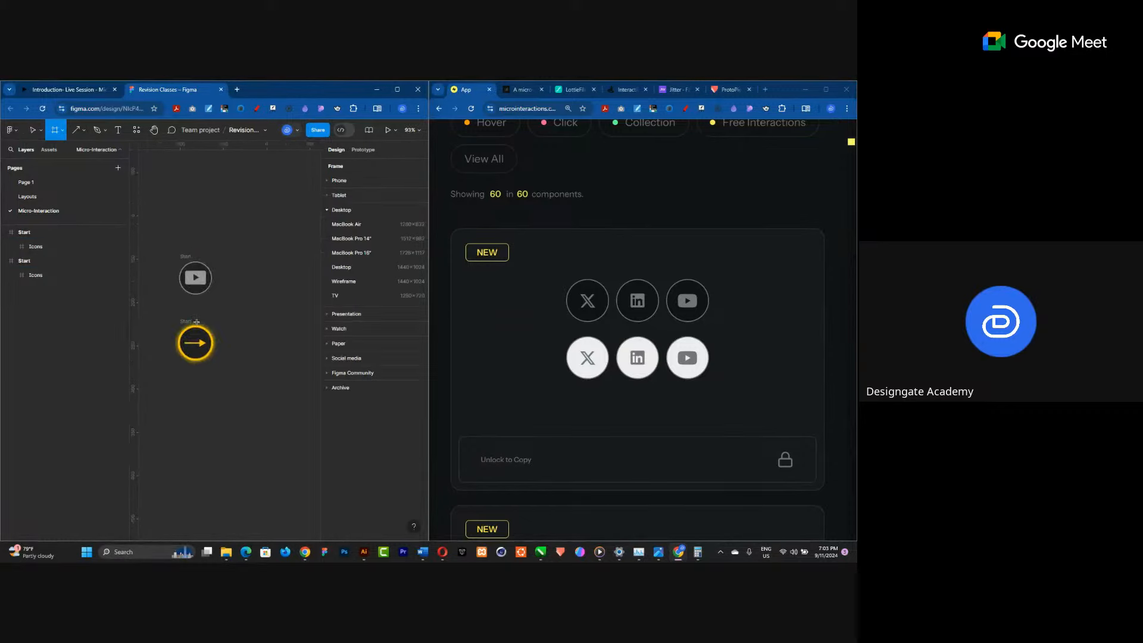
{"action": "left_click_drag", "start_coordinate": [226, 244], "coordinate": [307, 316]}
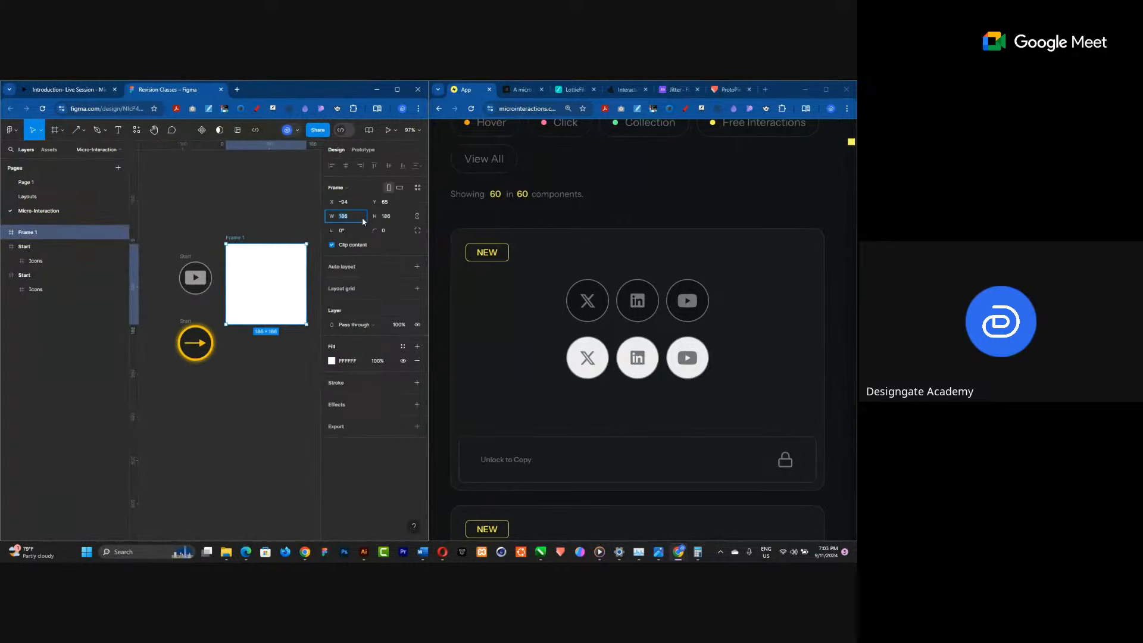
{"action": "type", "text": "100"}
{"action": "key", "text": "Return"}
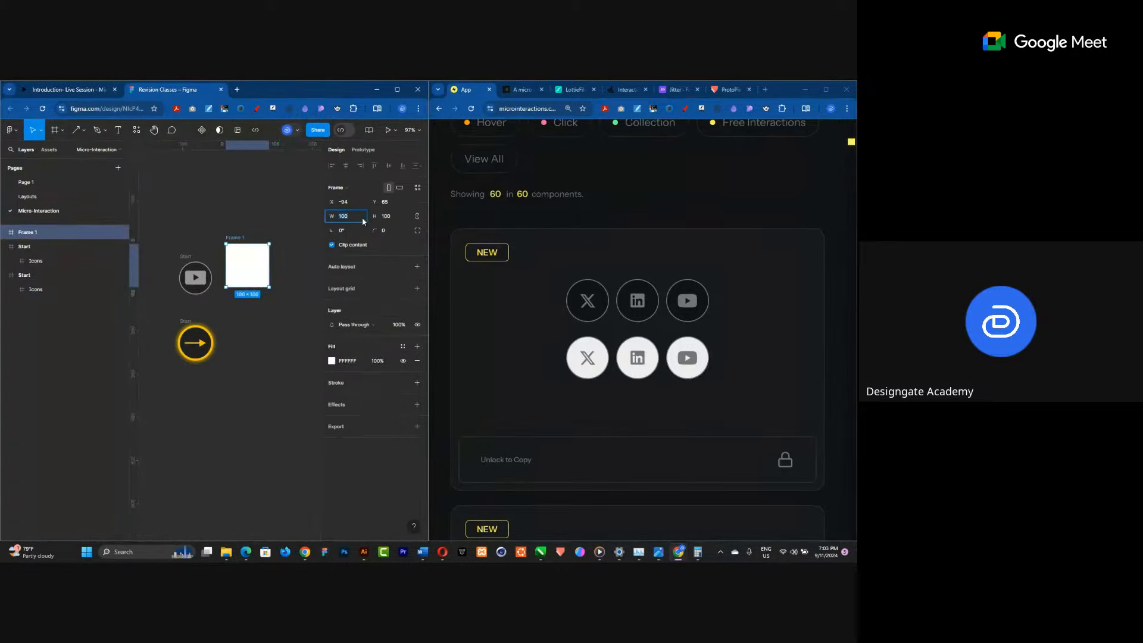
{"action": "type", "text": "150"}
{"action": "key", "text": "Return"}
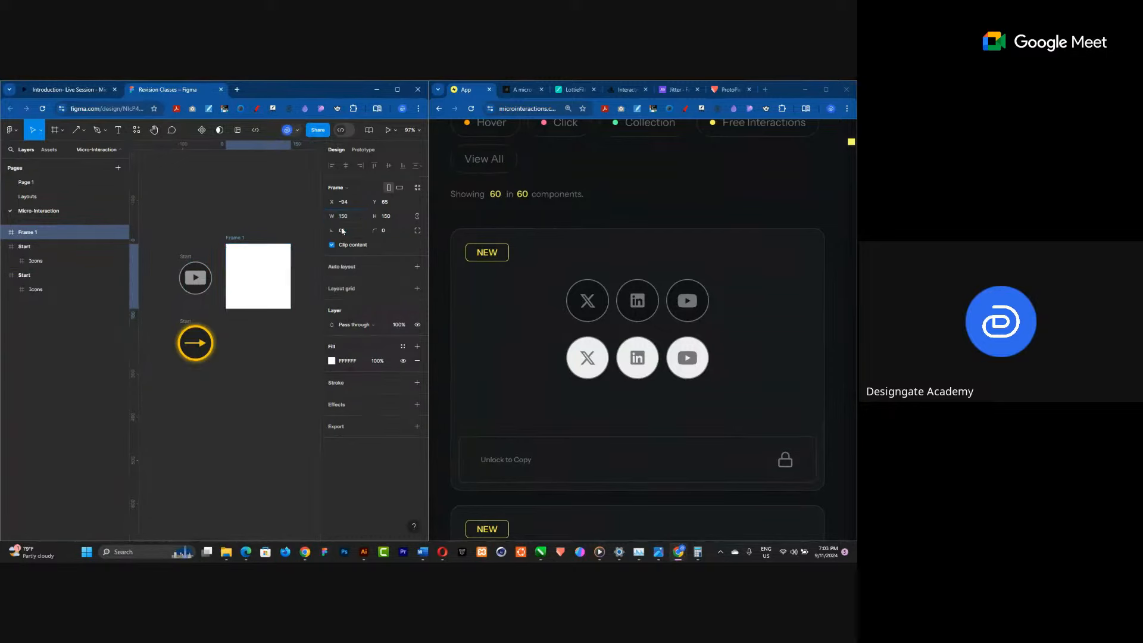
Move the upper grey play circle into the new frame and centre it horizontally and vertically.
{"action": "left_click_drag", "start_coordinate": [185, 261], "coordinate": [251, 263]}
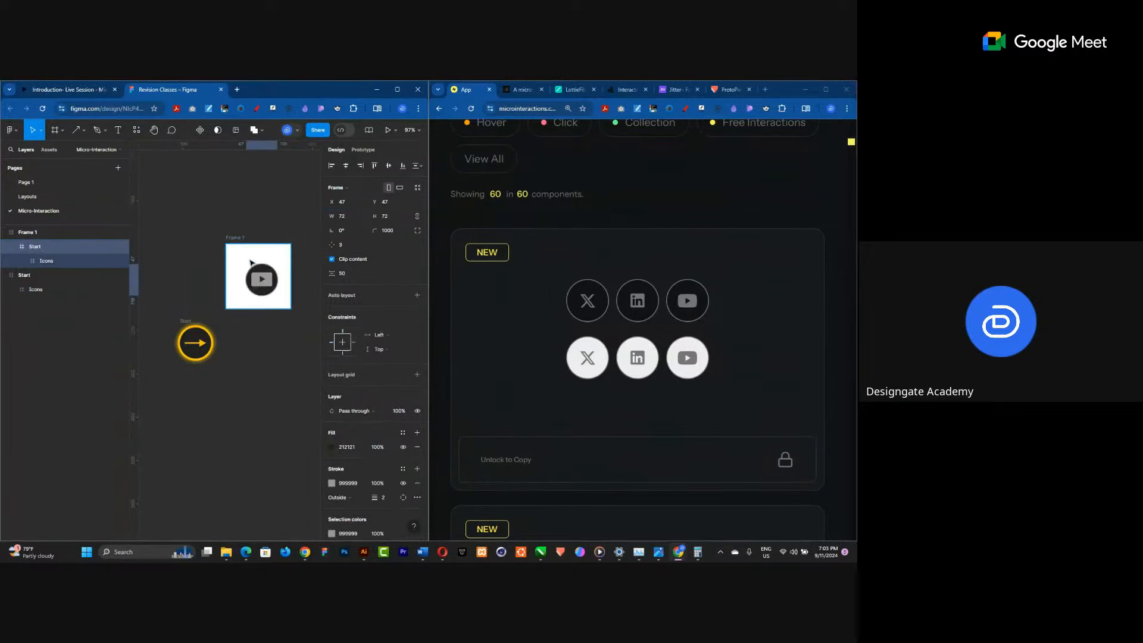
{"action": "left_click", "coordinate": [345, 165]}
{"action": "left_click", "coordinate": [389, 167]}
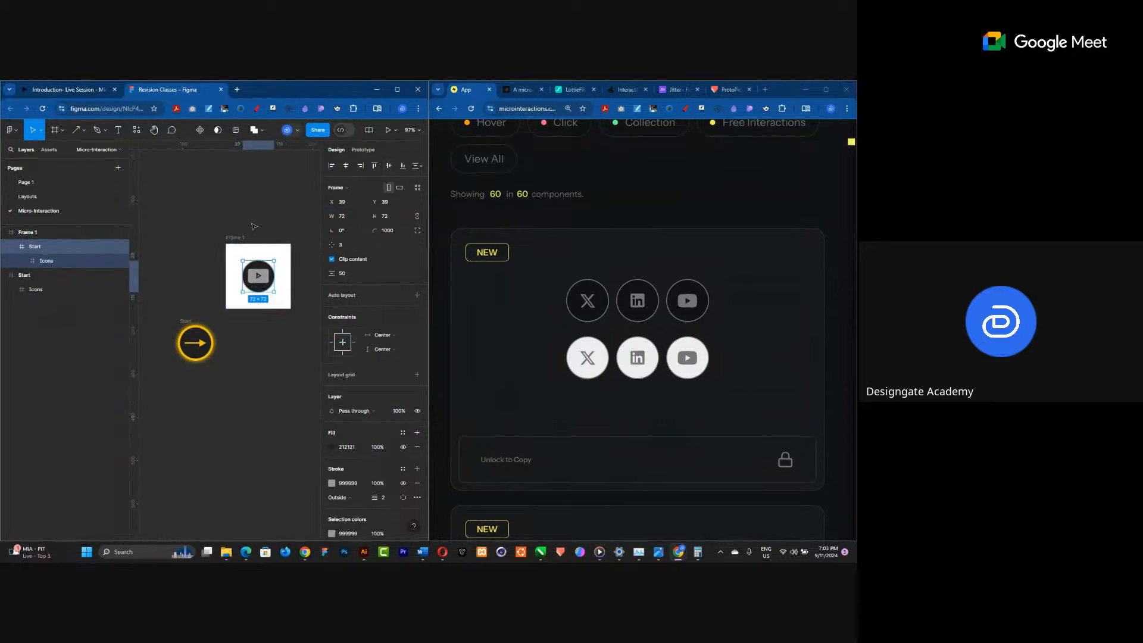
Duplicate the frame below the original and delete the grey circle from the copy.
{"action": "left_click", "coordinate": [238, 237]}
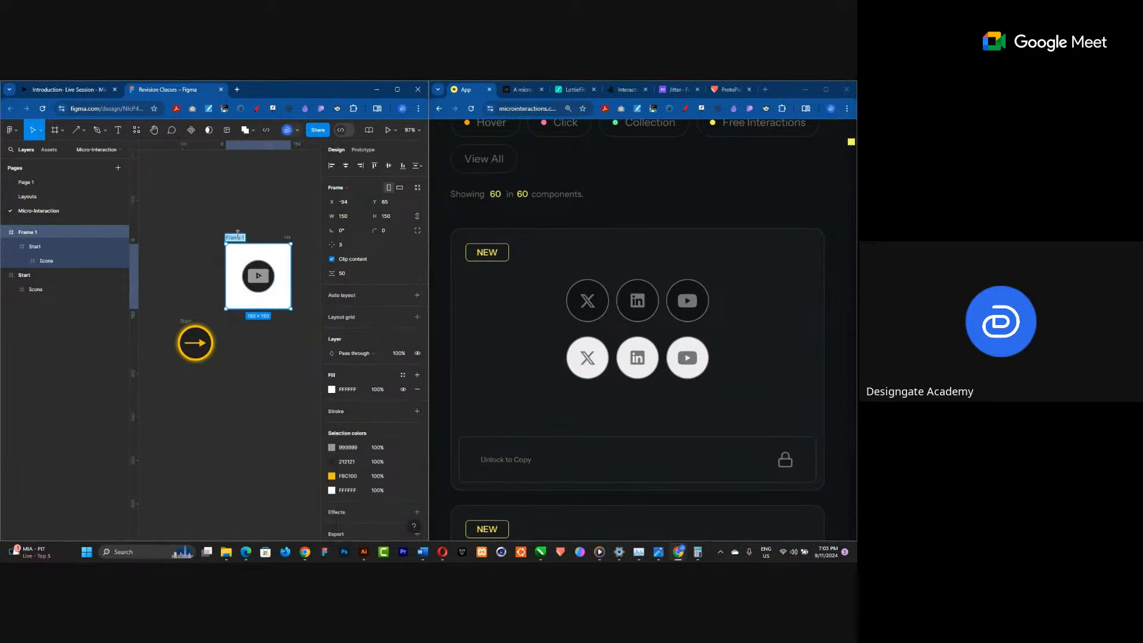
{"action": "key", "text": "Escape"}
{"action": "left_click", "coordinate": [236, 239]}
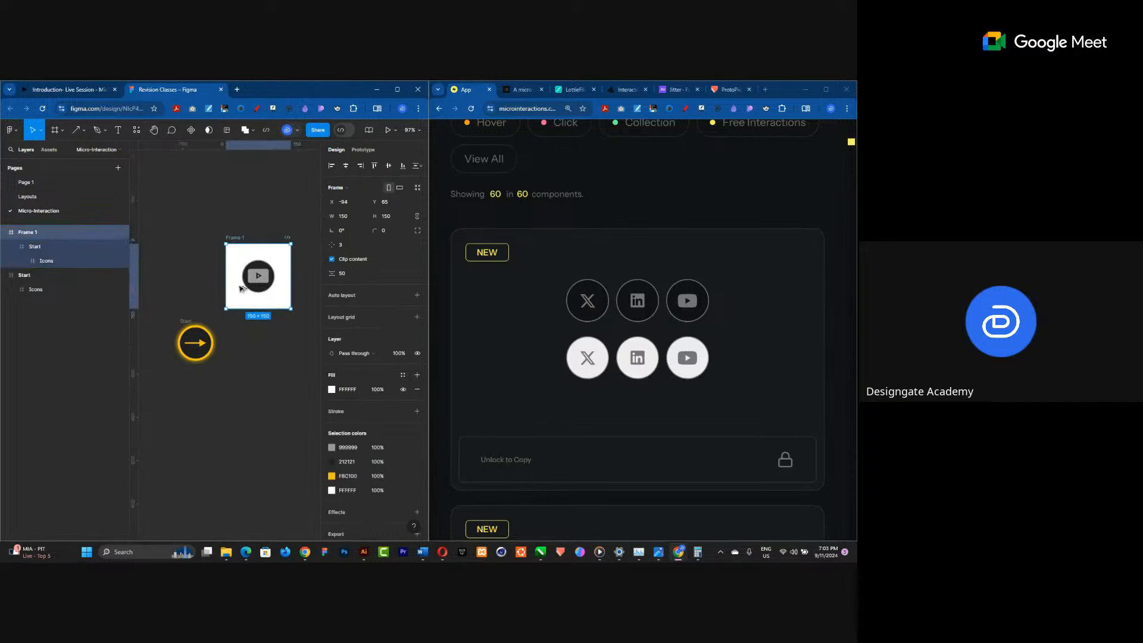
{"action": "left_click_drag", "start_coordinate": [261, 275], "coordinate": [265, 384]}
{"action": "left_click", "coordinate": [265, 383]}
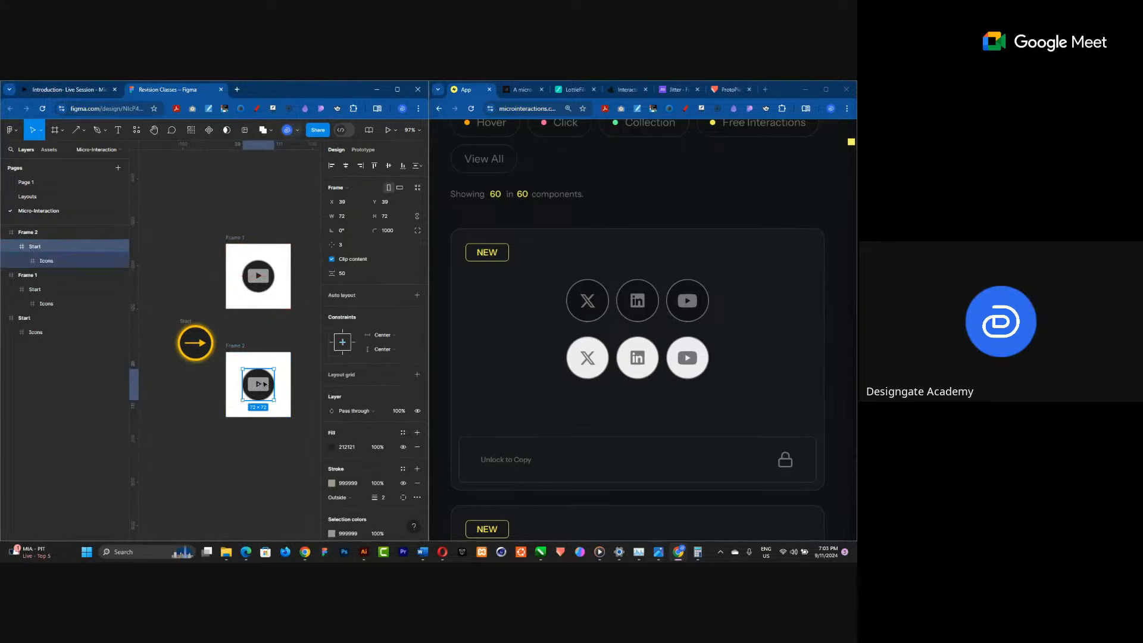
{"action": "key", "text": "Delete"}
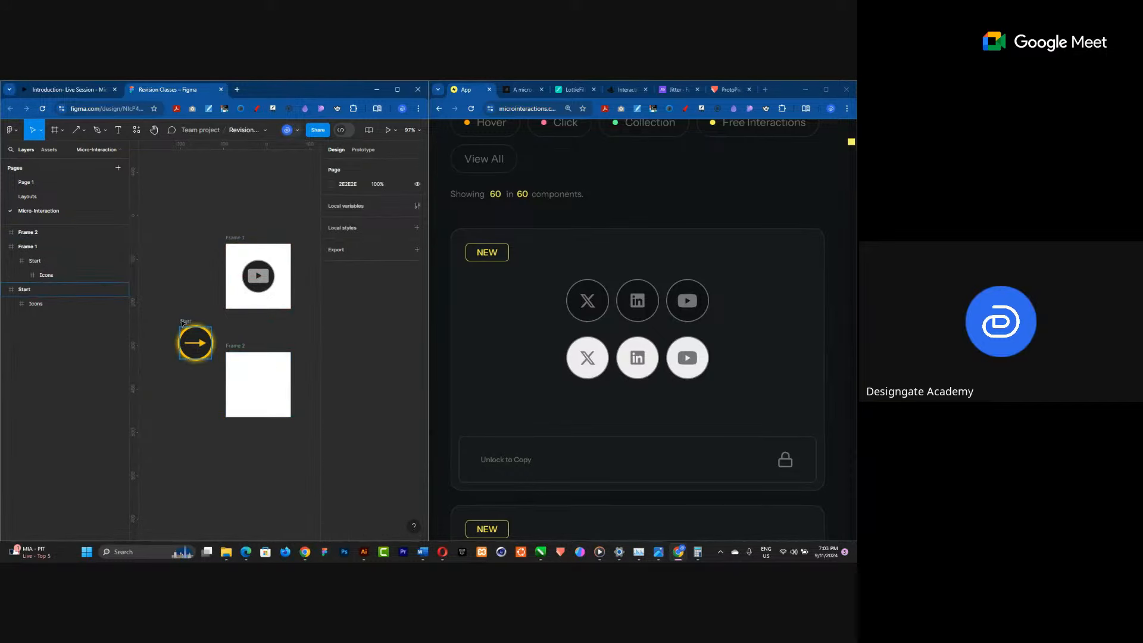
Move the yellow arrow circle into the second frame and centre it horizontally and vertically.
{"action": "left_click_drag", "start_coordinate": [202, 340], "coordinate": [248, 376]}
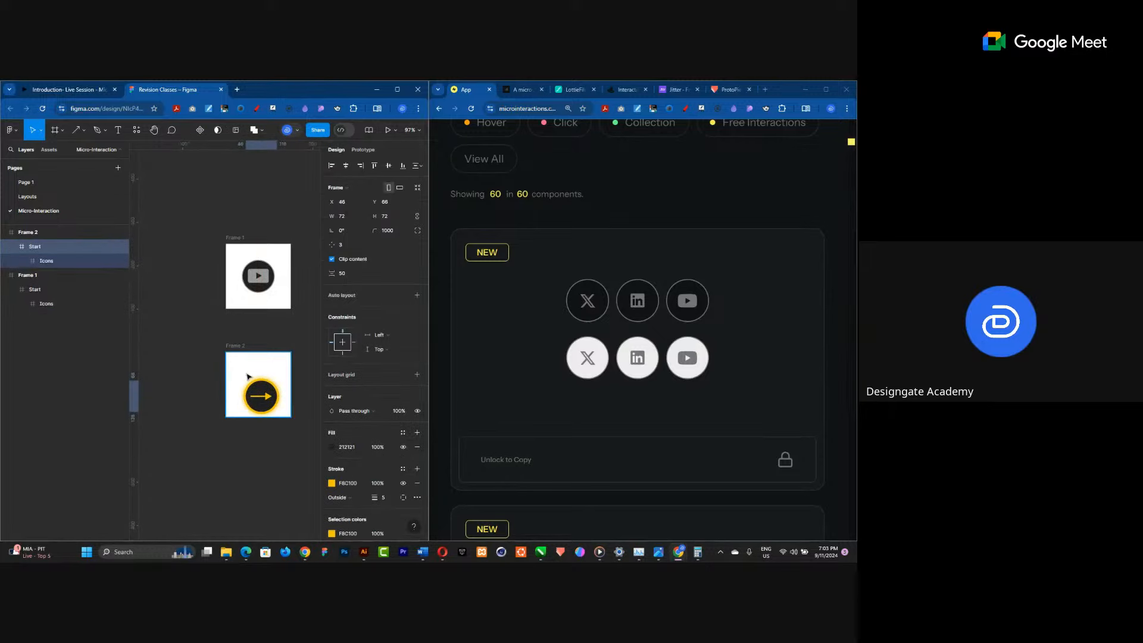
{"action": "left_click", "coordinate": [345, 166]}
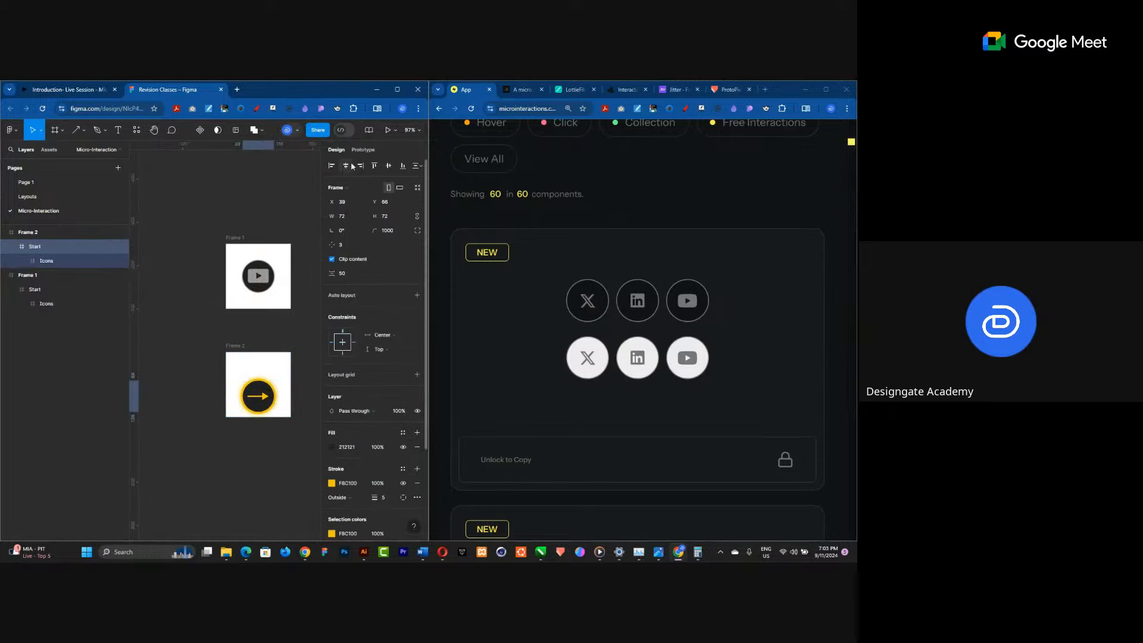
{"action": "left_click", "coordinate": [389, 165]}
{"action": "scroll", "coordinate": [286, 363], "scroll_direction": "up", "scroll_amount": 5, "text": "ctrl"}
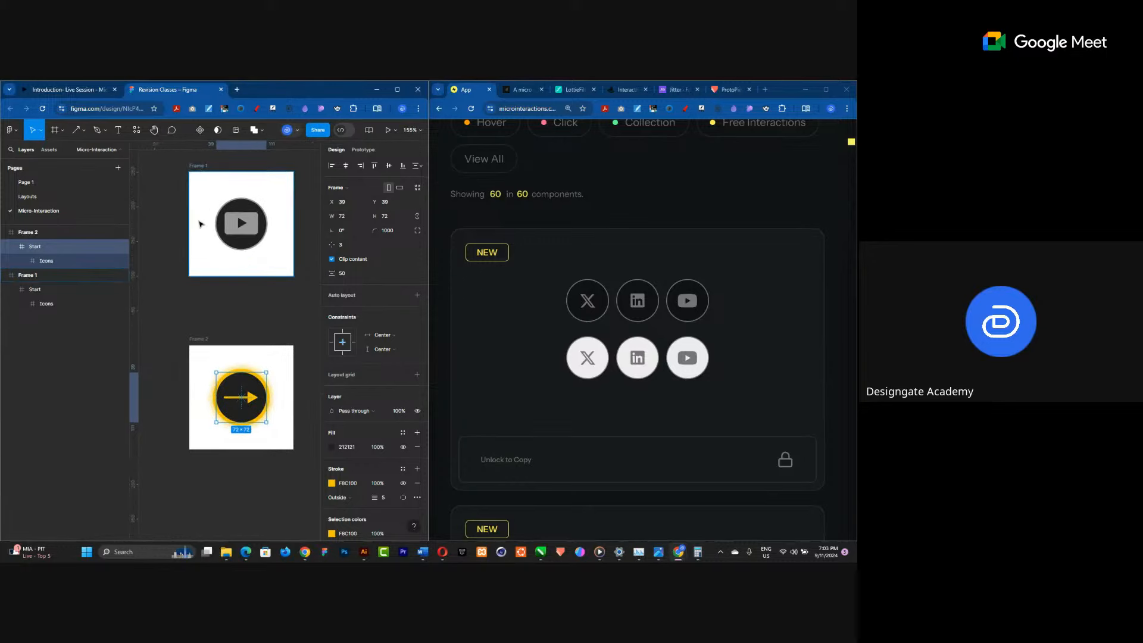
Select both frames and remove their white fill.
{"action": "left_click", "coordinate": [204, 264]}
{"action": "left_click", "coordinate": [203, 340], "text": "shift"}
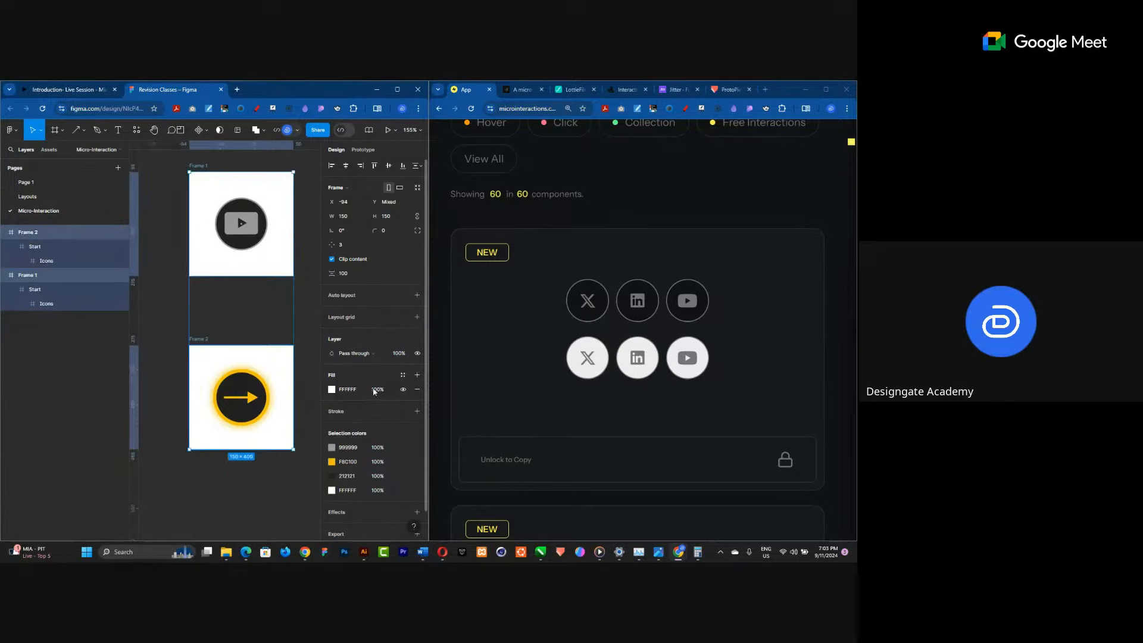
{"action": "left_click", "coordinate": [416, 390]}
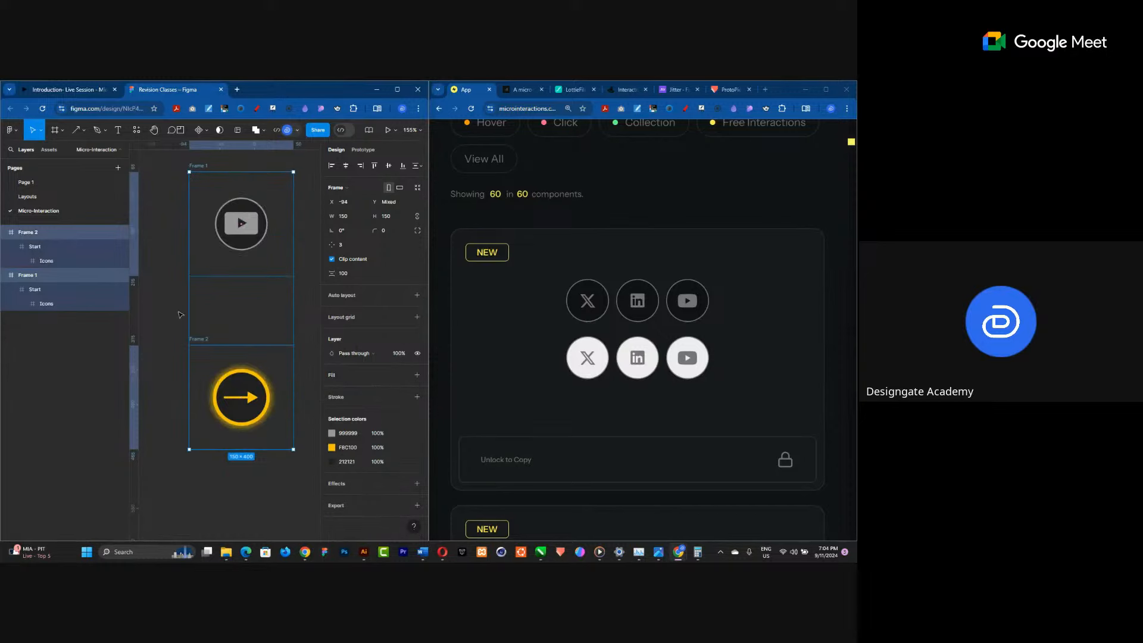
Select both frames together and combine them into a component set.
{"action": "left_click", "coordinate": [181, 314]}
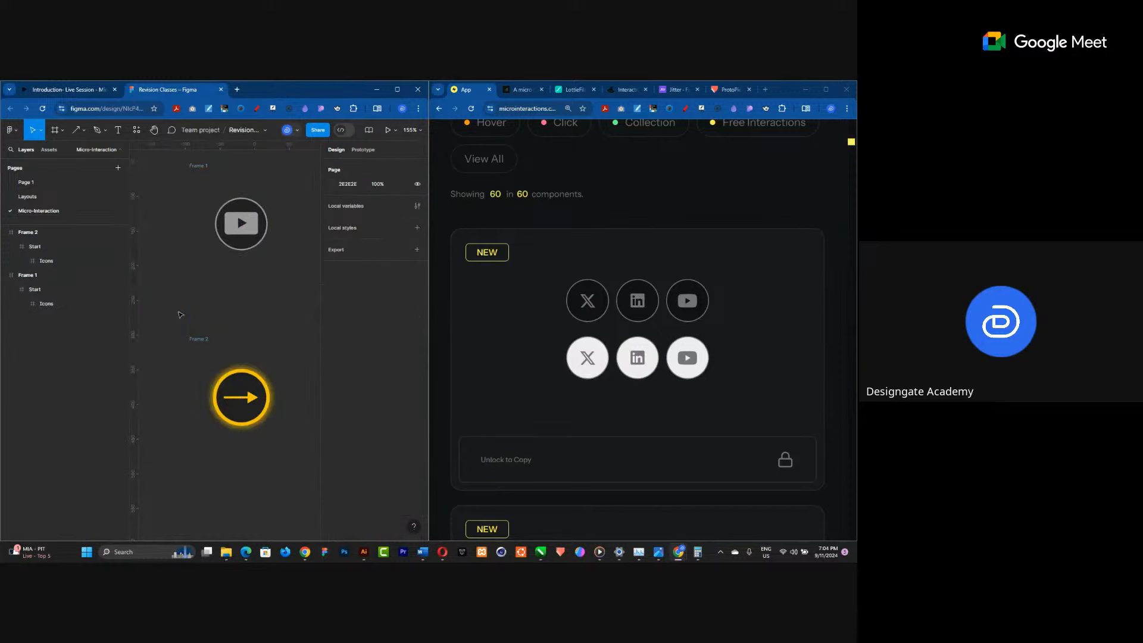
{"action": "left_click", "coordinate": [196, 175]}
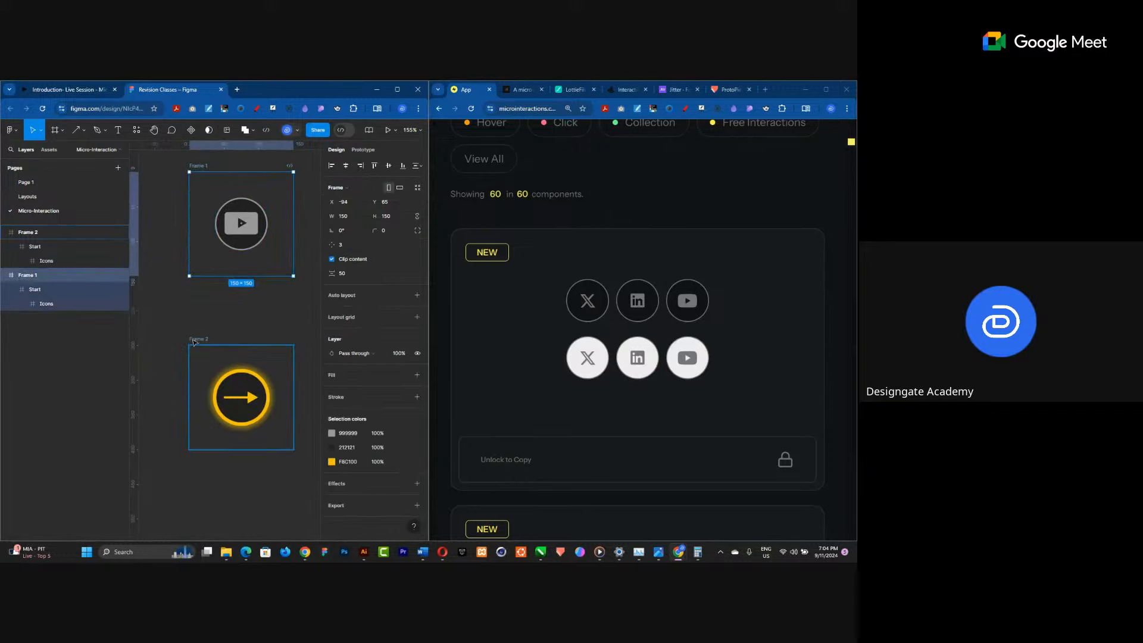
{"action": "left_click", "coordinate": [194, 341]}
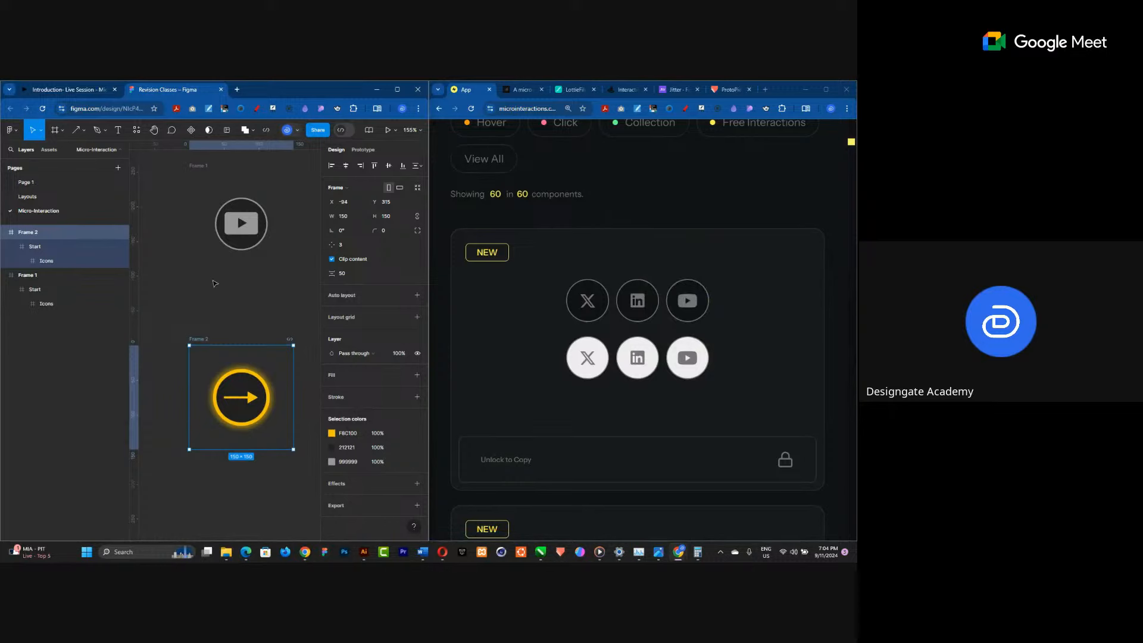
{"action": "left_click", "coordinate": [215, 284]}
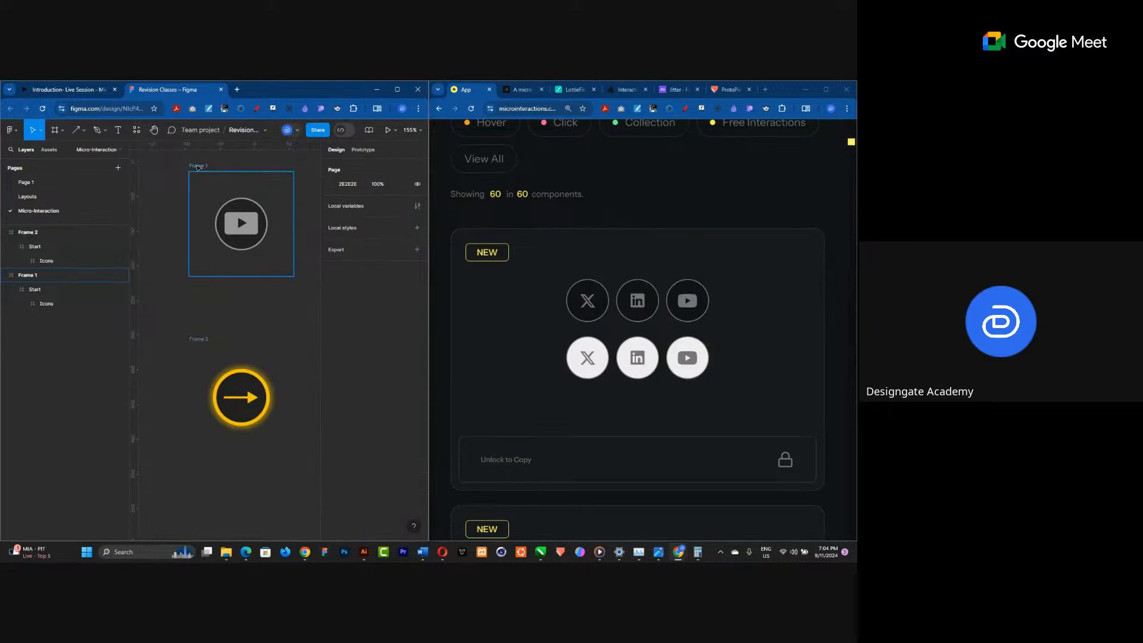
{"action": "left_click", "coordinate": [198, 167]}
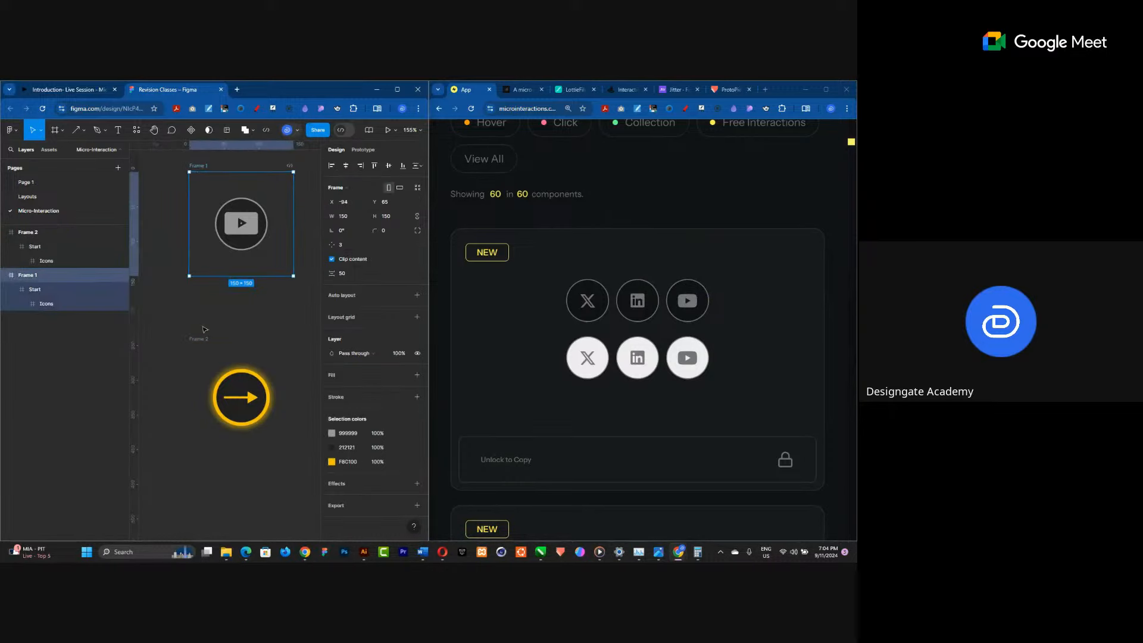
{"action": "left_click", "coordinate": [203, 341], "text": "shift"}
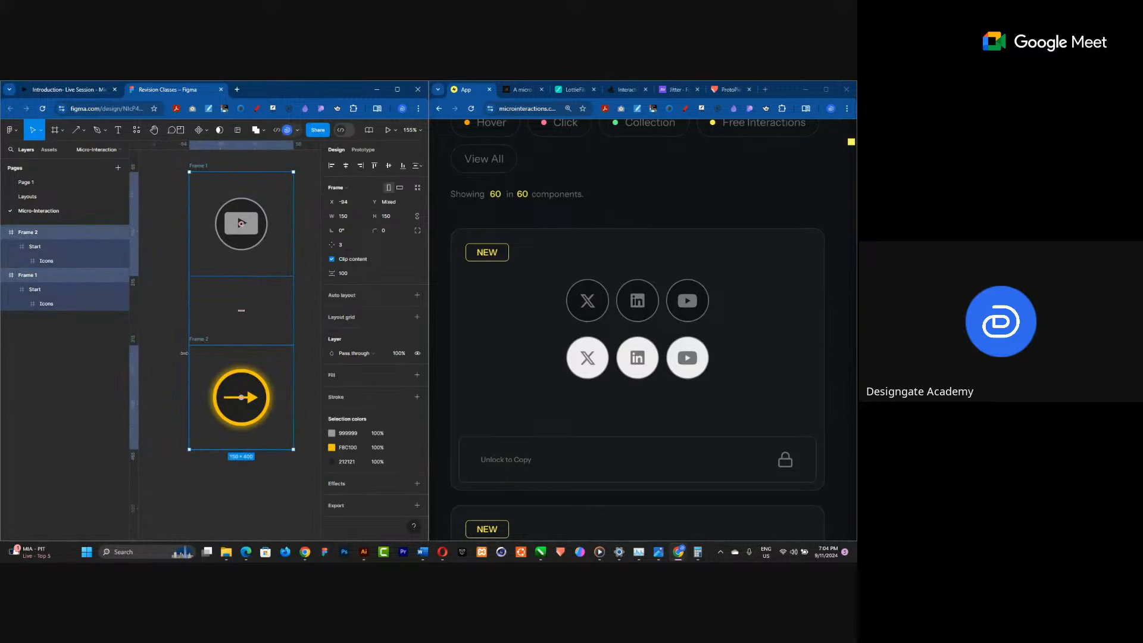
{"action": "left_click", "coordinate": [203, 130]}
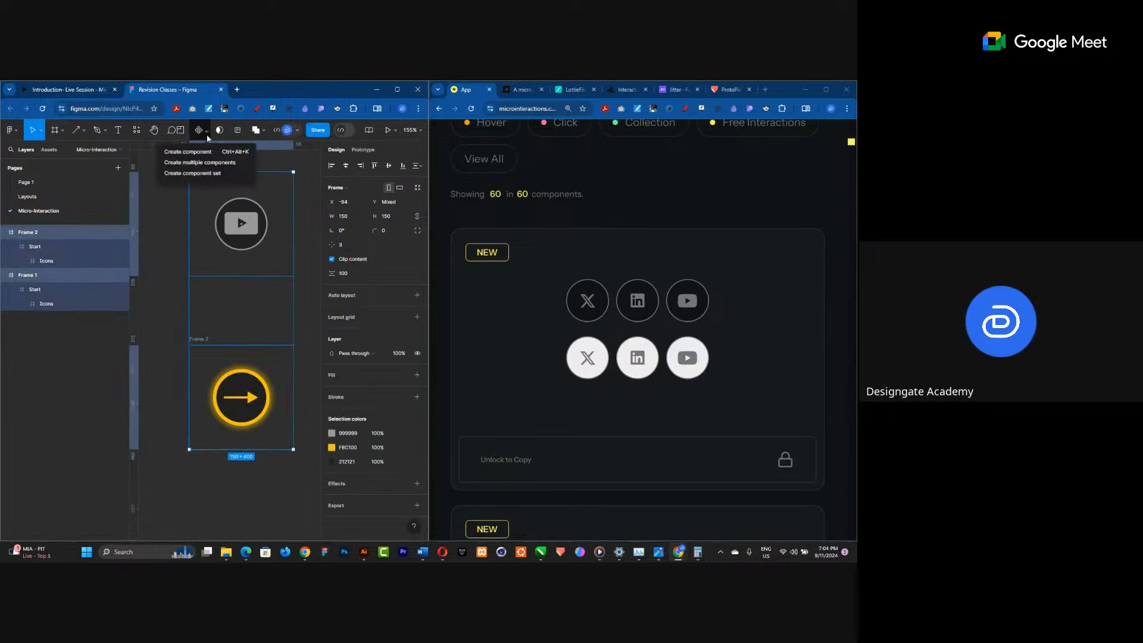
{"action": "left_click", "coordinate": [203, 173]}
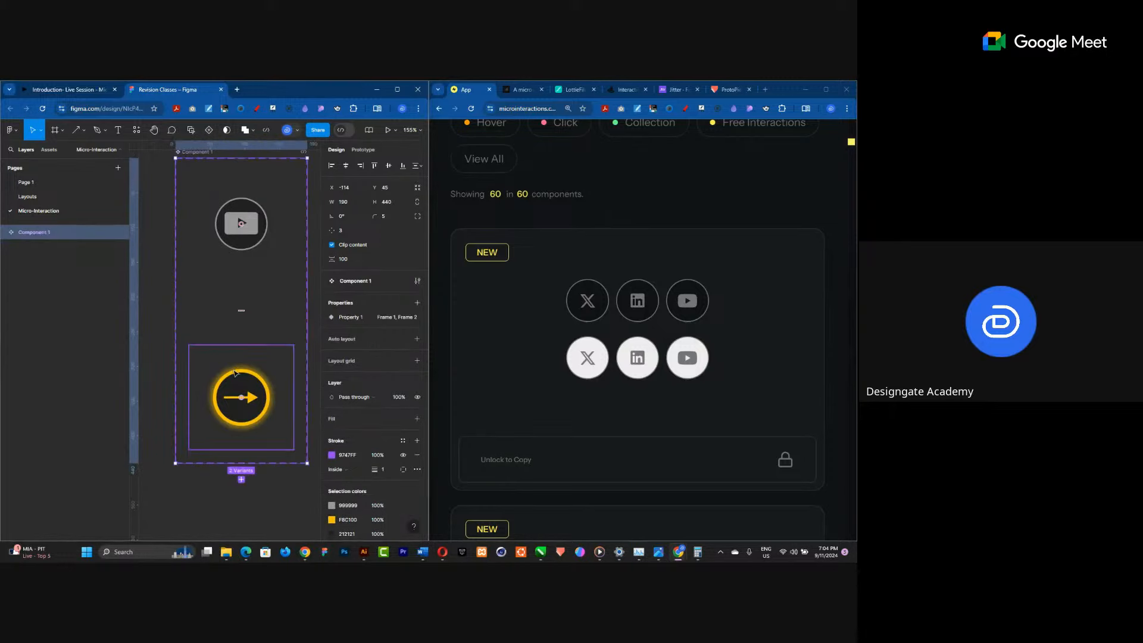
Rename the component set as Social media logo animation.
{"action": "scroll", "coordinate": [227, 351], "scroll_direction": "down", "scroll_amount": 2}
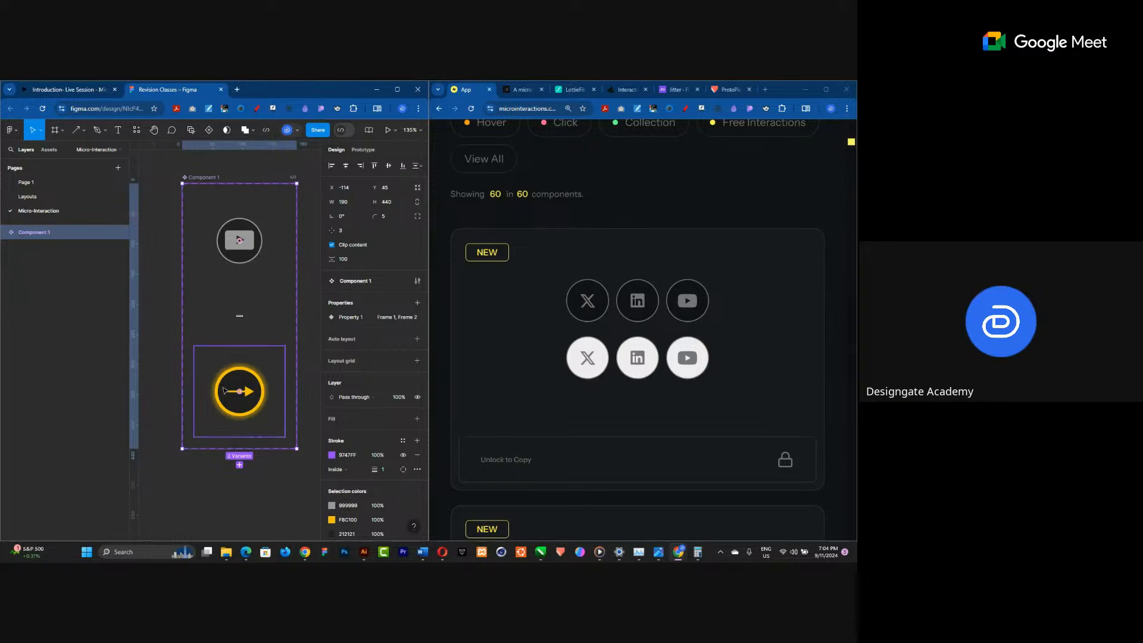
{"action": "double_click", "coordinate": [198, 178]}
{"action": "type", "text": "Arrow"}
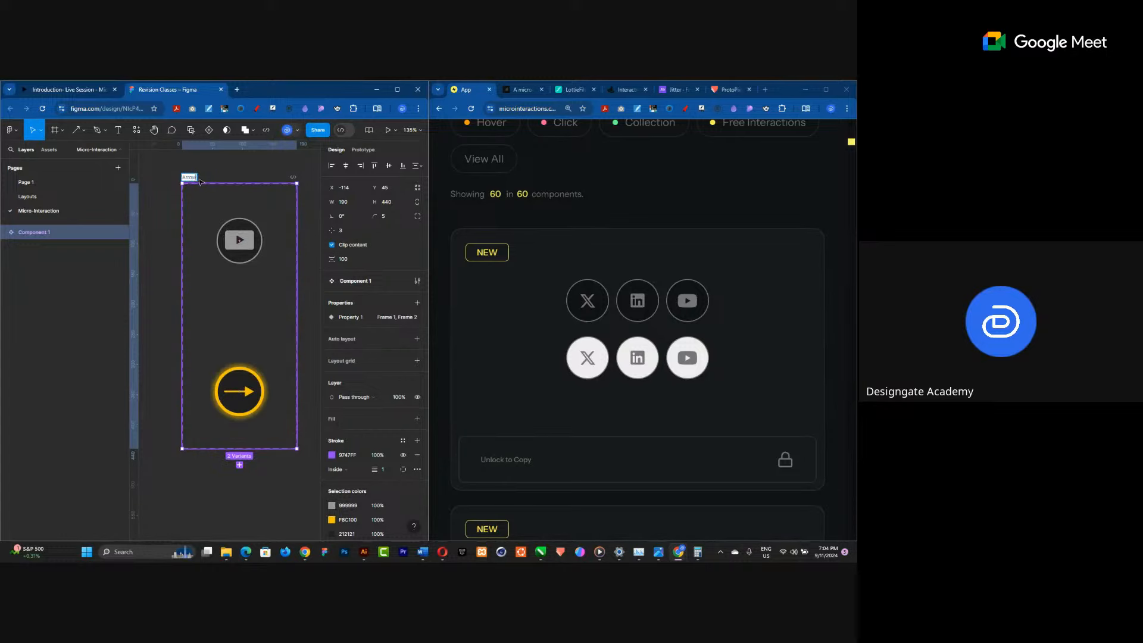
{"action": "key", "text": "BackSpace"}
{"action": "key", "text": "BackSpace"}
{"action": "key", "text": "BackSpace"}
{"action": "key", "text": "BackSpace"}
{"action": "key", "text": "BackSpace"}
{"action": "type", "text": "Social Reel"}
{"action": "type", "text": " logo animati"}
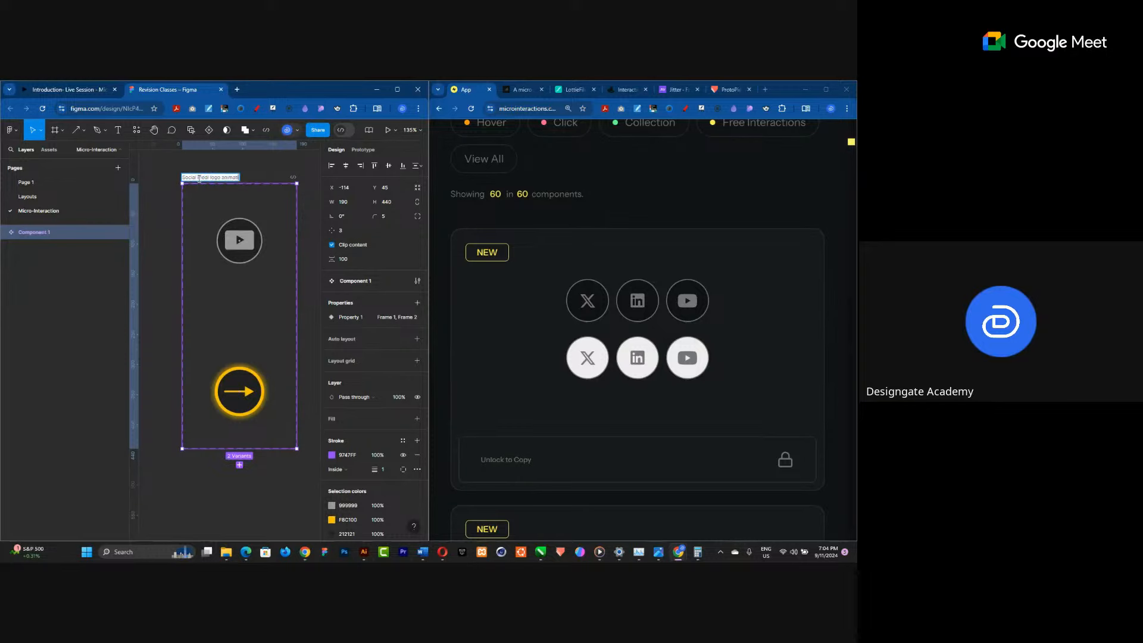
{"action": "type", "text": "on"}
{"action": "key", "text": "Return"}
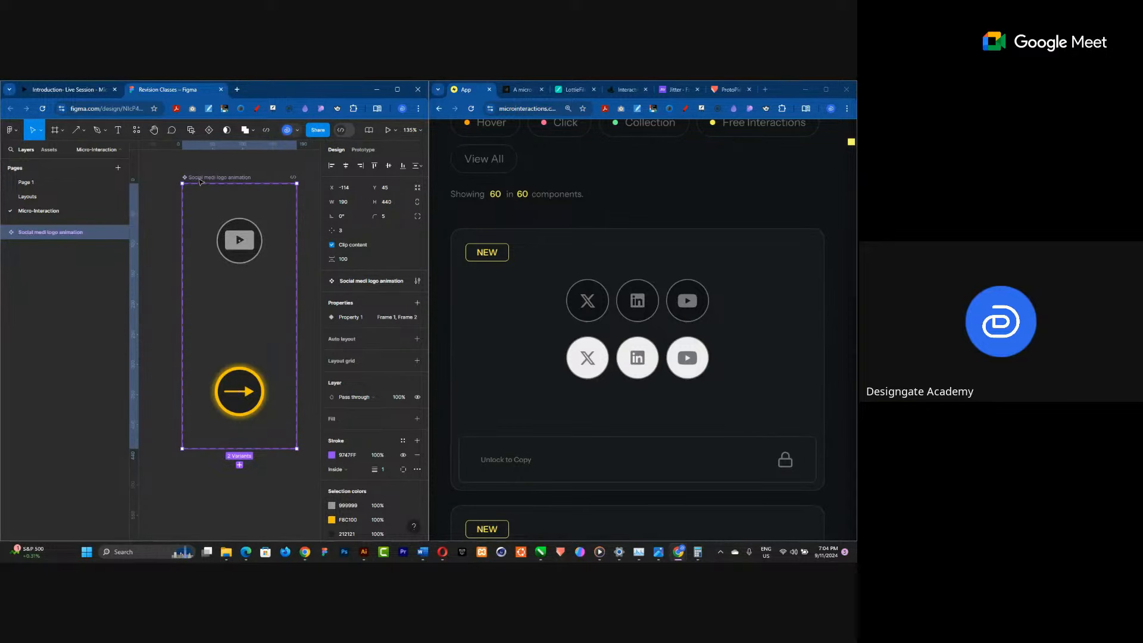
{"action": "double_click", "coordinate": [218, 176]}
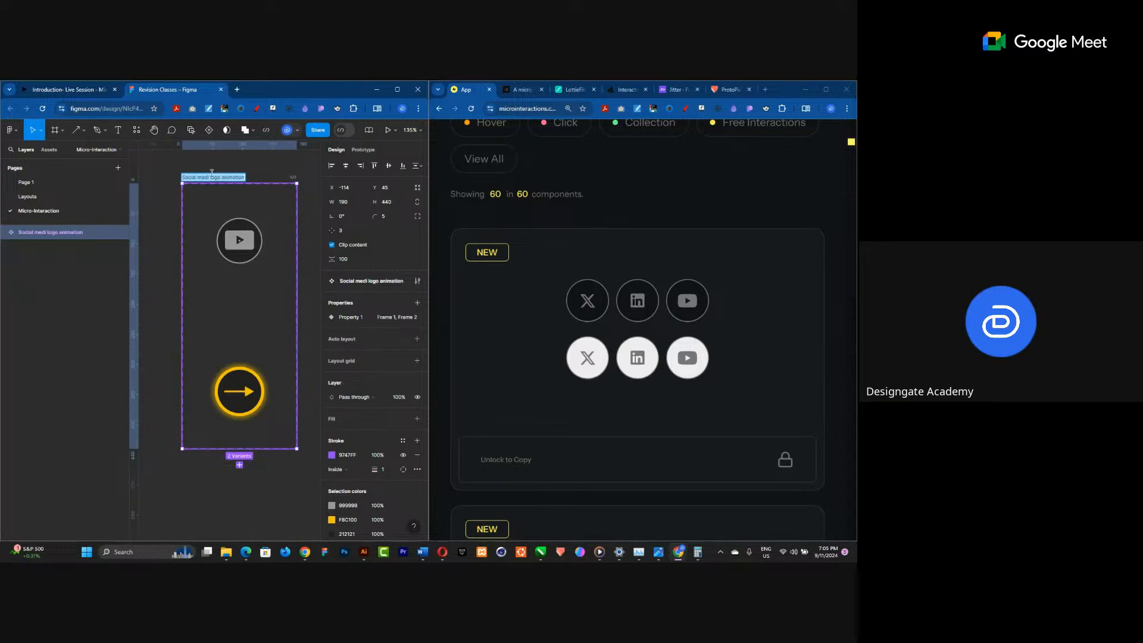
{"action": "left_click", "coordinate": [210, 177]}
{"action": "type", "text": "a"}
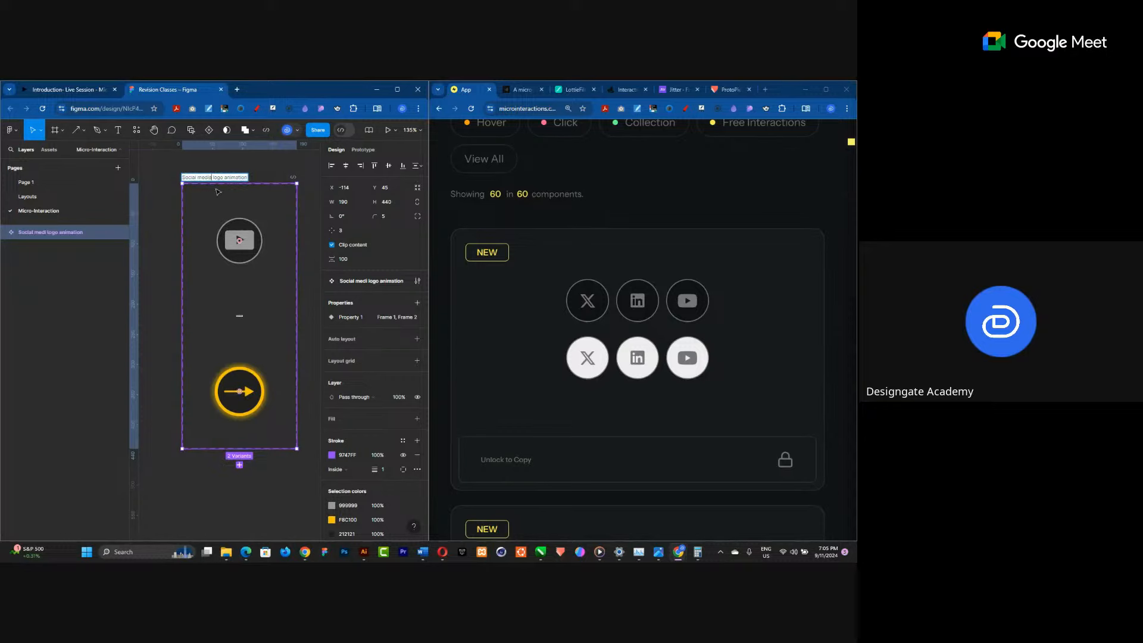
{"action": "key", "text": "Return"}
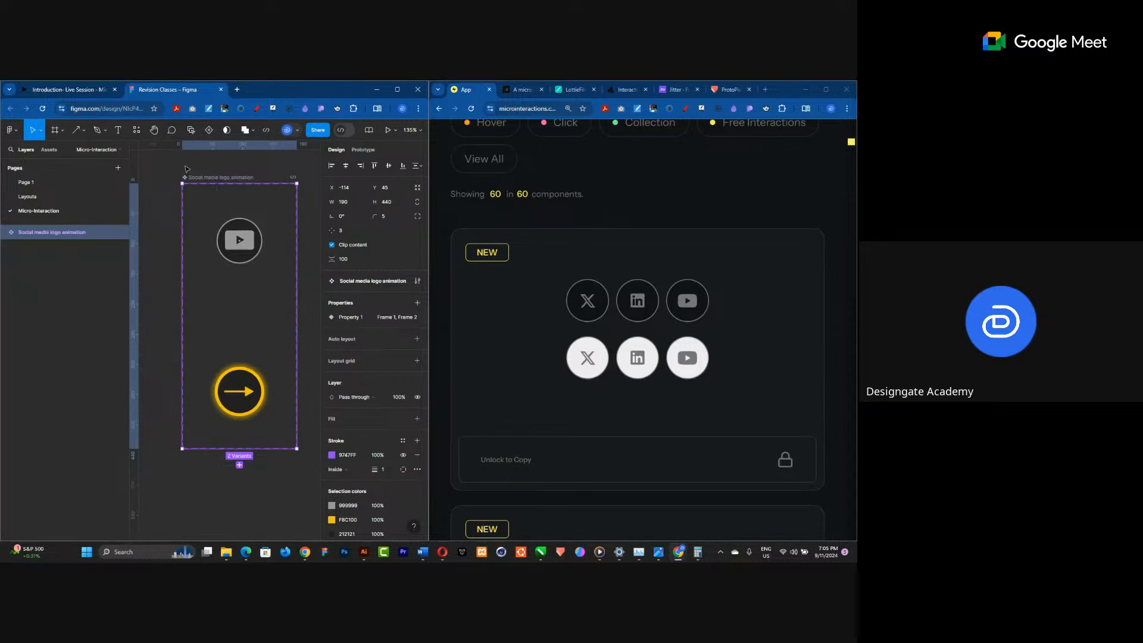
In prototype mode, connect the upper variant to the lower one with a While hovering trigger.
{"action": "left_click", "coordinate": [368, 150]}
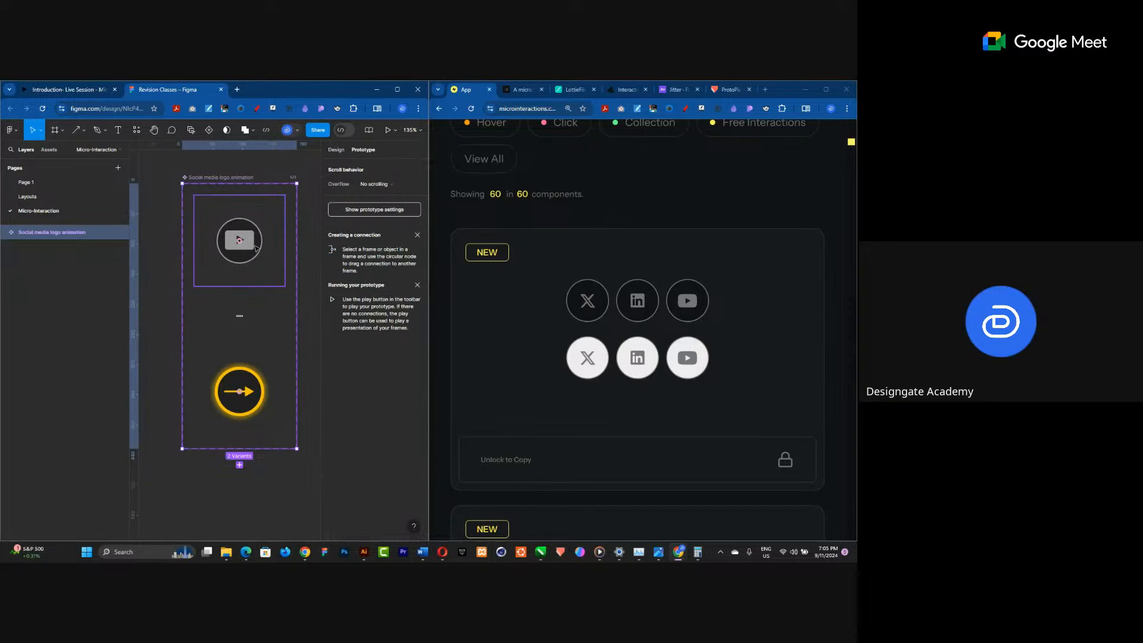
{"action": "left_click", "coordinate": [255, 249]}
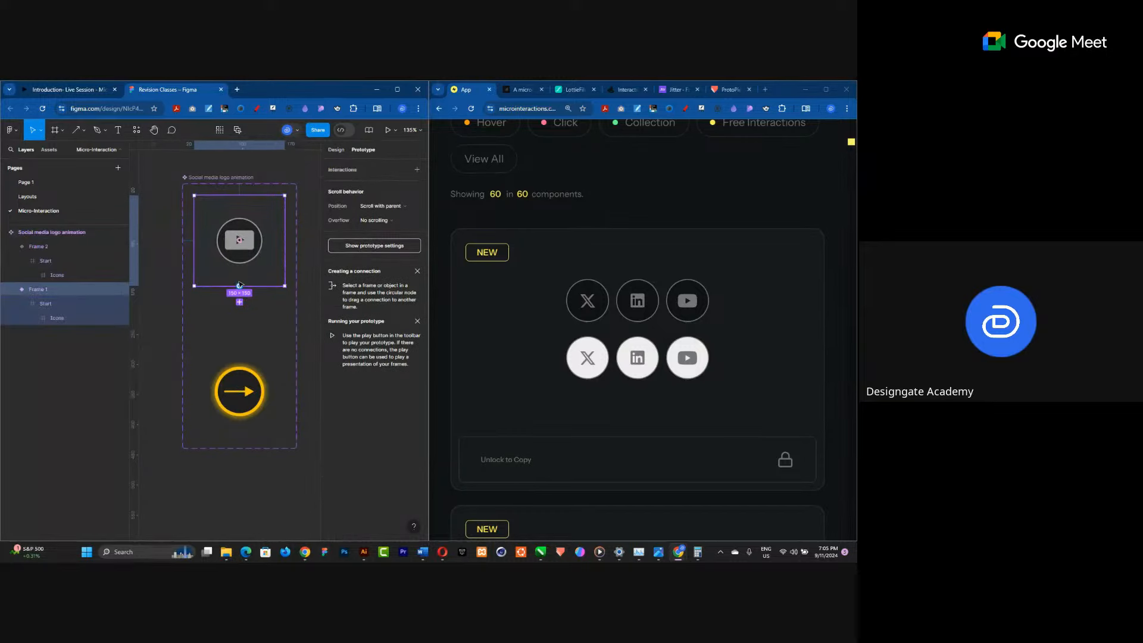
{"action": "left_click_drag", "start_coordinate": [239, 286], "coordinate": [252, 376]}
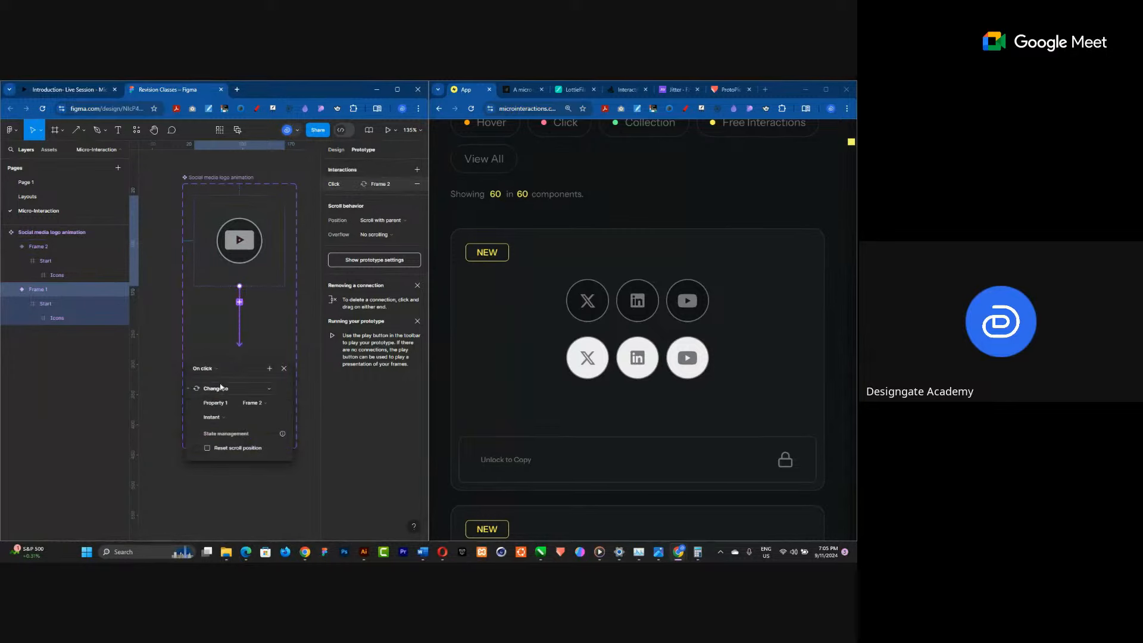
{"action": "left_click", "coordinate": [206, 369]}
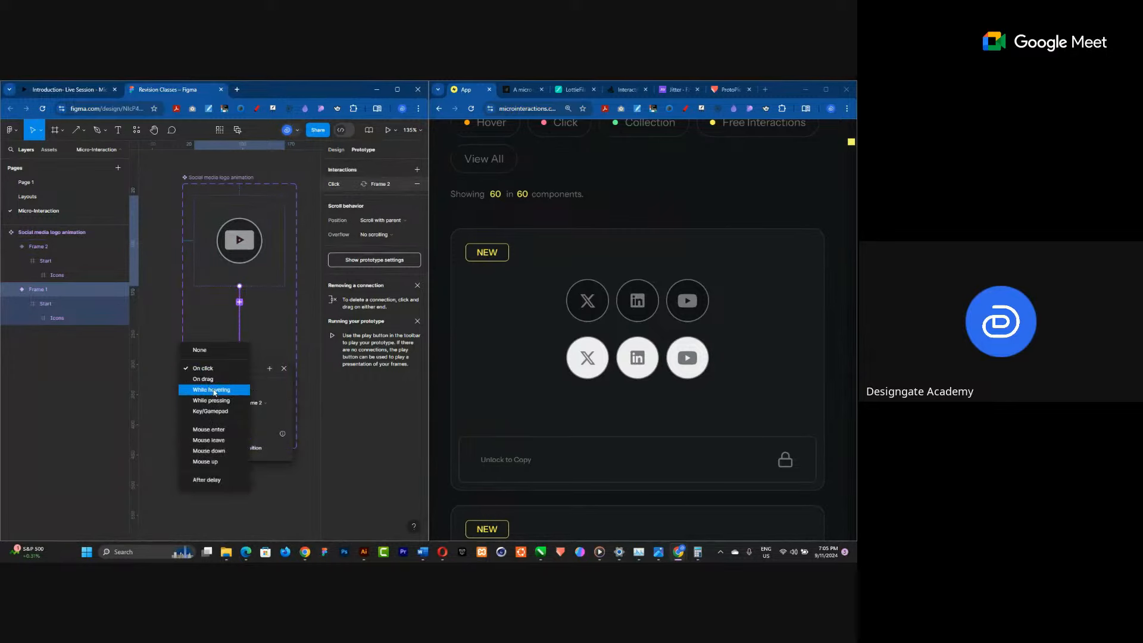
{"action": "left_click", "coordinate": [210, 392]}
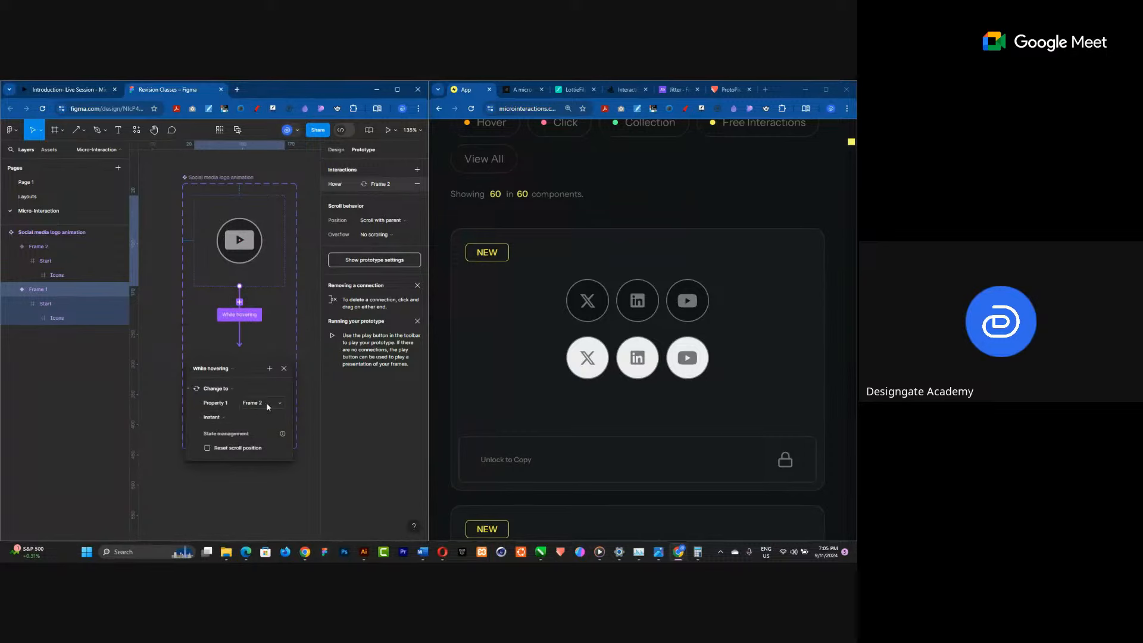
Set the While hovering interaction's animation to Smart animate.
{"action": "left_click", "coordinate": [220, 418]}
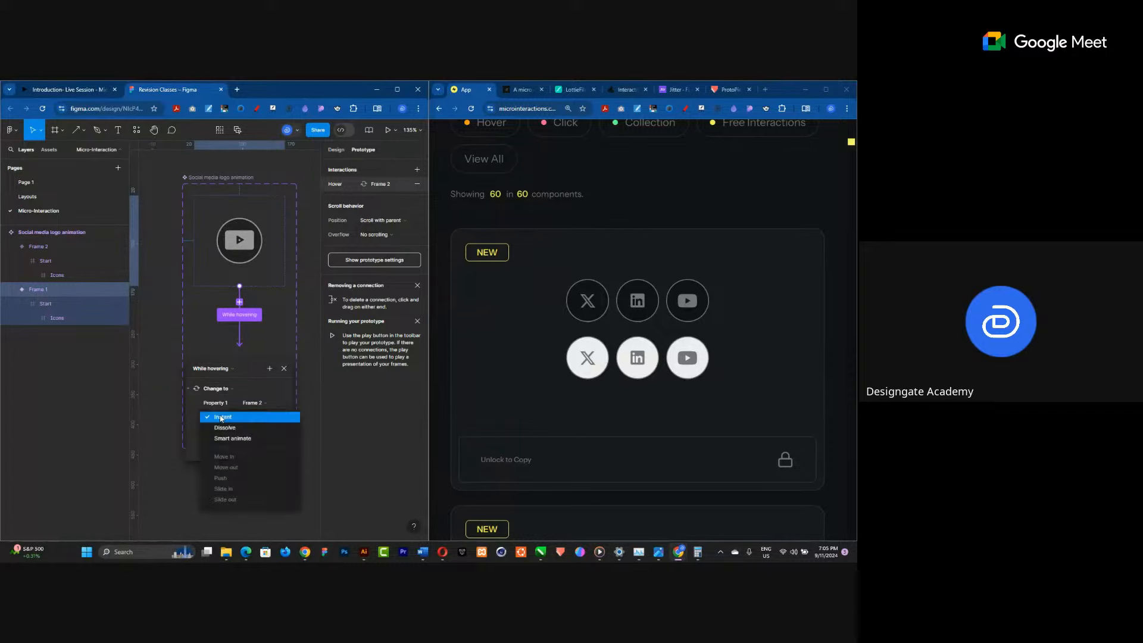
{"action": "left_click", "coordinate": [224, 438]}
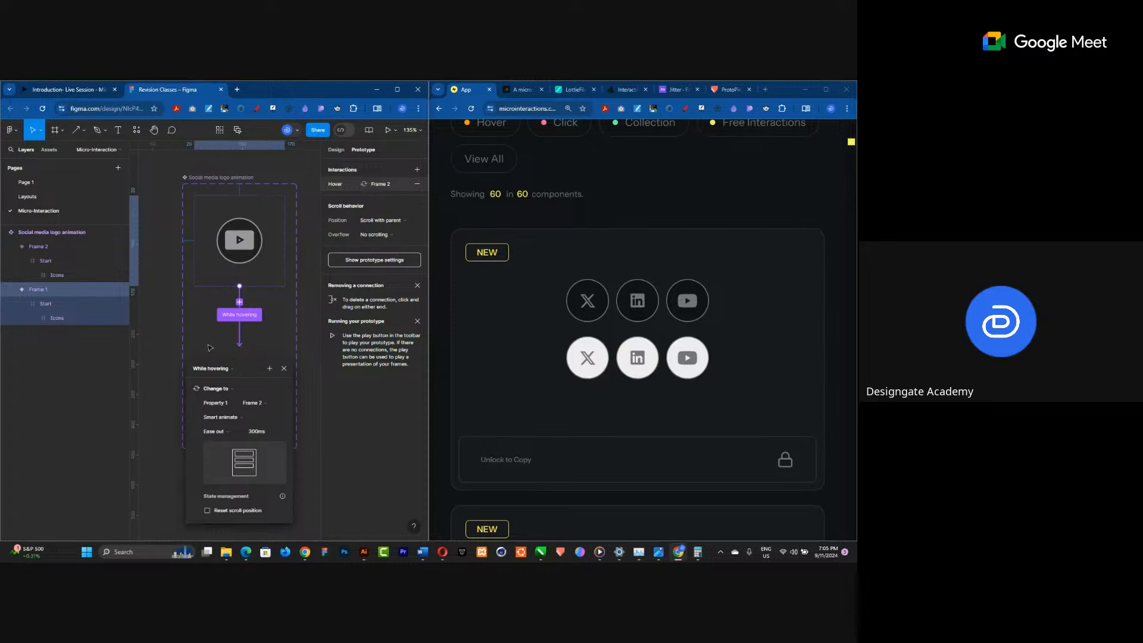
{"action": "left_click", "coordinate": [208, 340]}
Connect the lower variant back to the upper one with a Mouse leave trigger.
{"action": "left_click", "coordinate": [250, 351]}
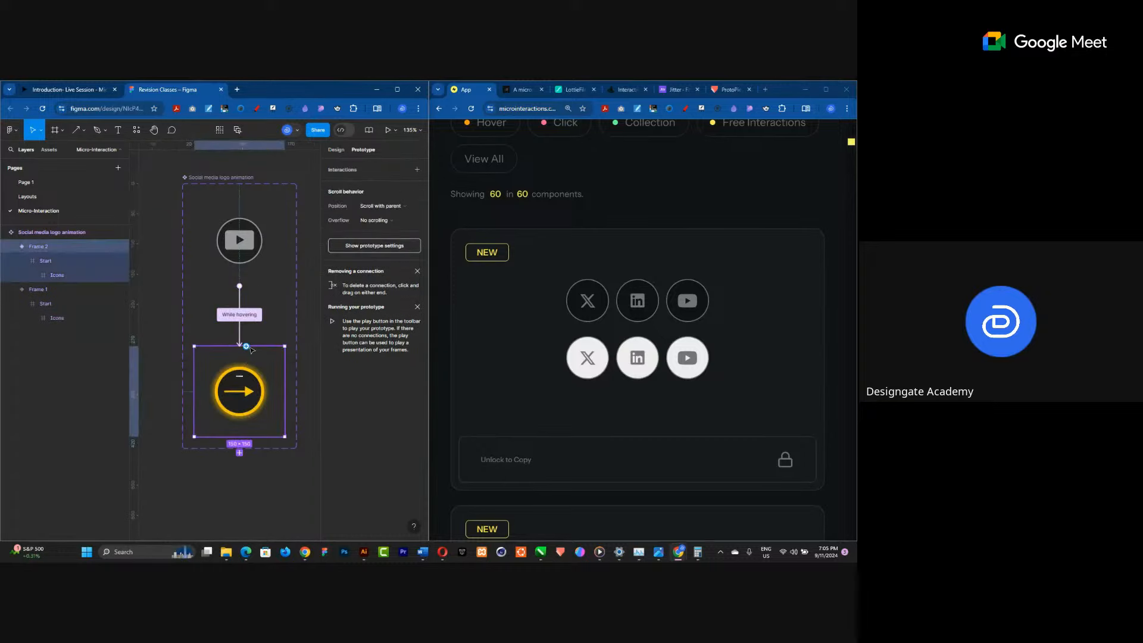
{"action": "left_click_drag", "start_coordinate": [246, 346], "coordinate": [259, 273]}
{"action": "left_click", "coordinate": [206, 314]}
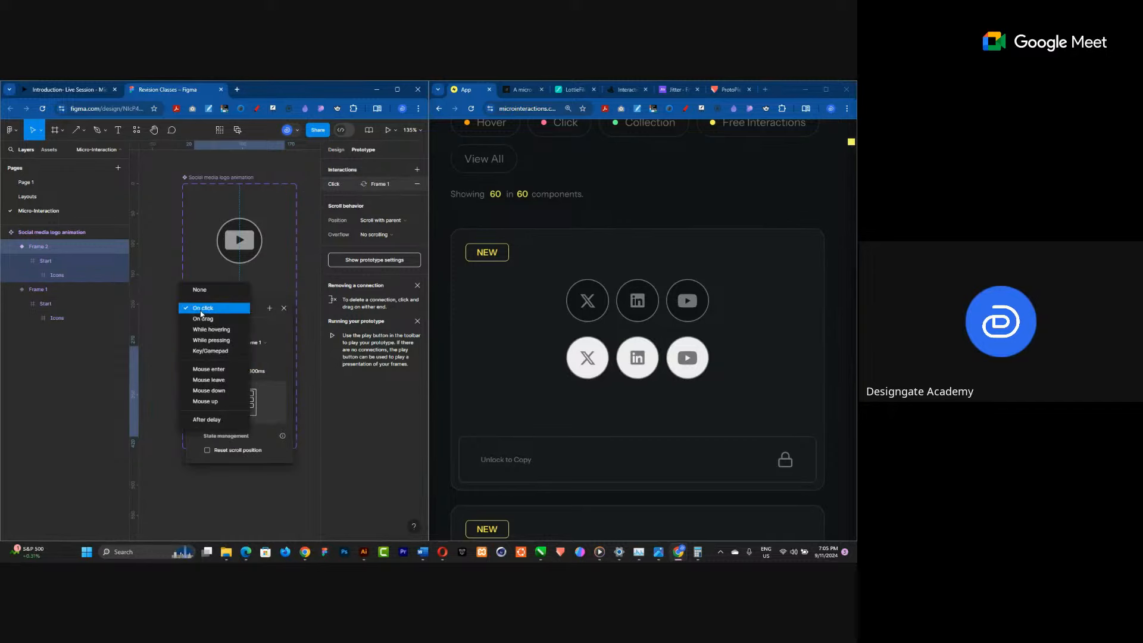
{"action": "left_click", "coordinate": [211, 379]}
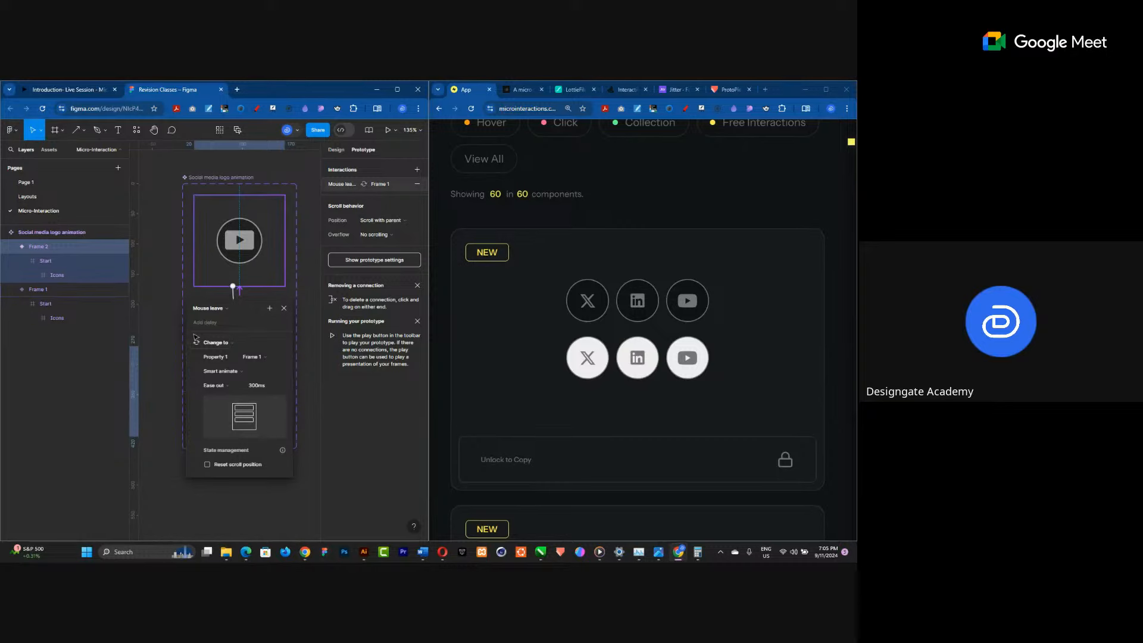
{"action": "left_click", "coordinate": [172, 344]}
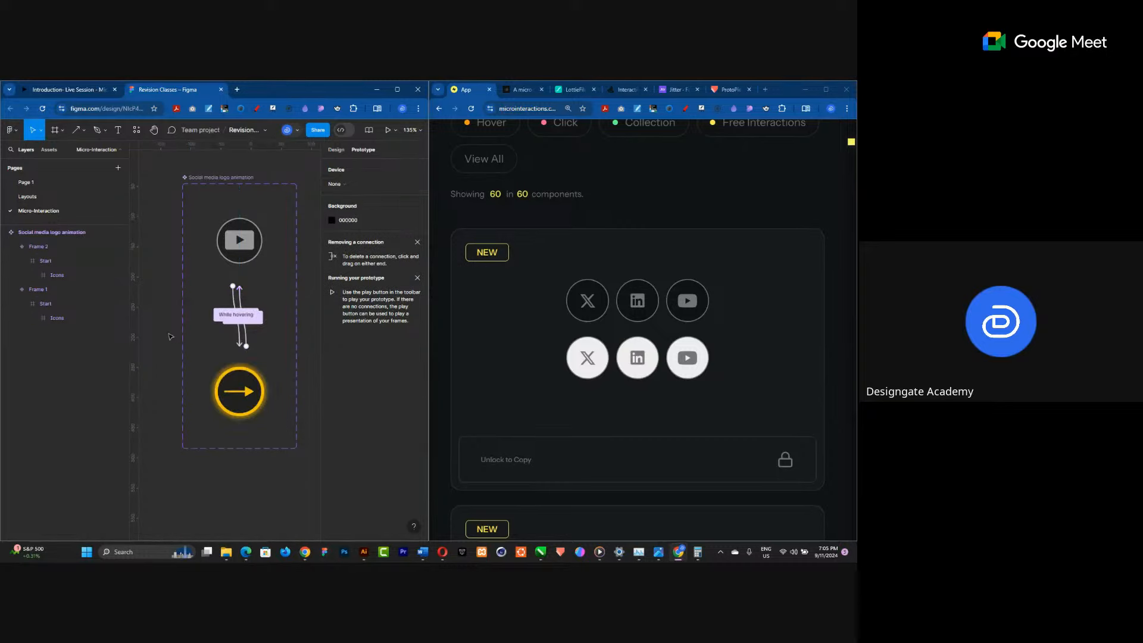
Add an iPhone 14 Plus frame beside the component set.
{"action": "scroll", "coordinate": [234, 335], "scroll_direction": "down", "scroll_amount": 10}
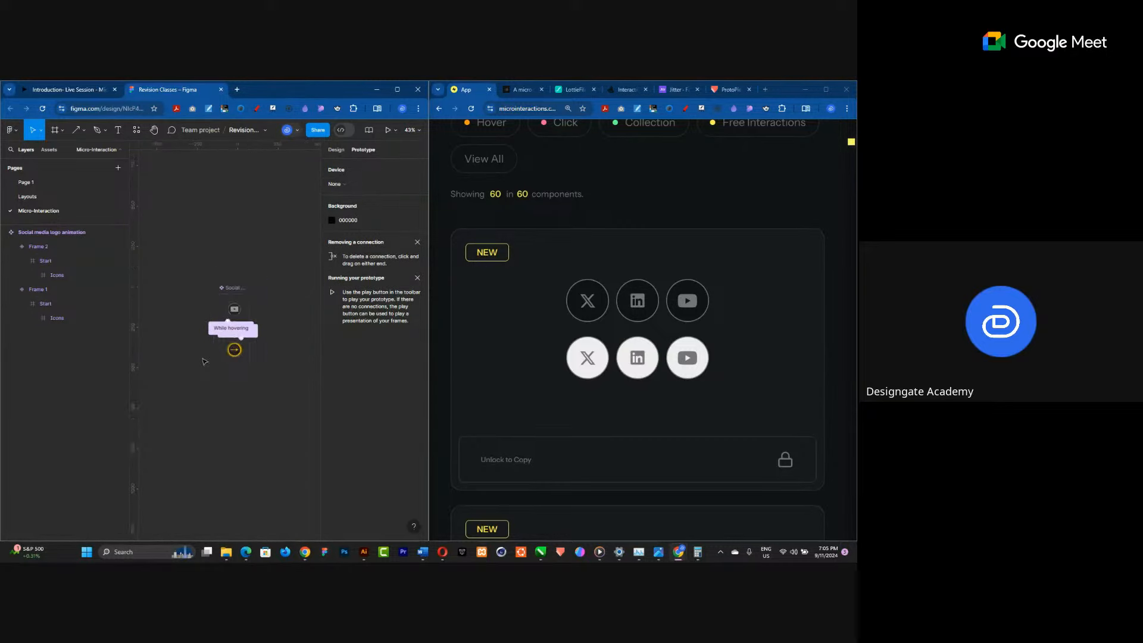
{"action": "scroll", "coordinate": [209, 326], "scroll_direction": "up", "scroll_amount": 3}
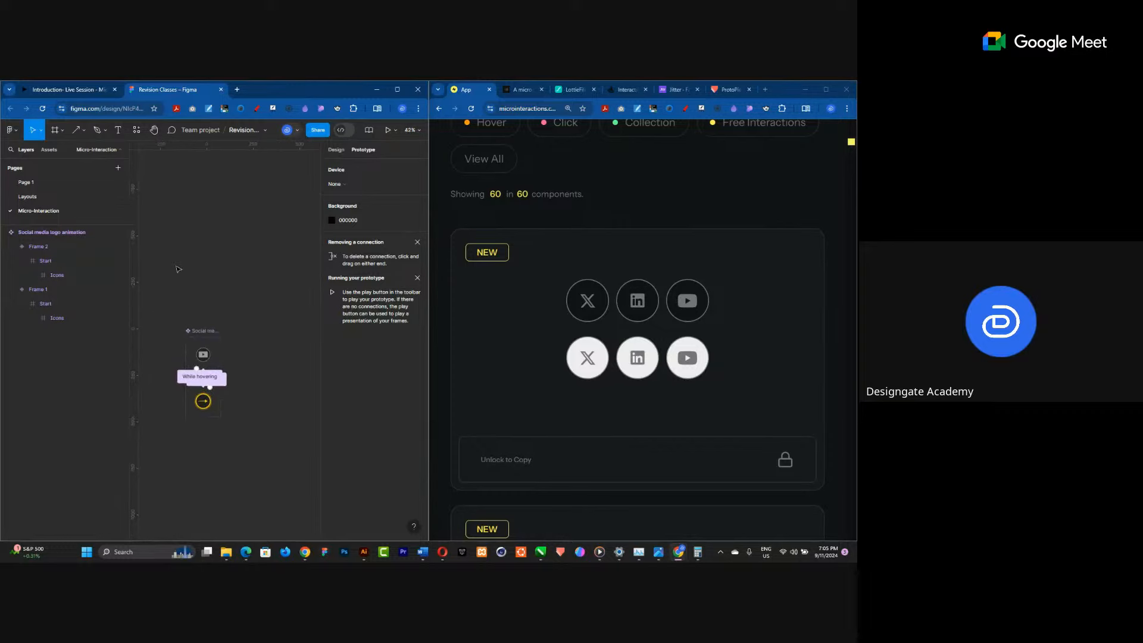
{"action": "left_click", "coordinate": [54, 130]}
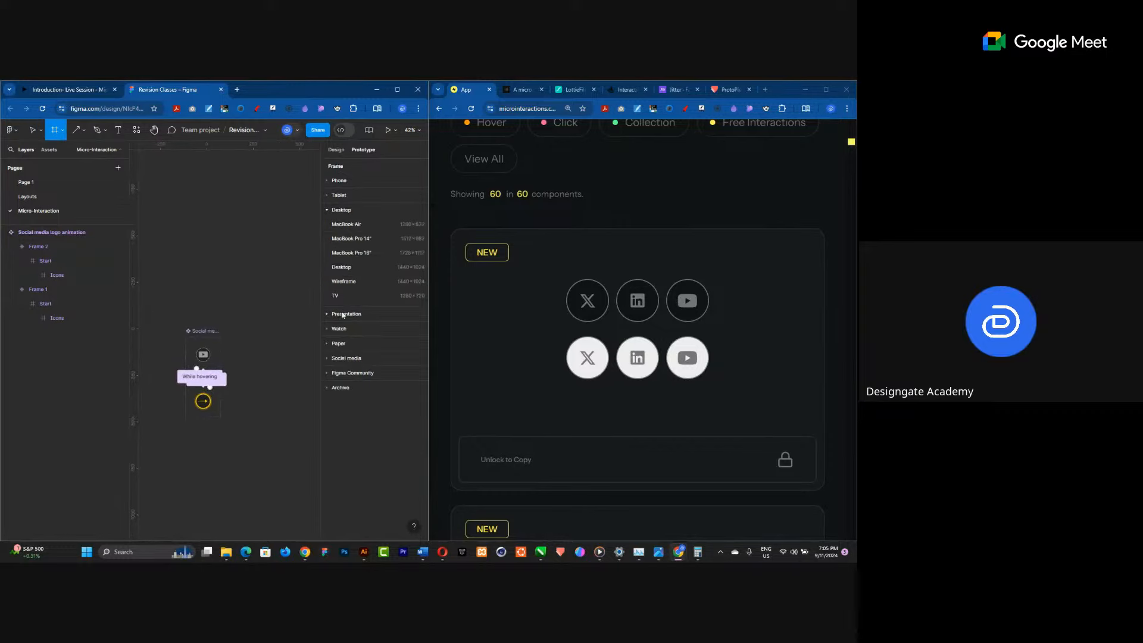
{"action": "left_click", "coordinate": [337, 181]}
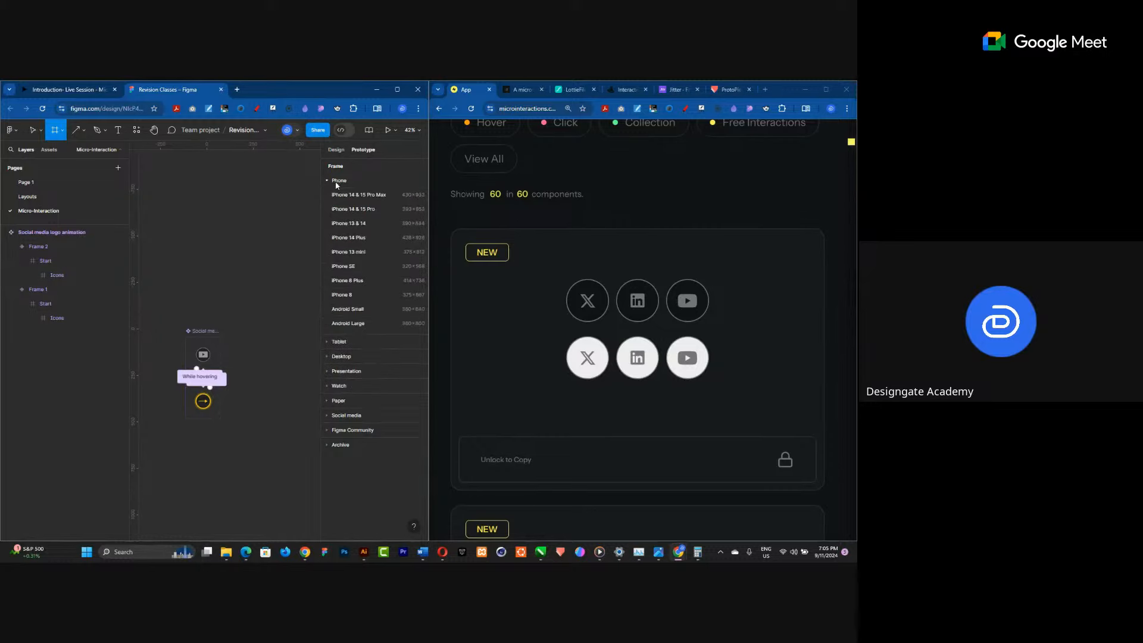
{"action": "left_click", "coordinate": [359, 237]}
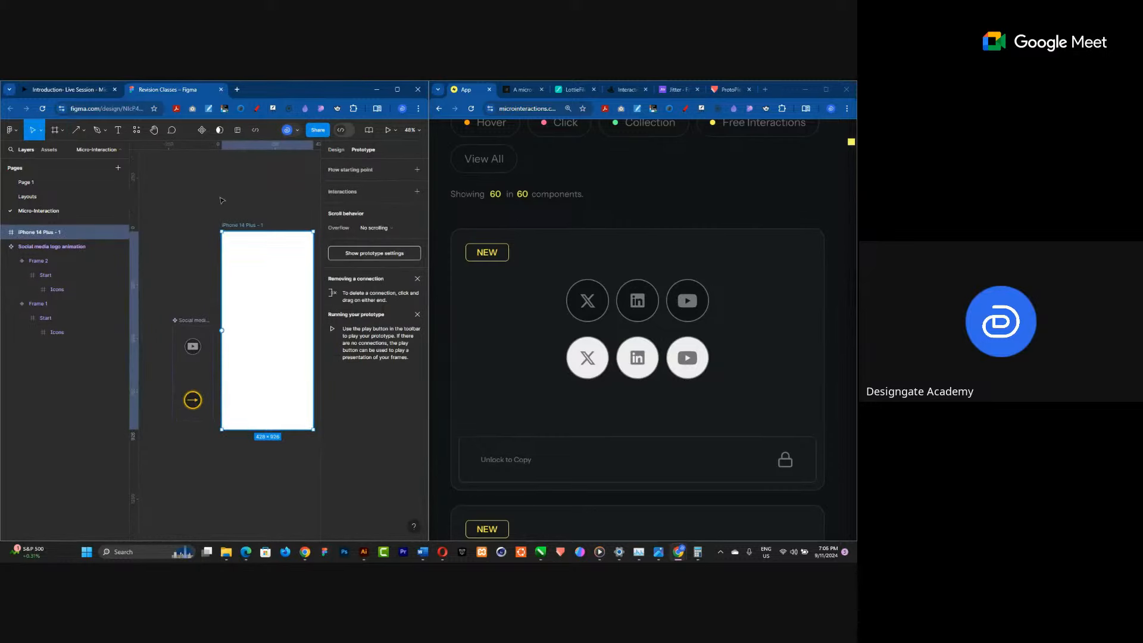
Place an instance of the Social media logo animation component from local assets into the middle of the iPhone frame.
{"action": "scroll", "coordinate": [222, 200], "scroll_direction": "down", "scroll_amount": 2}
{"action": "scroll", "coordinate": [272, 291], "scroll_direction": "up", "scroll_amount": 2}
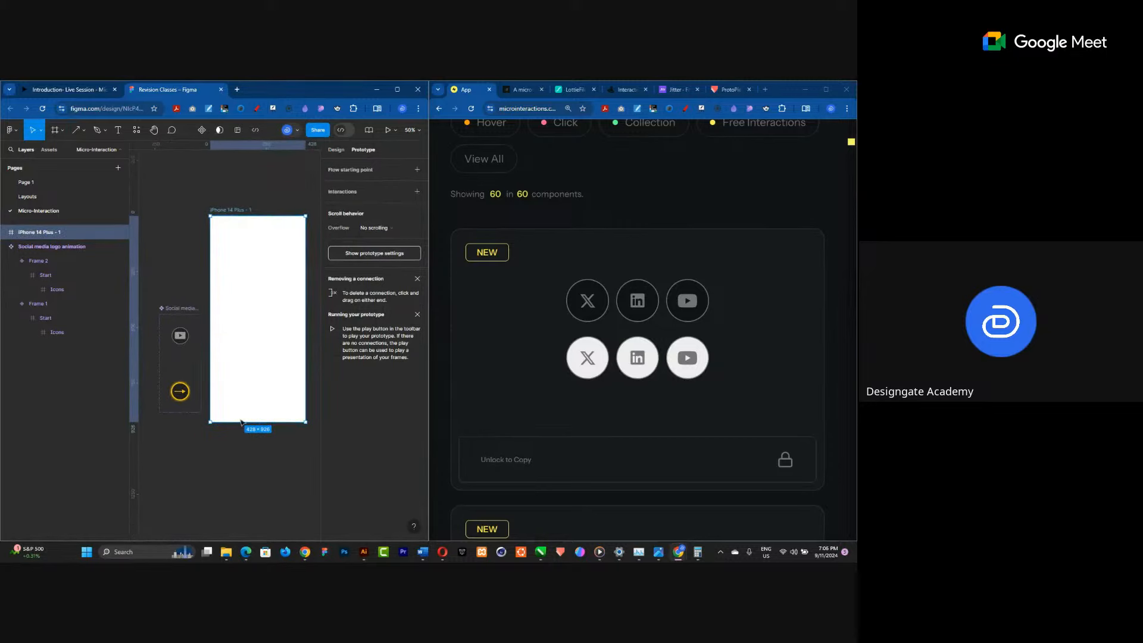
{"action": "left_click", "coordinate": [49, 151]}
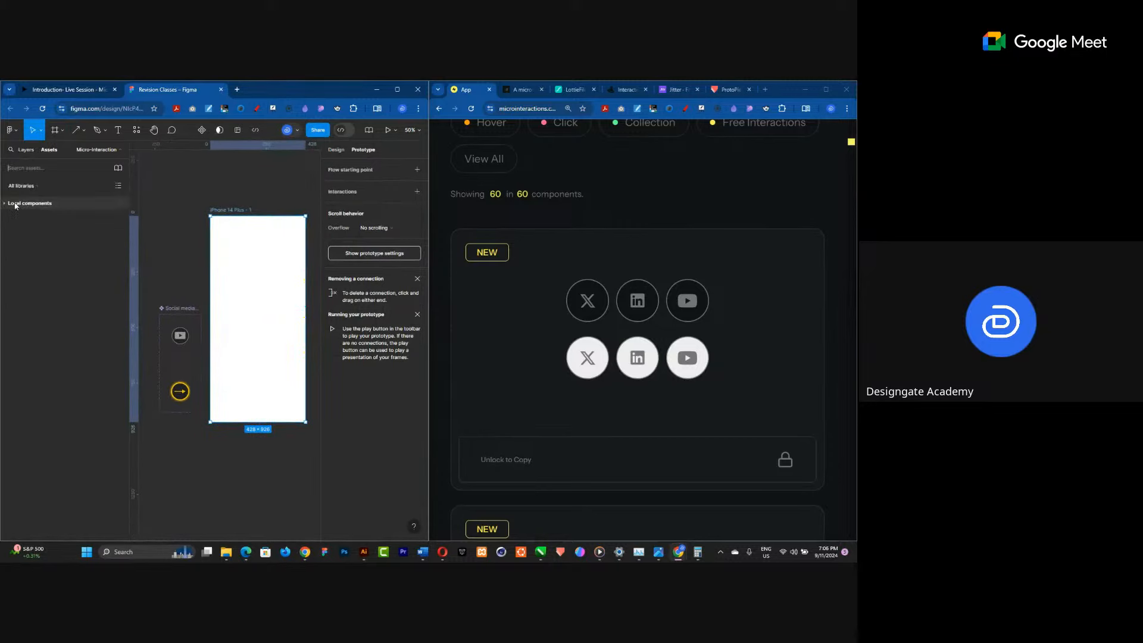
{"action": "left_click", "coordinate": [29, 204]}
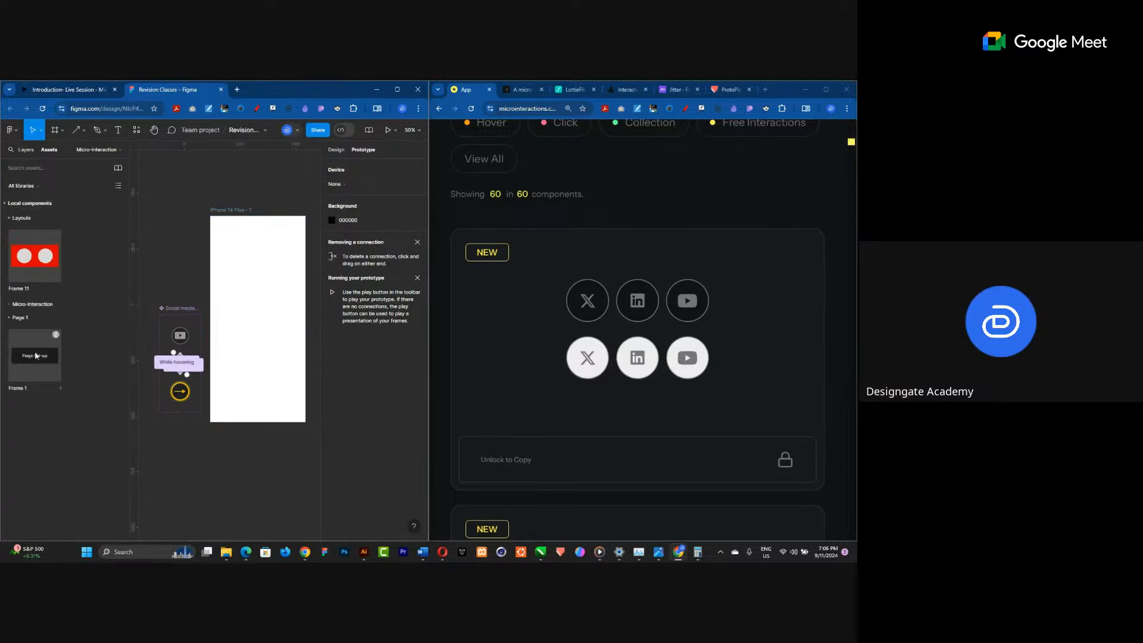
{"action": "left_click", "coordinate": [11, 306]}
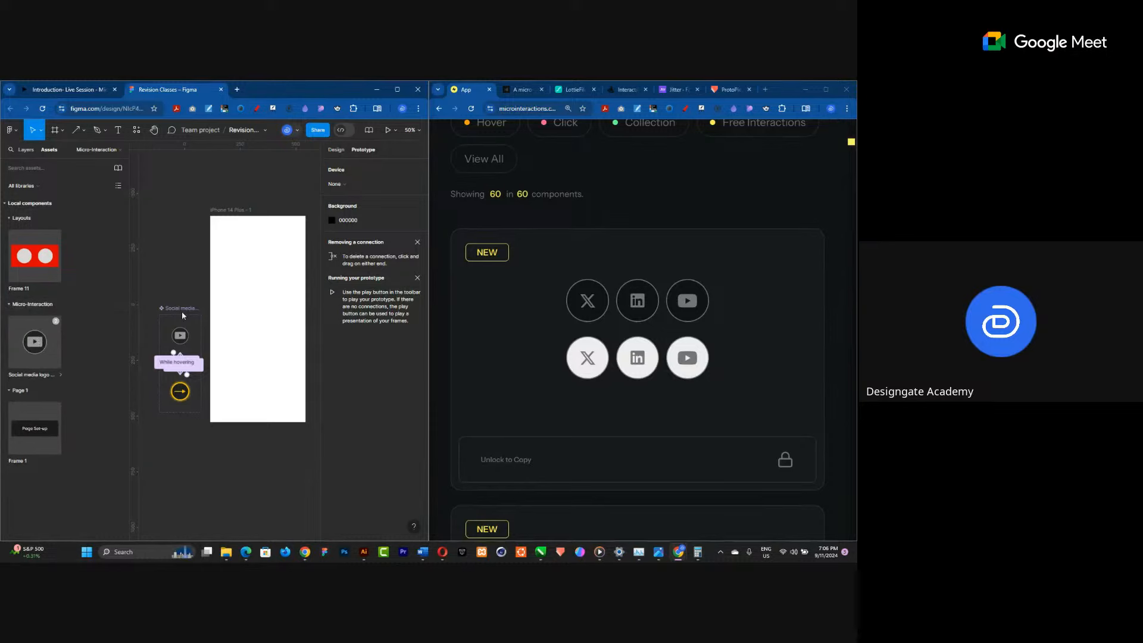
{"action": "left_click_drag", "start_coordinate": [182, 315], "coordinate": [259, 309]}
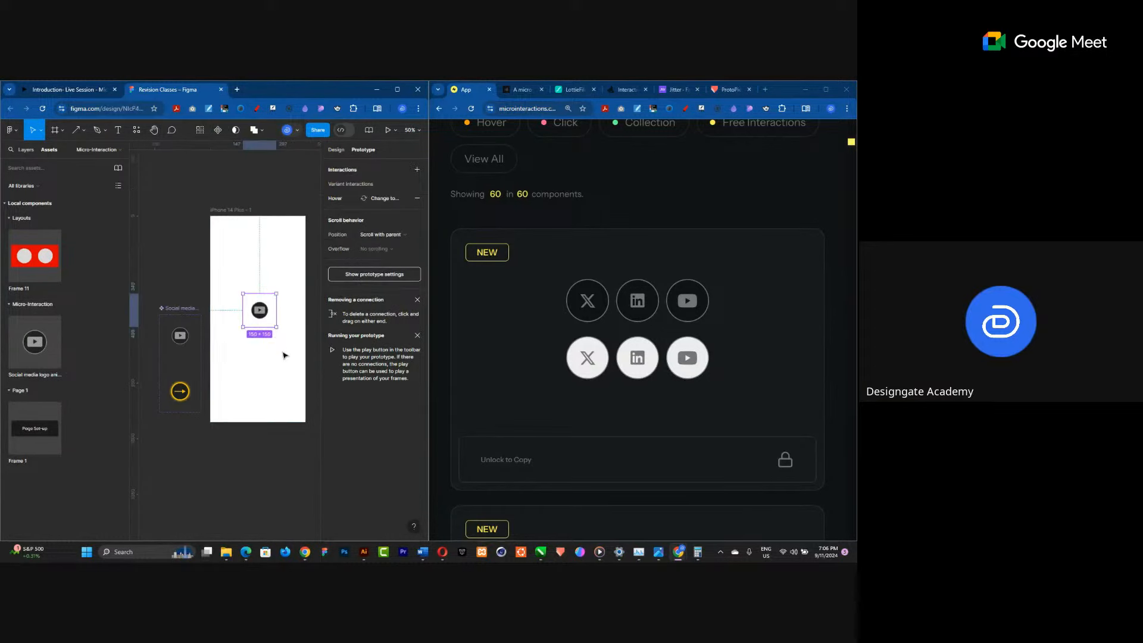
Select the iPhone frame, open its prototype preview and move the preview window aside.
{"action": "scroll", "coordinate": [294, 339], "scroll_direction": "up", "scroll_amount": 1}
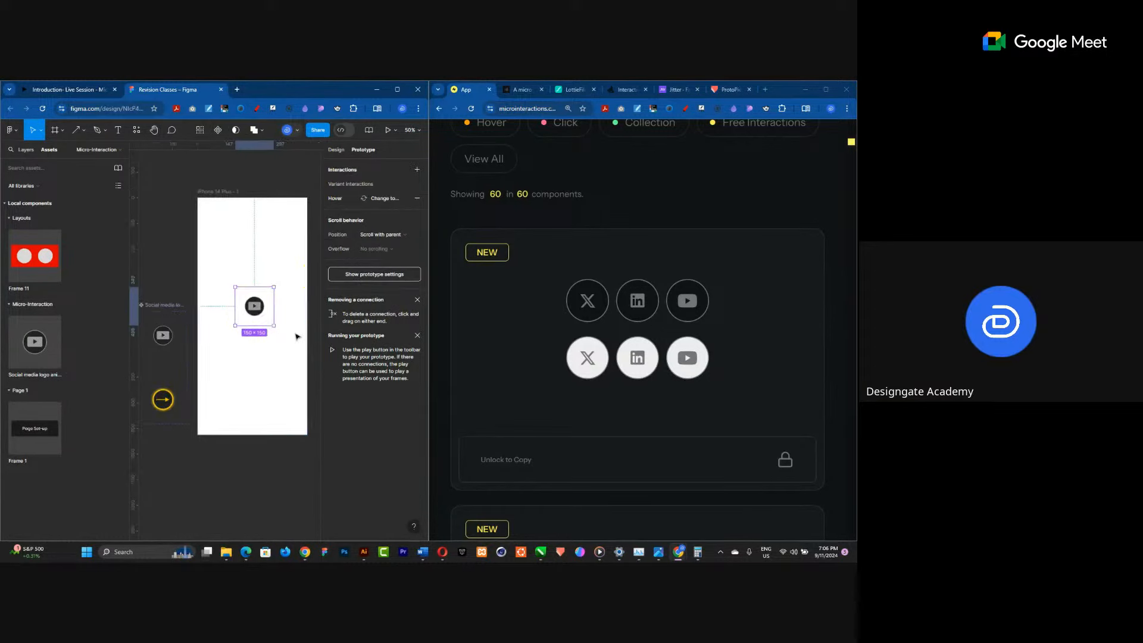
{"action": "scroll", "coordinate": [296, 336], "scroll_direction": "up", "scroll_amount": 3}
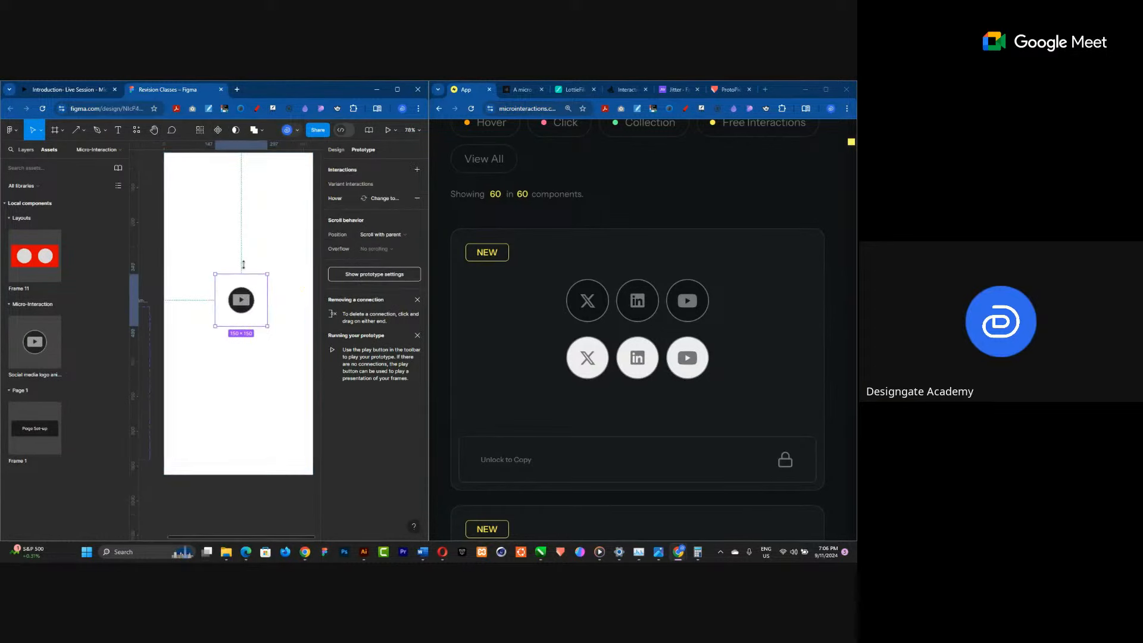
{"action": "left_click", "coordinate": [178, 178]}
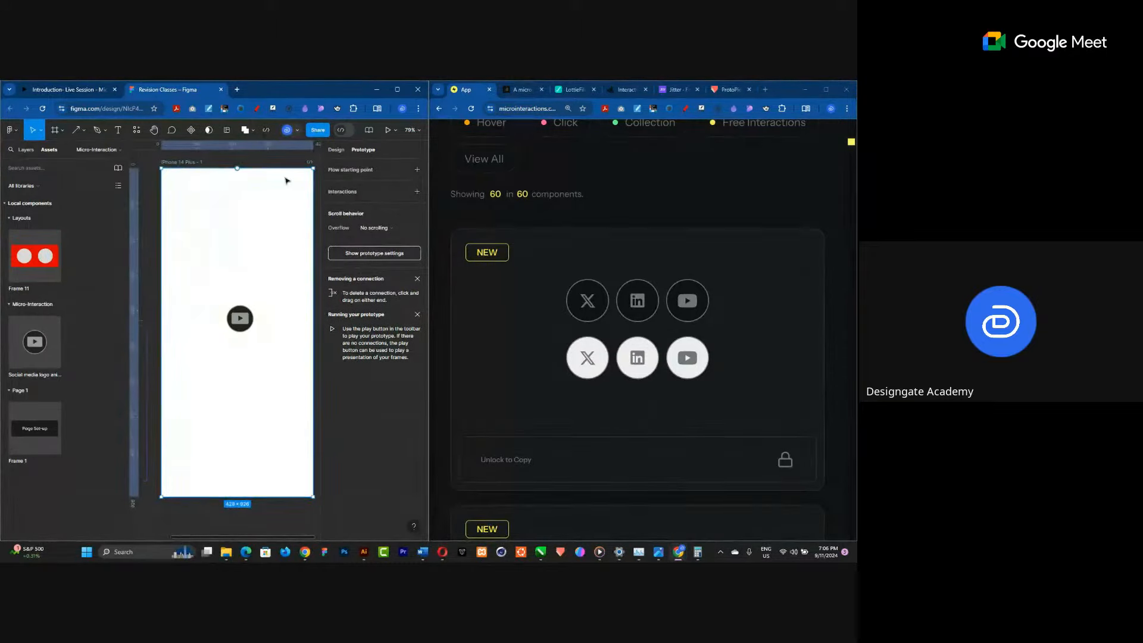
{"action": "left_click", "coordinate": [393, 132]}
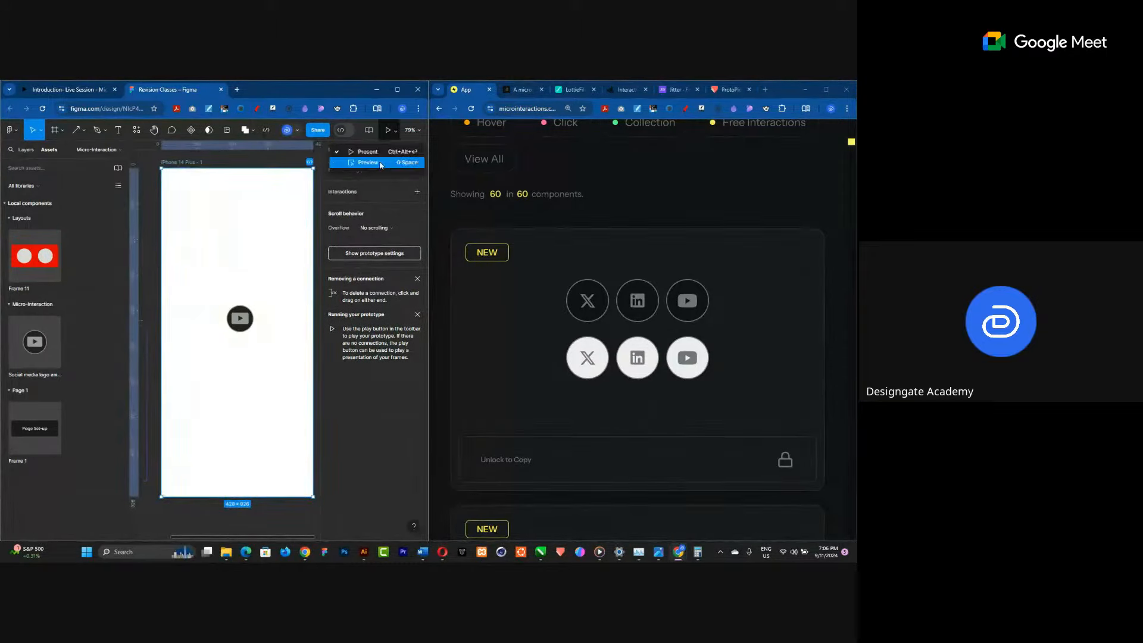
{"action": "left_click", "coordinate": [368, 162]}
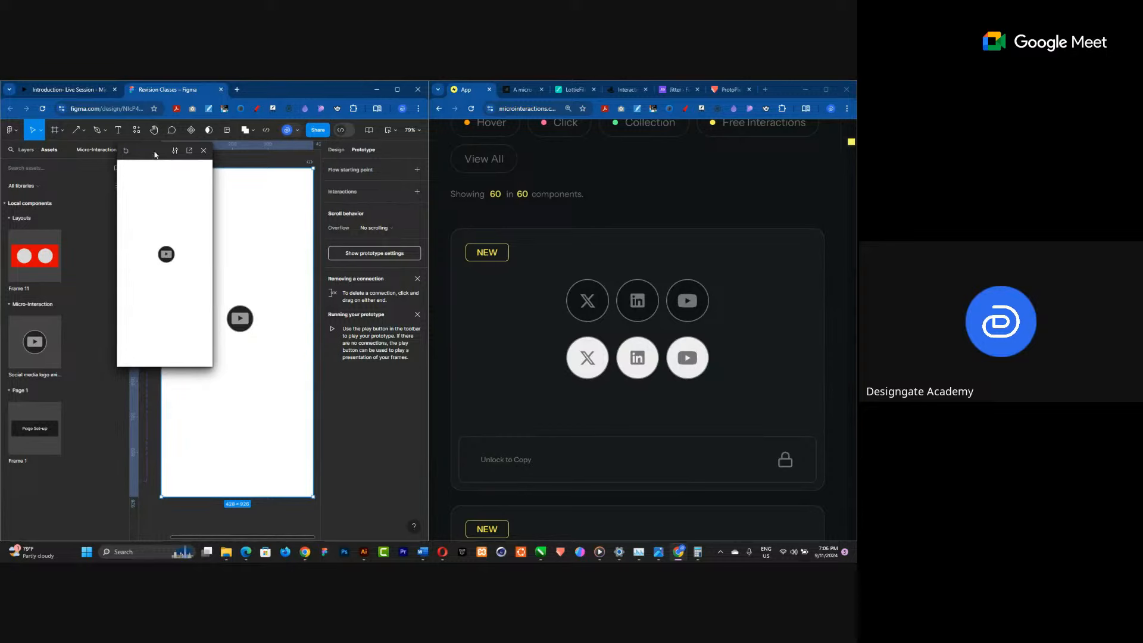
{"action": "left_click_drag", "start_coordinate": [155, 155], "coordinate": [345, 152]}
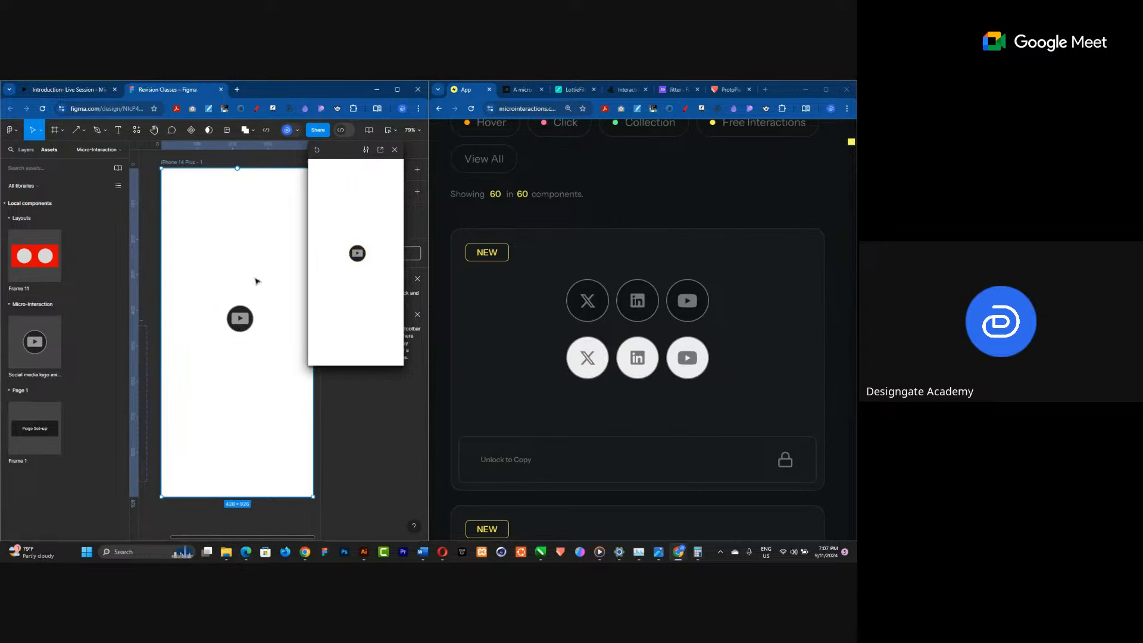
Set the easing of both the While hovering and Mouse leave interactions to Ease in and out.
{"action": "scroll", "coordinate": [267, 242], "scroll_direction": "down", "scroll_amount": 3}
{"action": "scroll", "coordinate": [202, 333], "scroll_direction": "up", "scroll_amount": 5}
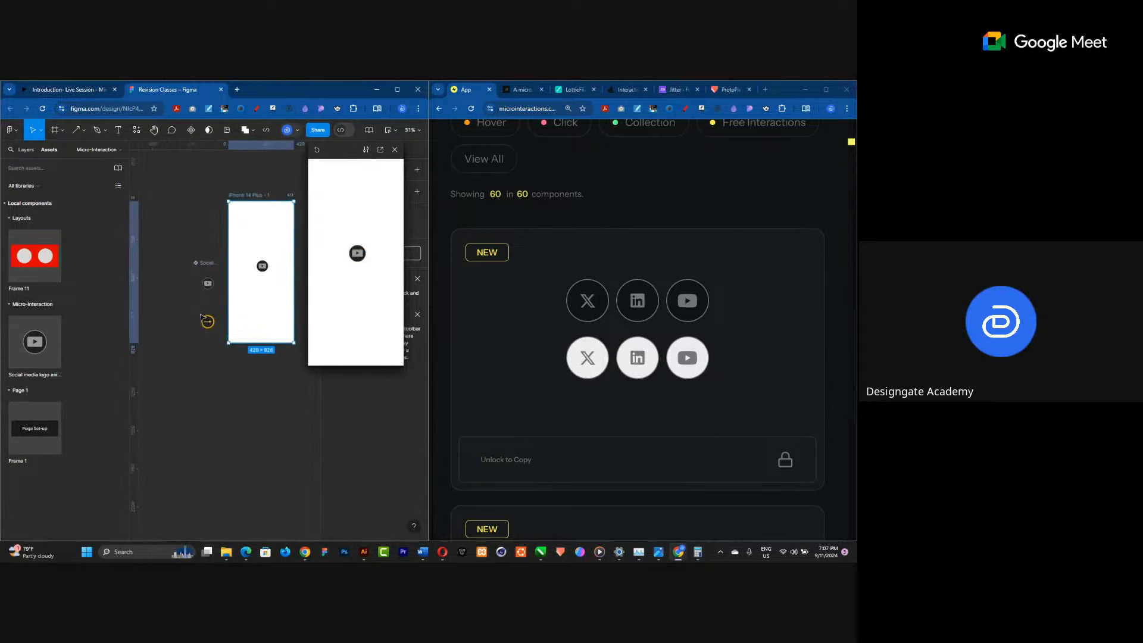
{"action": "scroll", "coordinate": [214, 347], "scroll_direction": "up", "scroll_amount": 2}
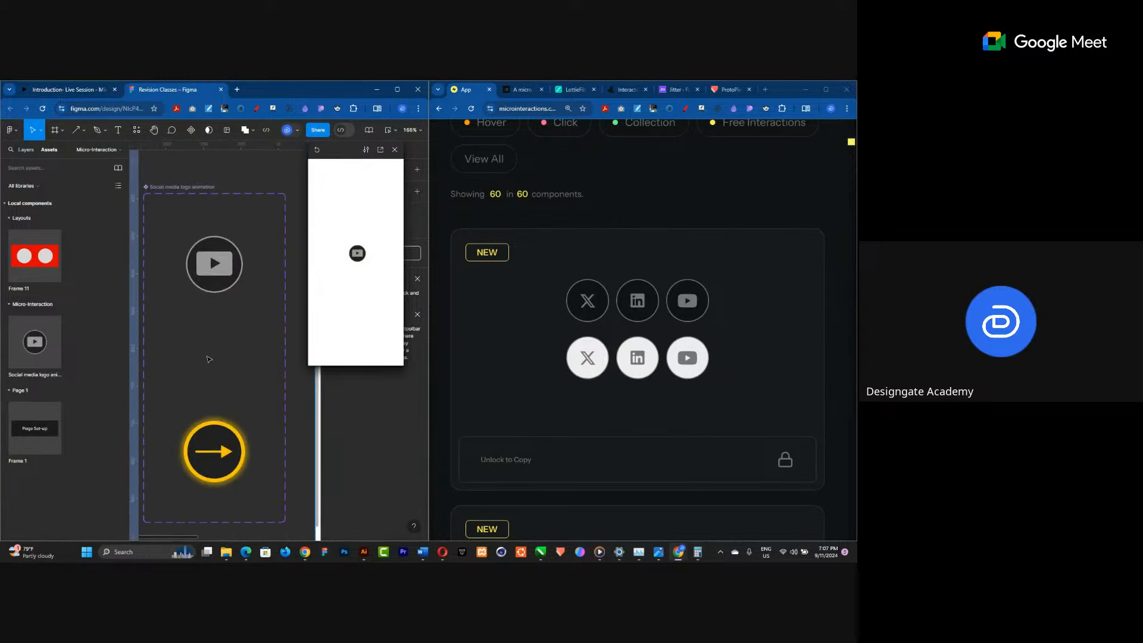
{"action": "left_click", "coordinate": [209, 292]}
{"action": "left_click_drag", "start_coordinate": [329, 152], "coordinate": [61, 161]}
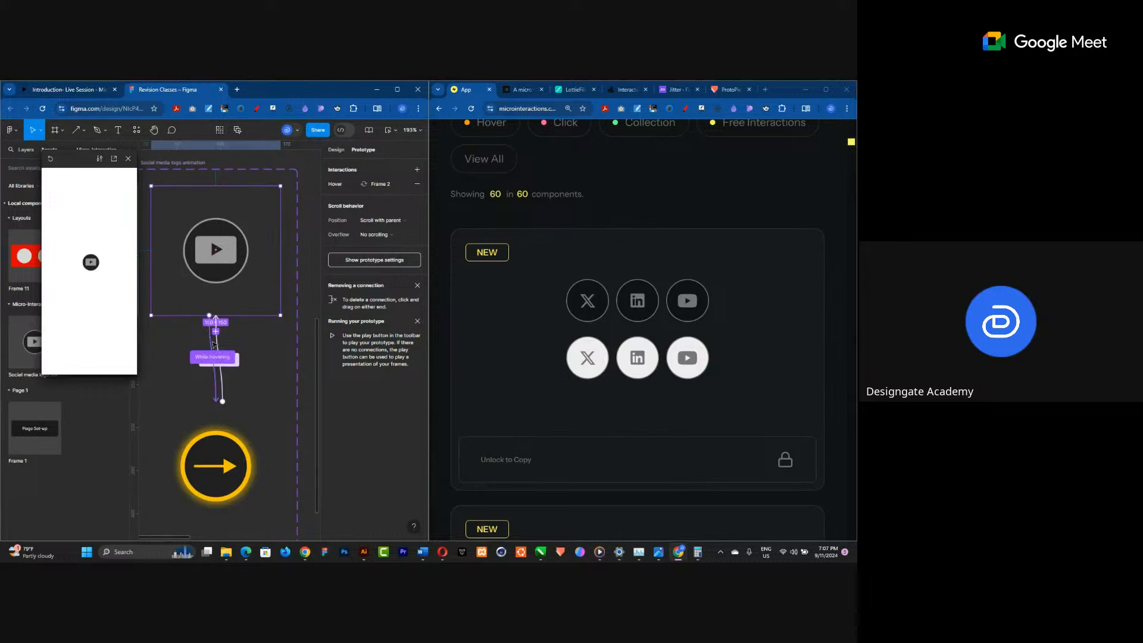
{"action": "left_click", "coordinate": [214, 357]}
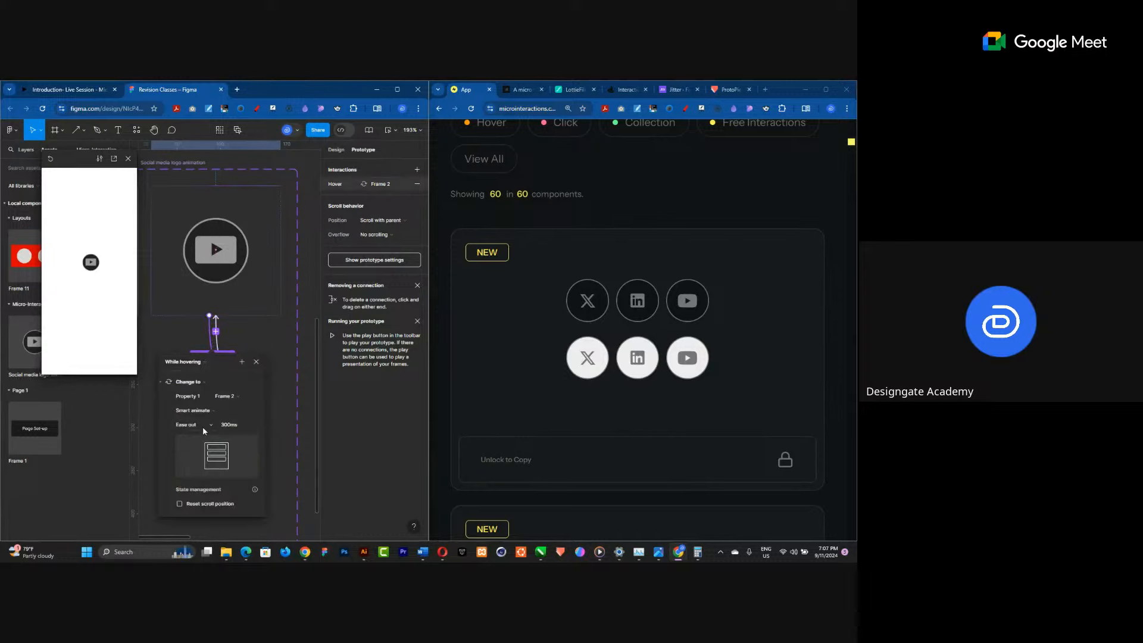
{"action": "left_click", "coordinate": [201, 425]}
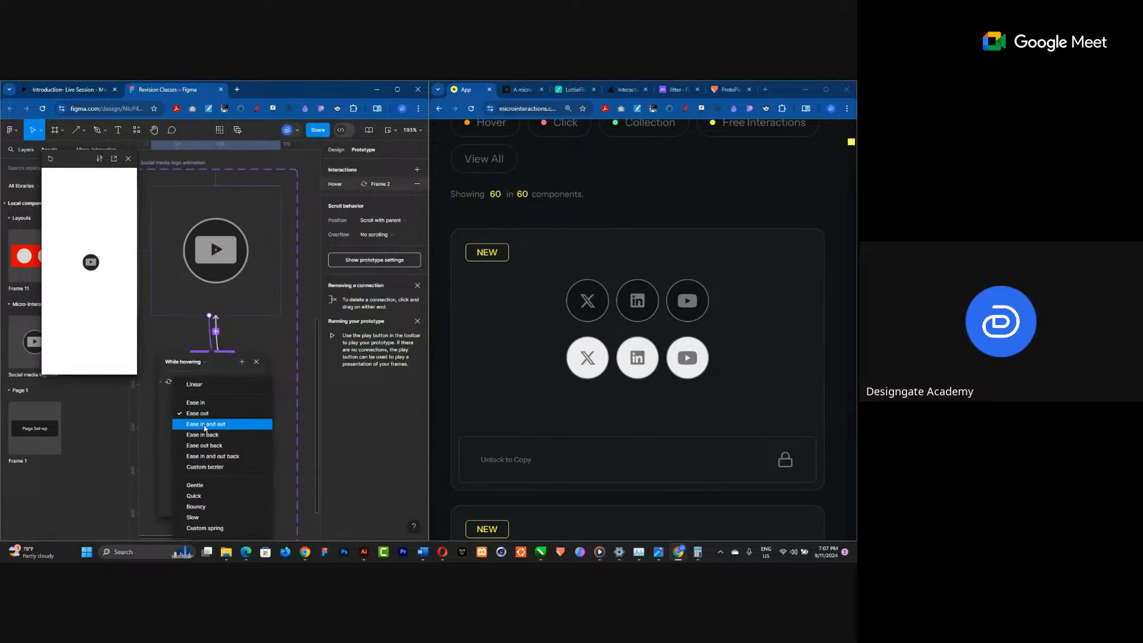
{"action": "left_click", "coordinate": [218, 346]}
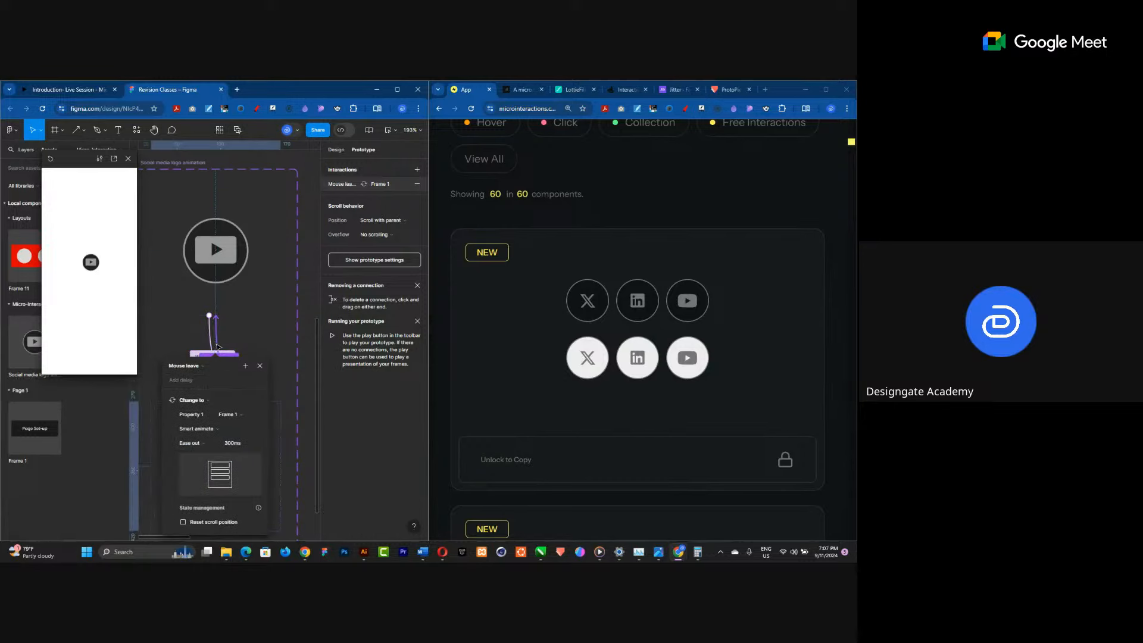
{"action": "left_click", "coordinate": [190, 443]}
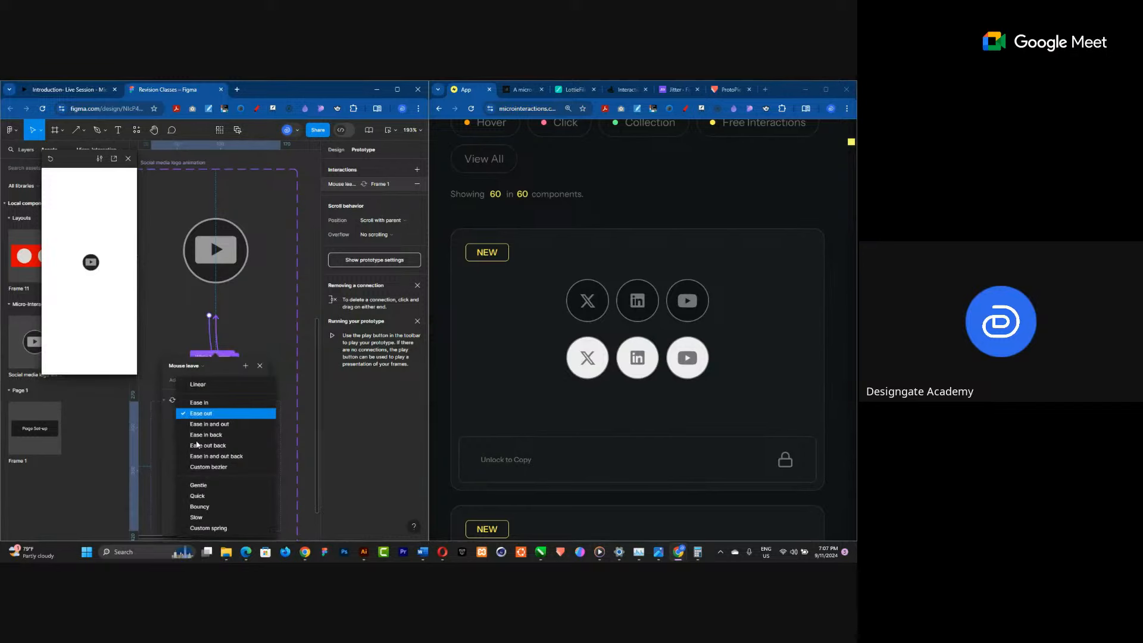
{"action": "left_click", "coordinate": [210, 425]}
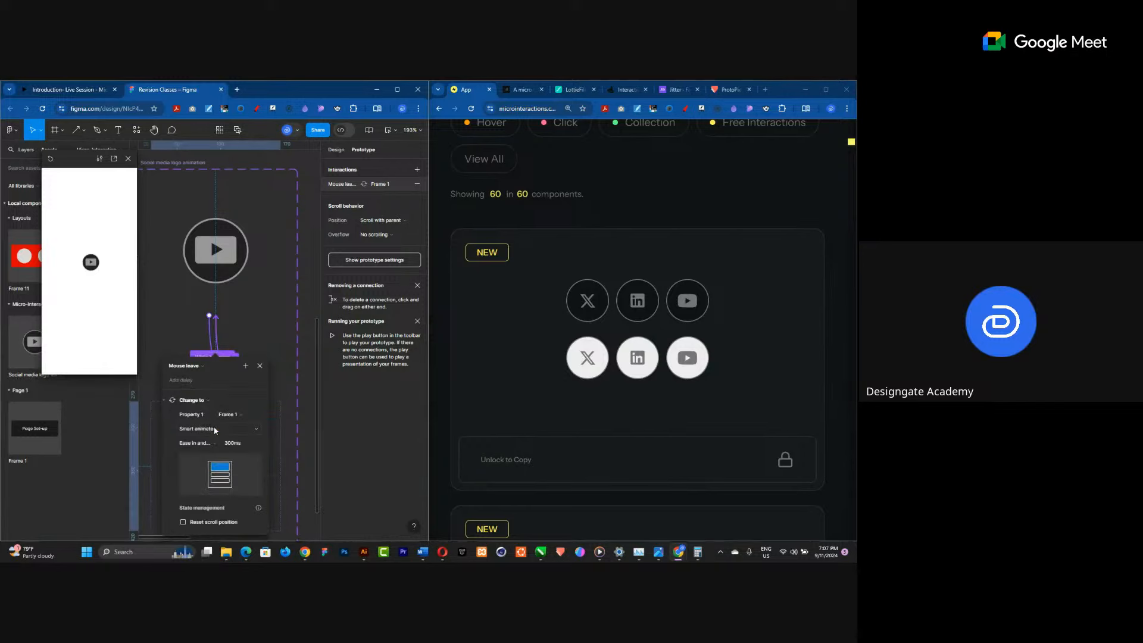
{"action": "left_click", "coordinate": [274, 366]}
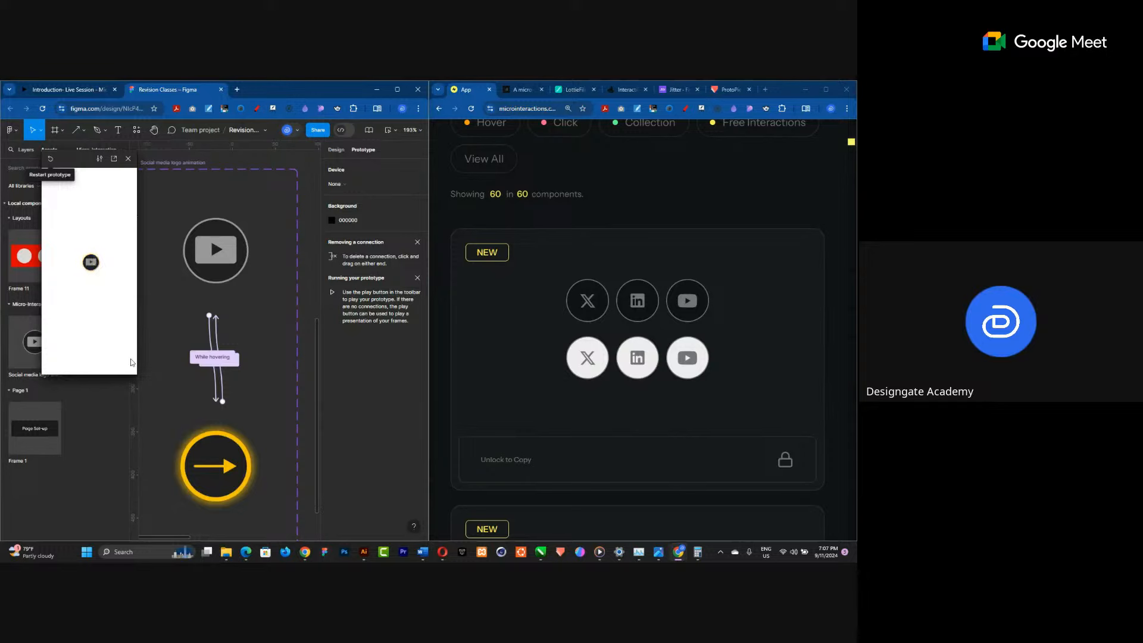
Set the easing of both the While hovering and Mouse leave interactions to Bouncy.
{"action": "left_click", "coordinate": [212, 339]}
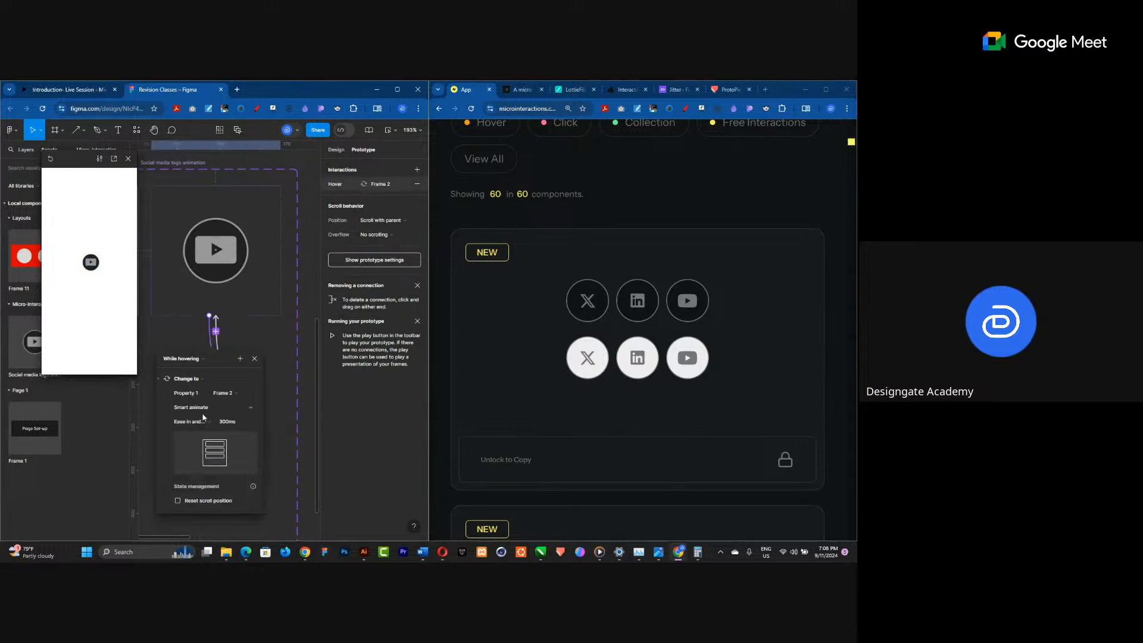
{"action": "left_click", "coordinate": [201, 422]}
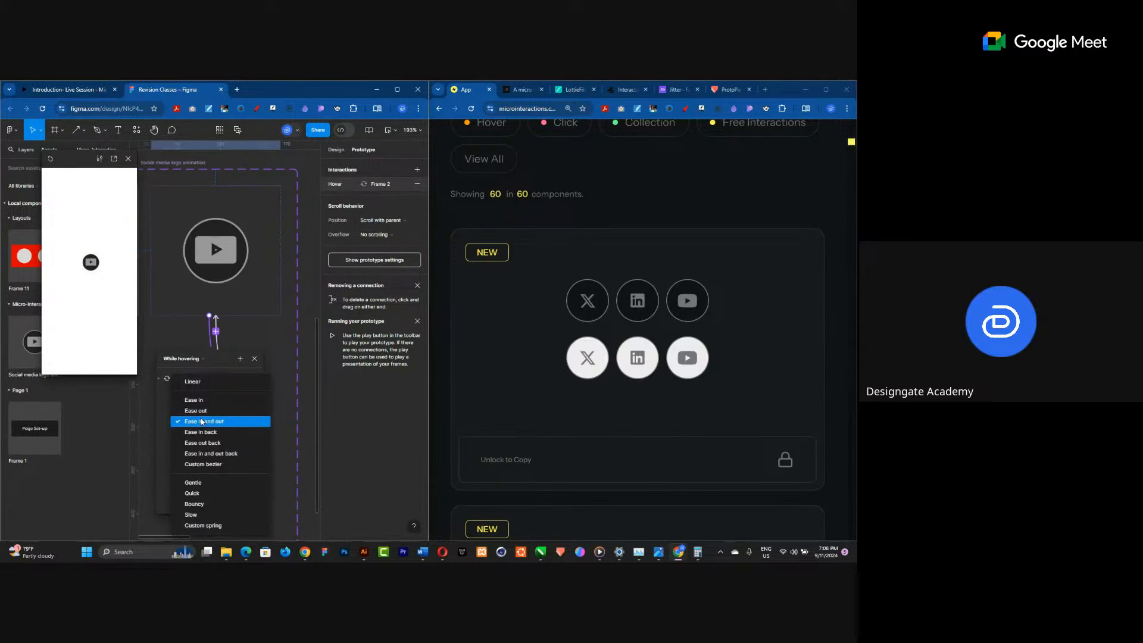
{"action": "left_click", "coordinate": [205, 504]}
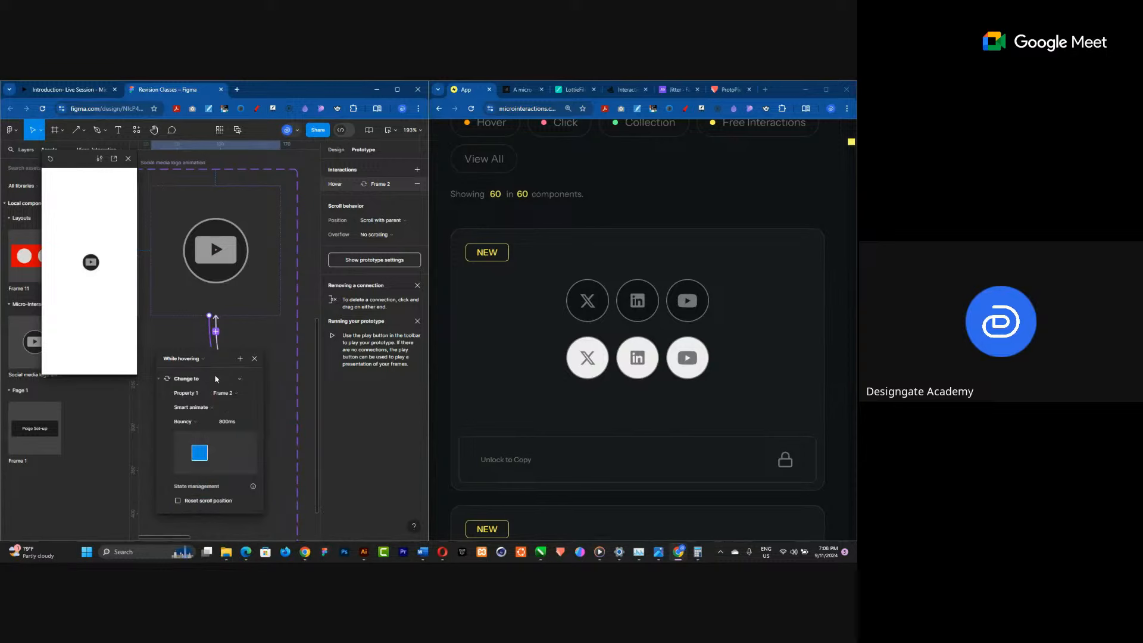
{"action": "left_click", "coordinate": [215, 344]}
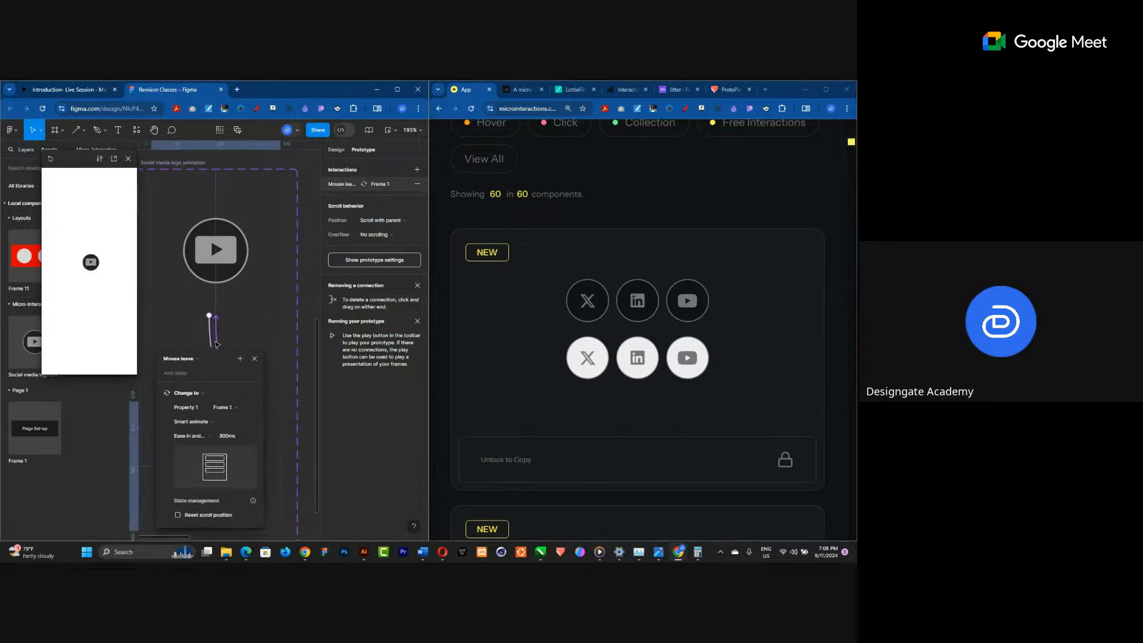
{"action": "left_click", "coordinate": [202, 441]}
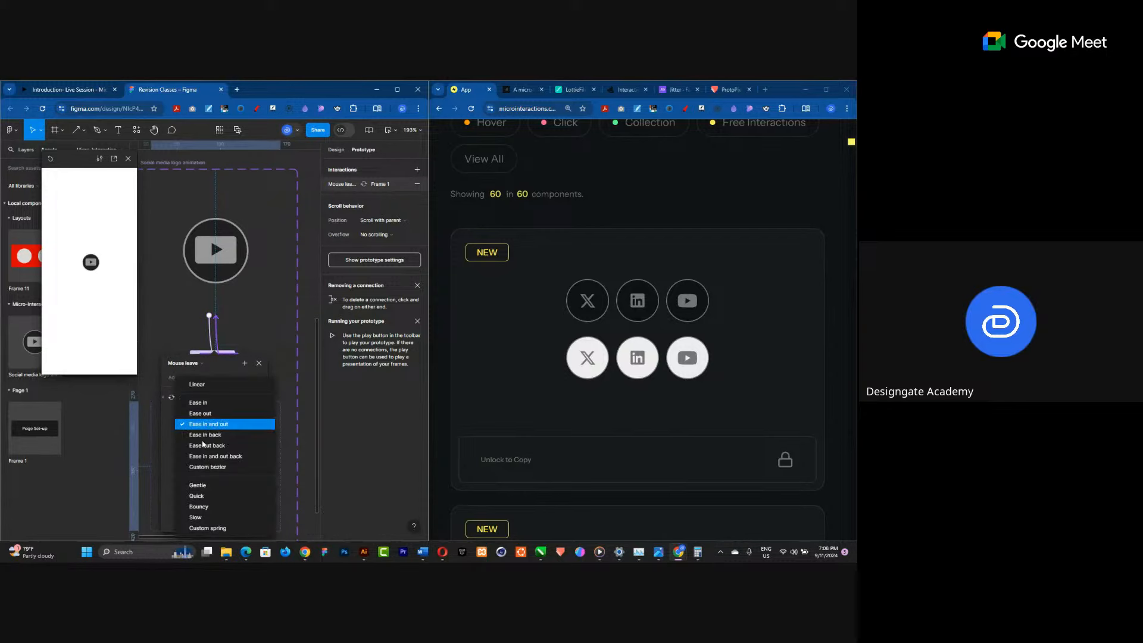
{"action": "left_click", "coordinate": [204, 507]}
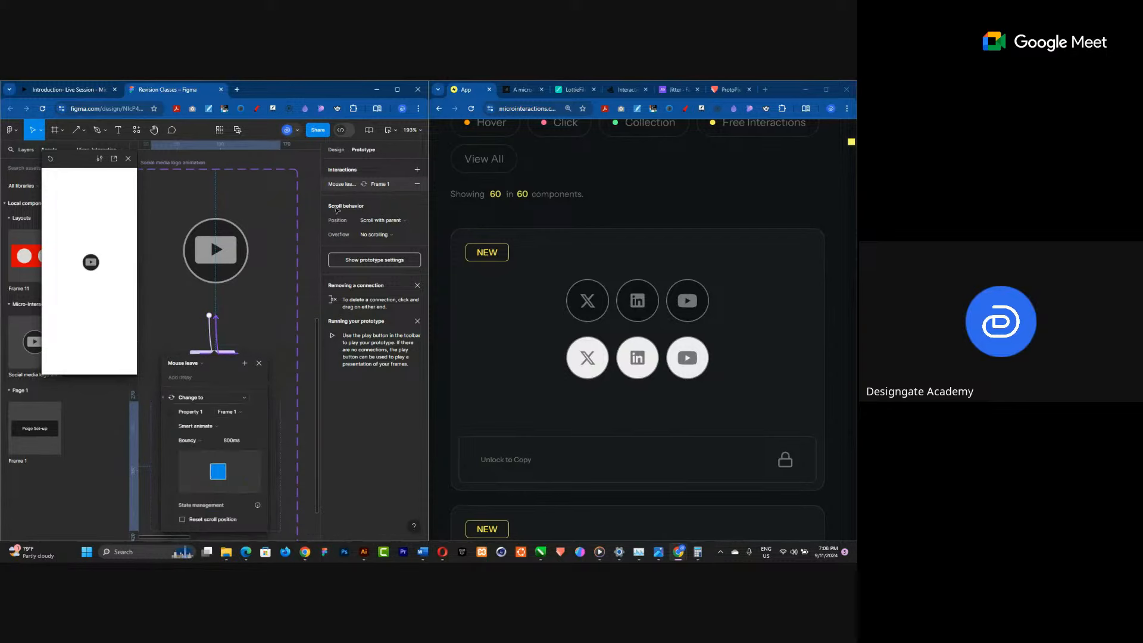
Maximize the browser window, then move the prototype preview window aside and enlarge it.
{"action": "left_click", "coordinate": [391, 89]}
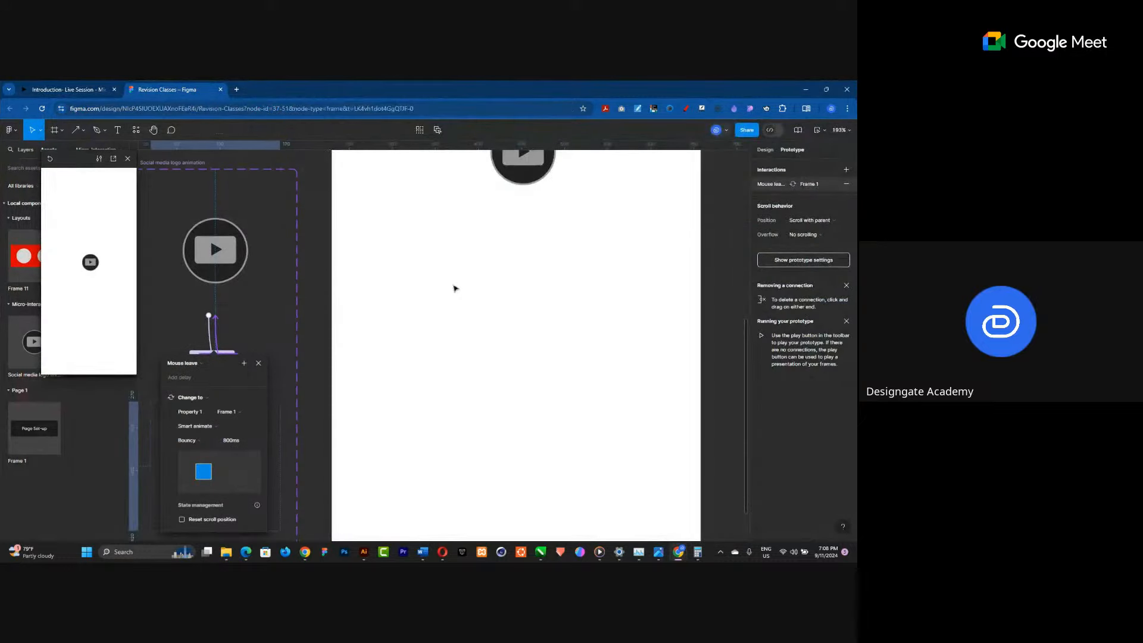
{"action": "scroll", "coordinate": [440, 280], "scroll_direction": "down", "scroll_amount": 5}
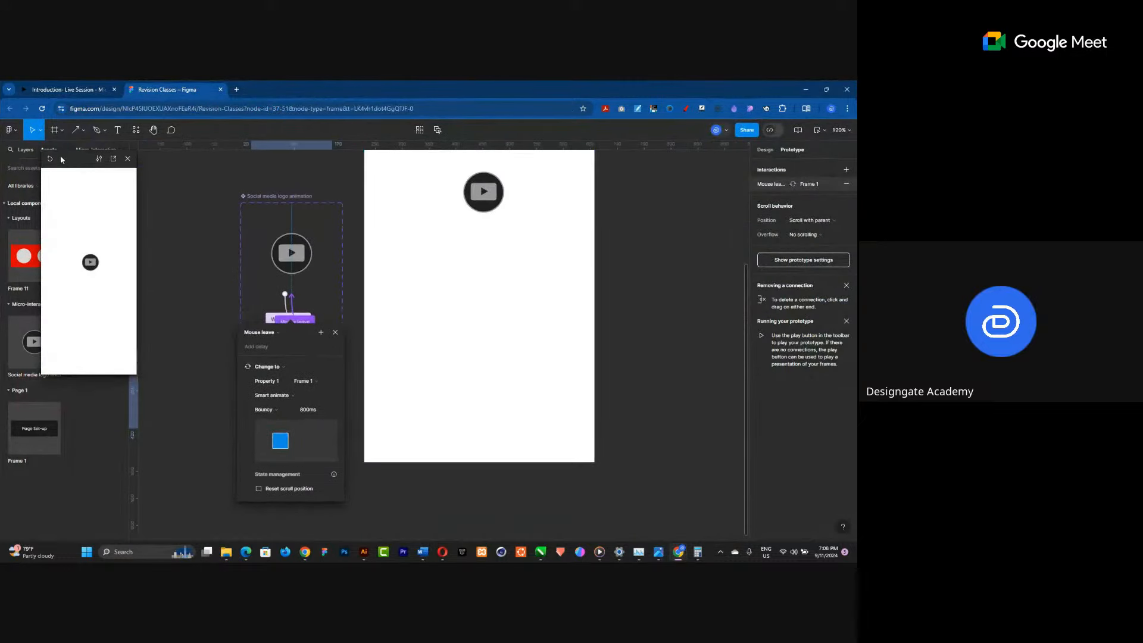
{"action": "left_click_drag", "start_coordinate": [74, 162], "coordinate": [350, 164]}
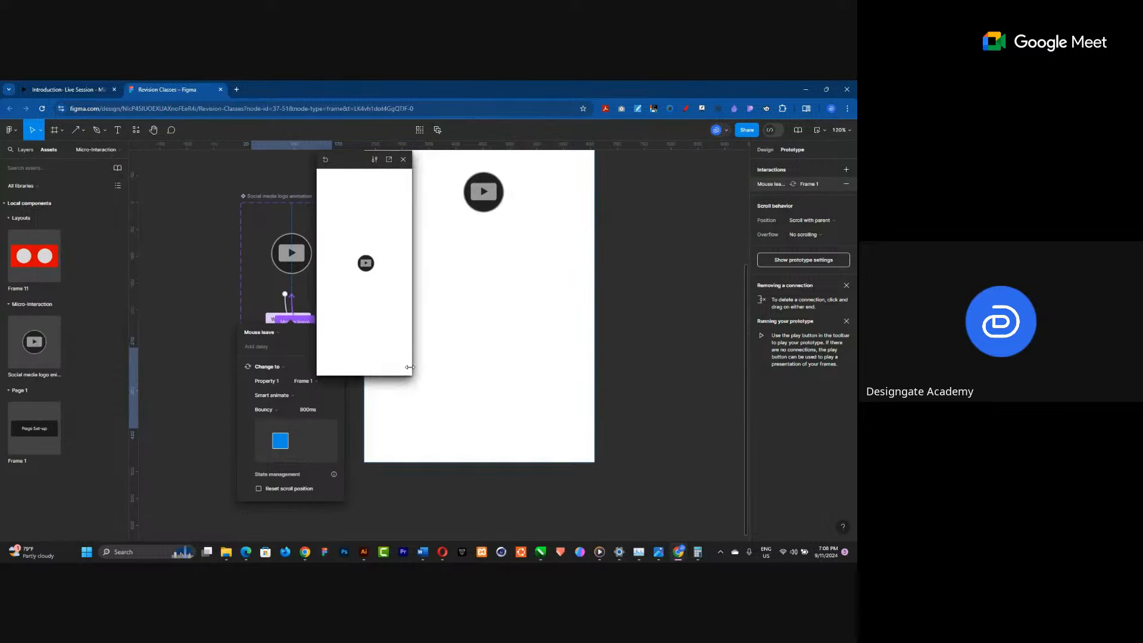
{"action": "left_click_drag", "start_coordinate": [410, 367], "coordinate": [503, 451]}
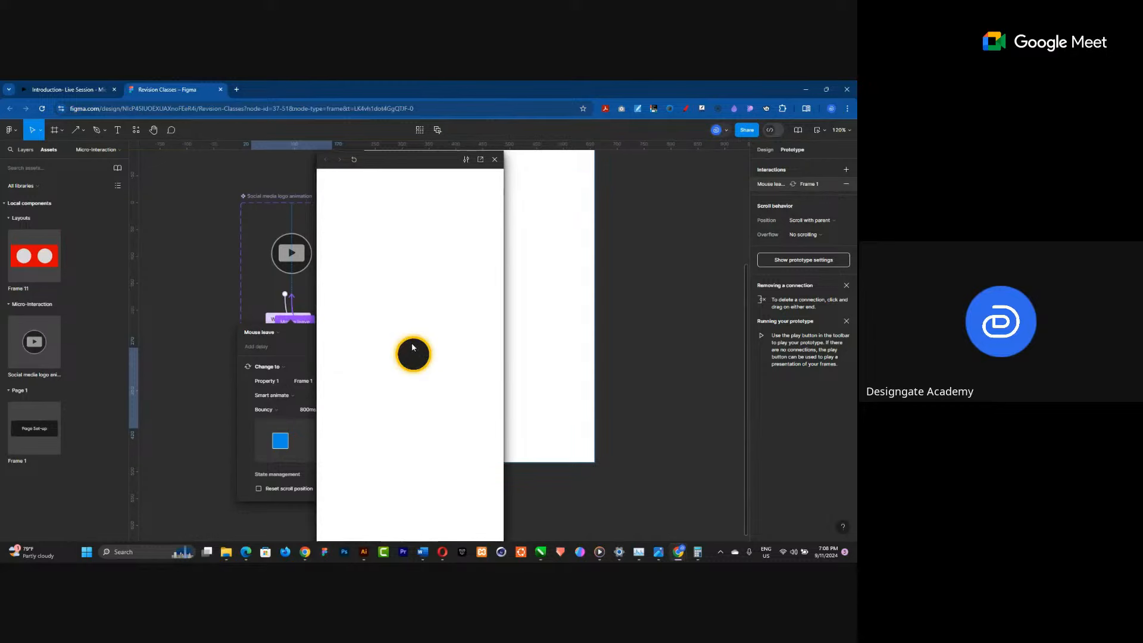
{"action": "left_click_drag", "start_coordinate": [413, 160], "coordinate": [242, 157]}
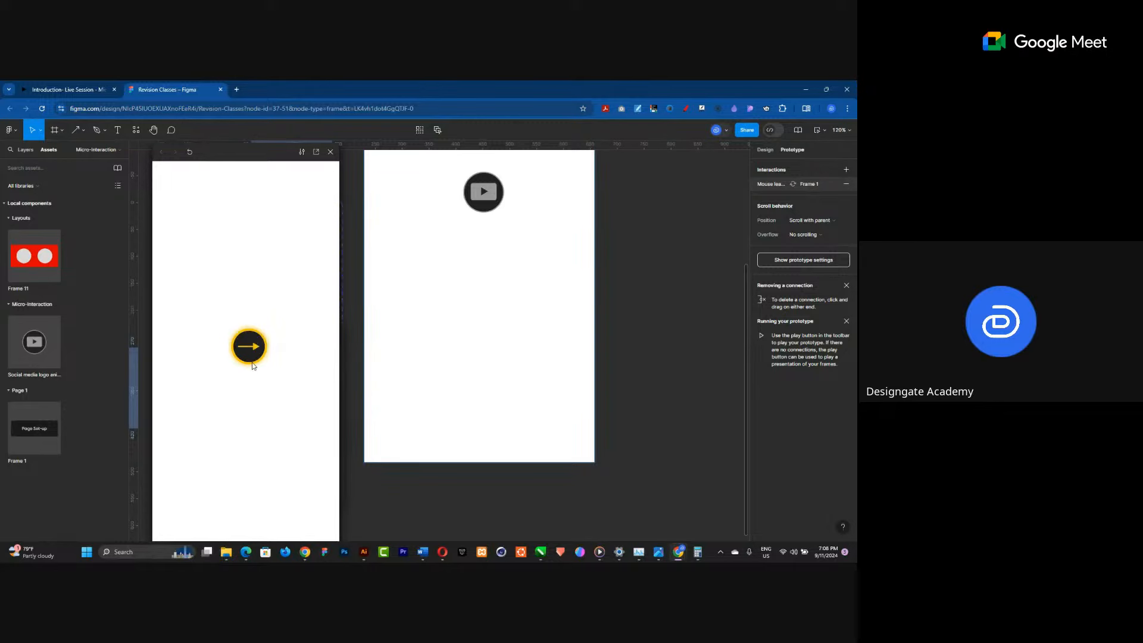
{"action": "scroll", "coordinate": [471, 434], "scroll_direction": "up", "scroll_amount": 1}
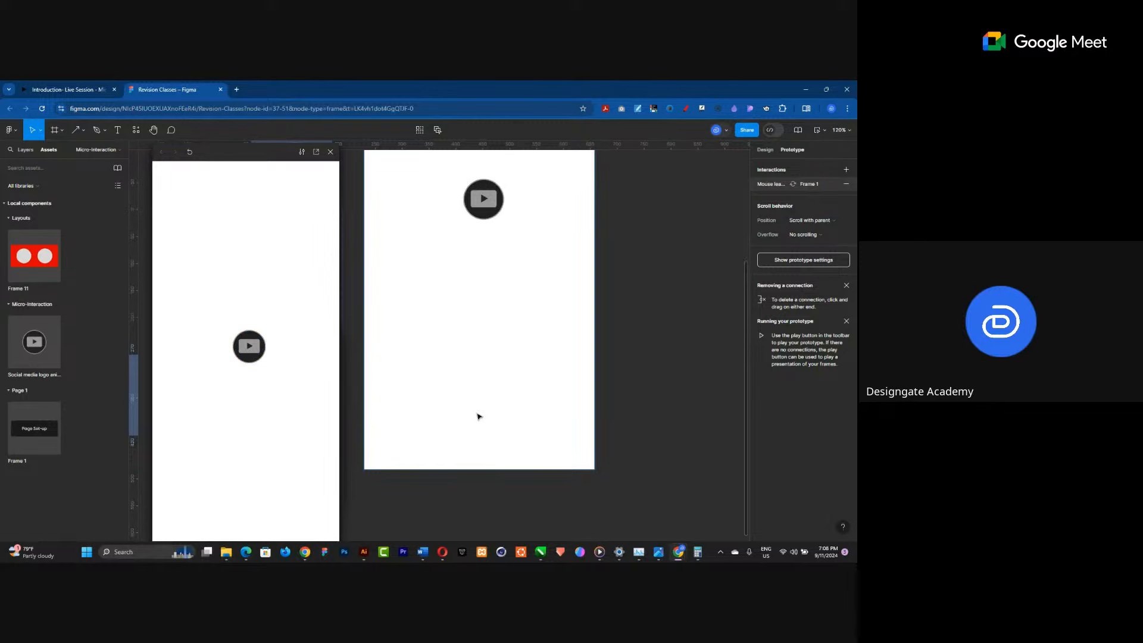
{"action": "scroll", "coordinate": [478, 416], "scroll_direction": "up", "scroll_amount": 5}
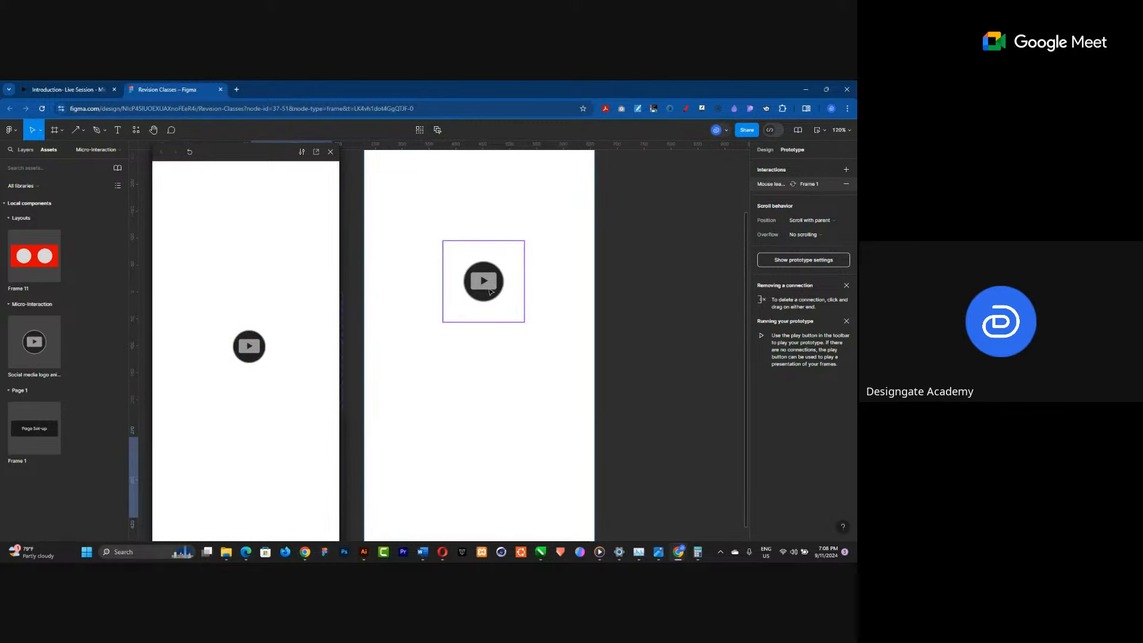
Scale the play-button instance inside the iPhone frame to 3x with the Scale tool.
{"action": "left_click", "coordinate": [491, 292]}
{"action": "key", "text": "k"}
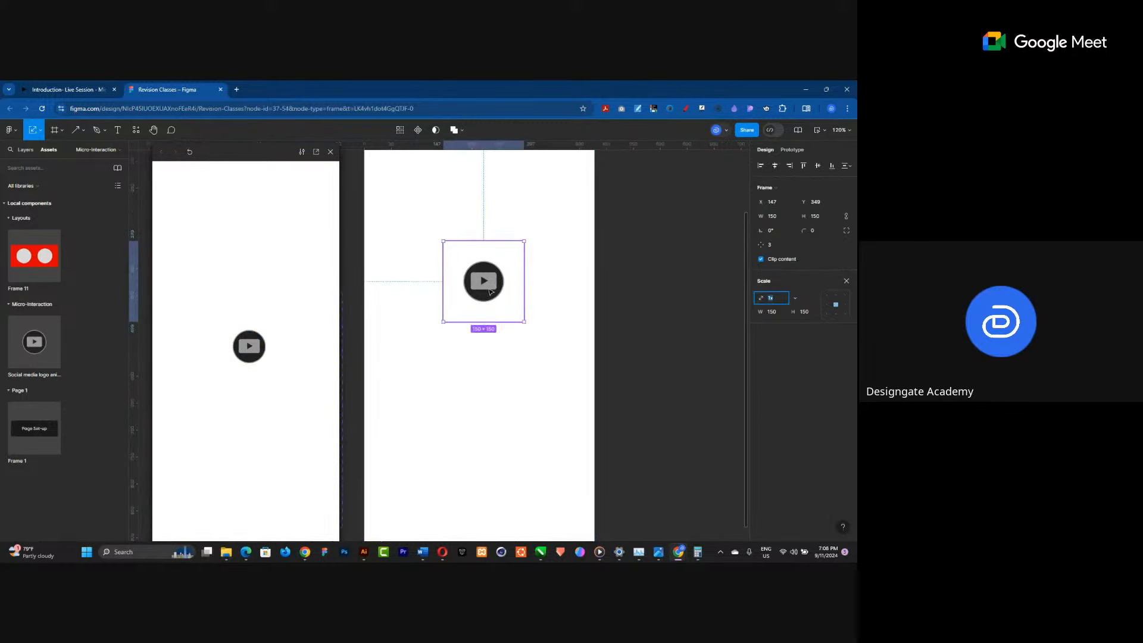
{"action": "left_click", "coordinate": [795, 297]}
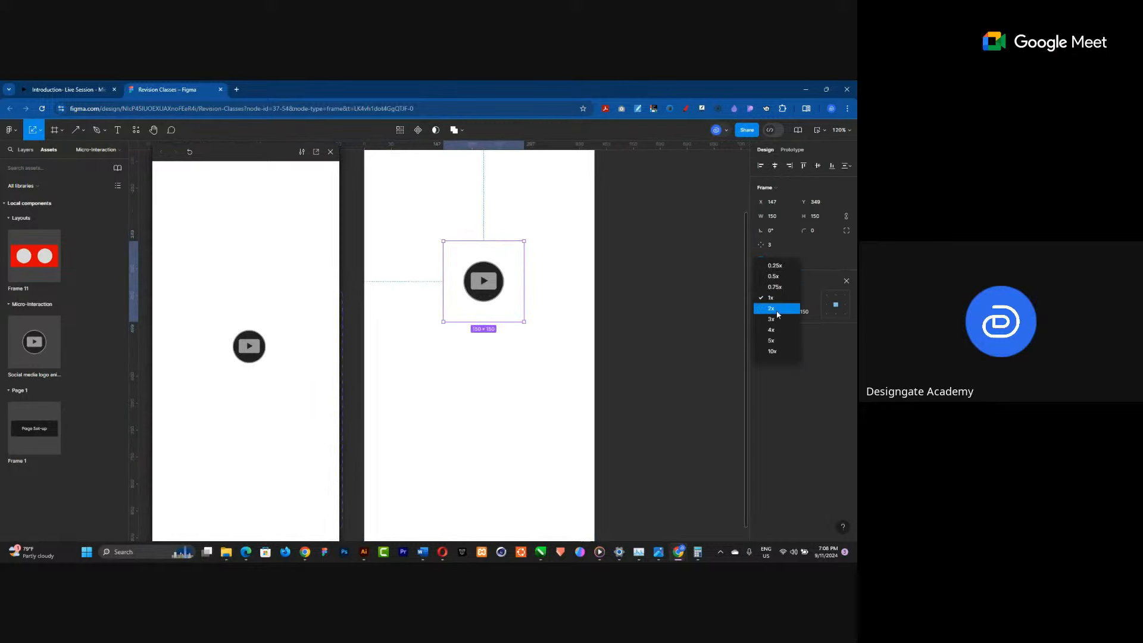
{"action": "left_click", "coordinate": [773, 308]}
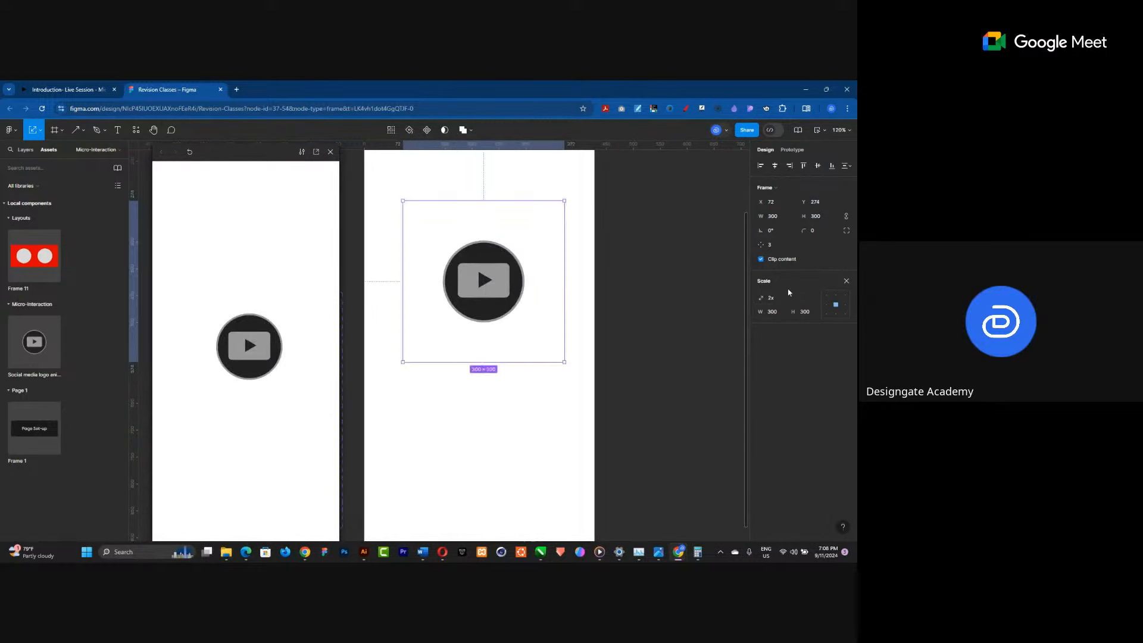
{"action": "left_click", "coordinate": [795, 298]}
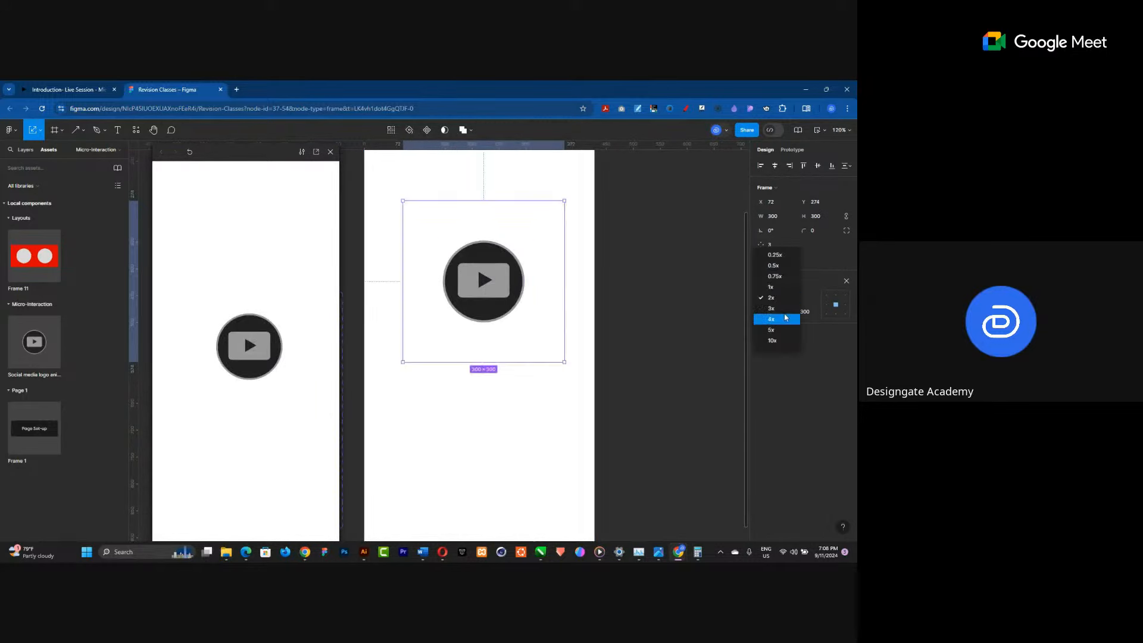
{"action": "left_click", "coordinate": [773, 307]}
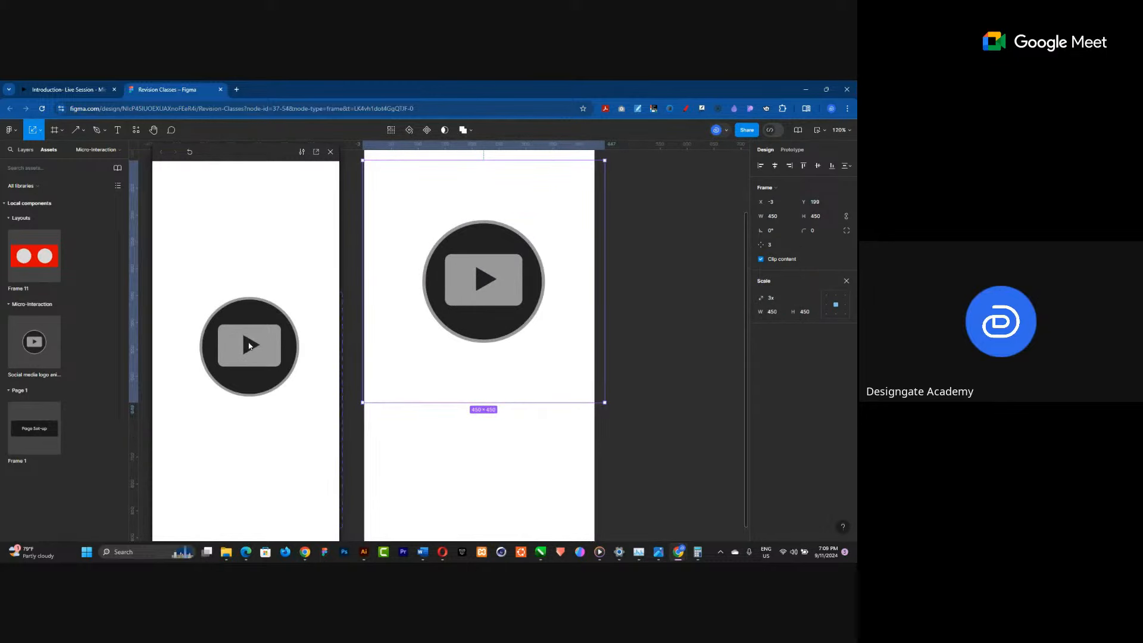
Center the scaled play-button instance horizontally and vertically within the iPhone frame.
{"action": "left_click", "coordinate": [274, 403]}
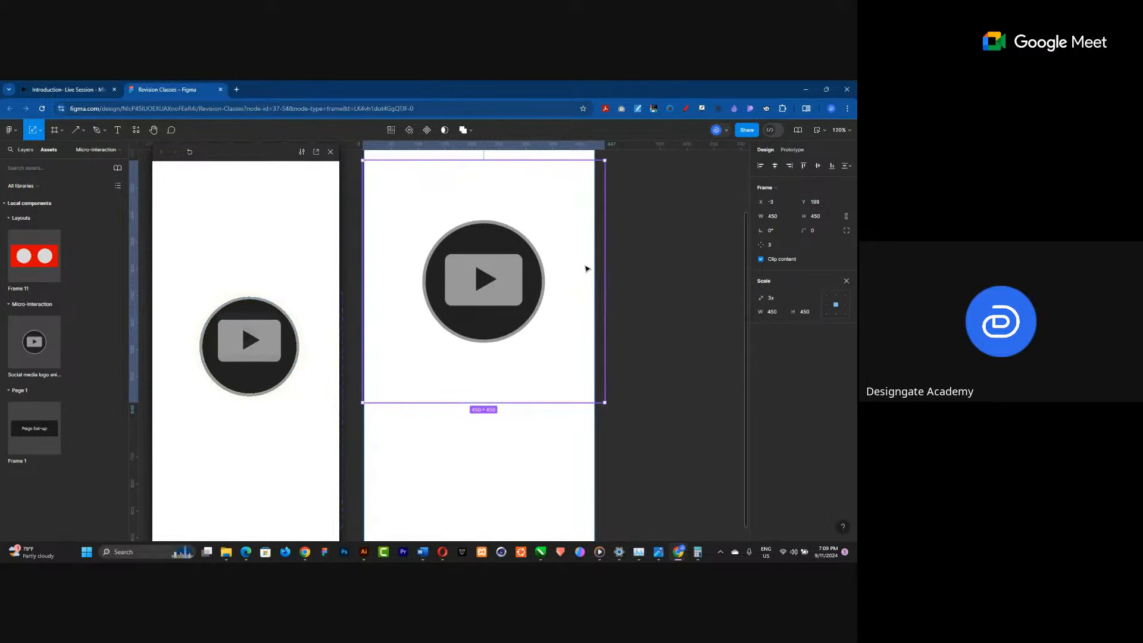
{"action": "scroll", "coordinate": [583, 266], "scroll_direction": "down", "scroll_amount": 3}
{"action": "left_click", "coordinate": [775, 166]}
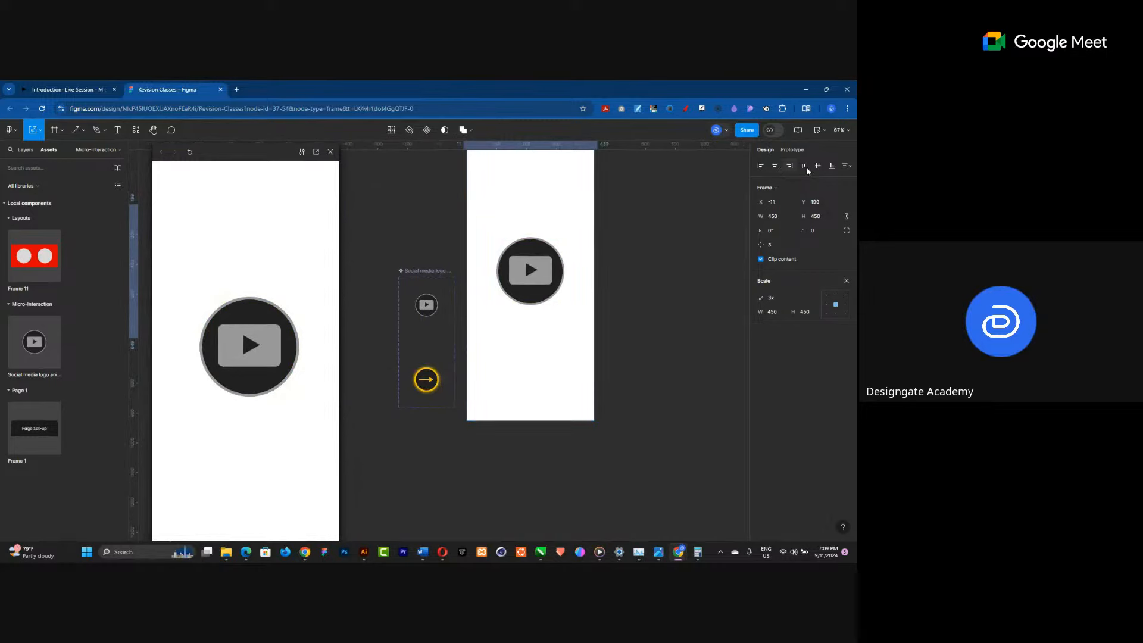
{"action": "left_click", "coordinate": [817, 166]}
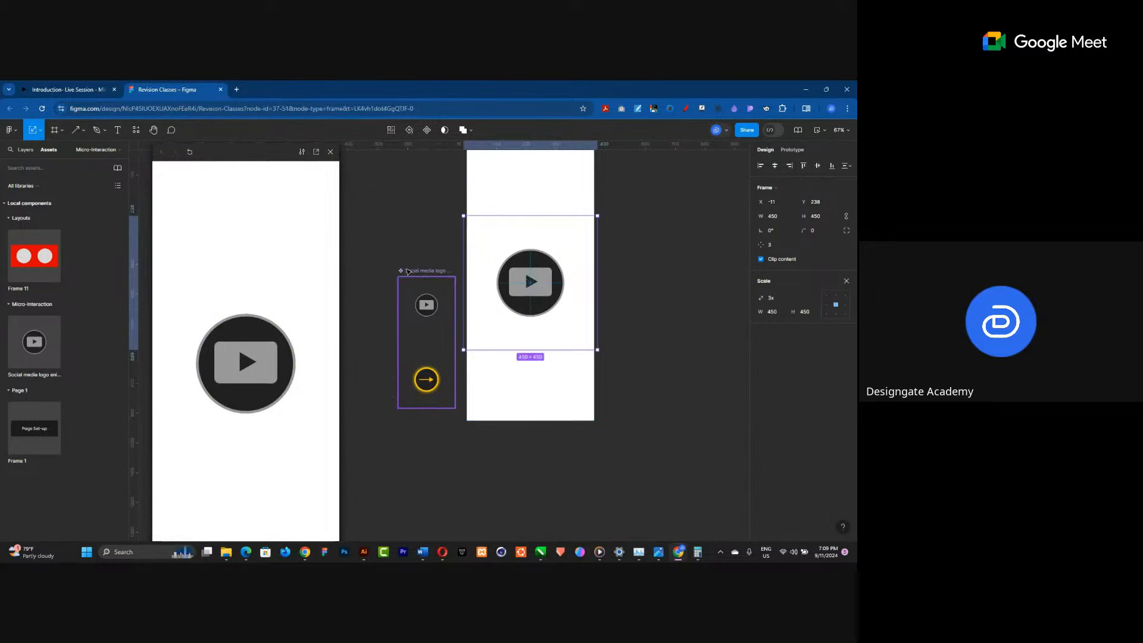
Set the easing of the first variant's While hovering interaction to Ease in and out.
{"action": "left_click", "coordinate": [431, 335]}
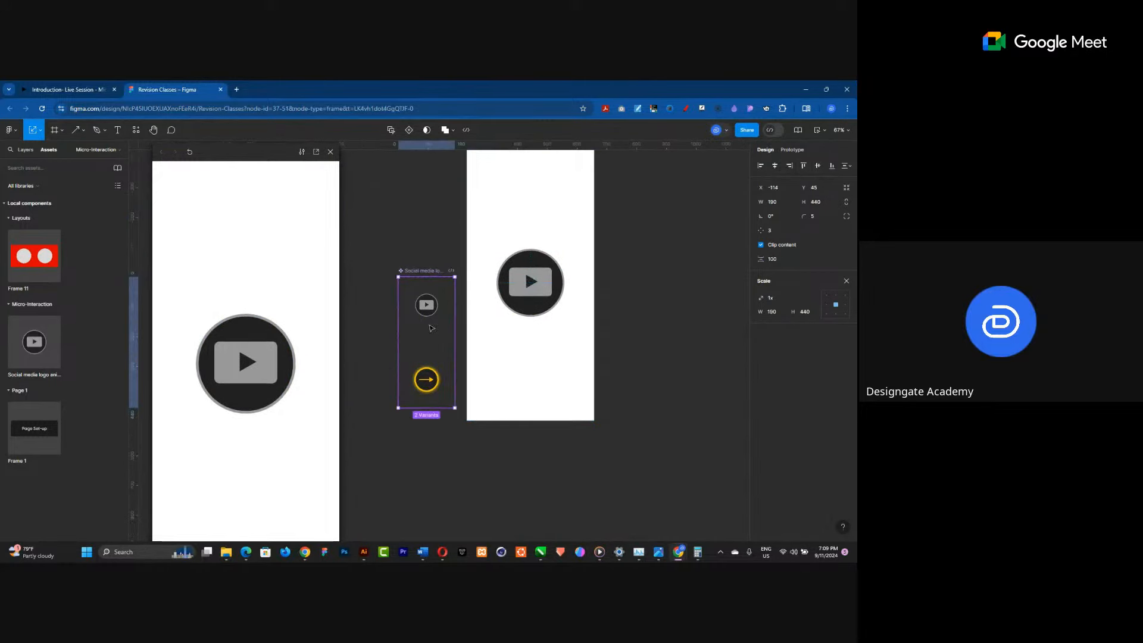
{"action": "scroll", "coordinate": [419, 360], "scroll_direction": "up", "scroll_amount": 3}
{"action": "left_click", "coordinate": [437, 280]}
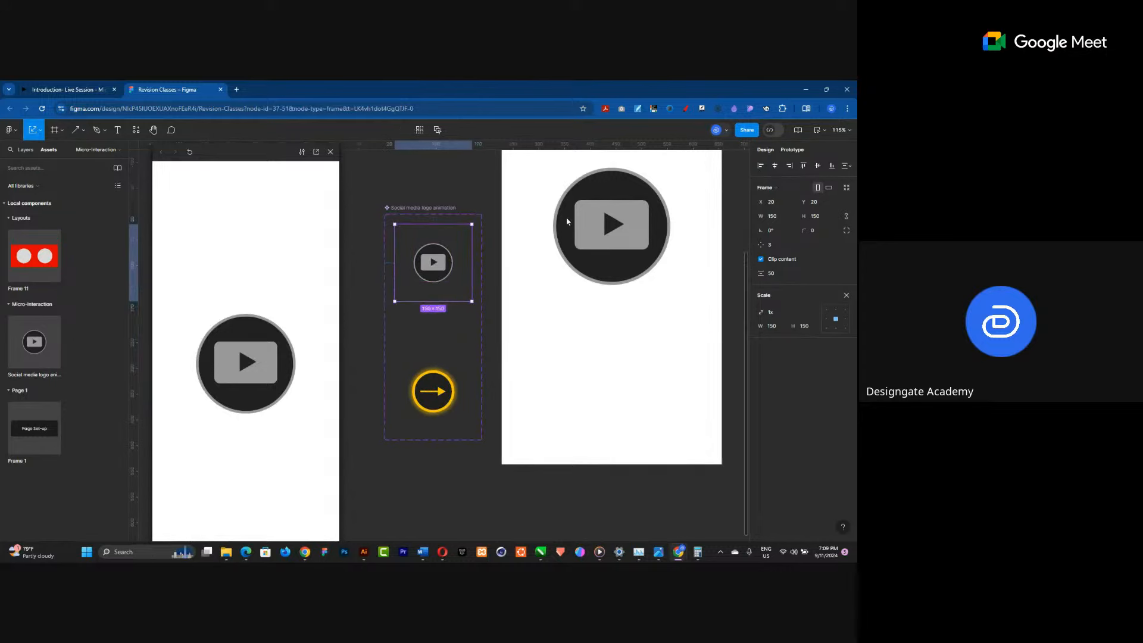
{"action": "key", "text": "shift+e"}
{"action": "left_click", "coordinate": [428, 324]}
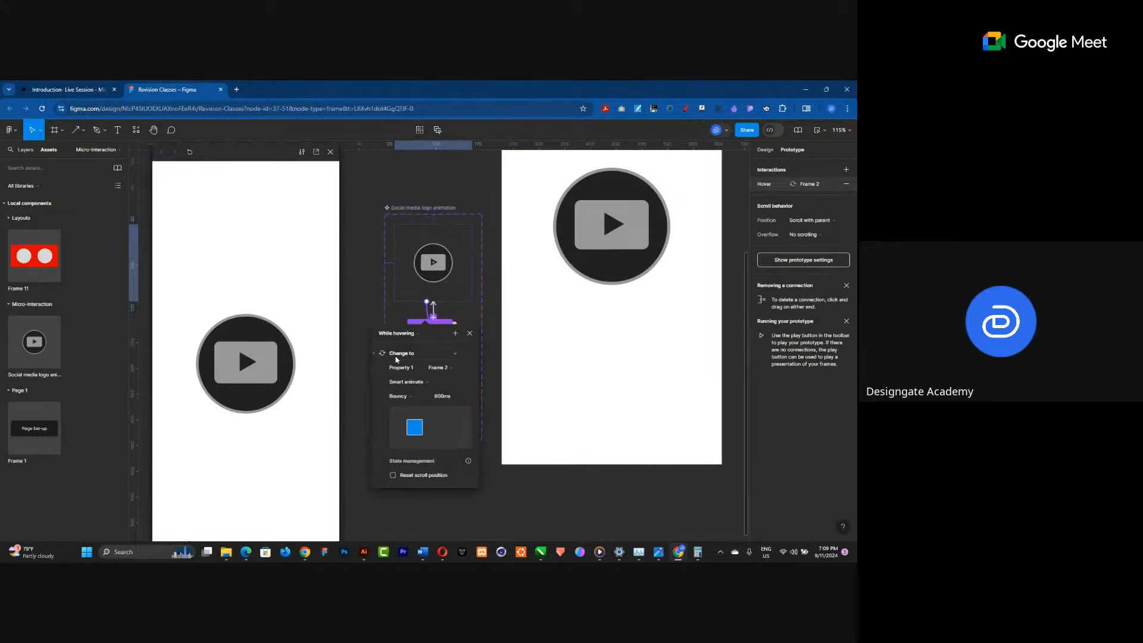
{"action": "left_click", "coordinate": [399, 397]}
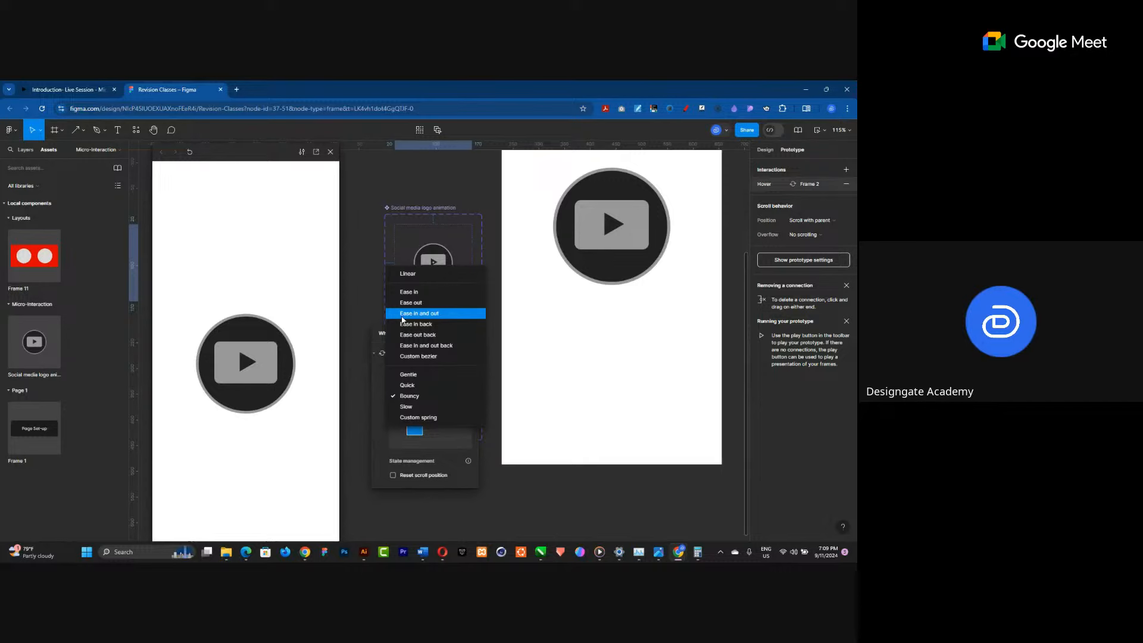
{"action": "left_click", "coordinate": [404, 314]}
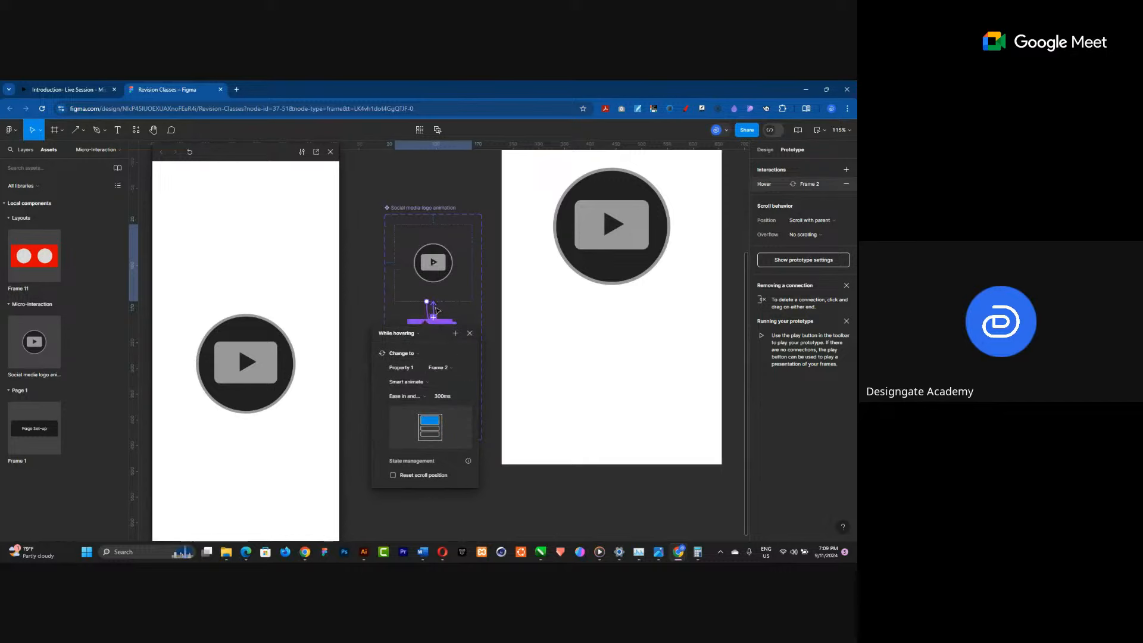
Set the easing of the Mouse leave interaction to Ease in and out.
{"action": "left_click", "coordinate": [436, 309]}
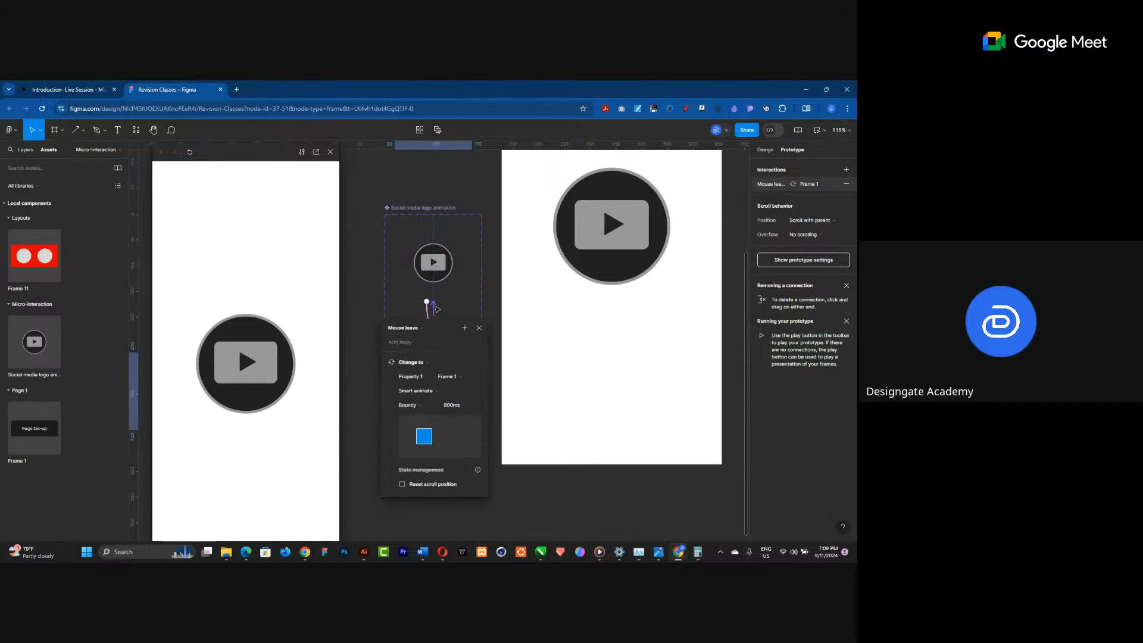
{"action": "left_click", "coordinate": [415, 393]}
{"action": "left_click", "coordinate": [415, 393]}
{"action": "left_click", "coordinate": [416, 404]}
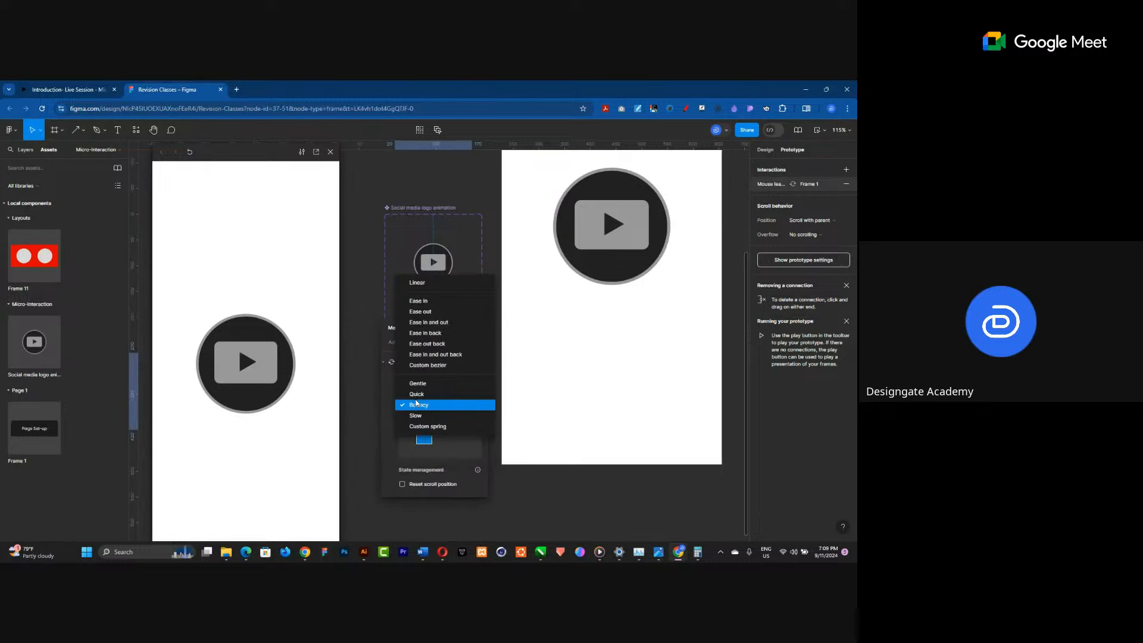
{"action": "left_click", "coordinate": [417, 324]}
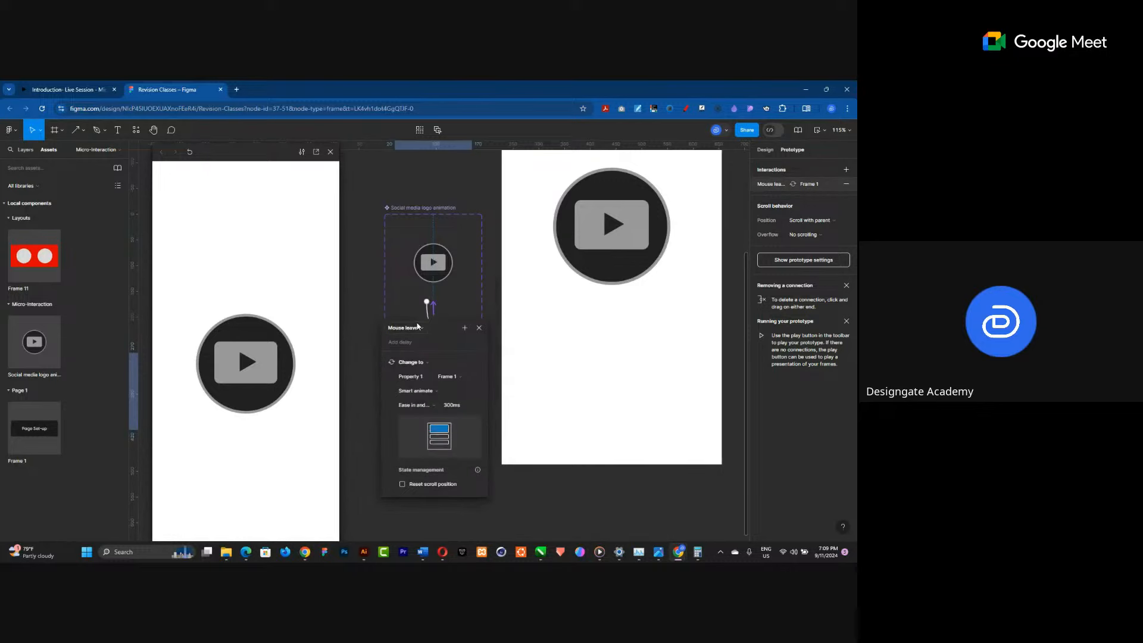
{"action": "left_click", "coordinate": [408, 404]}
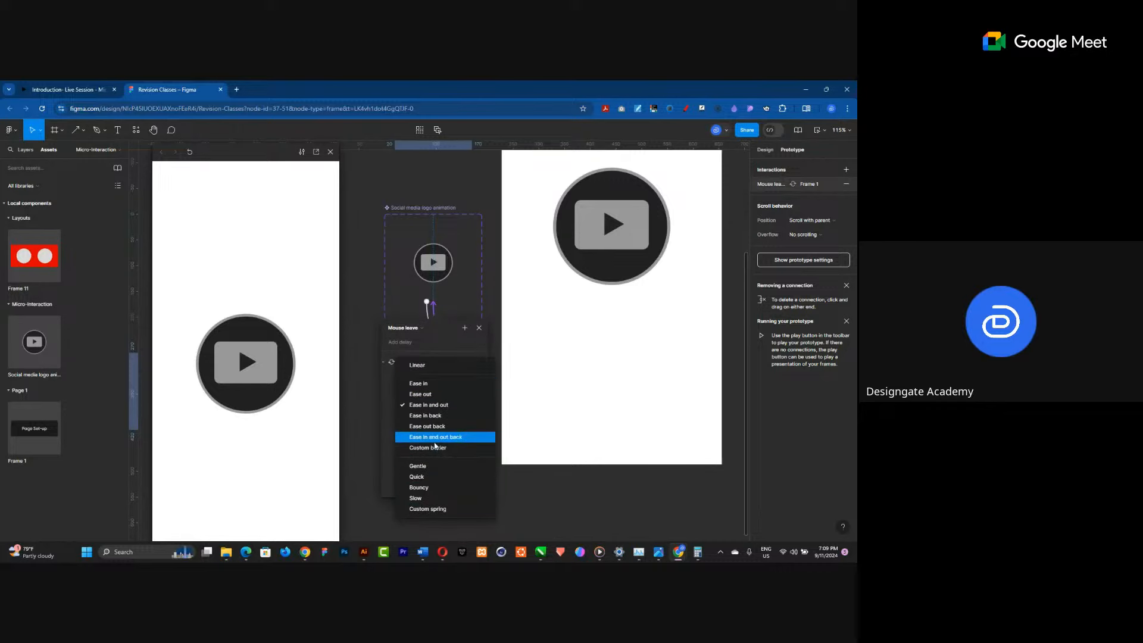
{"action": "left_click", "coordinate": [438, 349]}
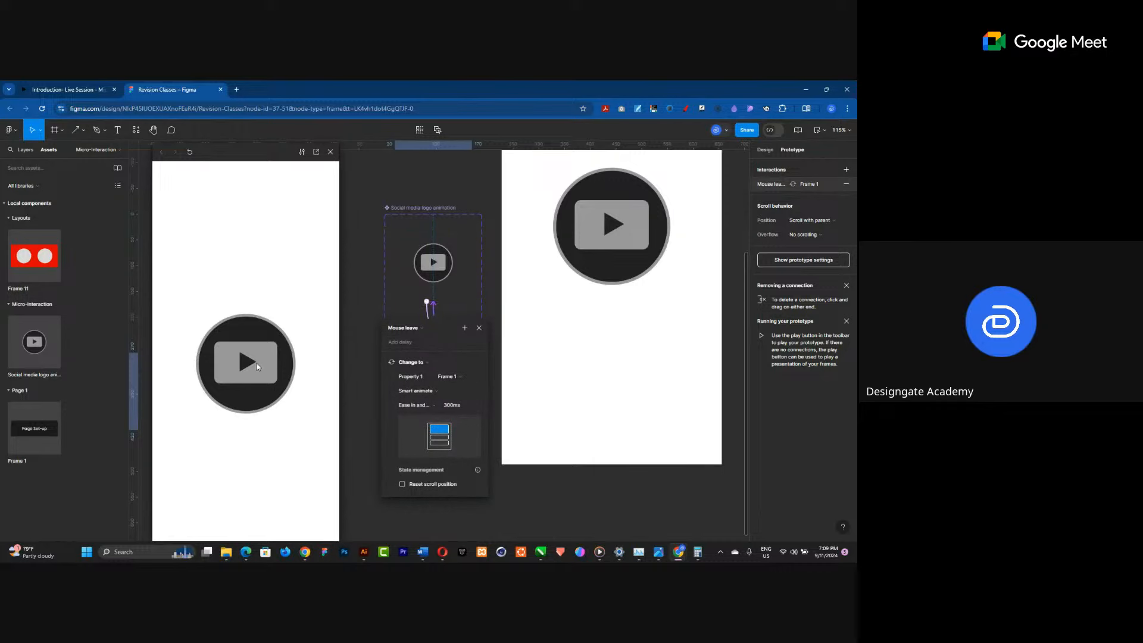
Edit the duration of the Mouse leave interaction.
{"action": "mouse_move", "coordinate": [234, 364]}
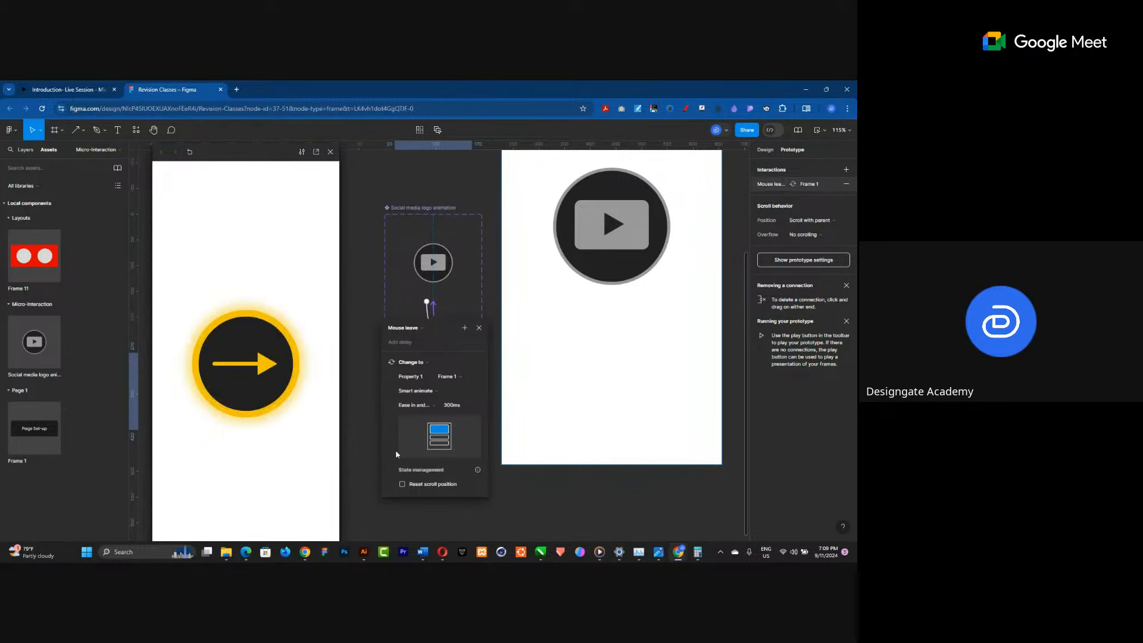
{"action": "left_click", "coordinate": [456, 407]}
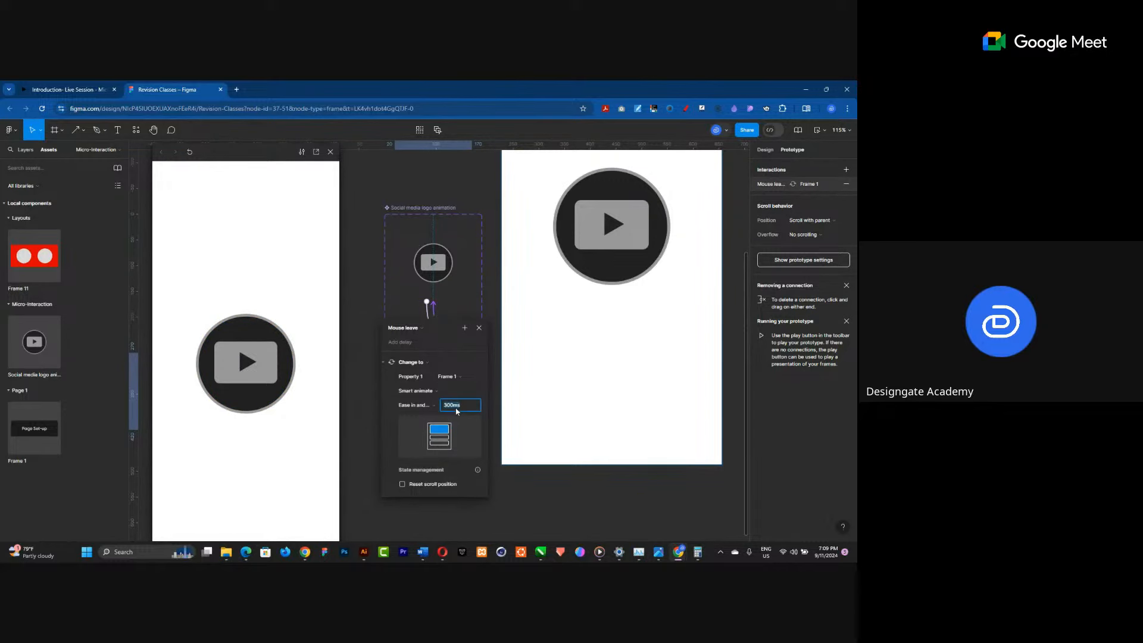
{"action": "left_click", "coordinate": [476, 403]}
{"action": "left_click_drag", "start_coordinate": [466, 408], "coordinate": [445, 411]}
{"action": "type", "text": "150"}
Set the While hovering interaction's duration to 150 ms.
{"action": "left_click", "coordinate": [429, 315]}
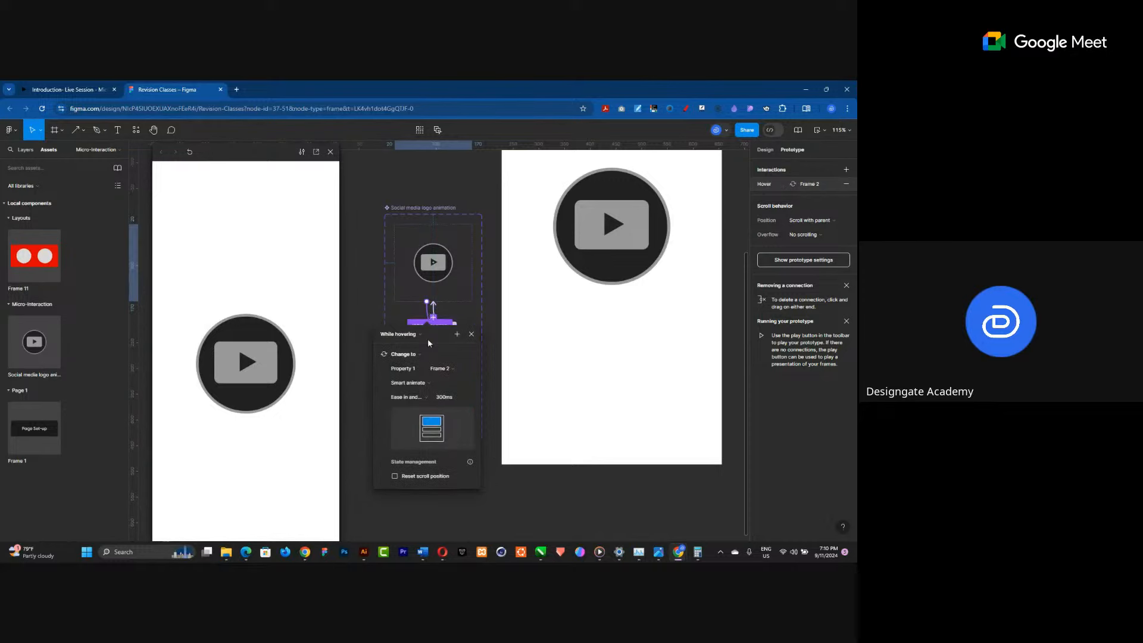
{"action": "left_click", "coordinate": [448, 396]}
{"action": "type", "text": "150"}
{"action": "key", "text": "Return"}
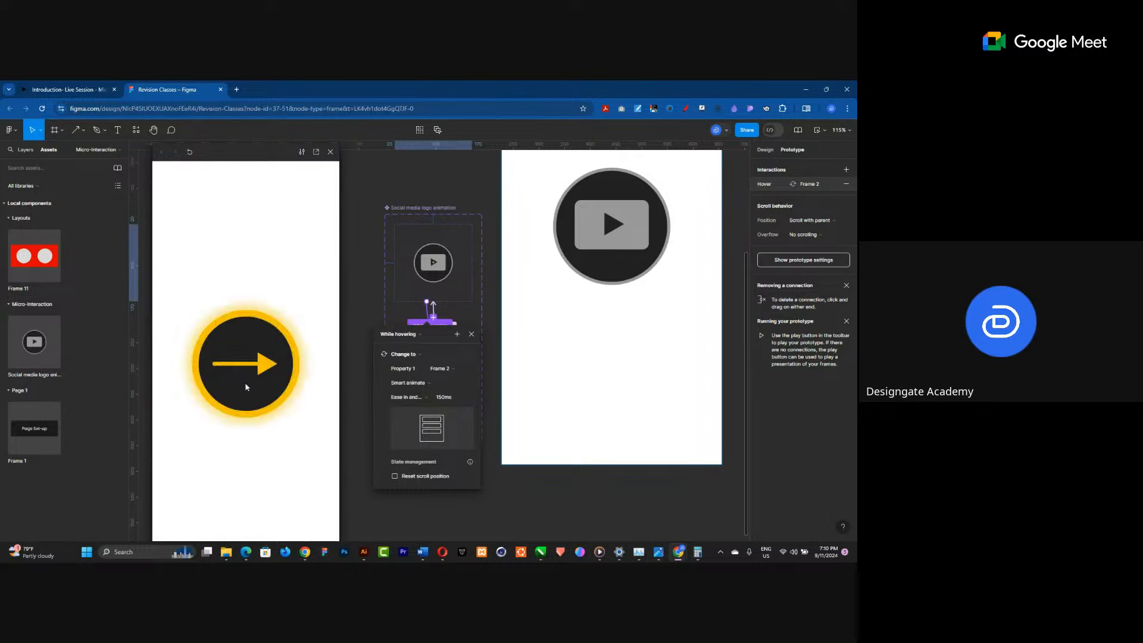
Set the durations of both the While hovering and Mouse leave interactions to 500 ms.
{"action": "left_click", "coordinate": [447, 398]}
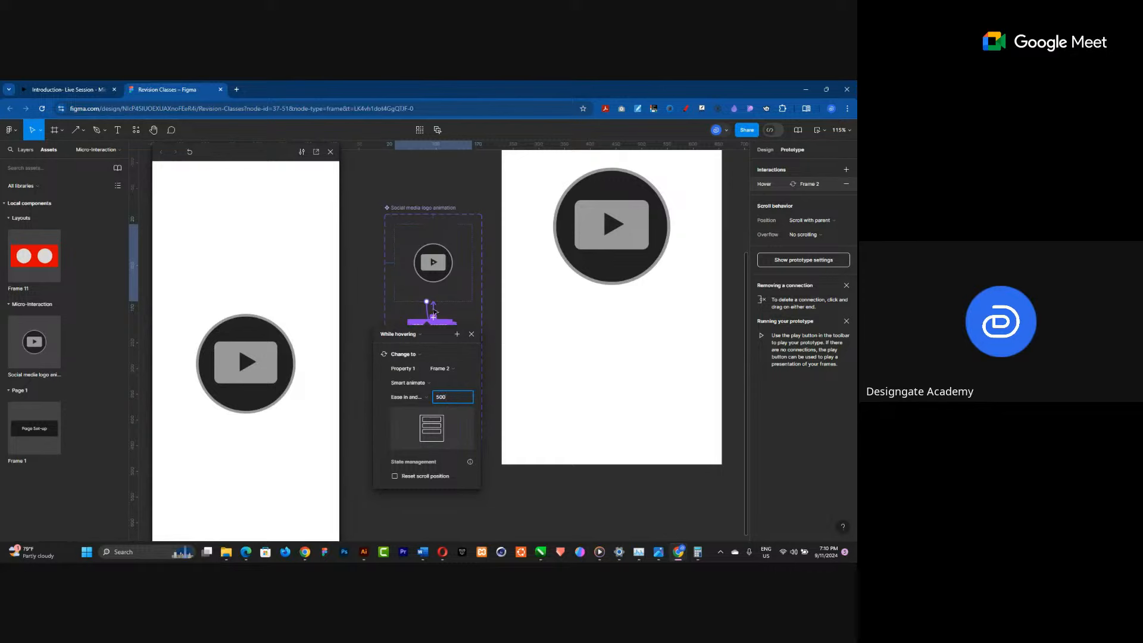
{"action": "key", "text": "Escape"}
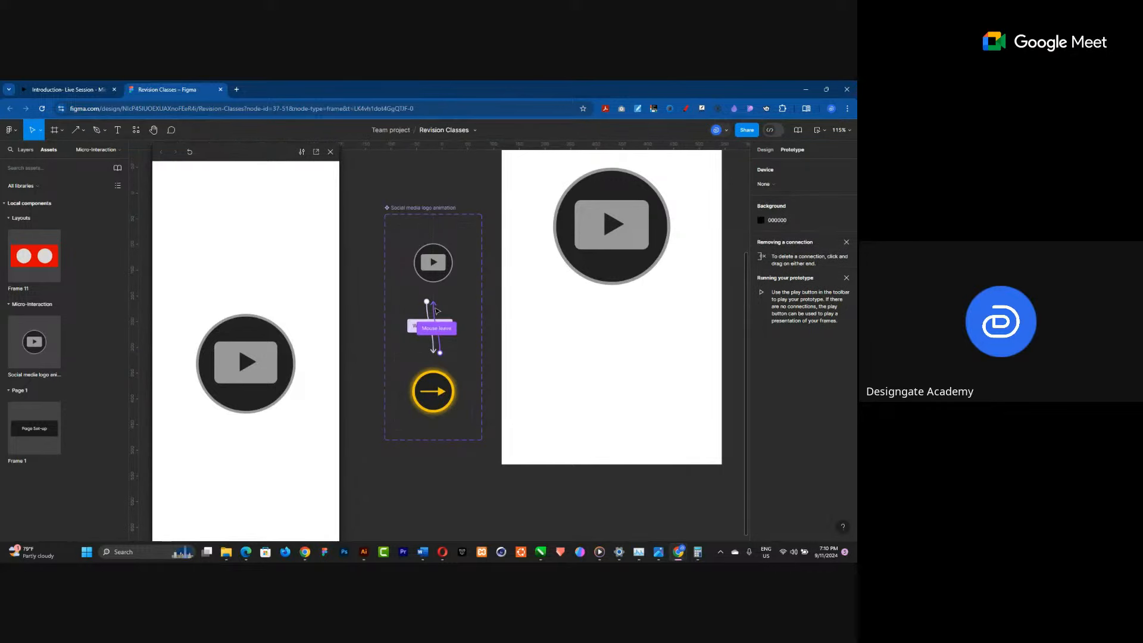
{"action": "left_click", "coordinate": [436, 310]}
{"action": "left_click", "coordinate": [454, 408]}
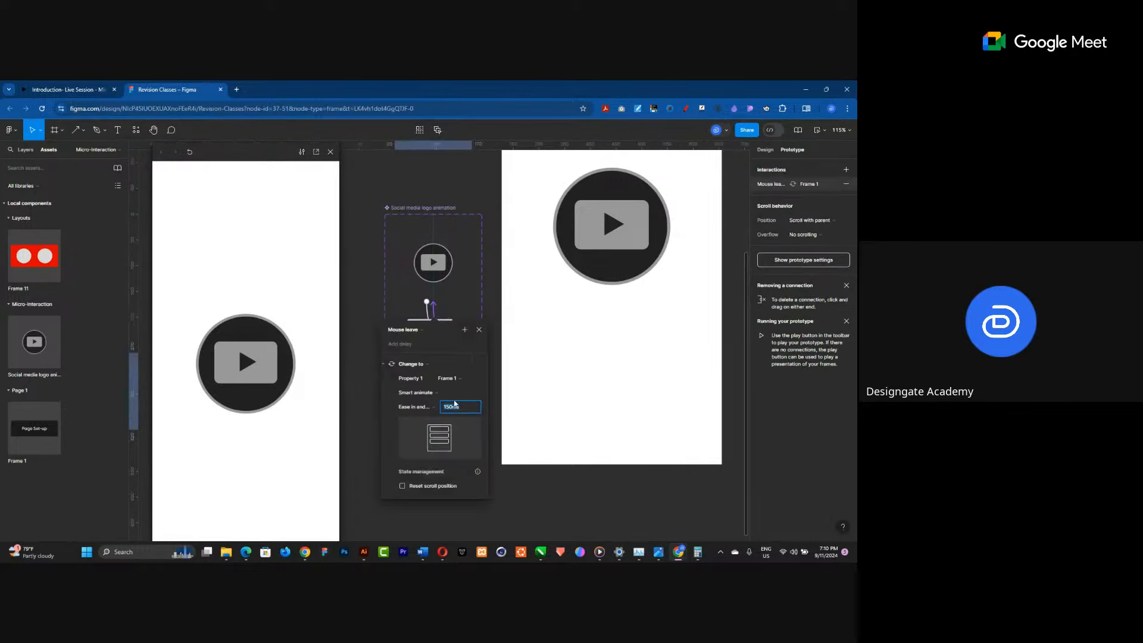
{"action": "type", "text": "500"}
{"action": "key", "text": "Return"}
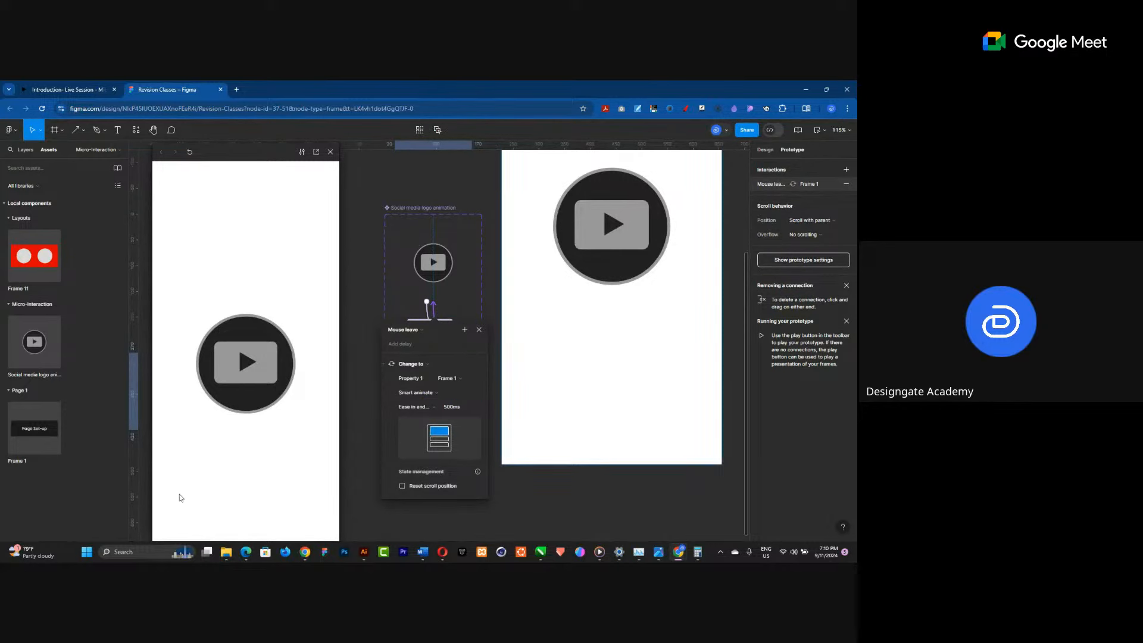
{"action": "mouse_move", "coordinate": [240, 380]}
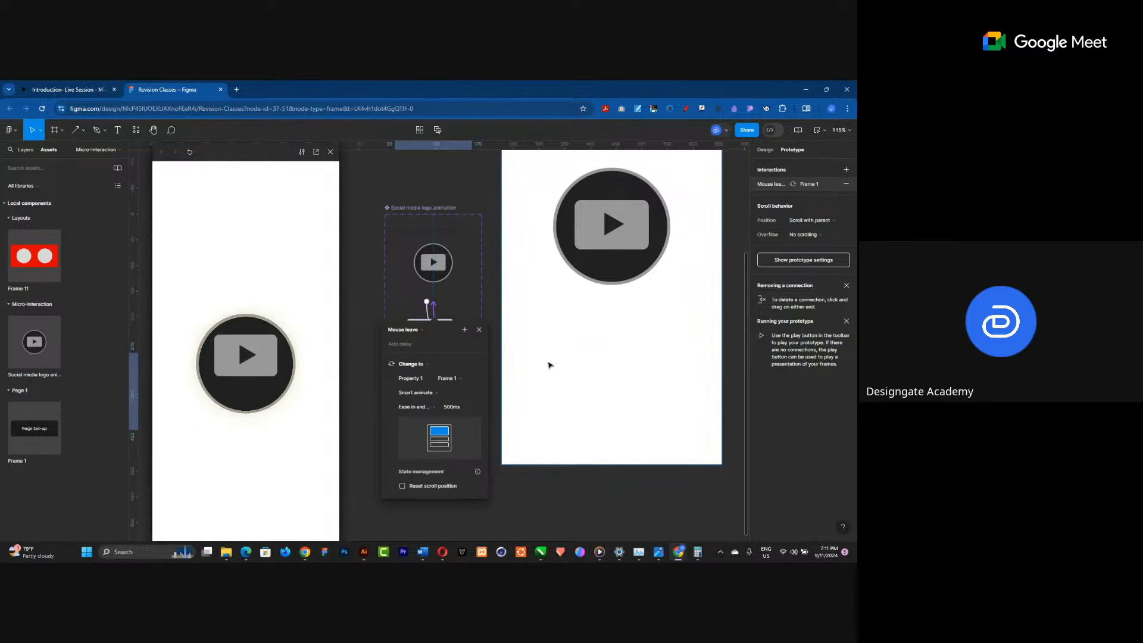
Fill the phone frame with the button's dark colour 212121 using the eyedropper, and check the hover in the preview.
{"action": "scroll", "coordinate": [548, 364], "scroll_direction": "down", "scroll_amount": 3}
{"action": "scroll", "coordinate": [541, 411], "scroll_direction": "down", "scroll_amount": 5}
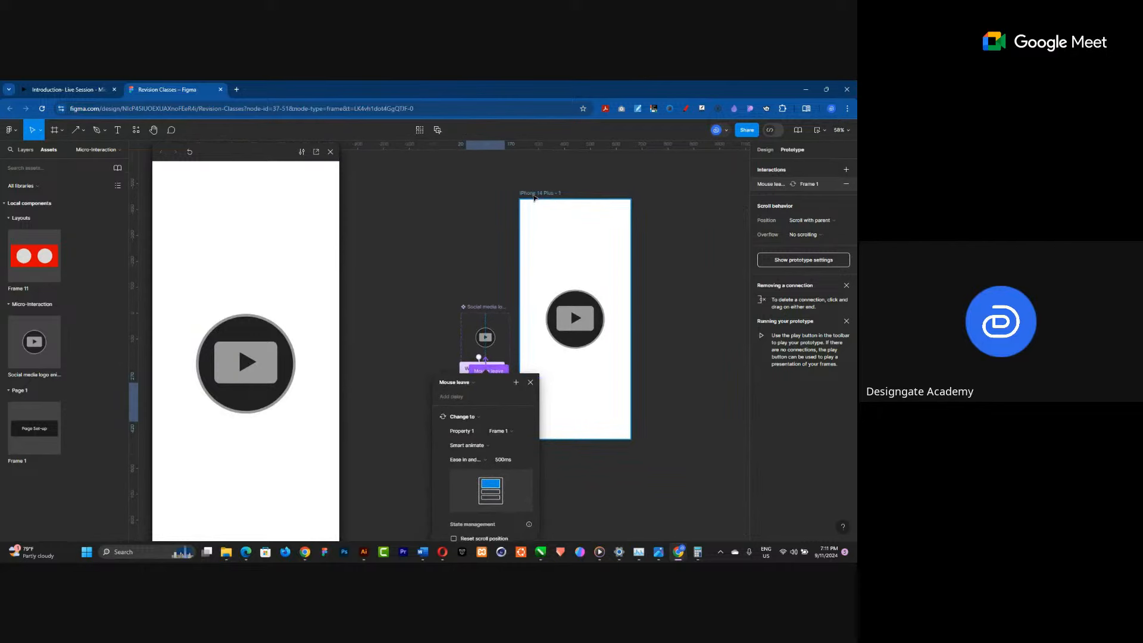
{"action": "left_click", "coordinate": [533, 196]}
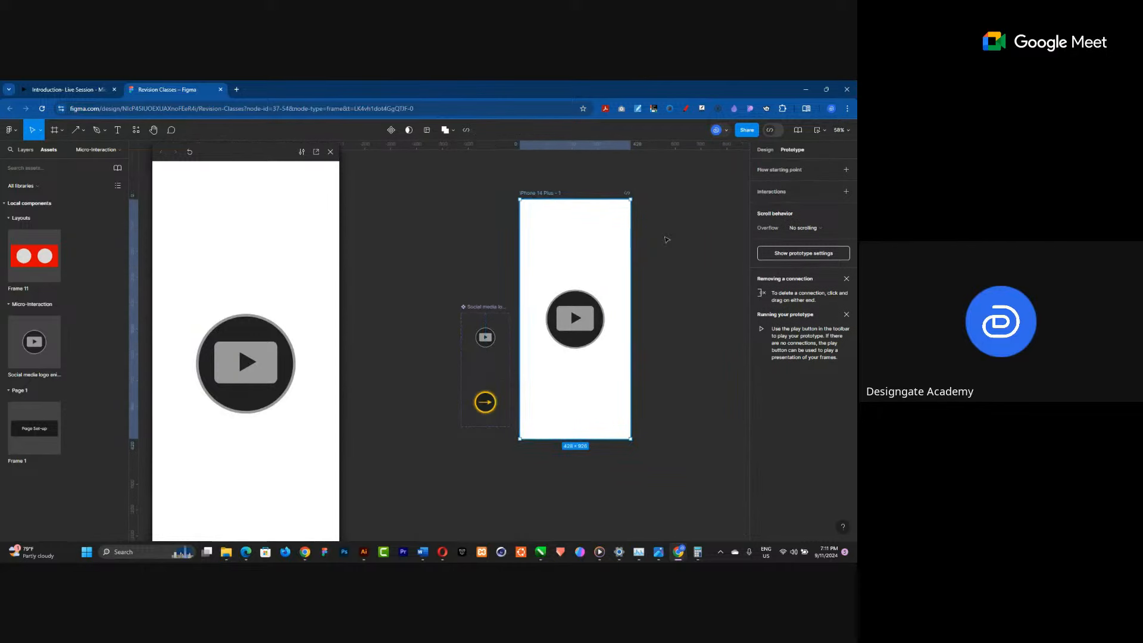
{"action": "left_click", "coordinate": [765, 149]}
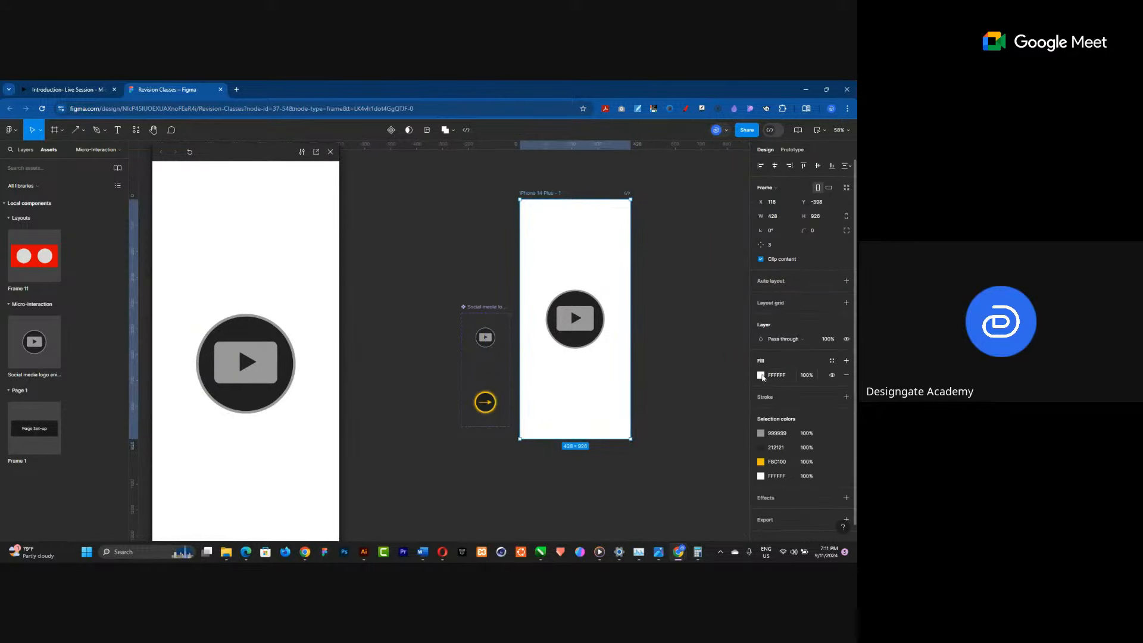
{"action": "left_click", "coordinate": [761, 375]}
{"action": "left_click", "coordinate": [655, 434]}
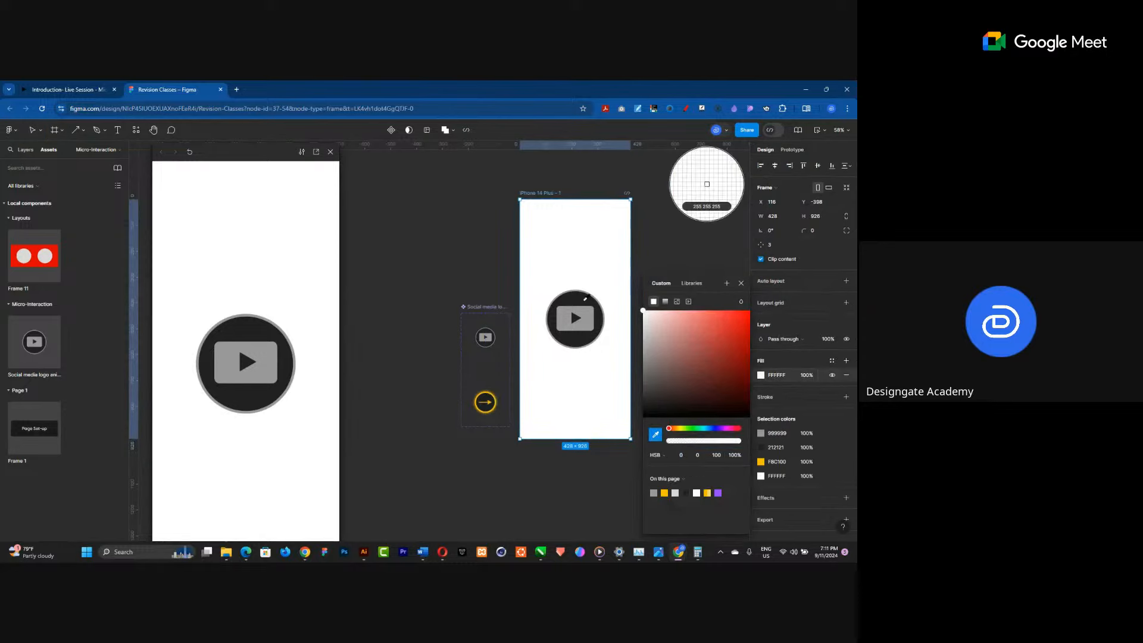
{"action": "left_click", "coordinate": [581, 300]}
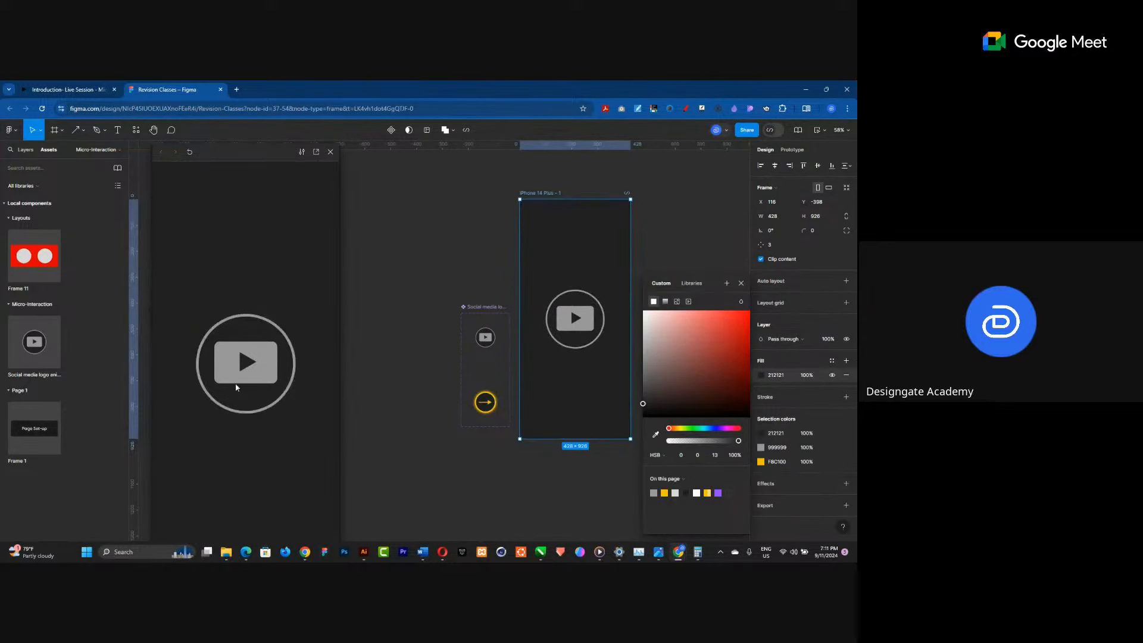
{"action": "left_click", "coordinate": [238, 374]}
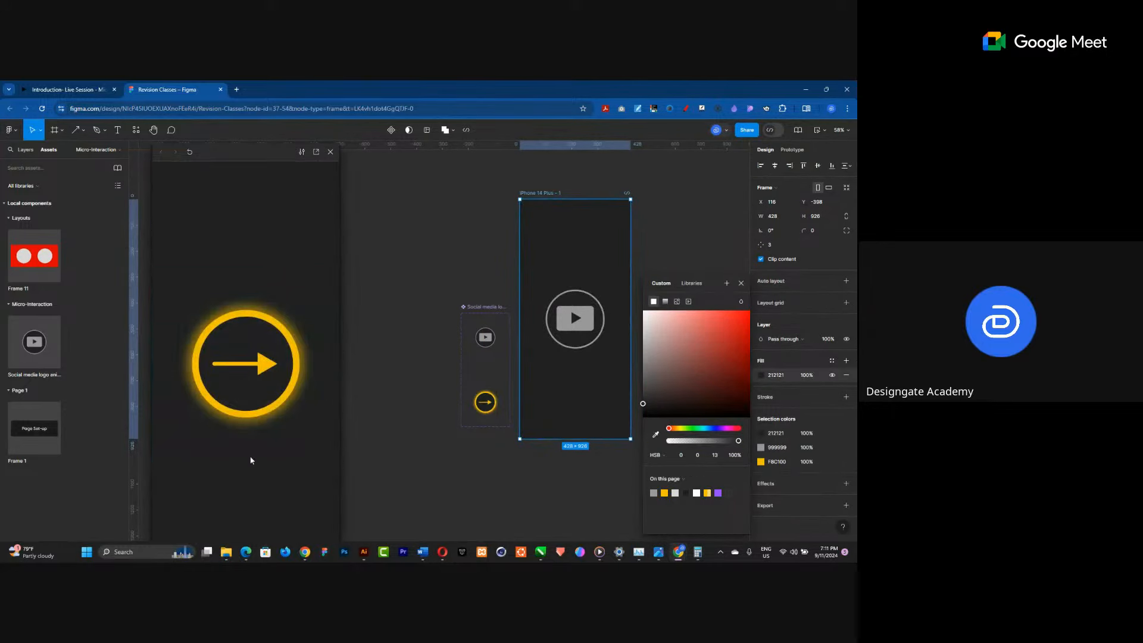
{"action": "mouse_move", "coordinate": [254, 374]}
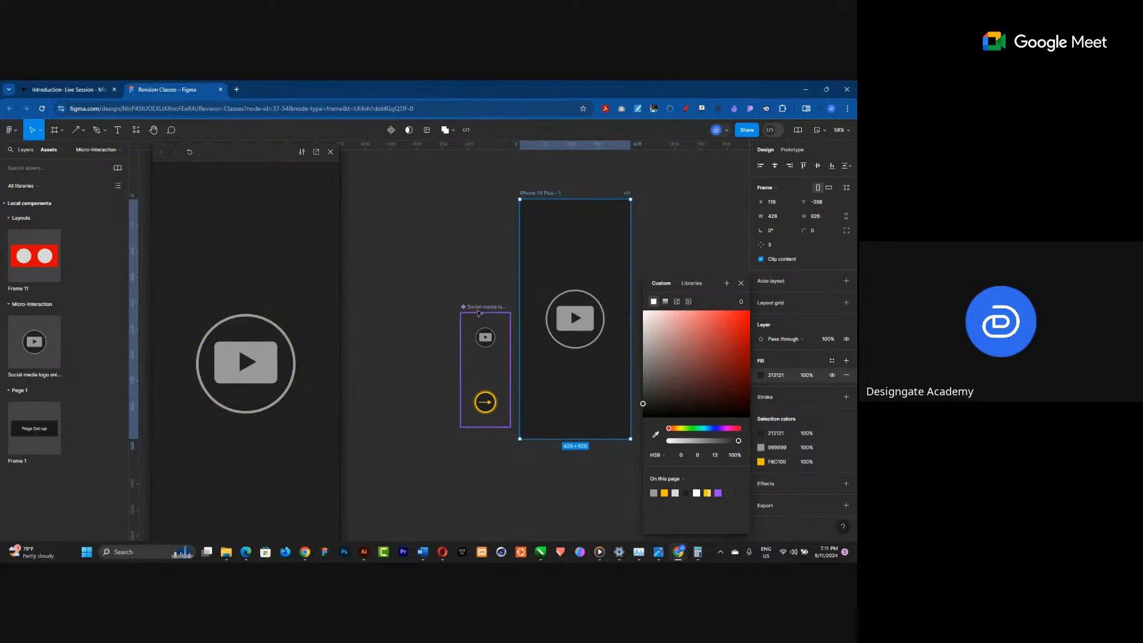
Set the While hovering interaction's duration on the component set to 300 ms.
{"action": "left_click", "coordinate": [496, 371]}
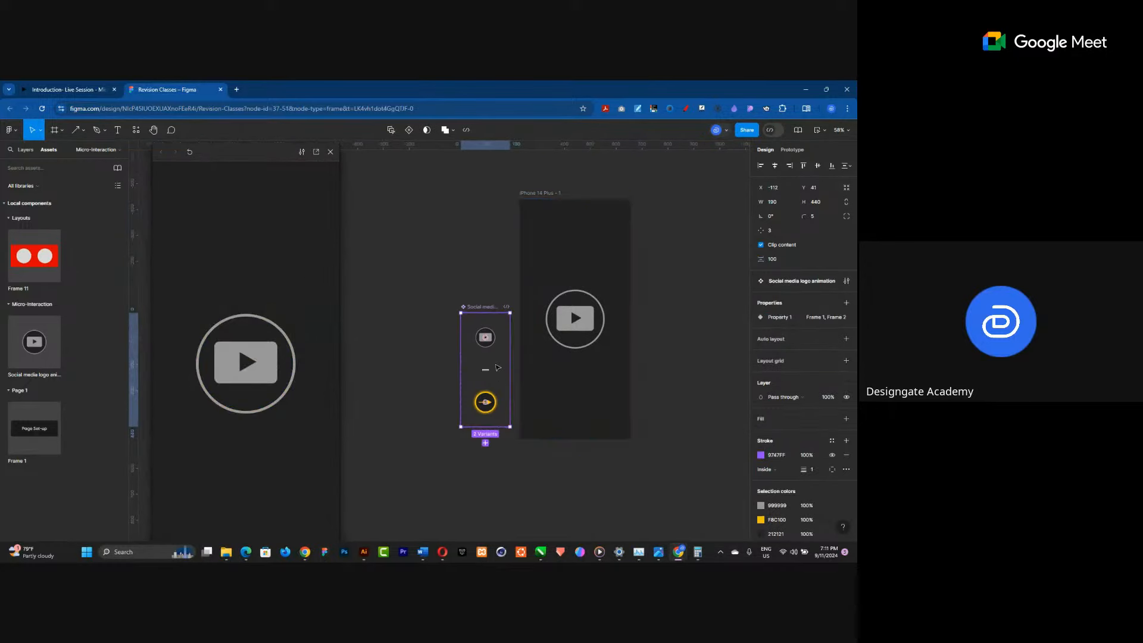
{"action": "left_click", "coordinate": [792, 150]}
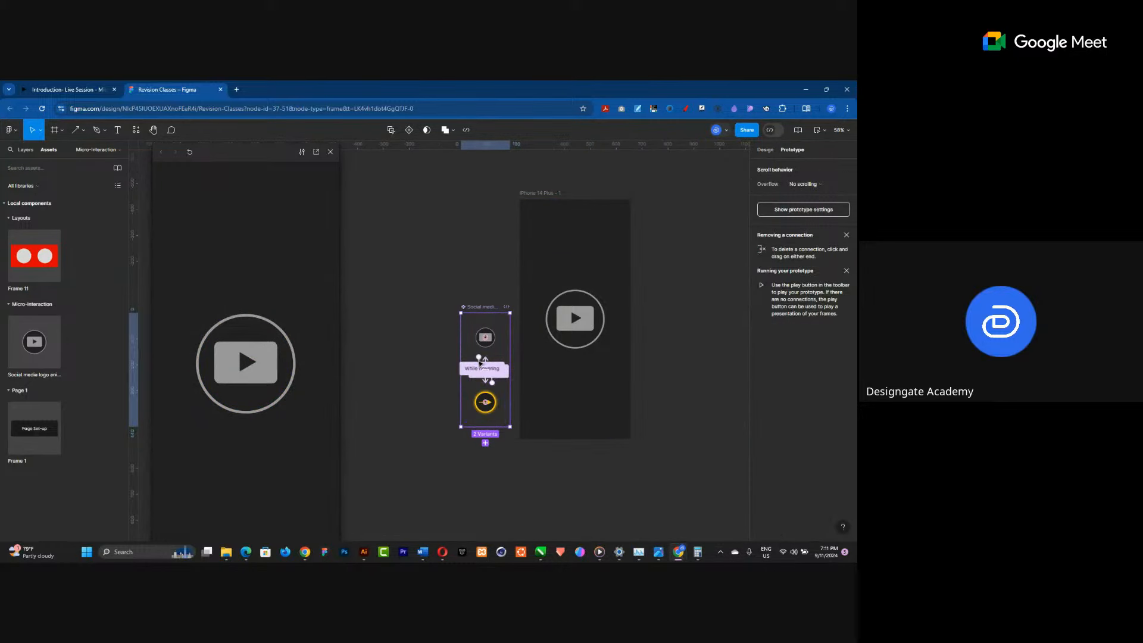
{"action": "left_click", "coordinate": [477, 353]}
{"action": "scroll", "coordinate": [511, 403], "scroll_direction": "up", "scroll_amount": 5}
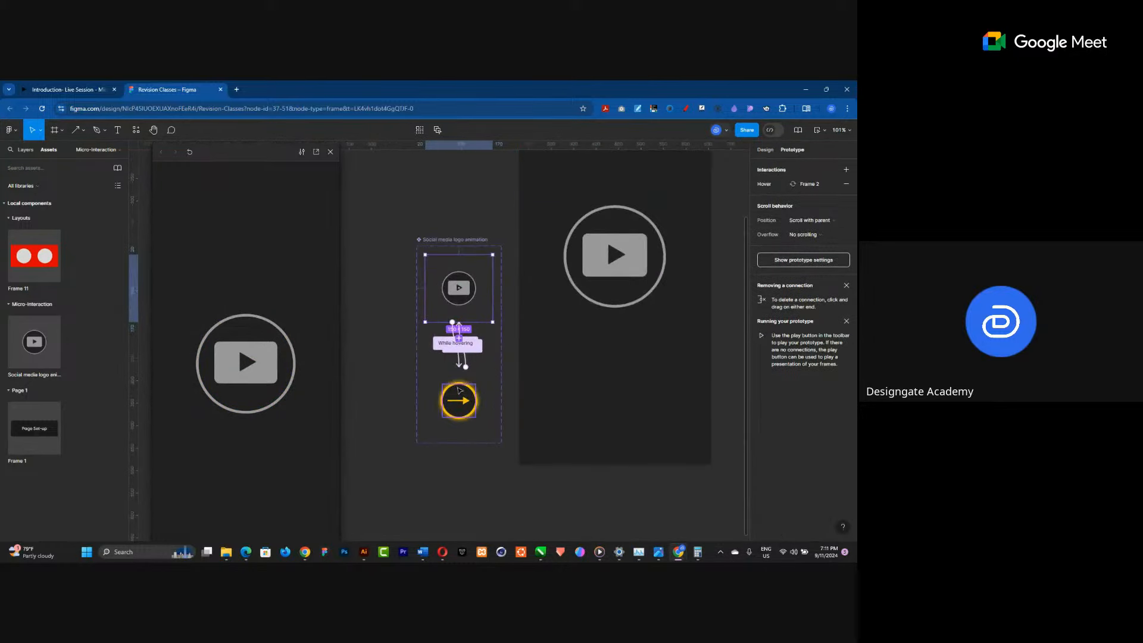
{"action": "left_click", "coordinate": [460, 347]}
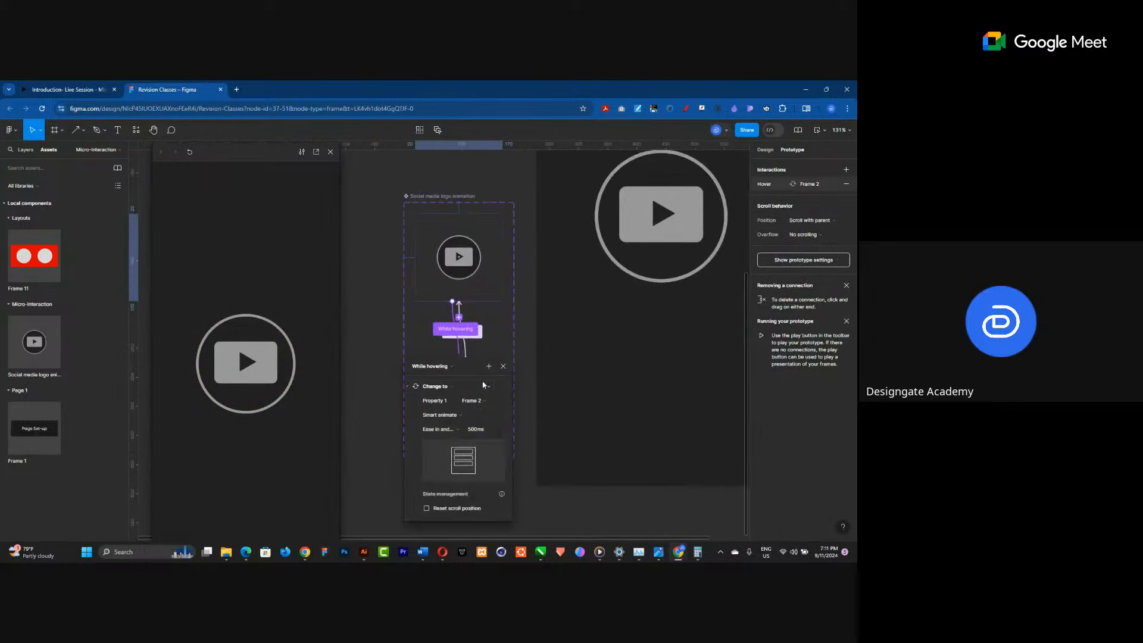
{"action": "left_click", "coordinate": [477, 429]}
{"action": "type", "text": "300"}
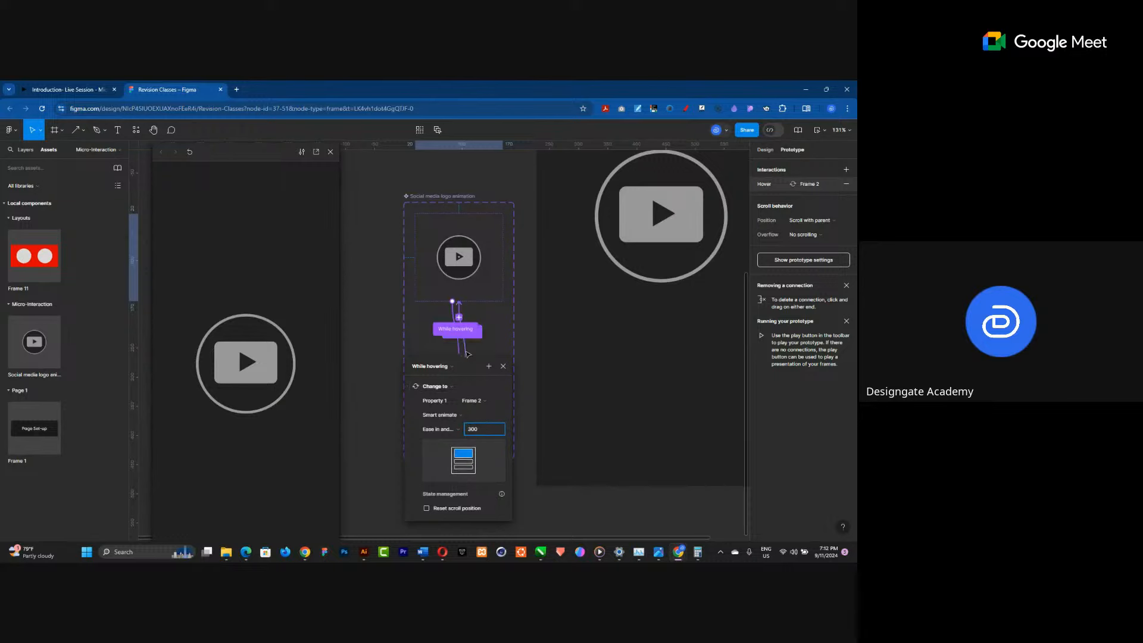
Set the Mouse leave interaction's duration to 300 ms.
{"action": "left_click", "coordinate": [467, 353]}
{"action": "left_click", "coordinate": [483, 453]}
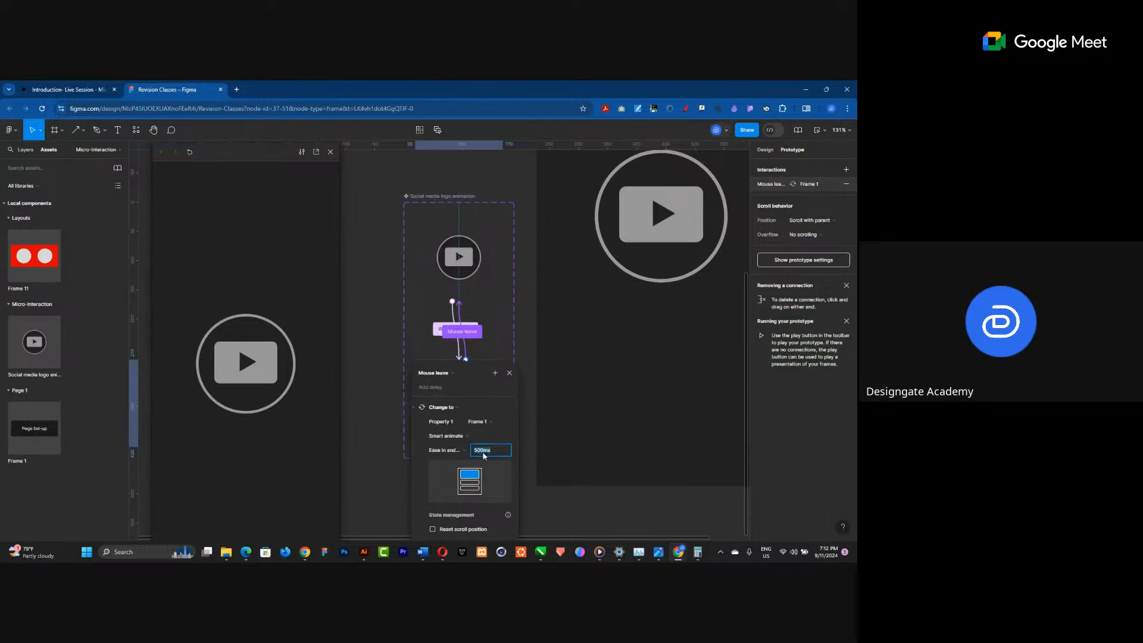
{"action": "type", "text": "300"}
{"action": "key", "text": "Return"}
Test the button's hover and mouse-leave animation in the preview window.
{"action": "mouse_move", "coordinate": [232, 353]}
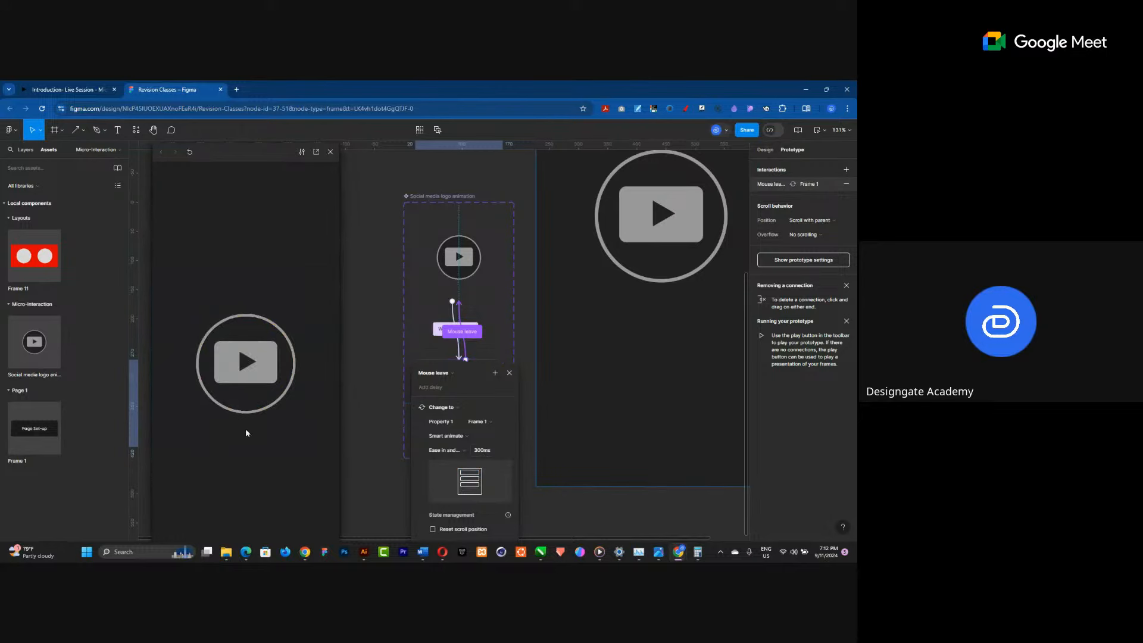
{"action": "mouse_move", "coordinate": [252, 410]}
{"action": "mouse_move", "coordinate": [265, 383]}
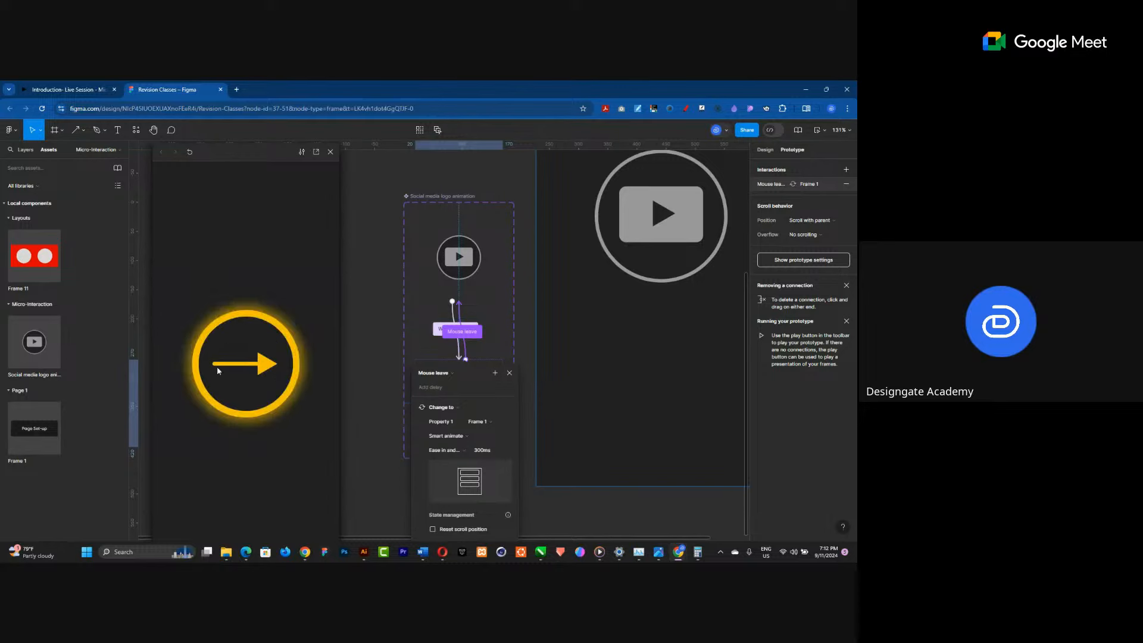
{"action": "left_click", "coordinate": [591, 299]}
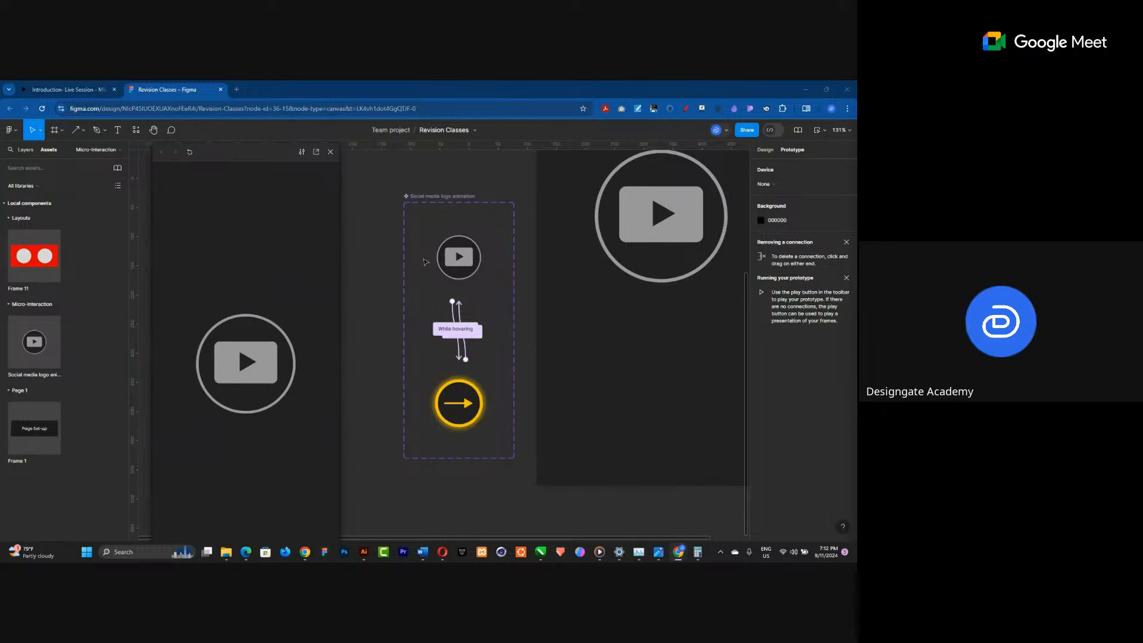
Snap the Figma window to the left half and browse the micro-interaction examples on the microinteractions website beside it.
{"action": "double_click", "coordinate": [555, 87]}
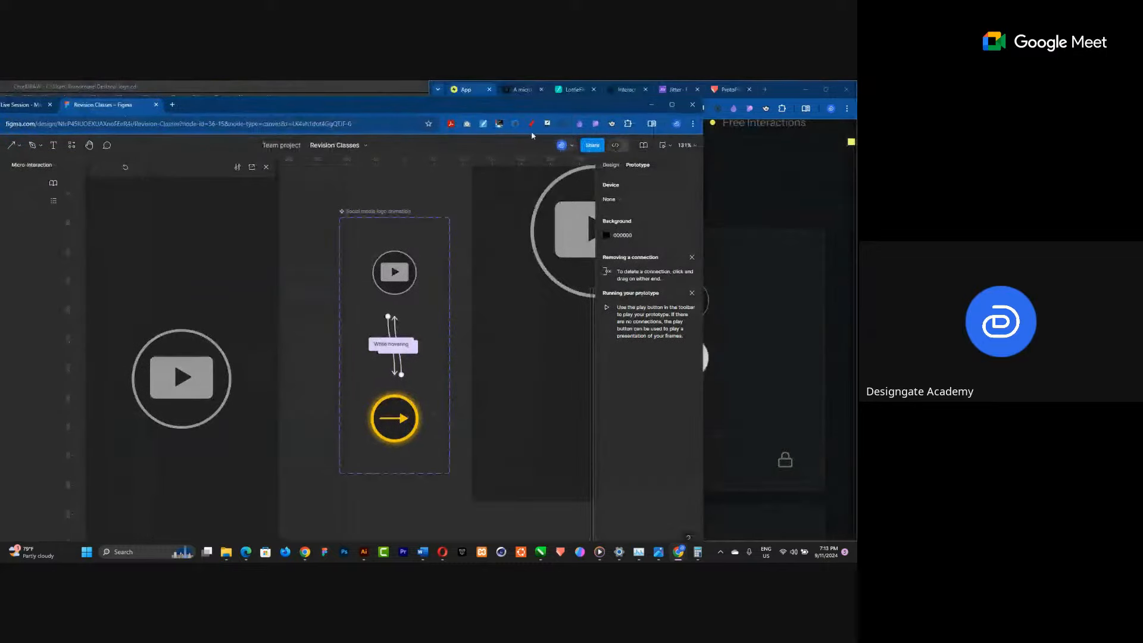
{"action": "mouse_move", "coordinate": [672, 111]}
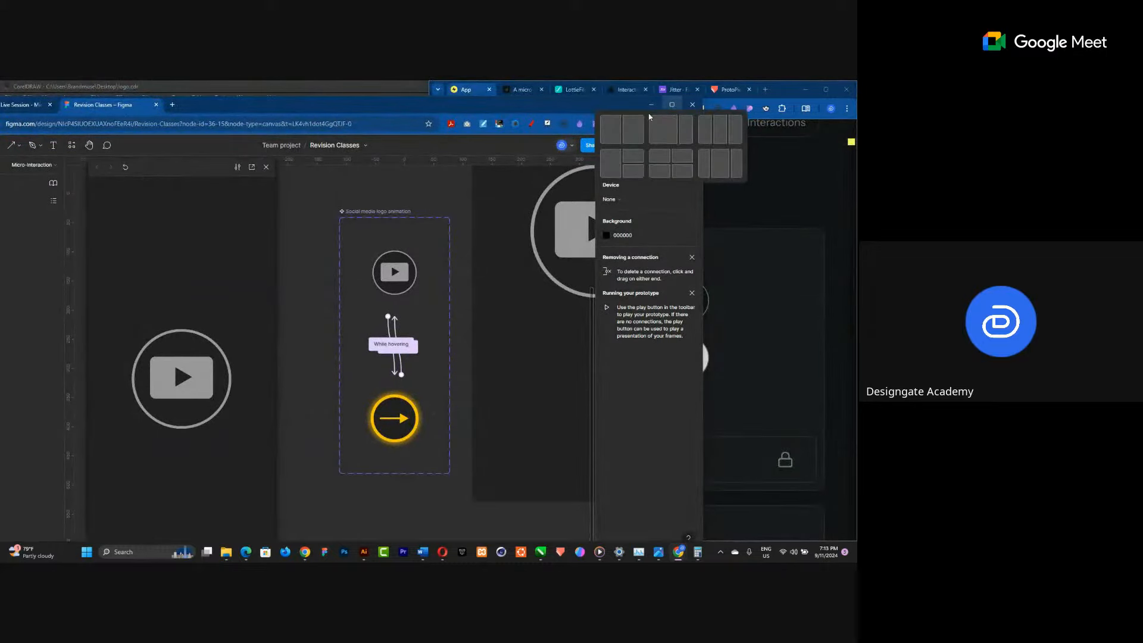
{"action": "left_click", "coordinate": [616, 138]}
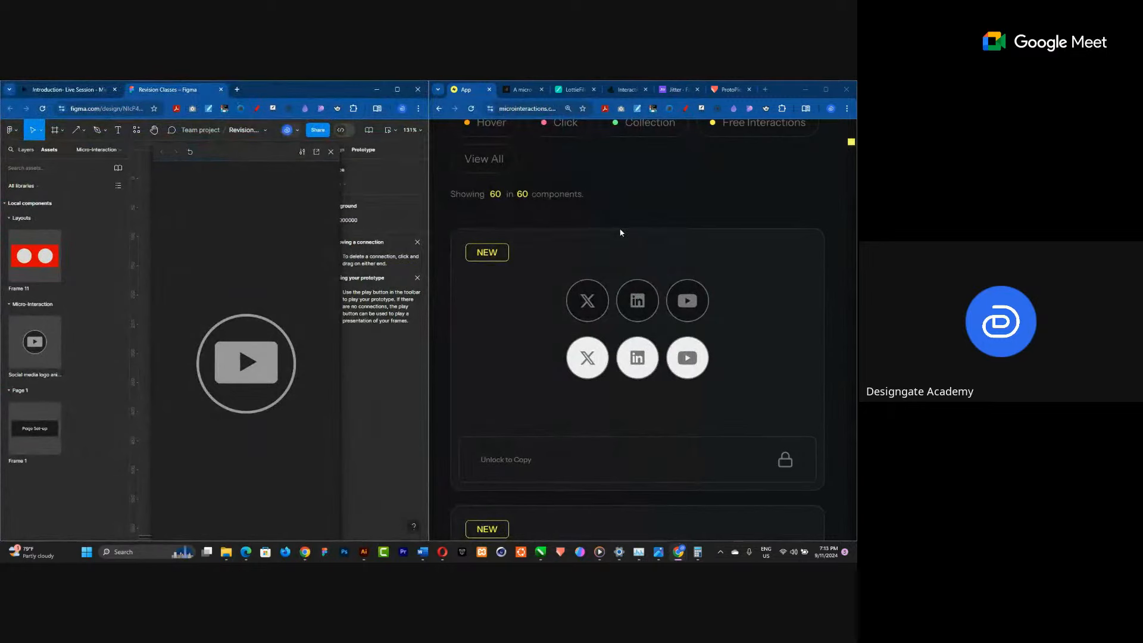
{"action": "scroll", "coordinate": [620, 232], "scroll_direction": "down", "scroll_amount": 5}
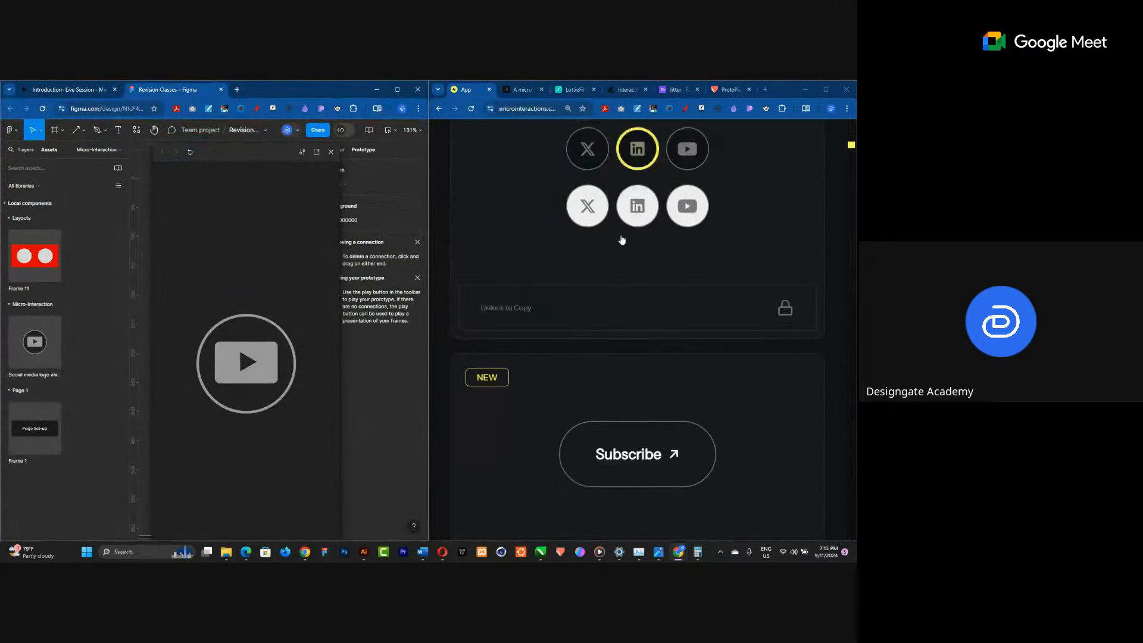
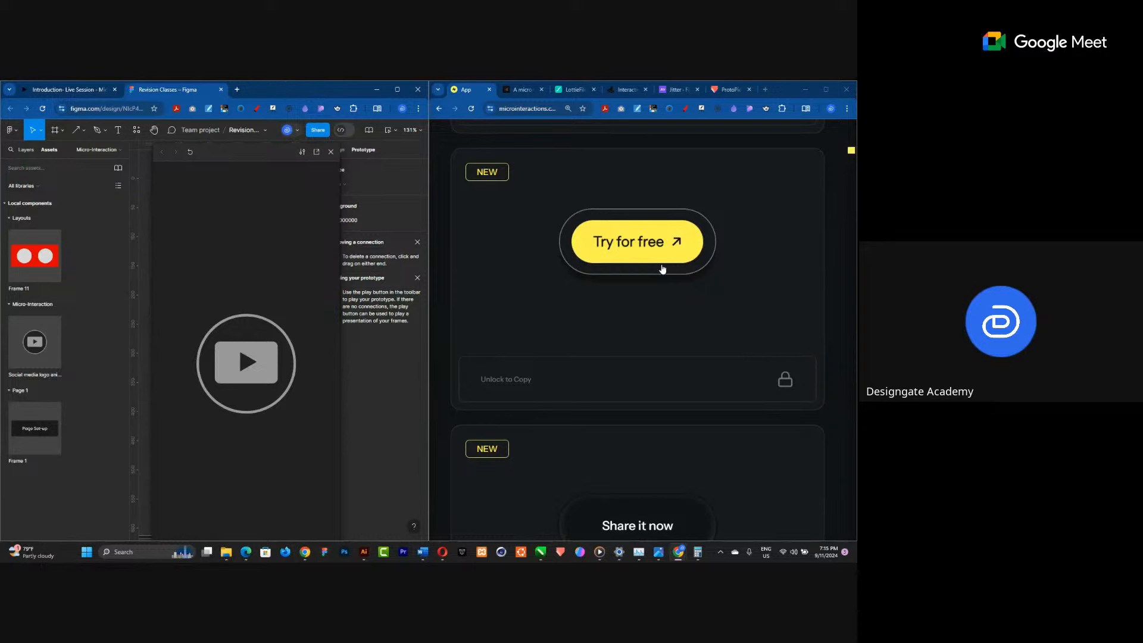
Close the prototype preview window and add a text layer reading "Subscribe" on an empty area of the canvas.
{"action": "left_click", "coordinate": [332, 153]}
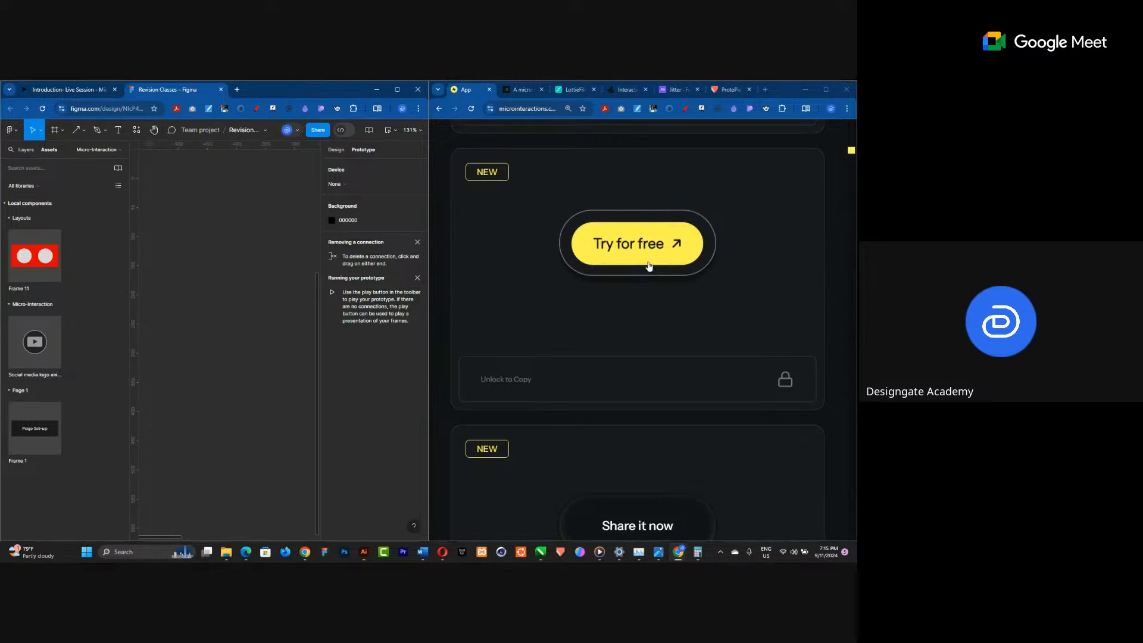
{"action": "scroll", "coordinate": [204, 278], "scroll_direction": "down", "scroll_amount": 8}
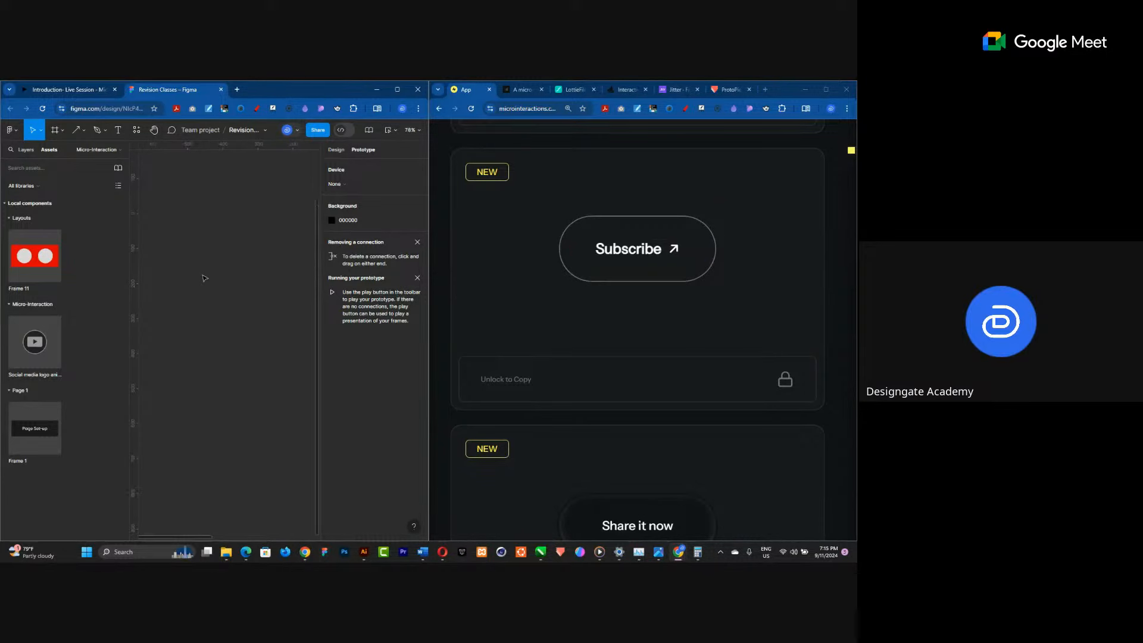
{"action": "scroll", "coordinate": [204, 276], "scroll_direction": "up", "scroll_amount": 5}
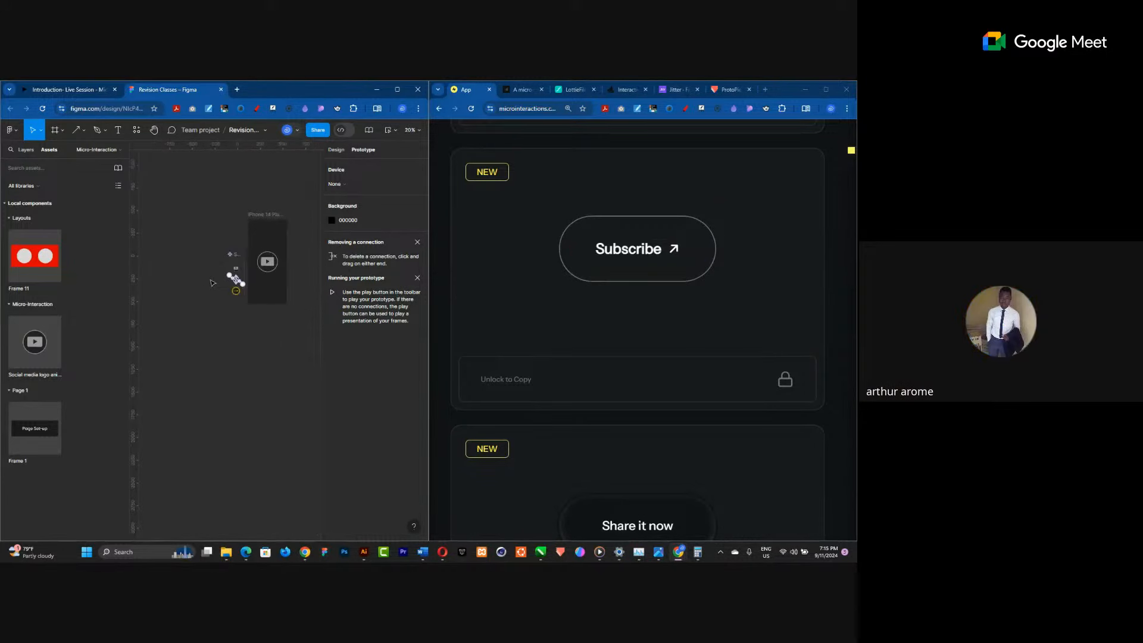
{"action": "scroll", "coordinate": [176, 255], "scroll_direction": "up", "scroll_amount": 5}
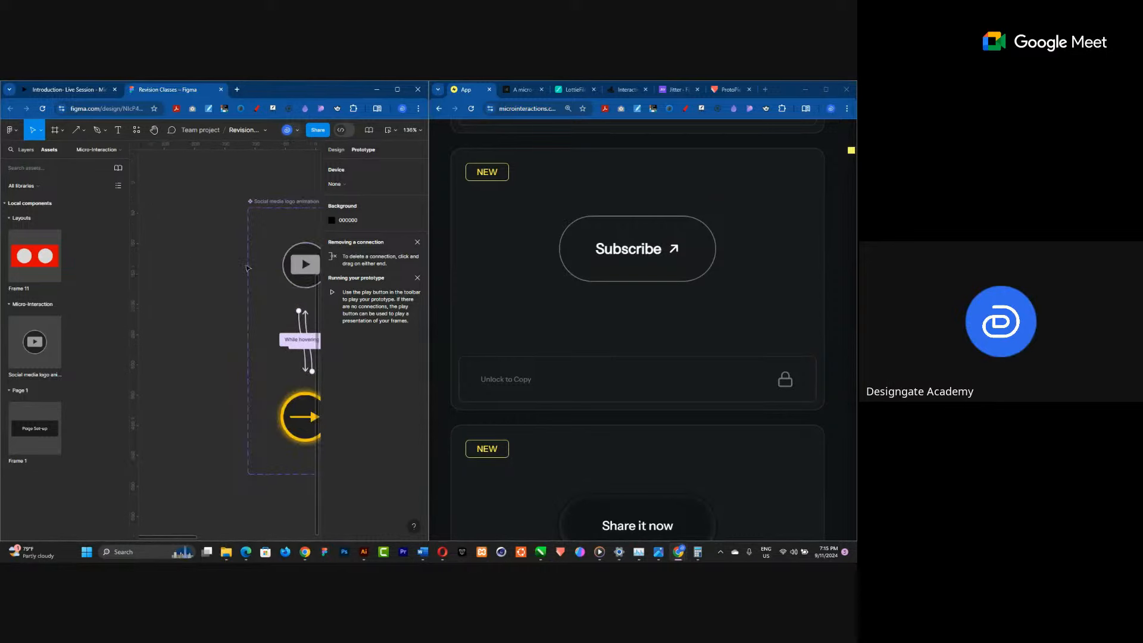
{"action": "scroll", "coordinate": [176, 254], "scroll_direction": "down", "scroll_amount": 2}
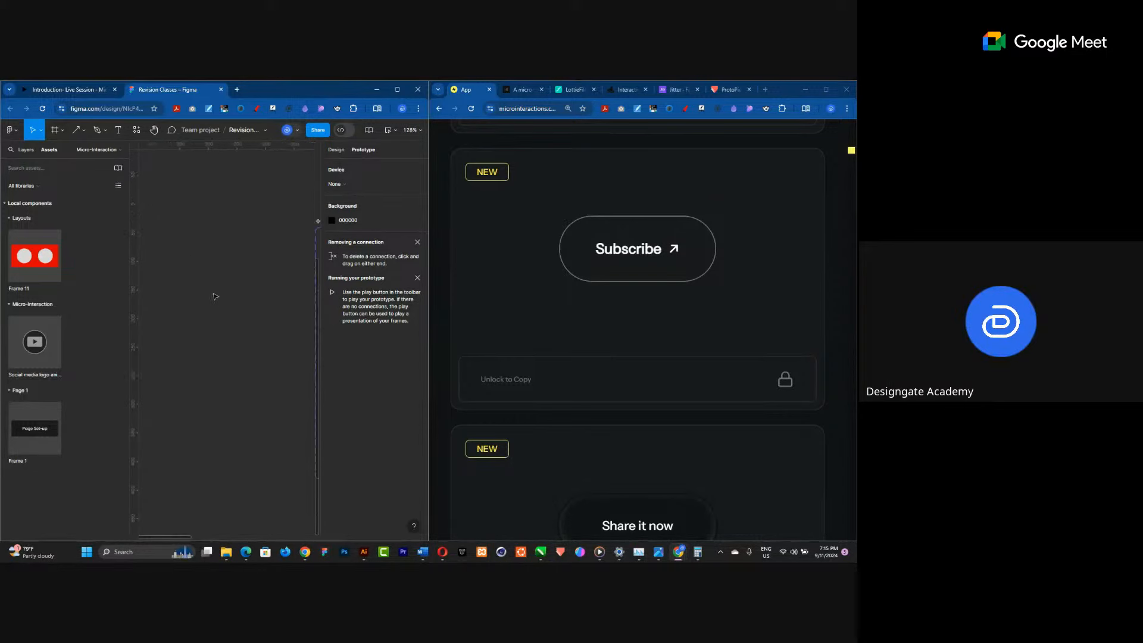
{"action": "left_click", "coordinate": [119, 129]}
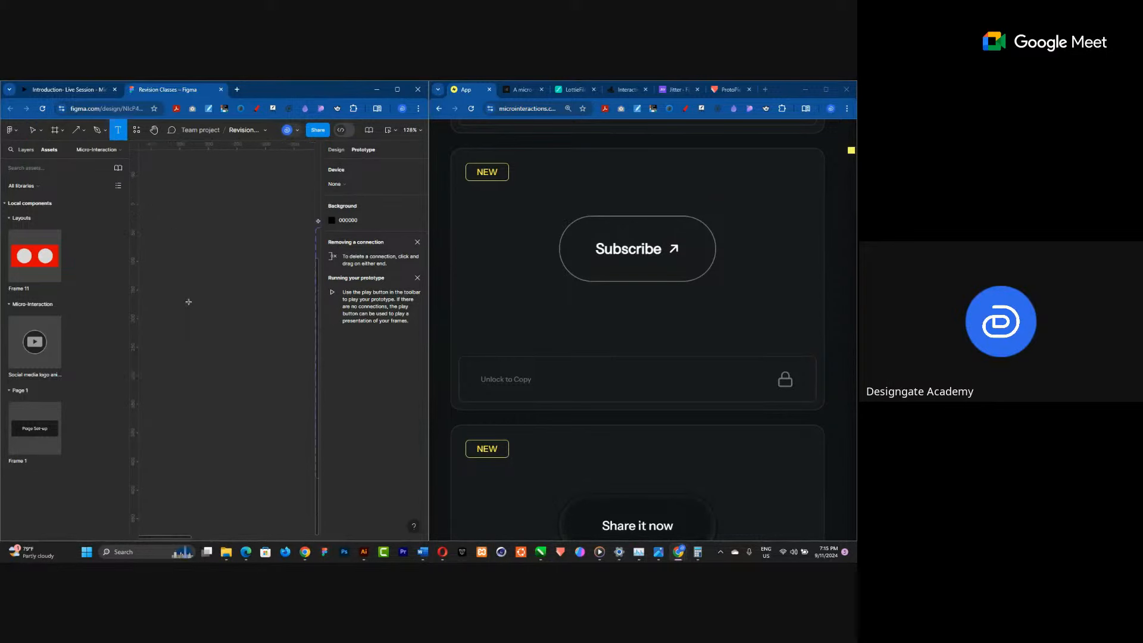
{"action": "left_click", "coordinate": [183, 297]}
{"action": "type", "text": "Subscribe"}
{"action": "key", "text": "Escape"}
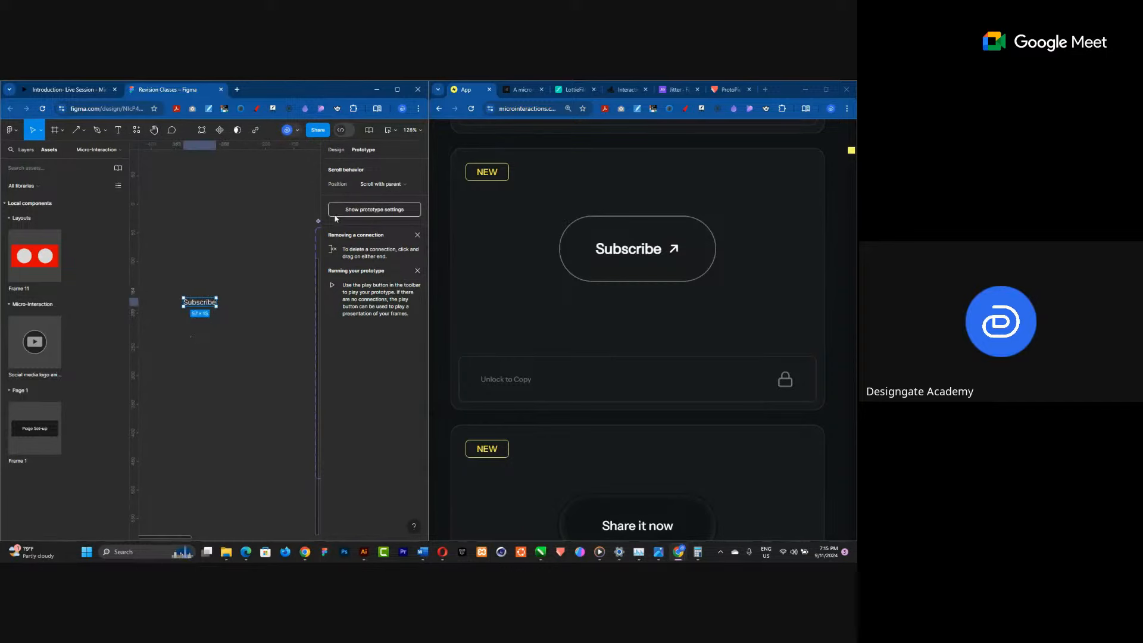
Set the Subscribe text's font size to 18 and open its font weight options.
{"action": "scroll", "coordinate": [190, 314], "scroll_direction": "up", "scroll_amount": 5}
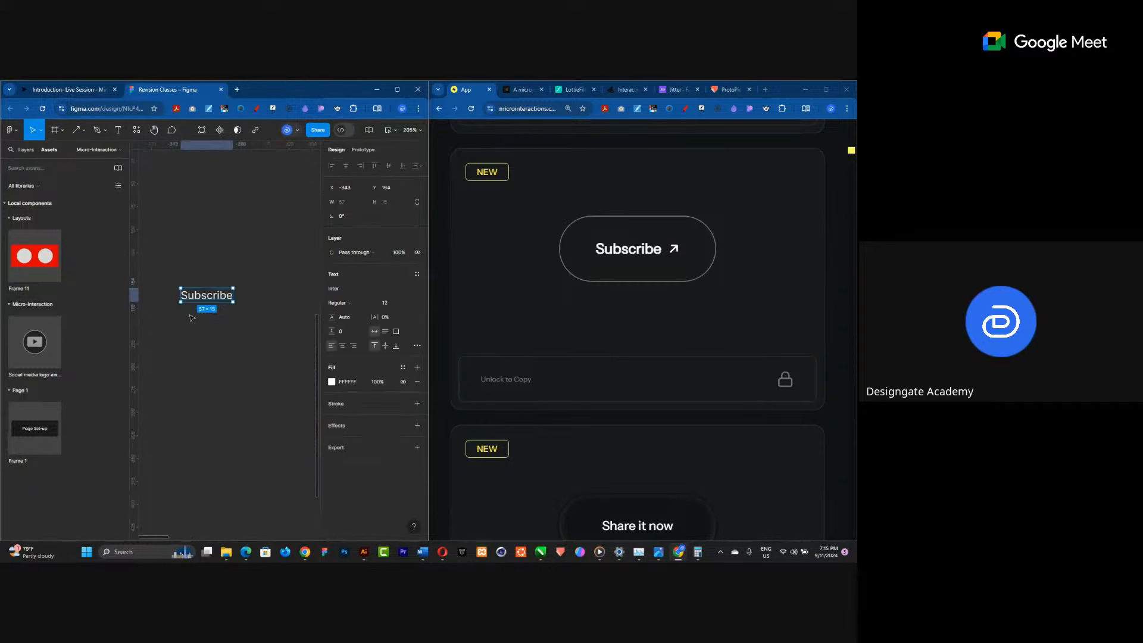
{"action": "left_click", "coordinate": [385, 304]}
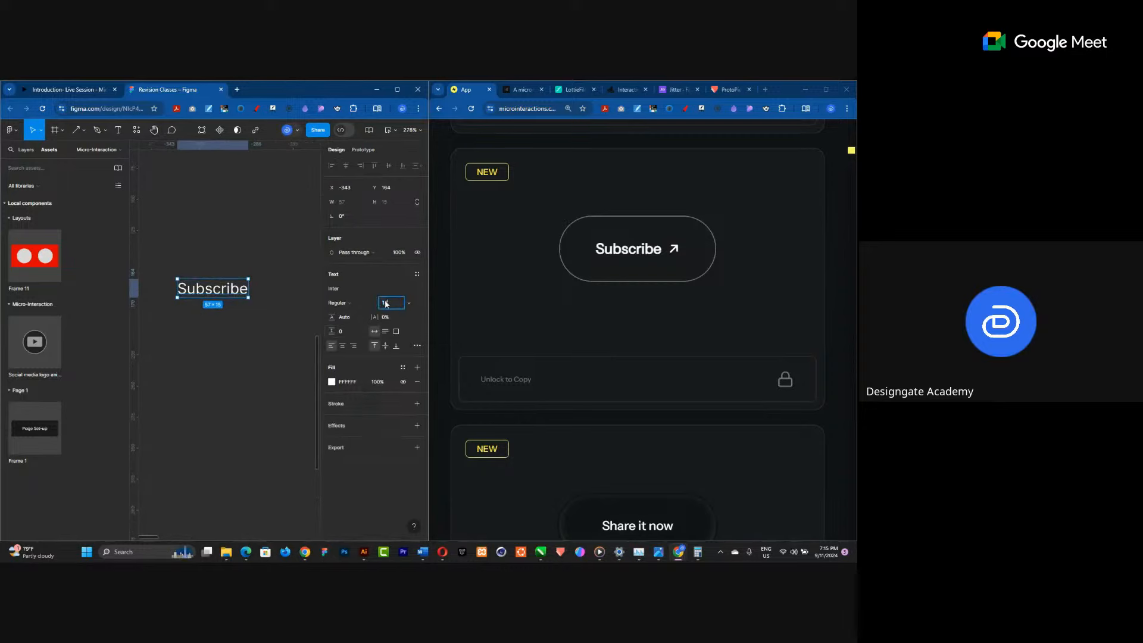
{"action": "type", "text": "18"}
{"action": "key", "text": "Return"}
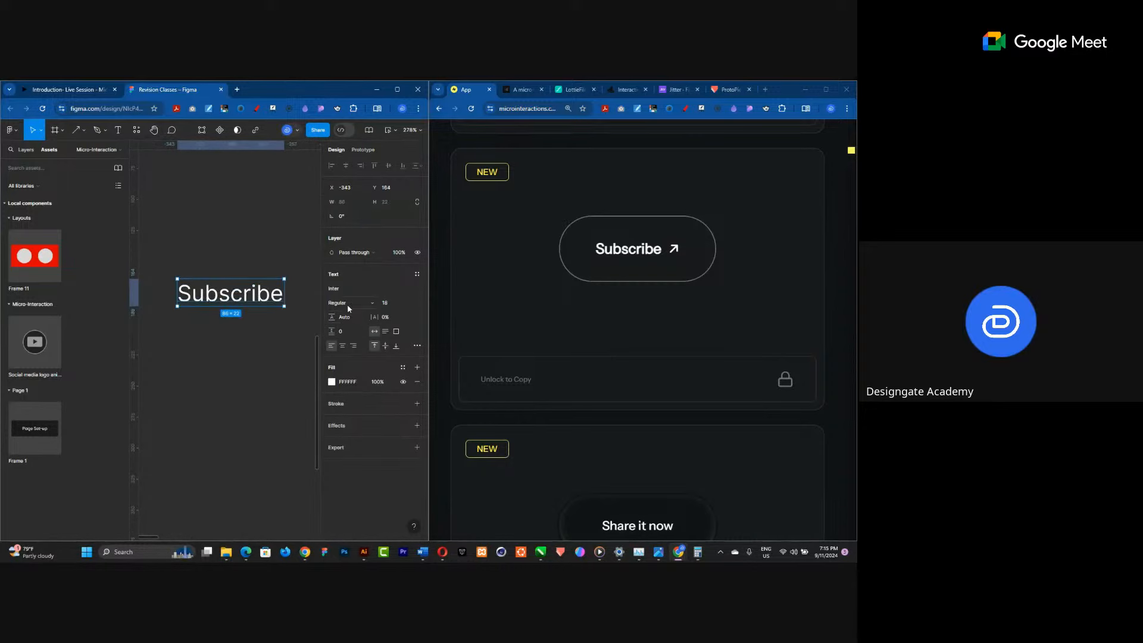
{"action": "left_click", "coordinate": [340, 303]}
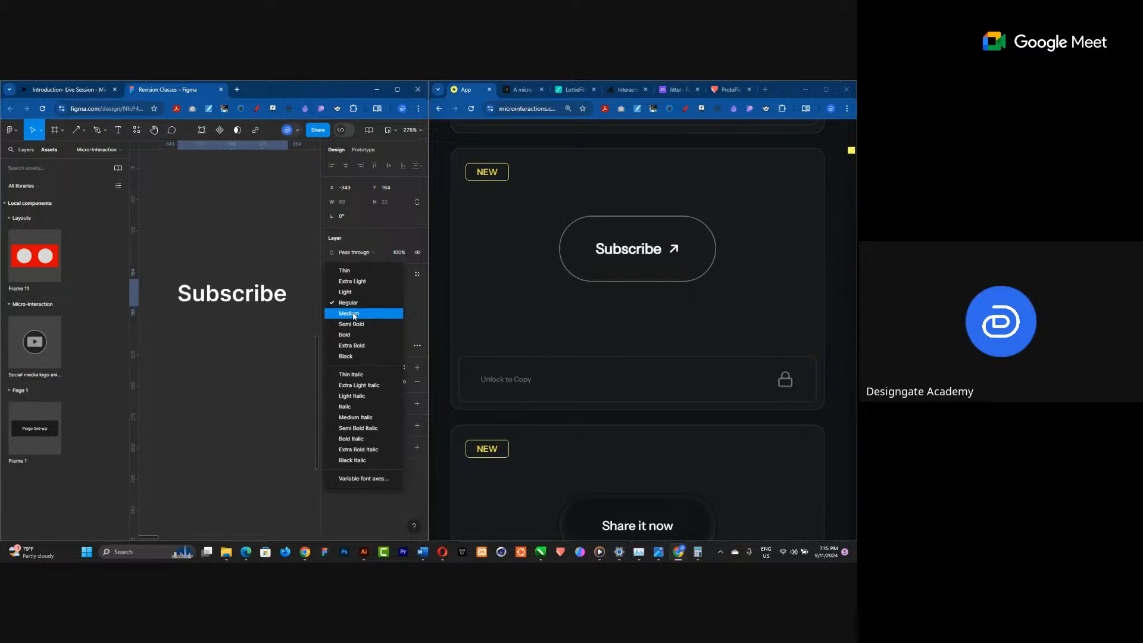
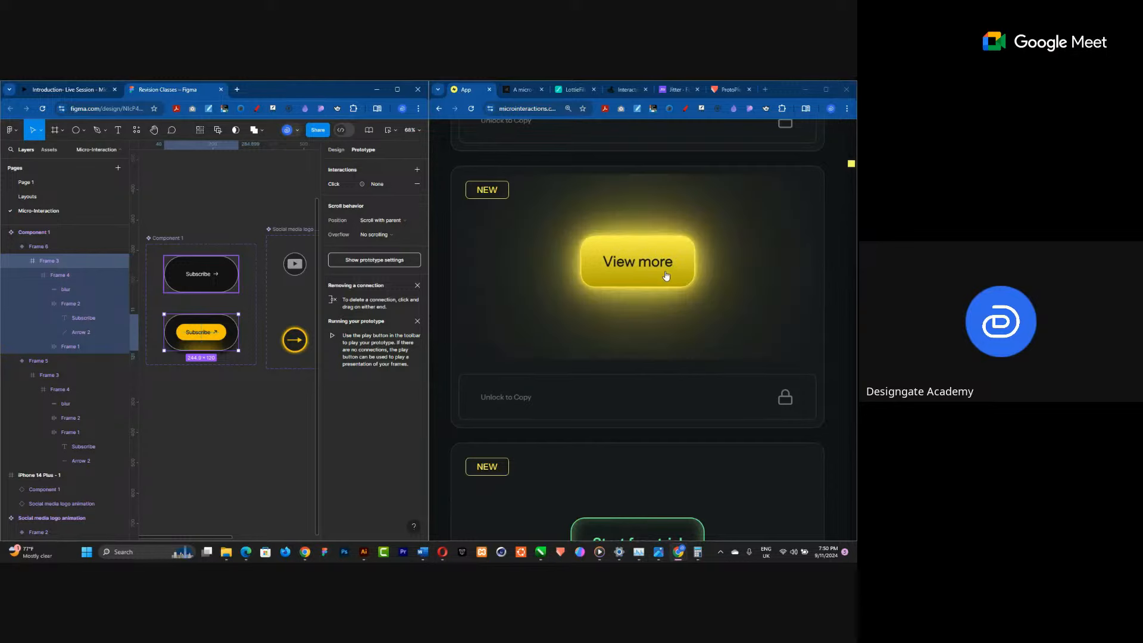
Scroll through the reference micro-interaction examples to study the button hover effects.
{"action": "scroll", "coordinate": [666, 279], "scroll_direction": "down", "scroll_amount": 3}
{"action": "scroll", "coordinate": [650, 365], "scroll_direction": "down", "scroll_amount": 10}
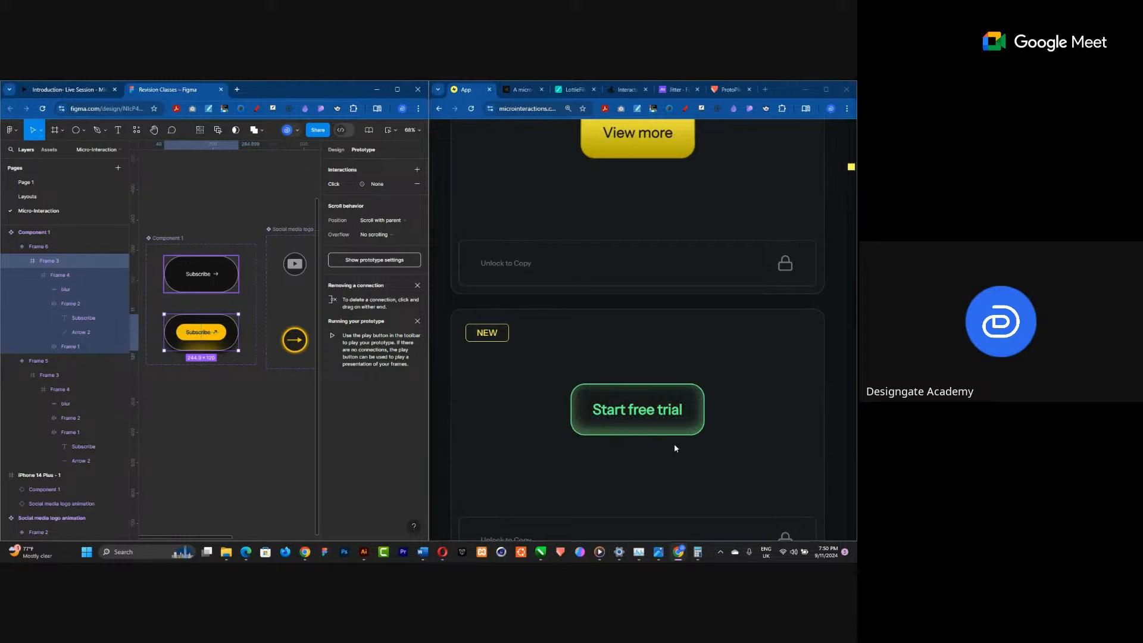
{"action": "scroll", "coordinate": [675, 447], "scroll_direction": "down", "scroll_amount": 3}
{"action": "scroll", "coordinate": [661, 380], "scroll_direction": "up", "scroll_amount": 1}
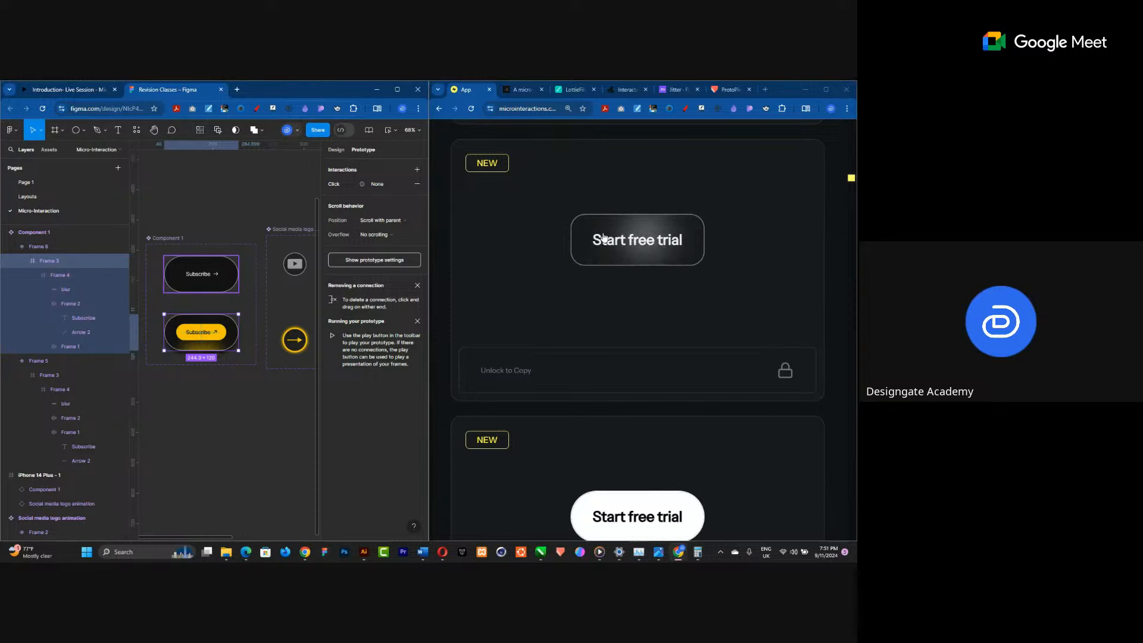
{"action": "scroll", "coordinate": [594, 269], "scroll_direction": "down", "scroll_amount": 3}
{"action": "scroll", "coordinate": [594, 269], "scroll_direction": "up", "scroll_amount": 2}
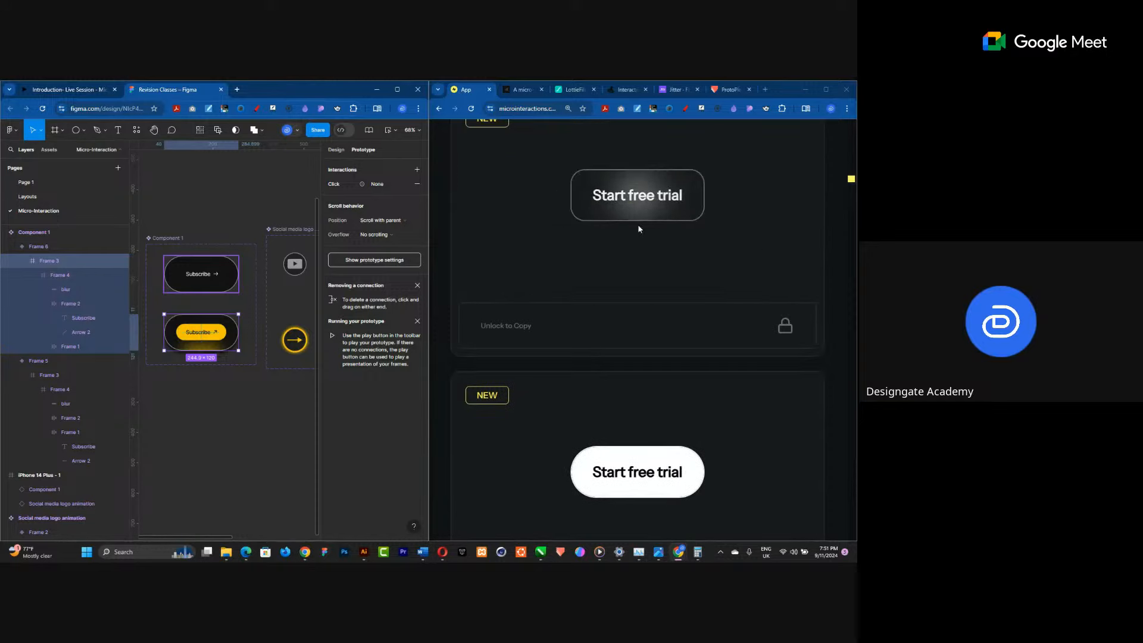
{"action": "scroll", "coordinate": [605, 269], "scroll_direction": "up", "scroll_amount": 1}
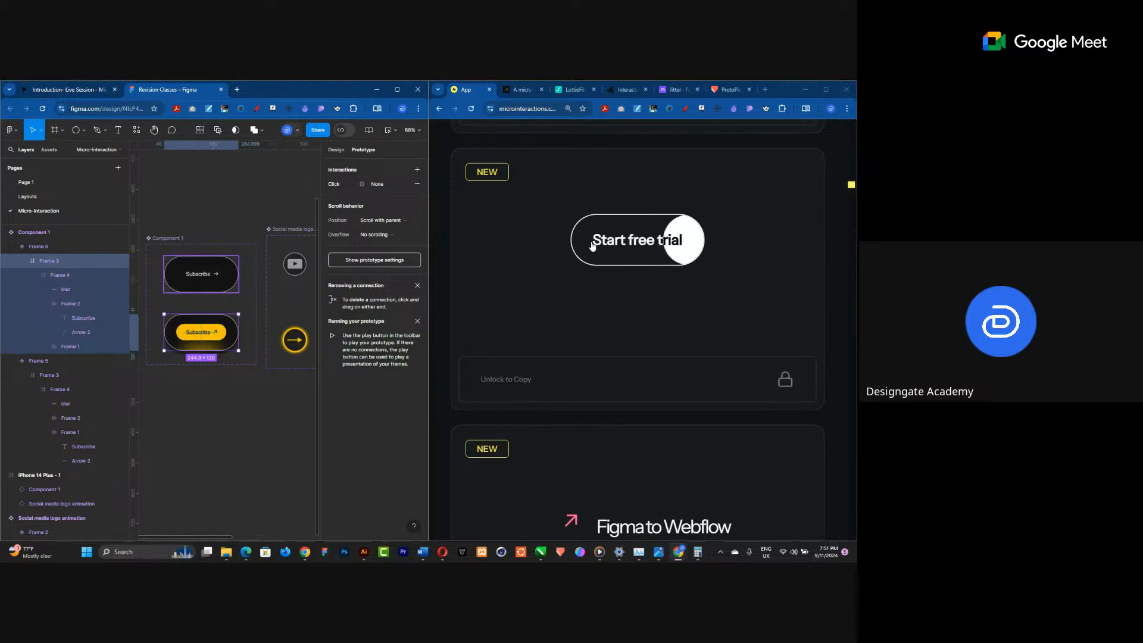
{"action": "scroll", "coordinate": [603, 300], "scroll_direction": "down", "scroll_amount": 3}
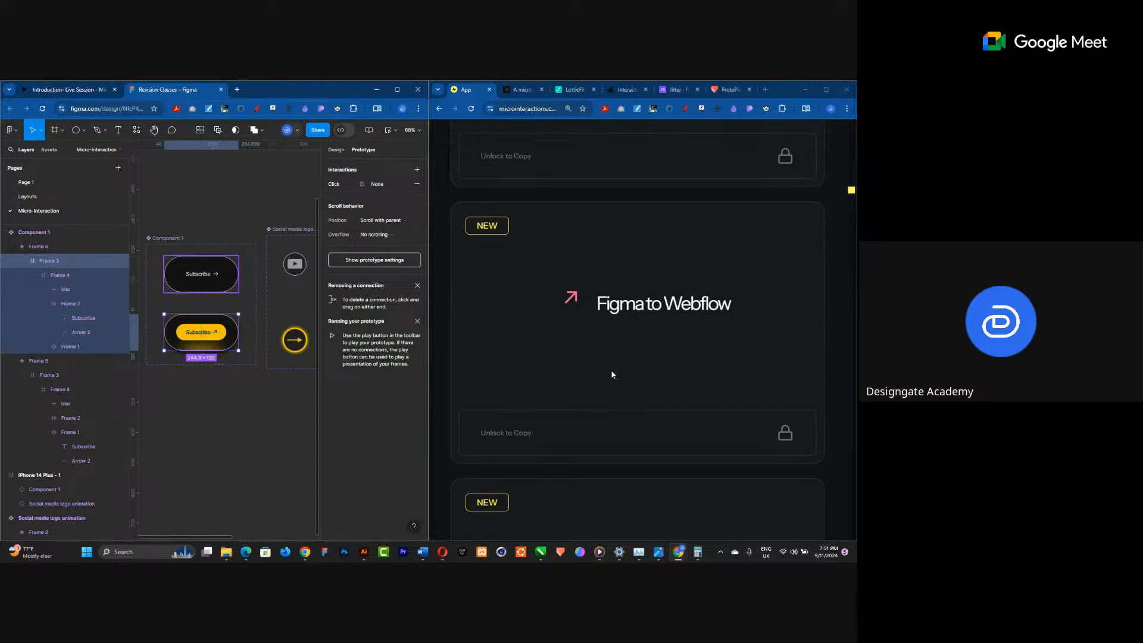
{"action": "scroll", "coordinate": [652, 274], "scroll_direction": "down", "scroll_amount": 6}
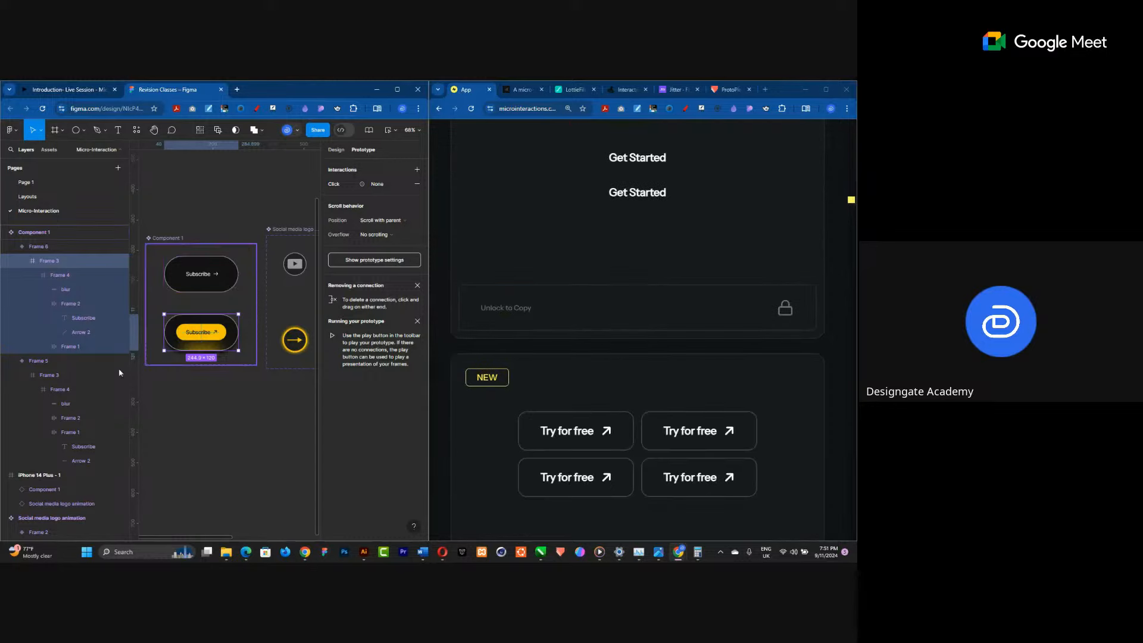
{"action": "scroll", "coordinate": [190, 316], "scroll_direction": "down", "scroll_amount": 2}
Maximize the design window, select Component 1 and nudge it slightly upward on the canvas.
{"action": "left_click", "coordinate": [195, 308]}
{"action": "scroll", "coordinate": [195, 311], "scroll_direction": "down", "scroll_amount": 5}
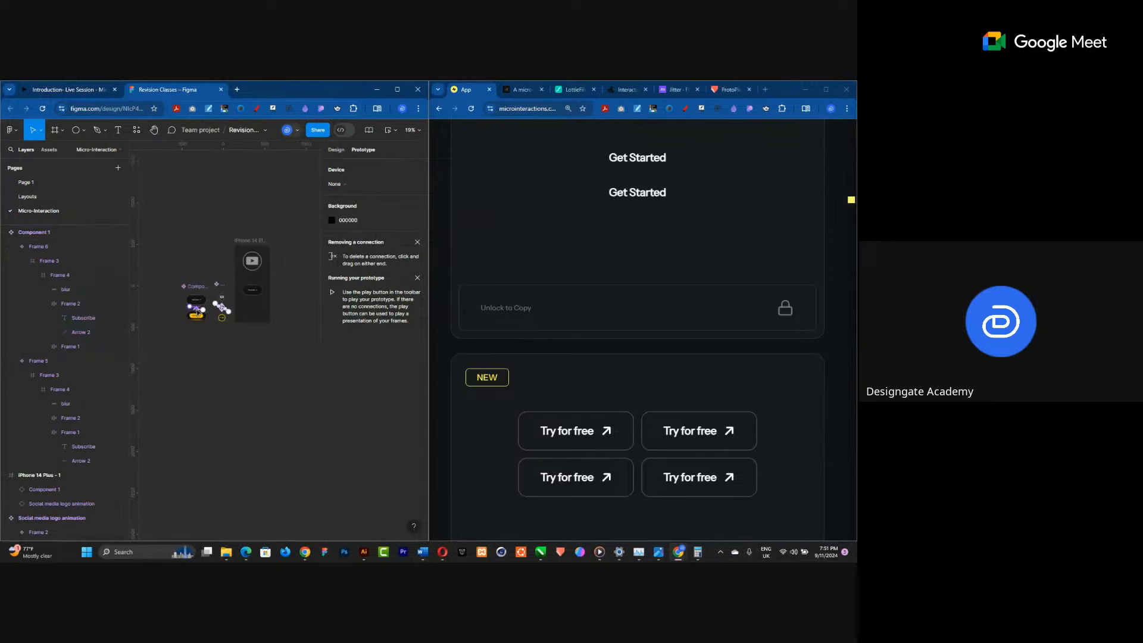
{"action": "scroll", "coordinate": [250, 271], "scroll_direction": "up", "scroll_amount": 5}
{"action": "scroll", "coordinate": [249, 267], "scroll_direction": "up", "scroll_amount": 2}
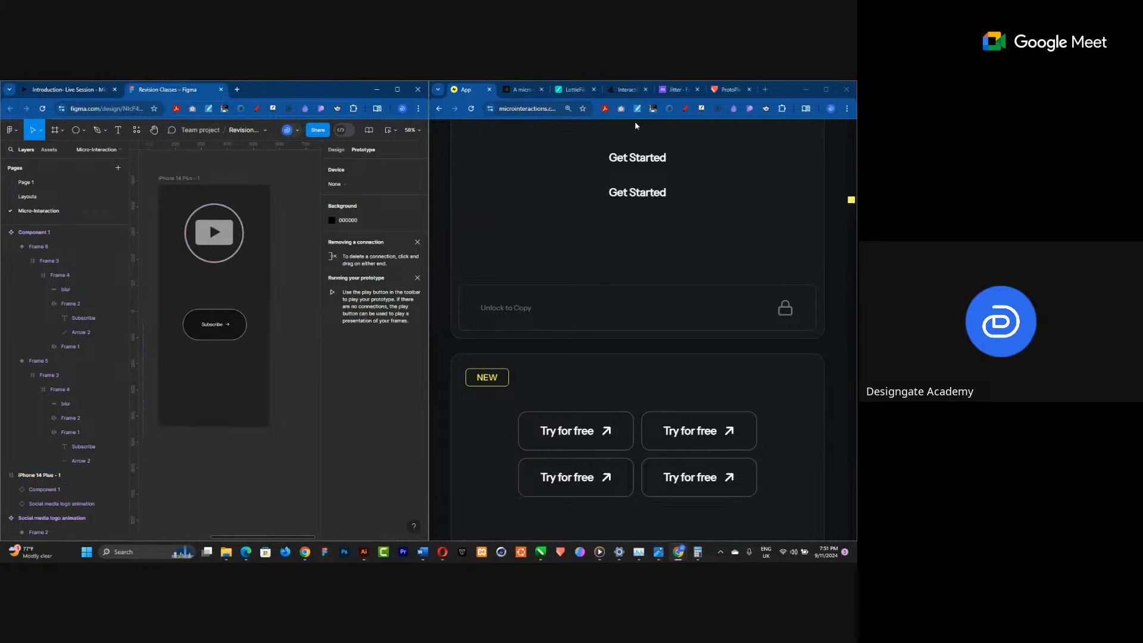
{"action": "left_click", "coordinate": [397, 89]}
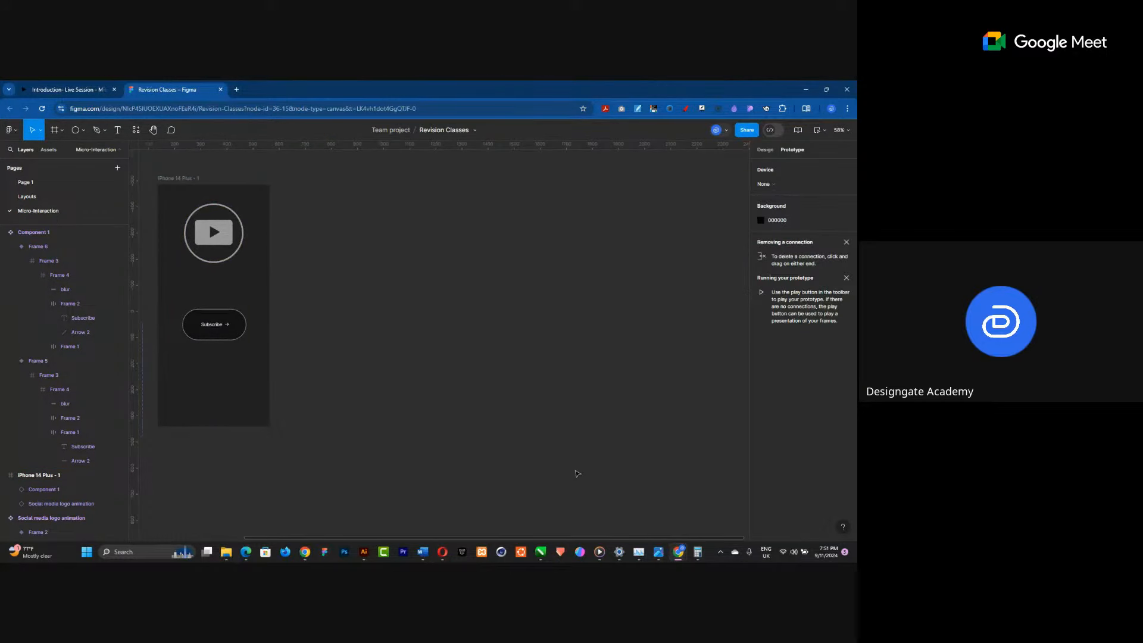
{"action": "scroll", "coordinate": [577, 473], "scroll_direction": "down", "scroll_amount": 5}
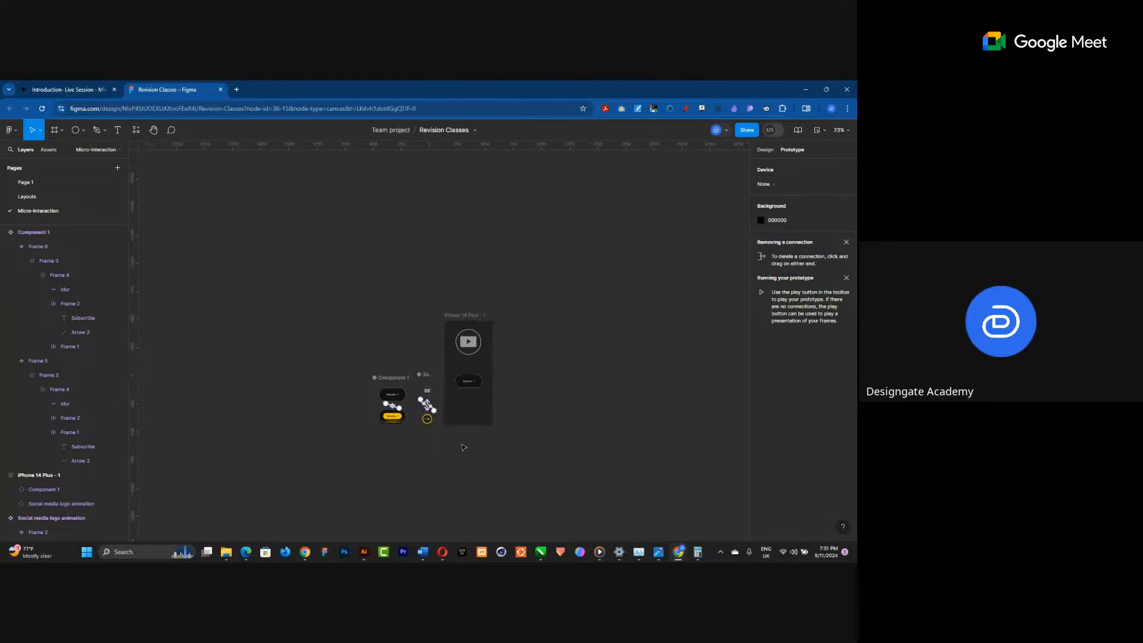
{"action": "scroll", "coordinate": [464, 447], "scroll_direction": "up", "scroll_amount": 5}
{"action": "scroll", "coordinate": [477, 202], "scroll_direction": "down", "scroll_amount": 3}
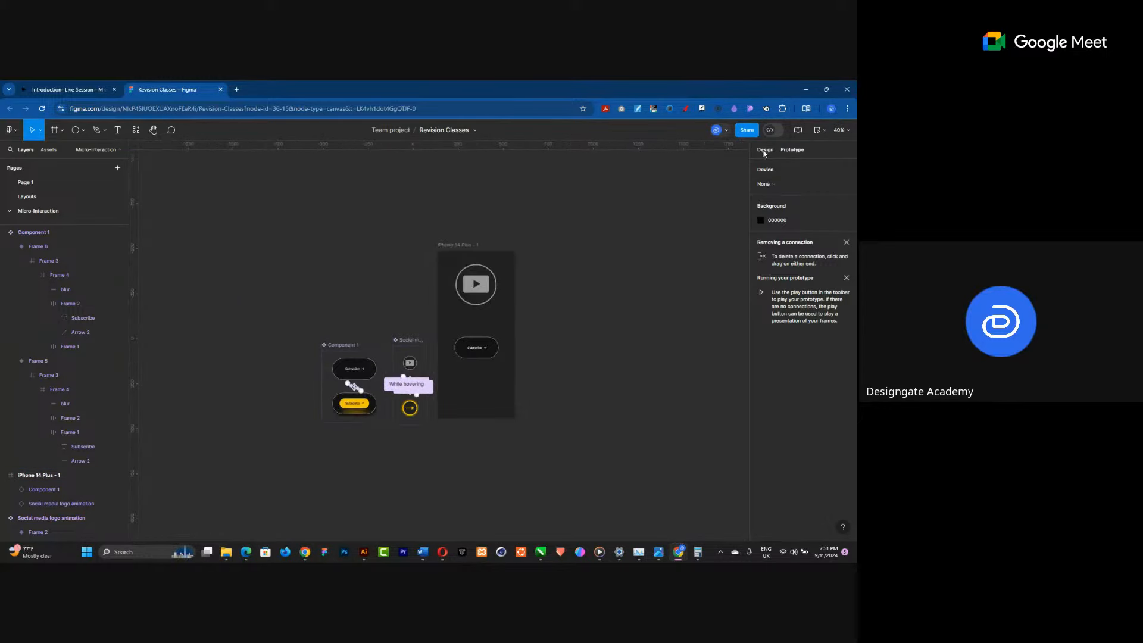
{"action": "scroll", "coordinate": [477, 379], "scroll_direction": "up", "scroll_amount": 2}
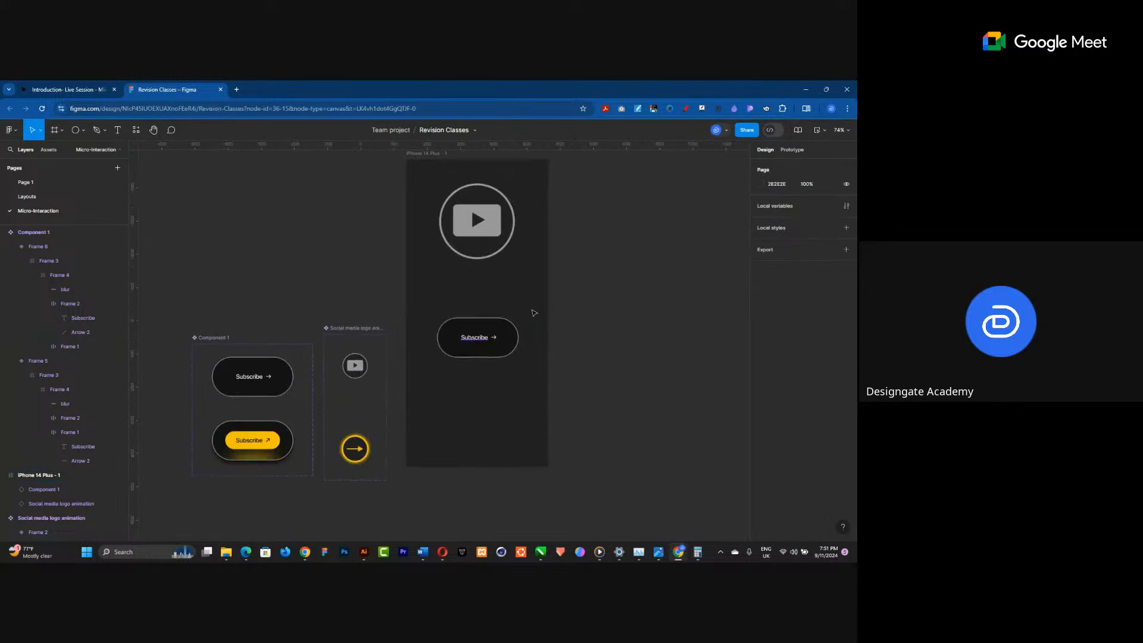
{"action": "scroll", "coordinate": [582, 330], "scroll_direction": "up", "scroll_amount": 1}
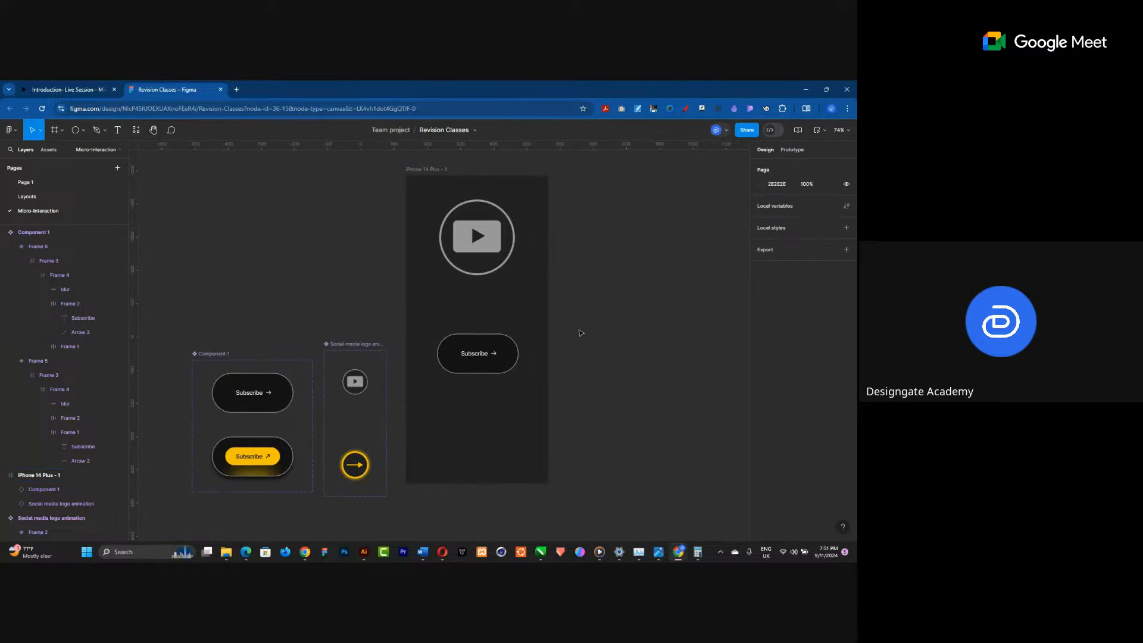
{"action": "left_click", "coordinate": [201, 354]}
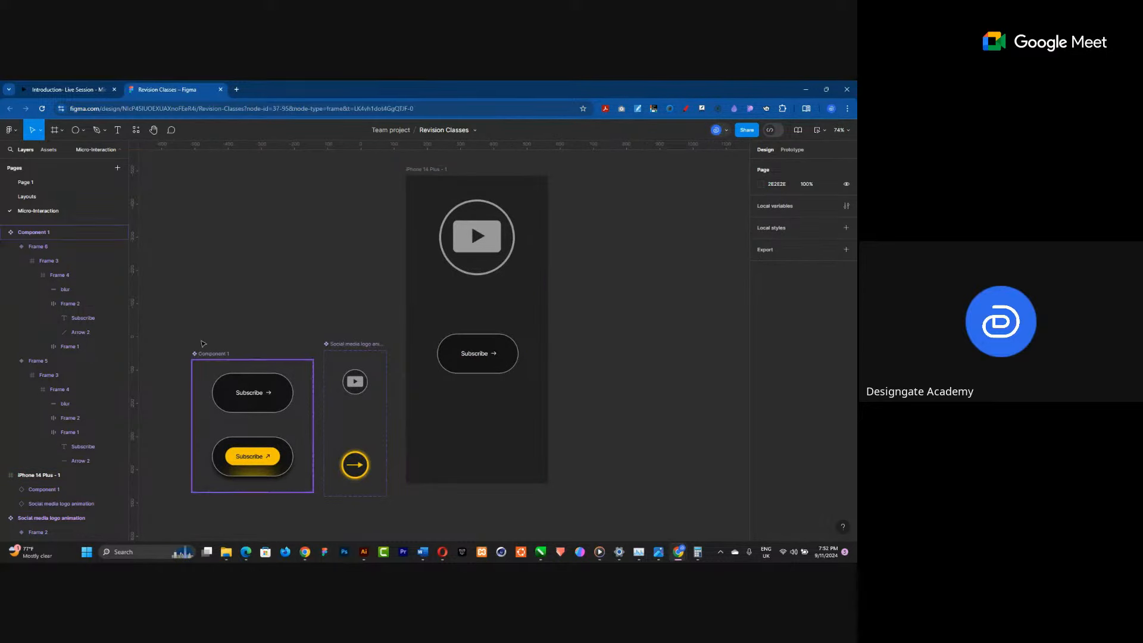
{"action": "mouse_move", "coordinate": [201, 354]}
{"action": "left_mouse_down"}
{"action": "mouse_move", "coordinate": [201, 336]}
{"action": "mouse_move", "coordinate": [203, 348]}
{"action": "left_mouse_up"}
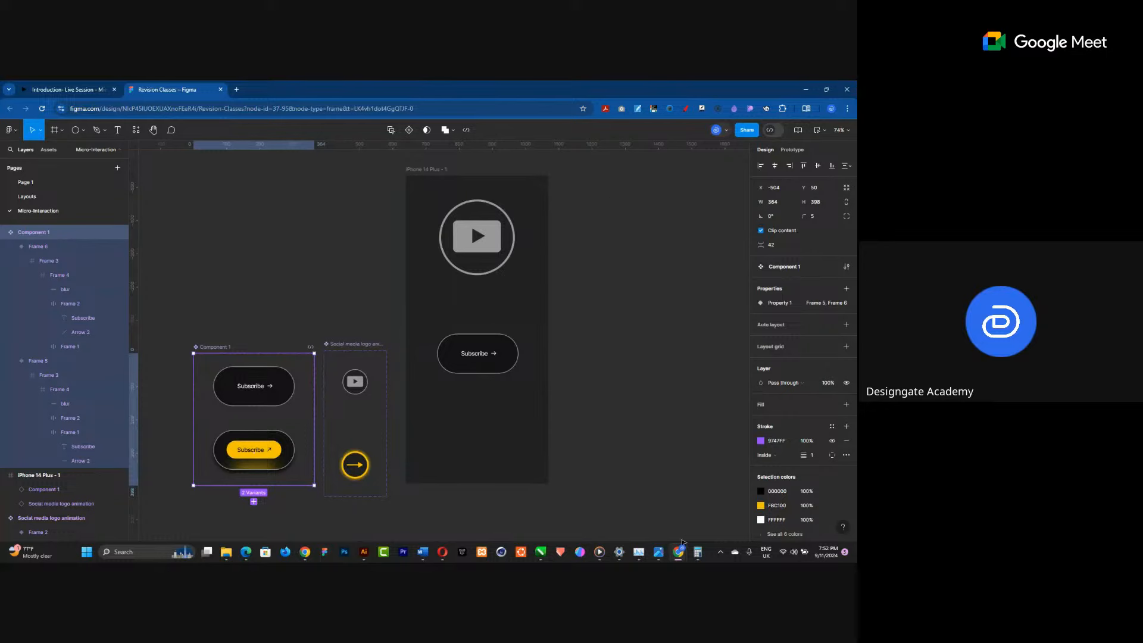
Browse the useAnimations icon library and the LottieFiles tab for animated icon resources.
{"action": "mouse_move", "coordinate": [679, 552]}
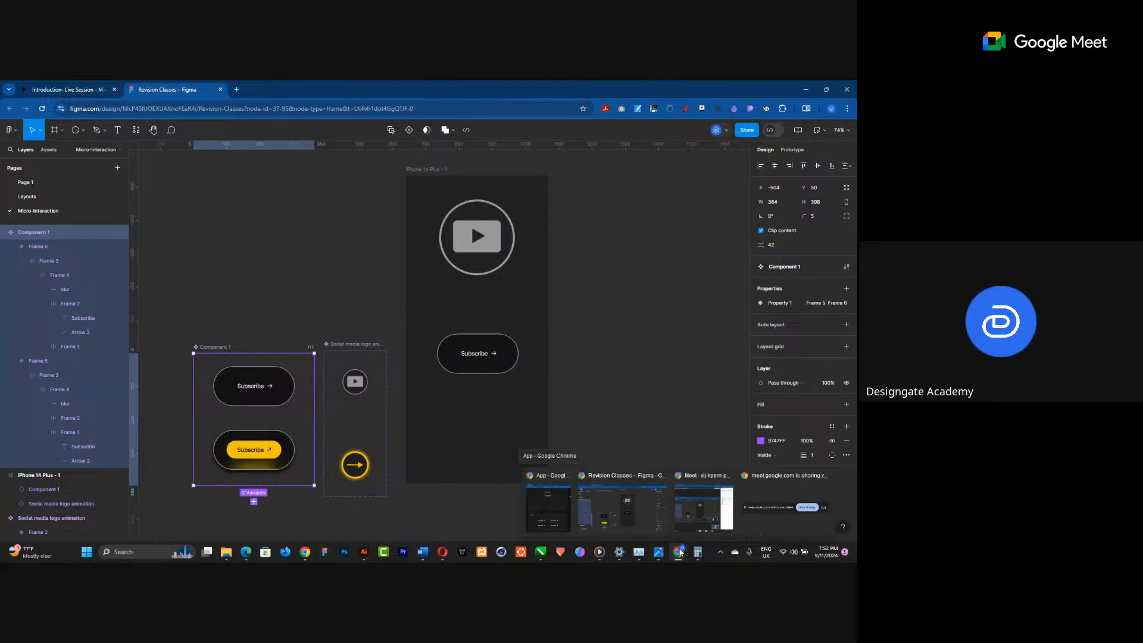
{"action": "left_click", "coordinate": [559, 513]}
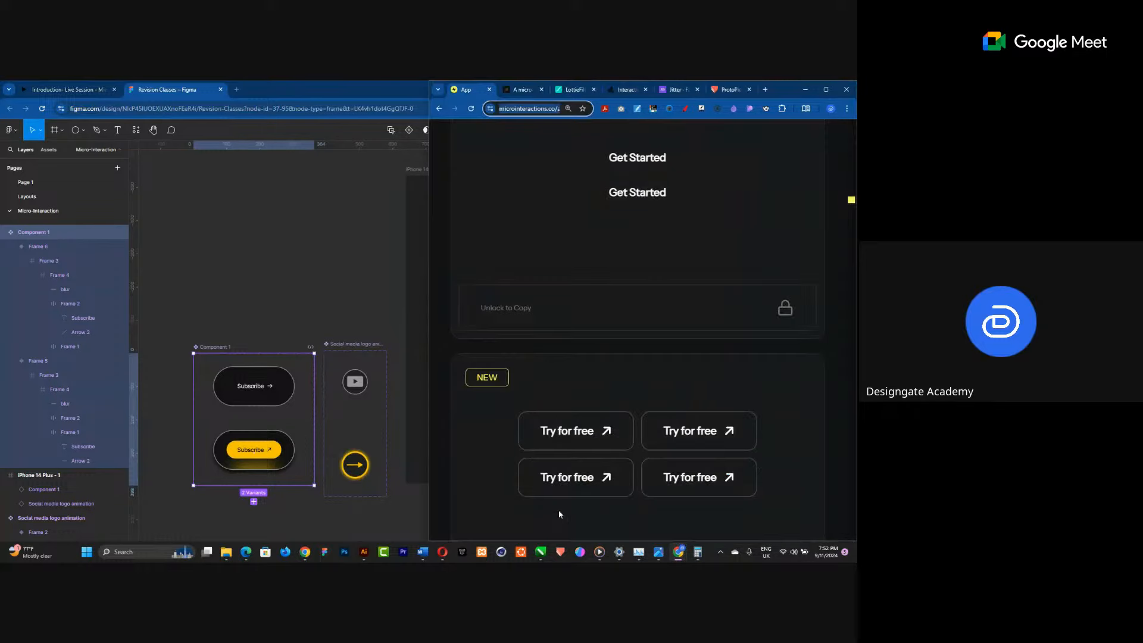
{"action": "left_click", "coordinate": [825, 89]}
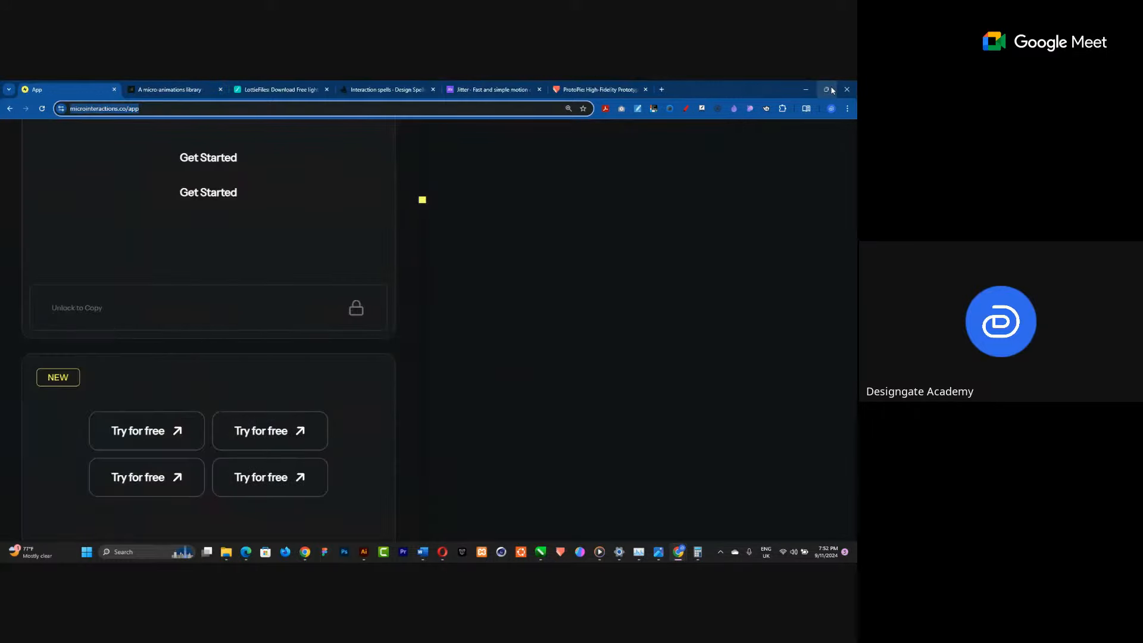
{"action": "key", "text": "ctrl+Tab"}
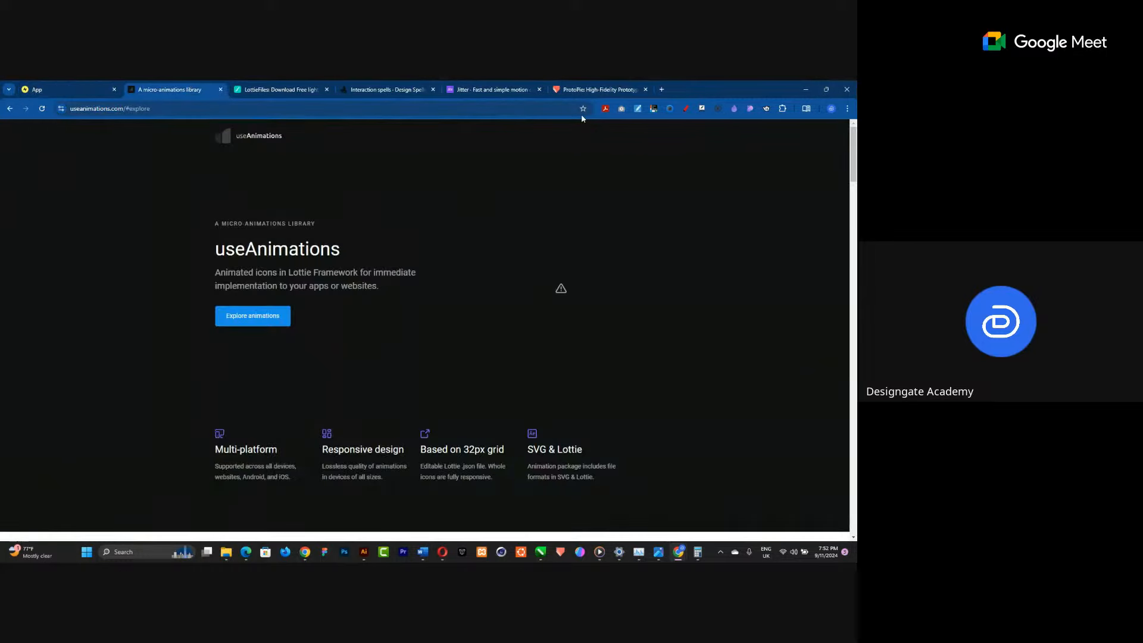
{"action": "scroll", "coordinate": [456, 277], "scroll_direction": "down", "scroll_amount": 4}
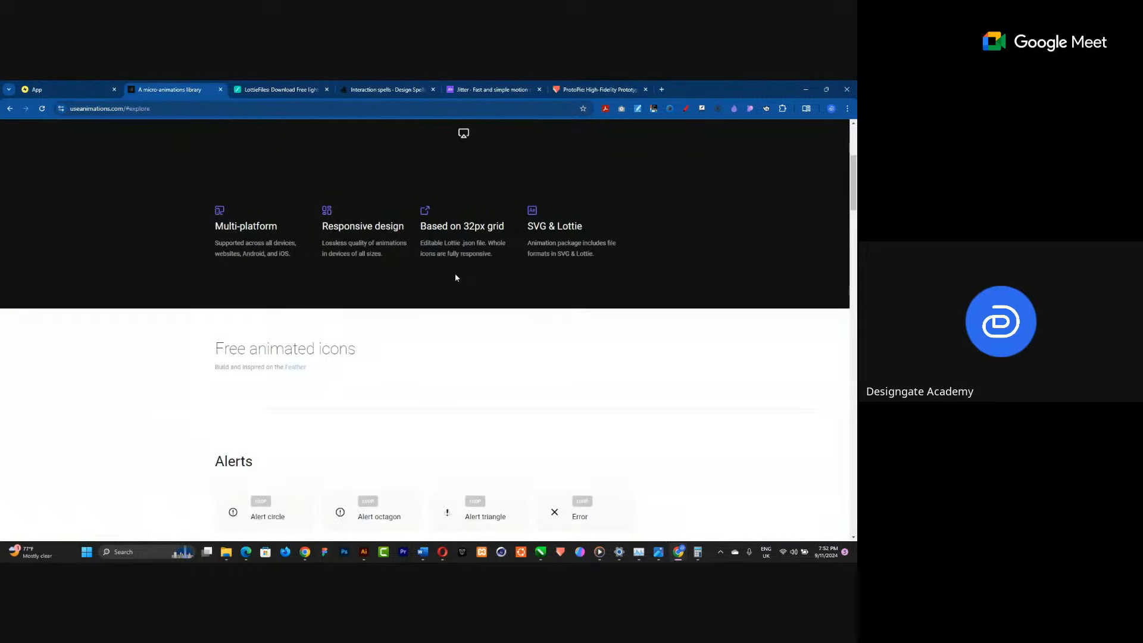
{"action": "scroll", "coordinate": [456, 277], "scroll_direction": "down", "scroll_amount": 4}
{"action": "scroll", "coordinate": [413, 332], "scroll_direction": "down", "scroll_amount": 2}
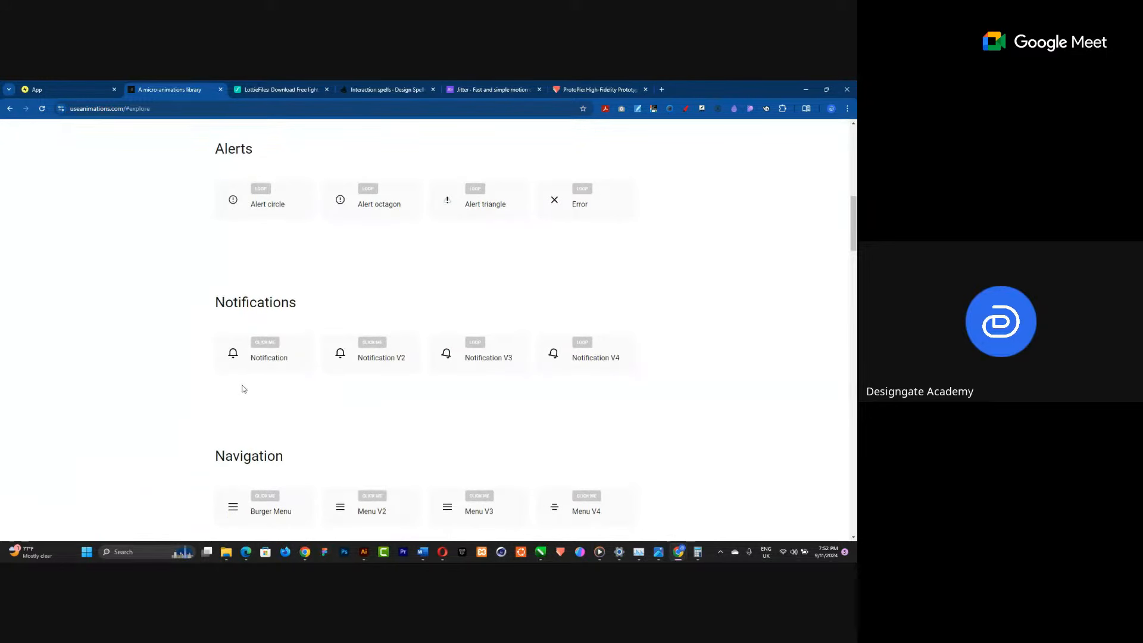
{"action": "scroll", "coordinate": [243, 388], "scroll_direction": "down", "scroll_amount": 3}
{"action": "mouse_move", "coordinate": [284, 347]}
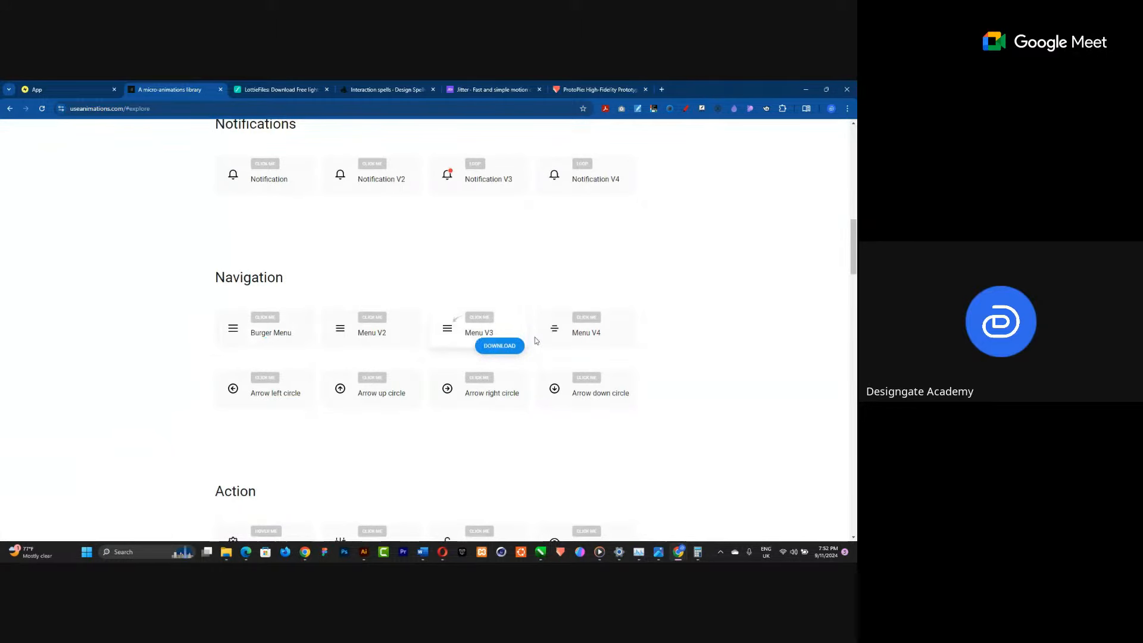
{"action": "mouse_move", "coordinate": [616, 334]}
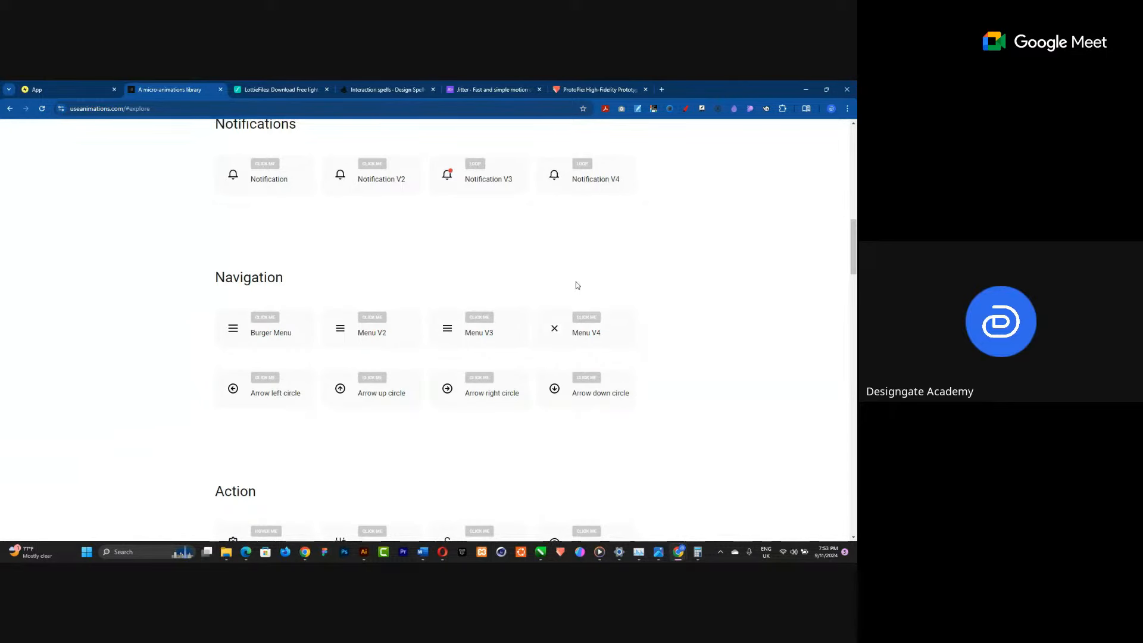
{"action": "left_click", "coordinate": [282, 94]}
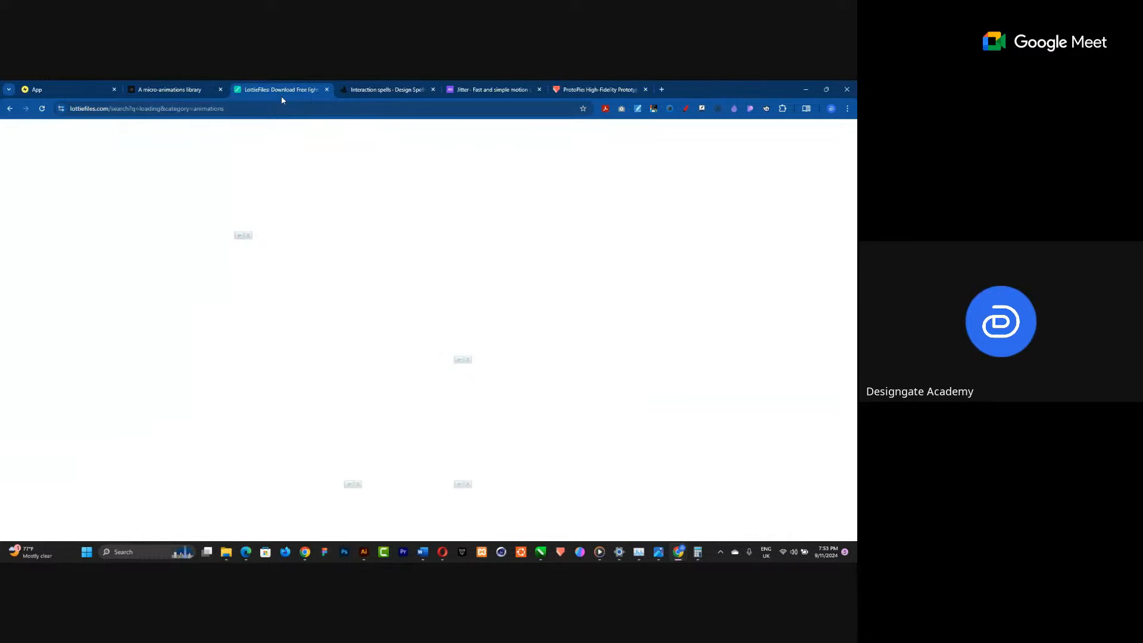
{"action": "left_click", "coordinate": [71, 86]}
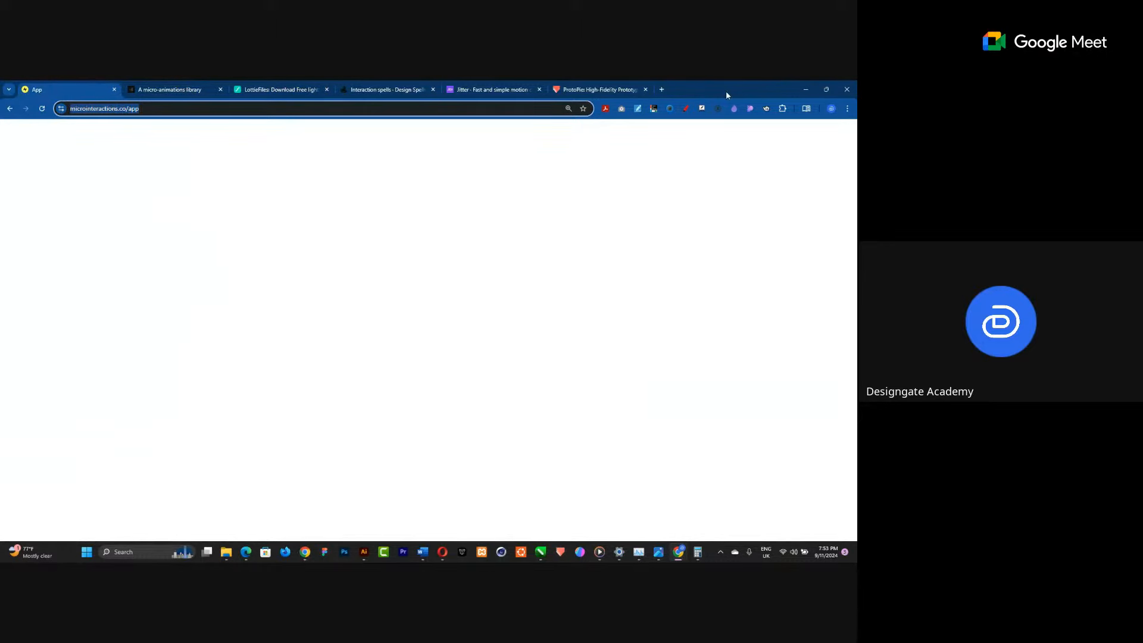
Return to Figma and launch the LottieFiles plugin from the plugins menu.
{"action": "key", "text": "alt+Tab"}
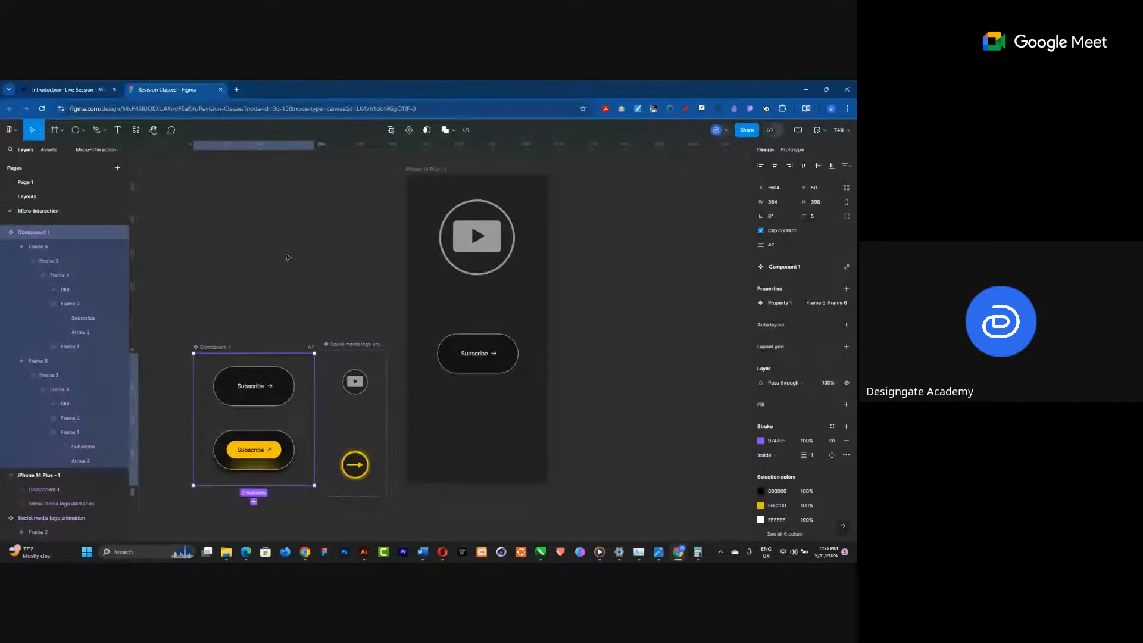
{"action": "scroll", "coordinate": [347, 293], "scroll_direction": "down", "scroll_amount": 1}
{"action": "left_click", "coordinate": [598, 385]}
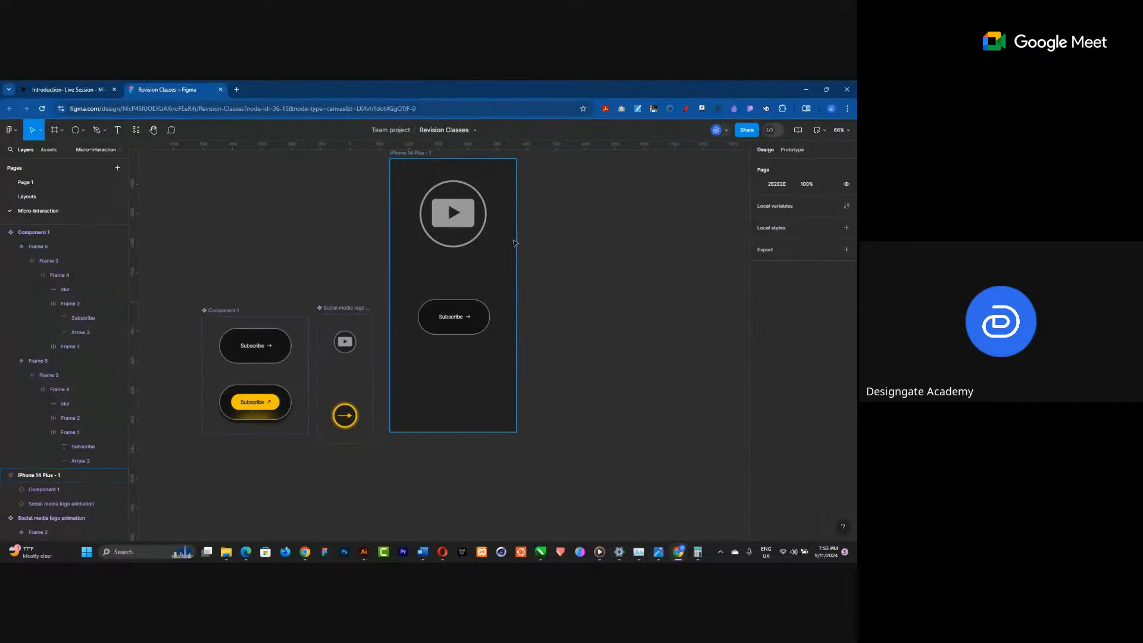
{"action": "scroll", "coordinate": [515, 243], "scroll_direction": "up", "scroll_amount": 3}
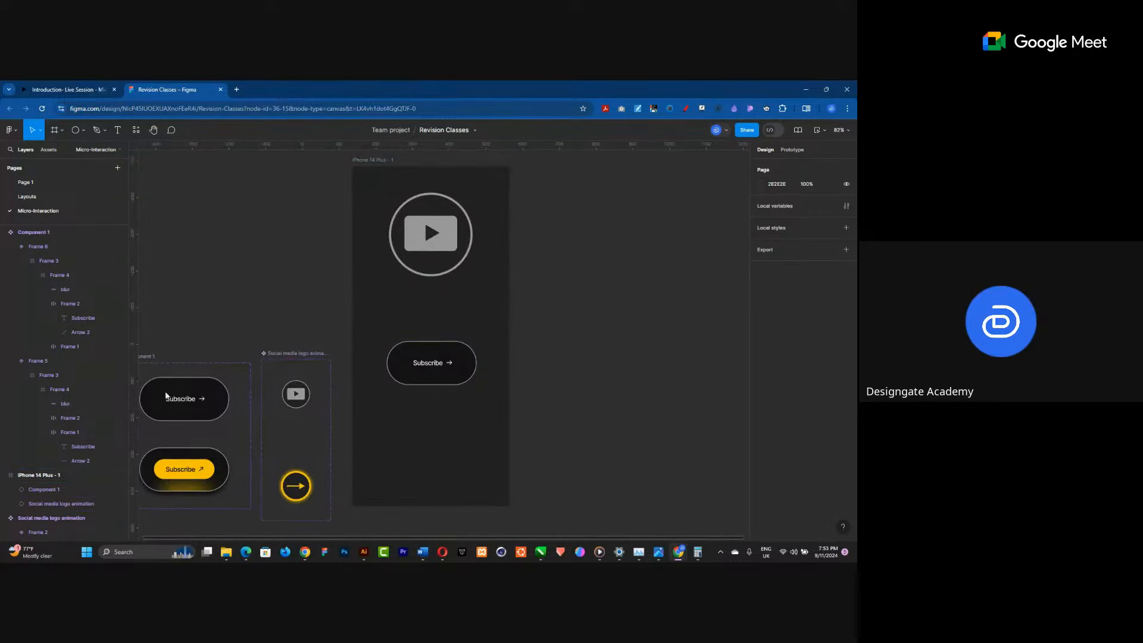
{"action": "left_click", "coordinate": [15, 131]}
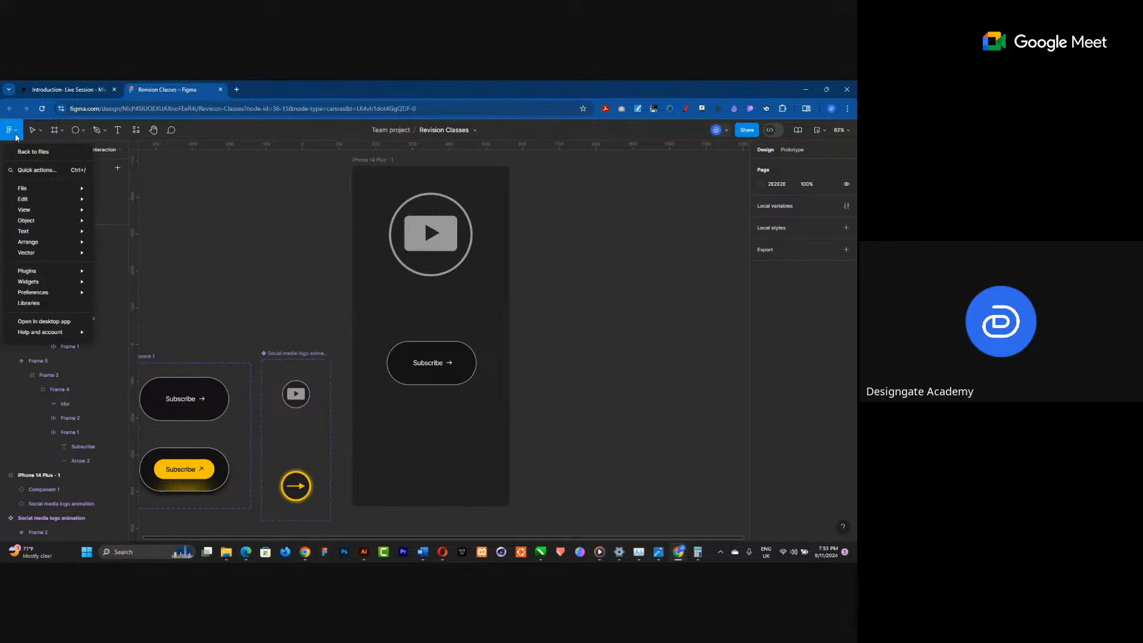
{"action": "mouse_move", "coordinate": [47, 272]}
{"action": "left_click", "coordinate": [158, 282]}
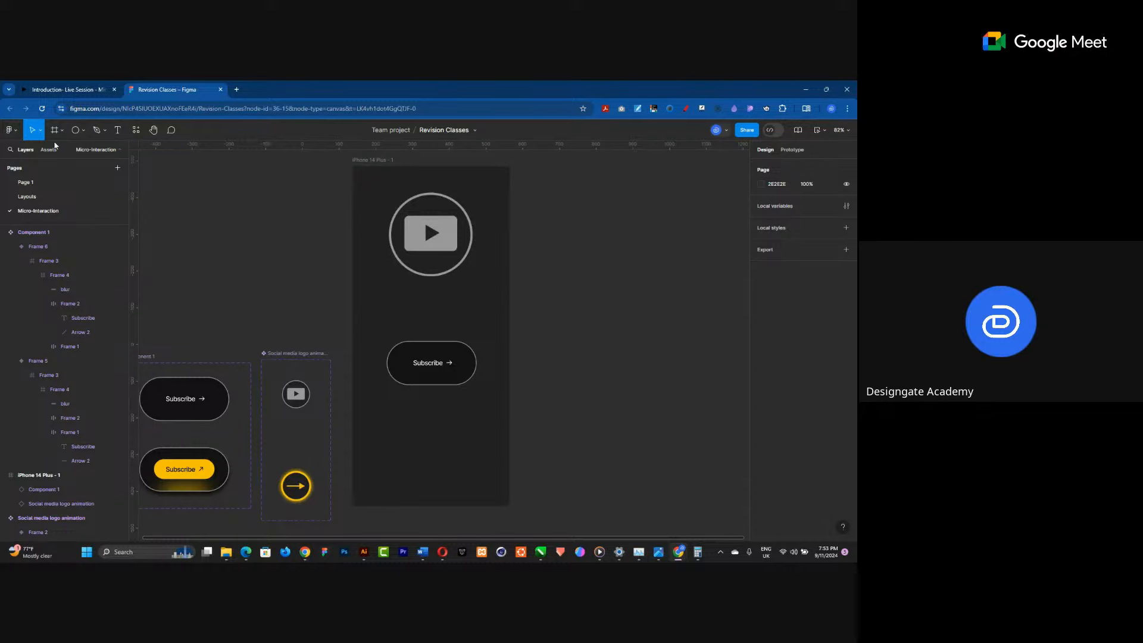
Move the LottieFiles plugin window next to the phone frame.
{"action": "left_click", "coordinate": [12, 132]}
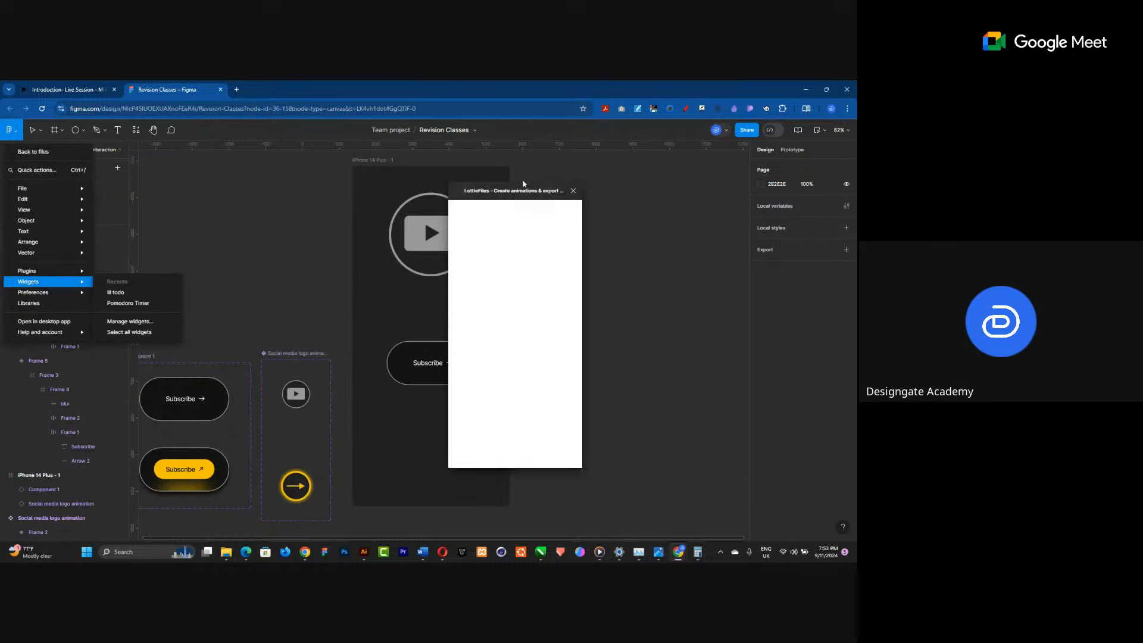
{"action": "left_click", "coordinate": [576, 190]}
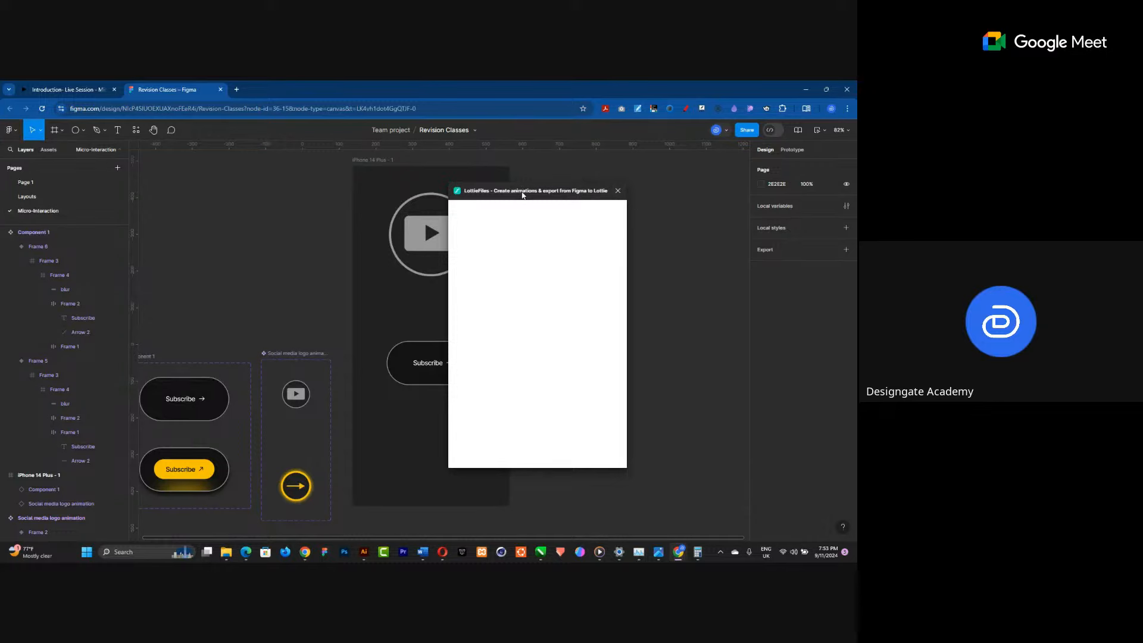
{"action": "left_click_drag", "start_coordinate": [522, 195], "coordinate": [593, 177]}
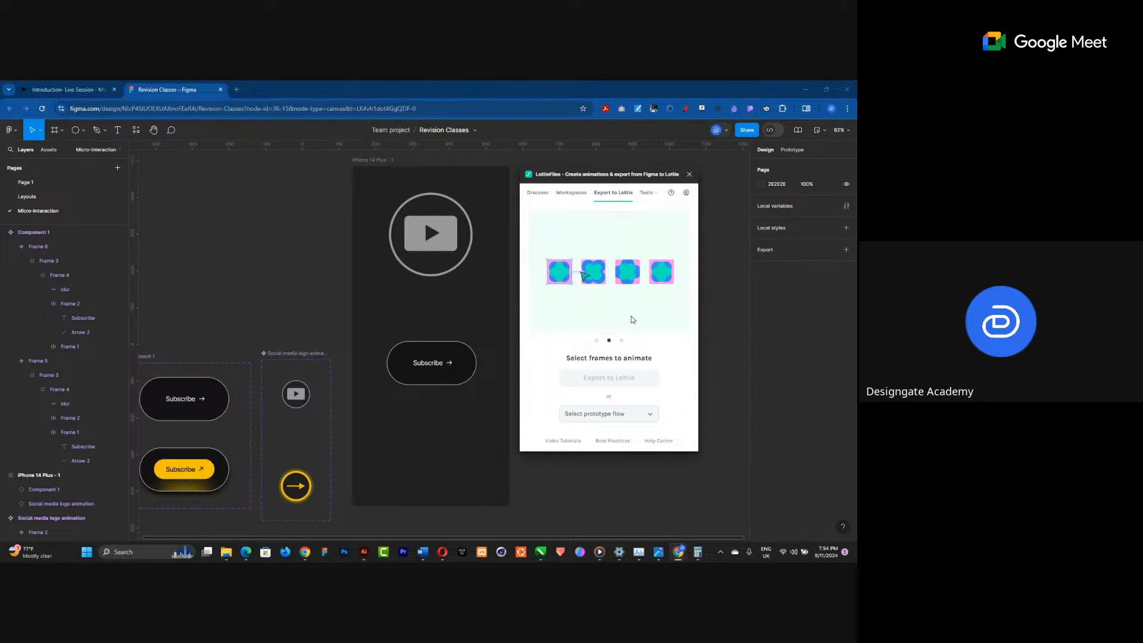
Search the LottieFiles Discover section for "success" animations.
{"action": "left_click", "coordinate": [538, 195]}
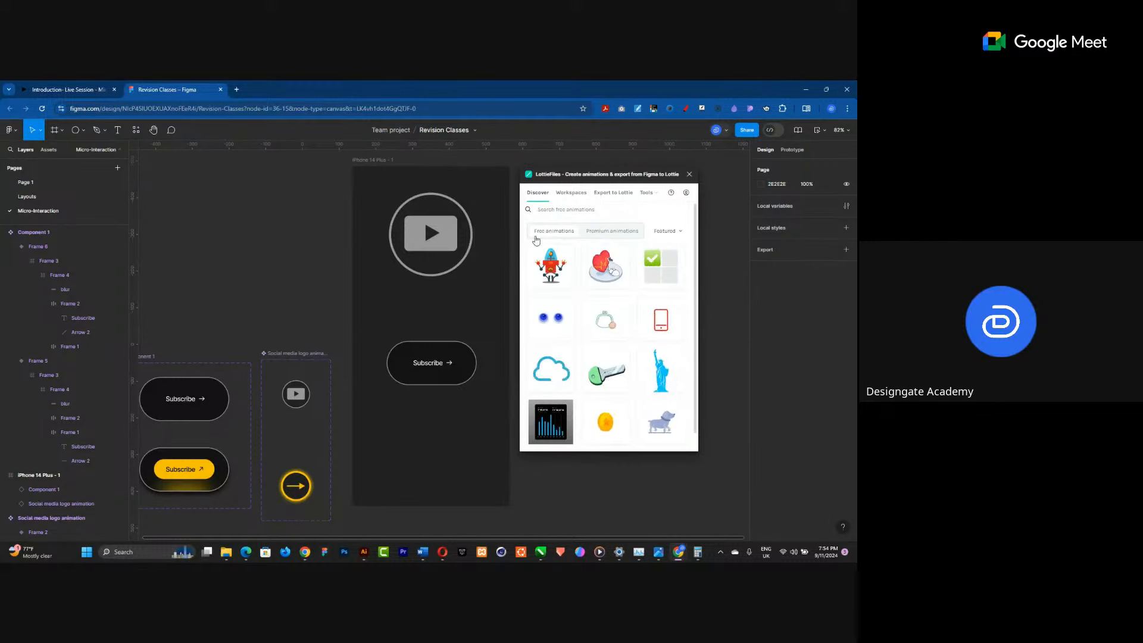
{"action": "left_click", "coordinate": [571, 208]}
{"action": "type", "text": "success"}
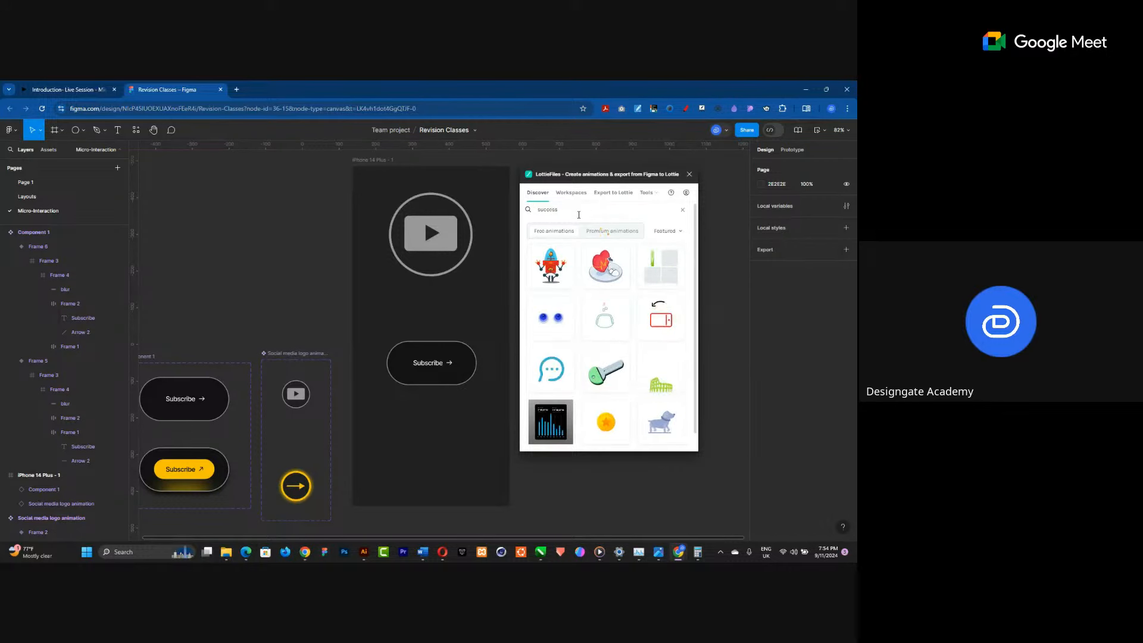
Run the "success" search, scroll through the results, and open a green checkmark animation.
{"action": "key", "text": "Return"}
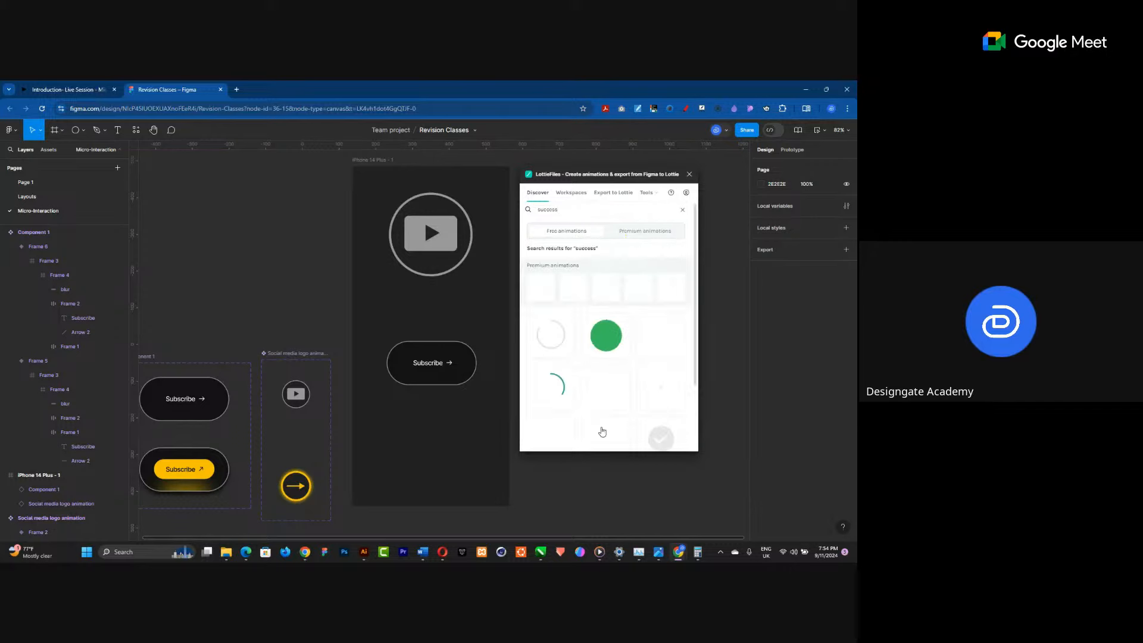
{"action": "scroll", "coordinate": [599, 360], "scroll_direction": "down", "scroll_amount": 1}
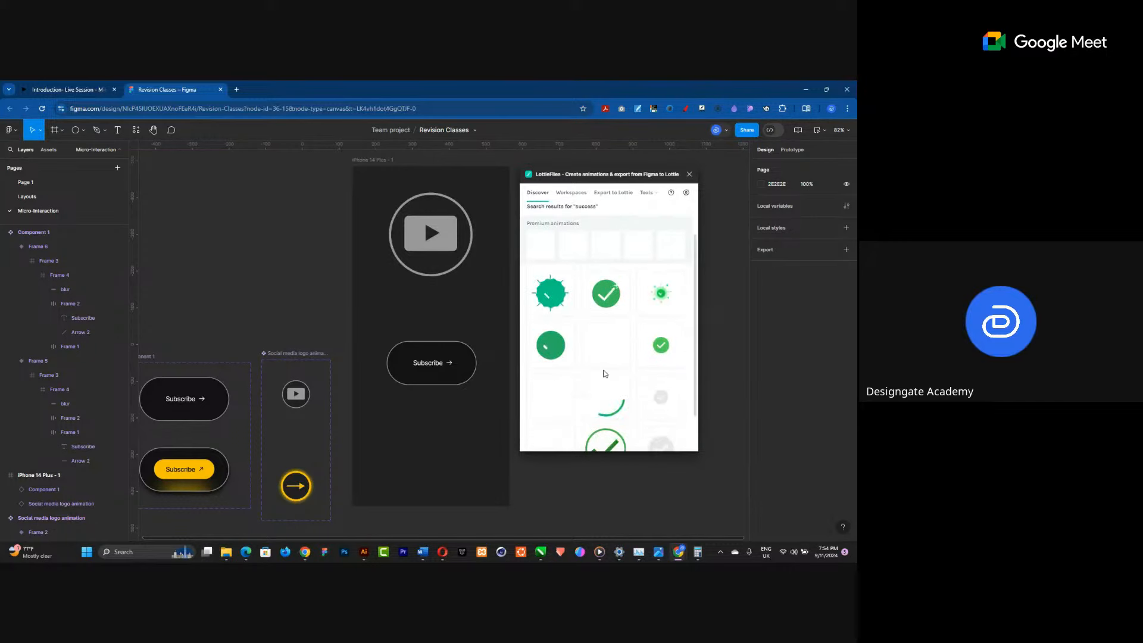
{"action": "scroll", "coordinate": [580, 336], "scroll_direction": "down", "scroll_amount": 1}
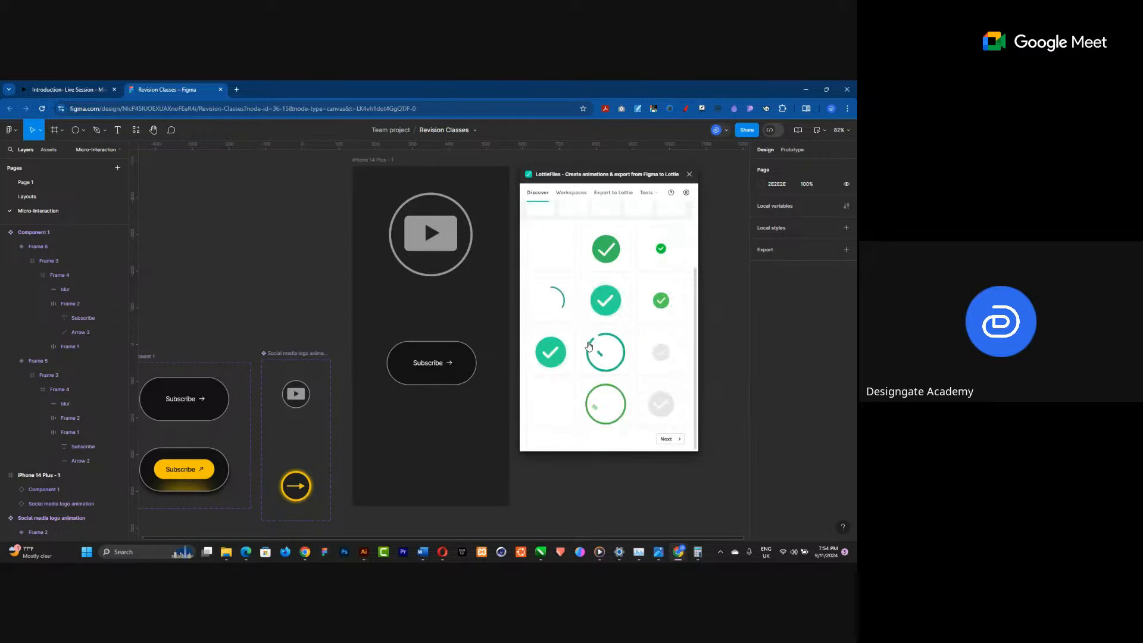
{"action": "scroll", "coordinate": [625, 325], "scroll_direction": "down", "scroll_amount": 1}
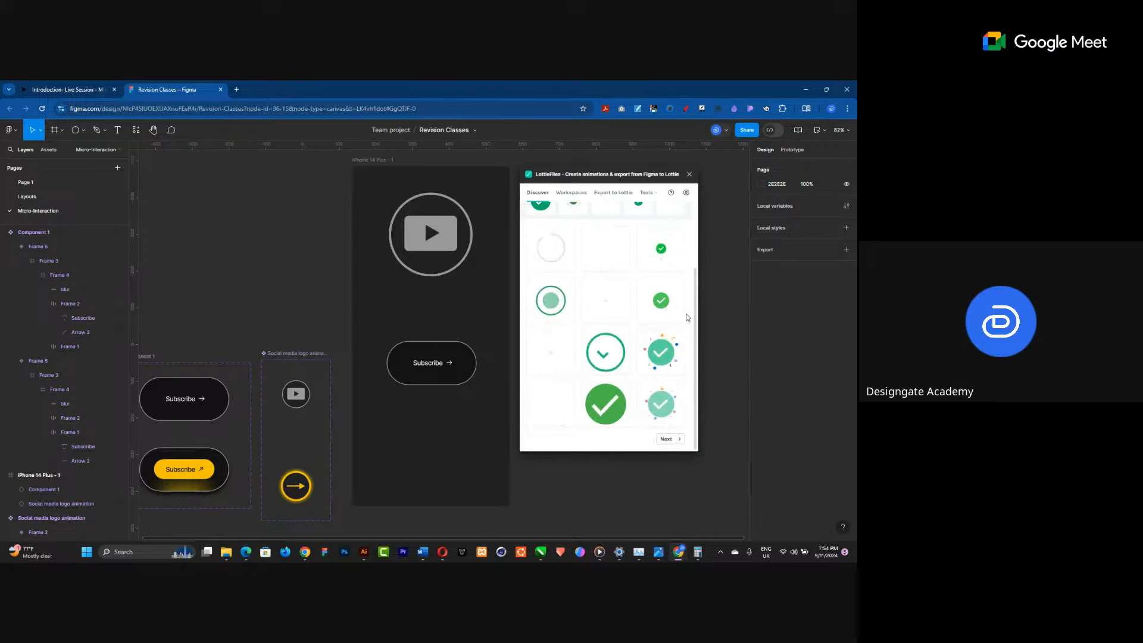
{"action": "left_click", "coordinate": [657, 303]}
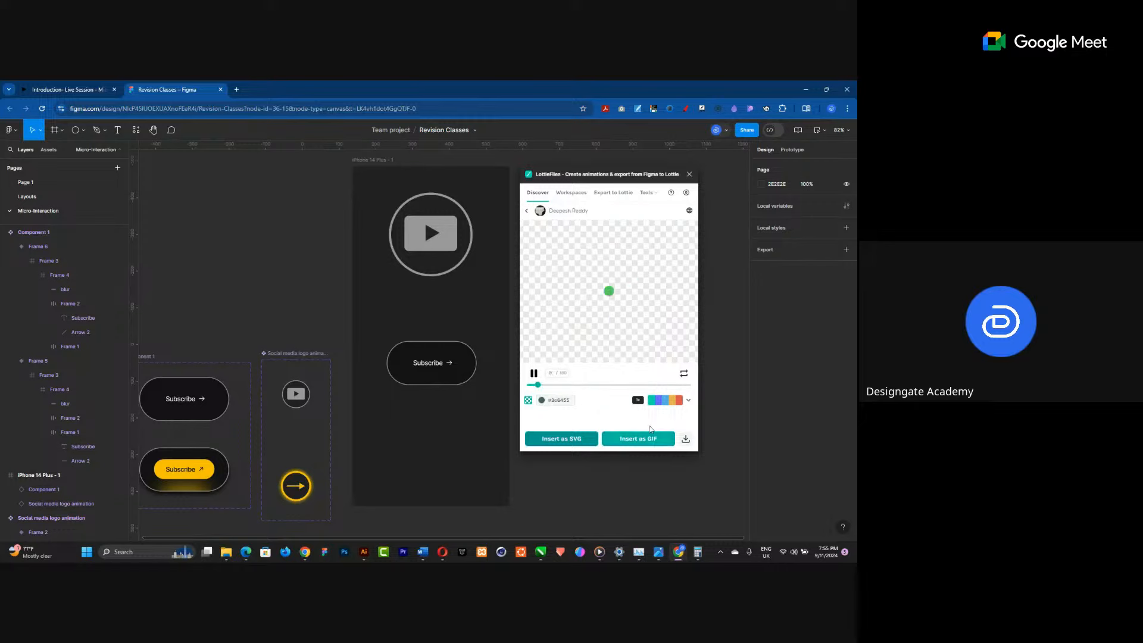
Insert the checkmark animation as a Medium-size GIF with transparency enabled.
{"action": "mouse_move", "coordinate": [557, 176]}
{"action": "left_mouse_down"}
{"action": "mouse_move", "coordinate": [574, 175]}
{"action": "mouse_move", "coordinate": [561, 175]}
{"action": "left_mouse_up"}
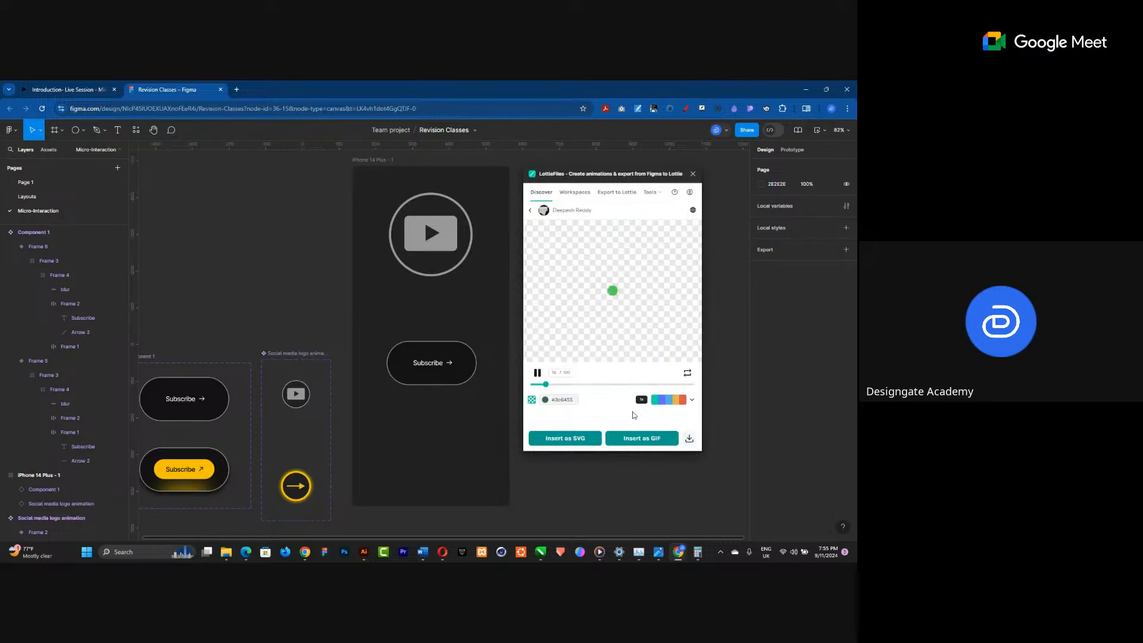
{"action": "left_click", "coordinate": [652, 441]}
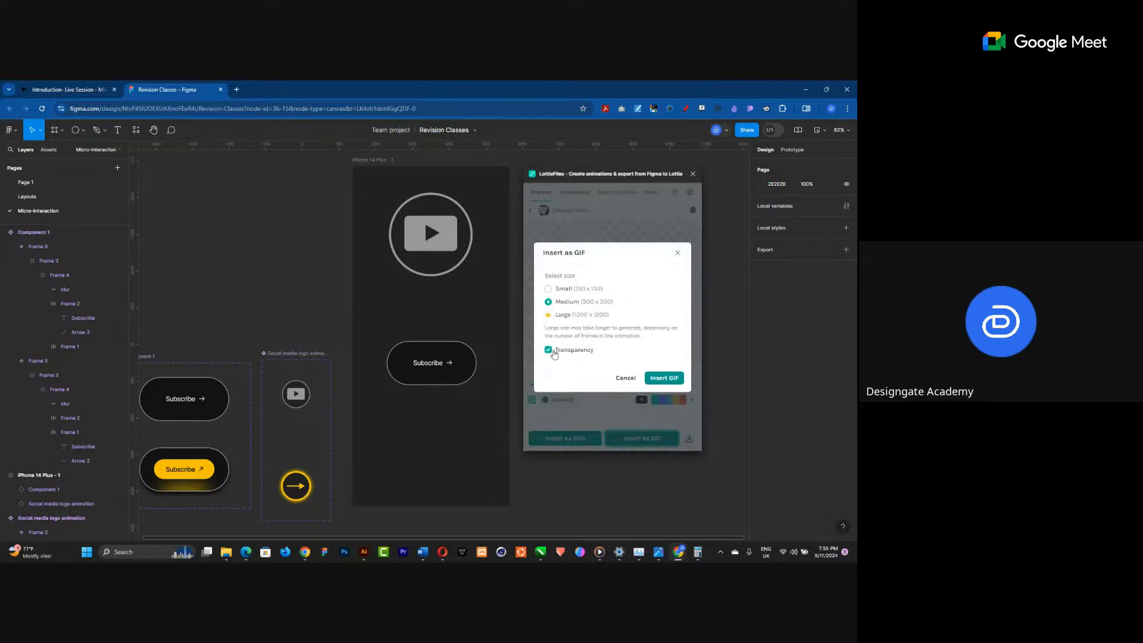
{"action": "left_click", "coordinate": [662, 378]}
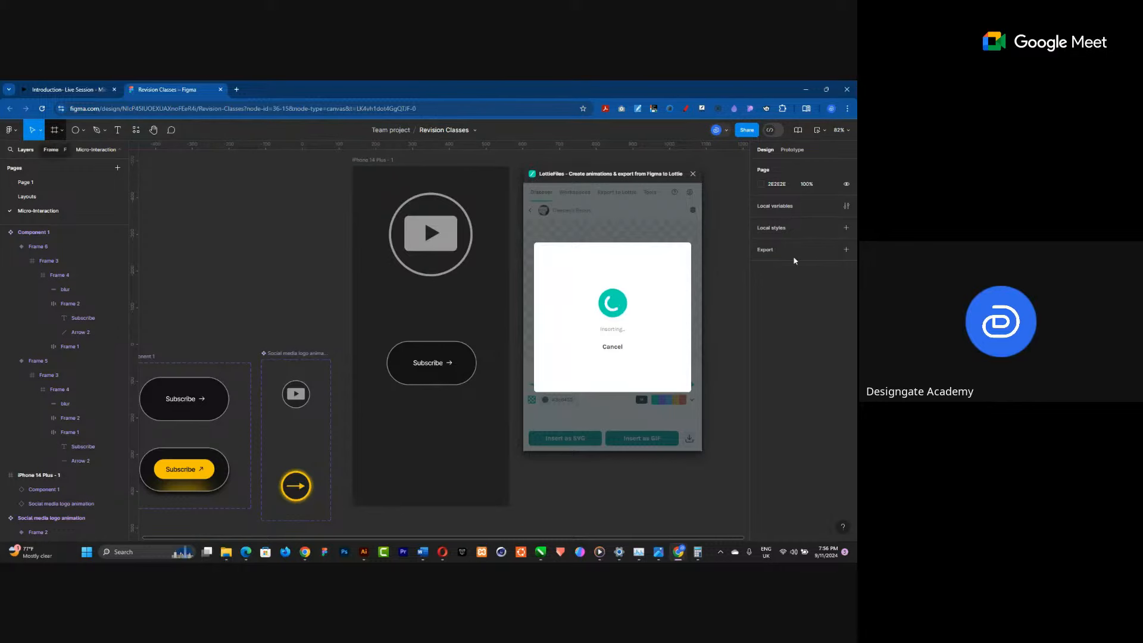
Create an iPhone 13 mini frame (375 × 812) beside the phone frame and move the plugin window aside.
{"action": "key", "text": "f"}
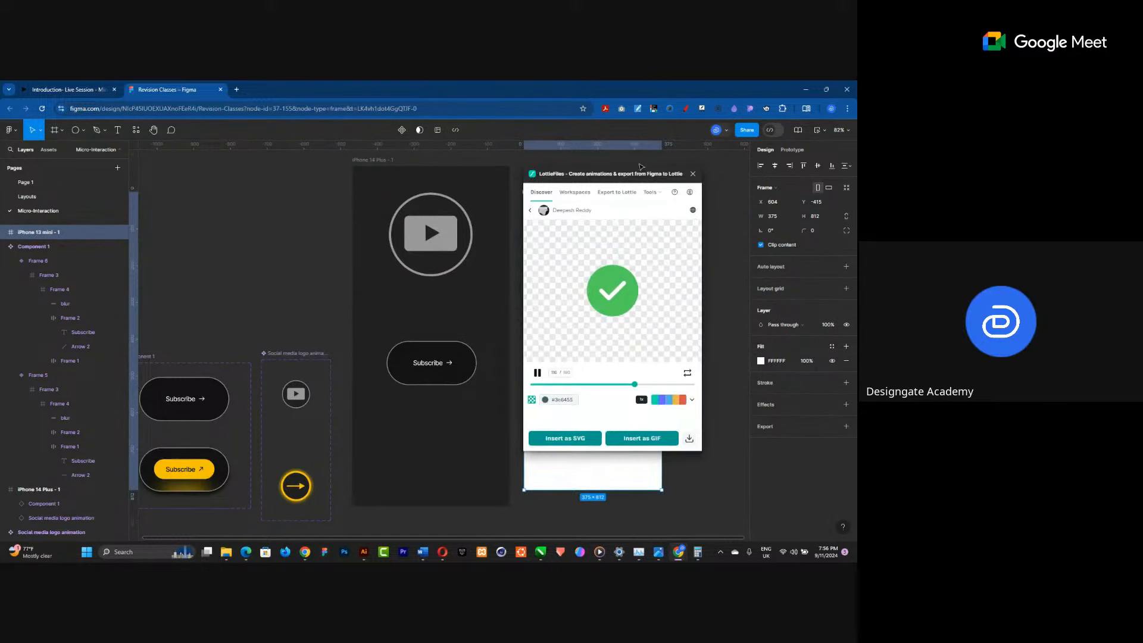
{"action": "left_click_drag", "start_coordinate": [633, 178], "coordinate": [353, 189]}
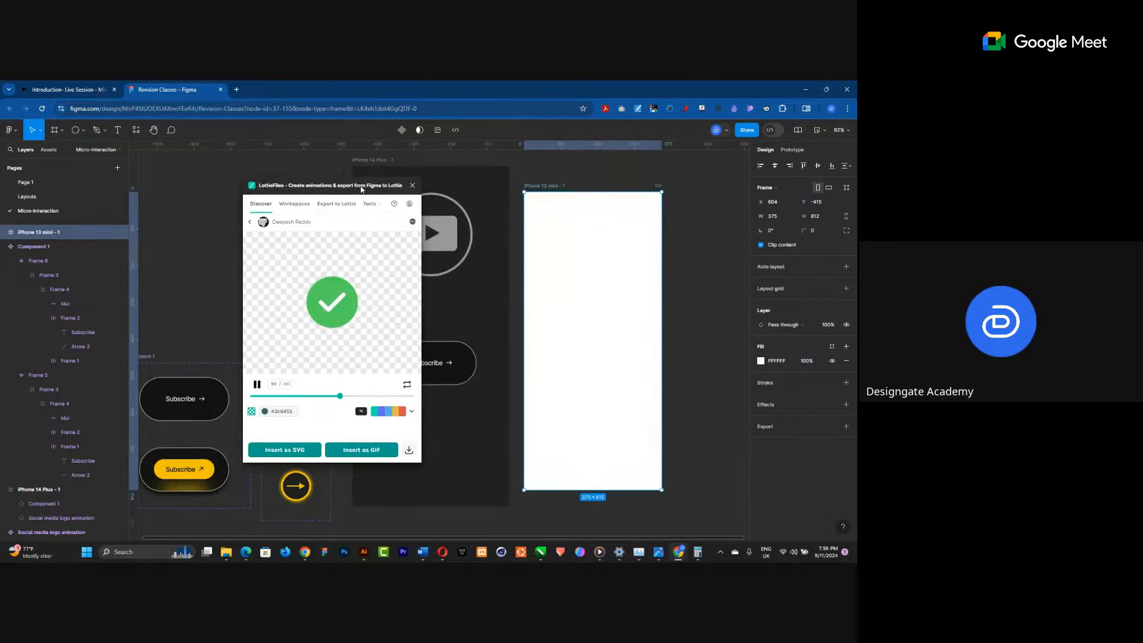
{"action": "scroll", "coordinate": [613, 304], "scroll_direction": "down", "scroll_amount": 3}
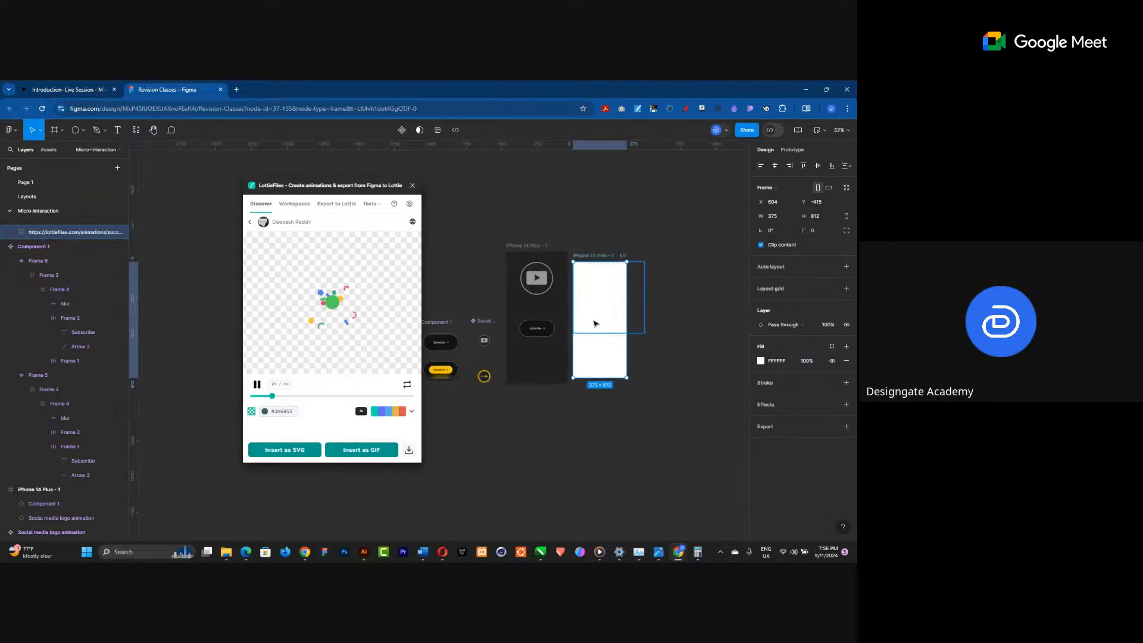
Scale the inserted GIF to 0.75x (375 × 375) and center it horizontally and vertically in the iPhone 13 mini frame.
{"action": "left_click", "coordinate": [625, 328]}
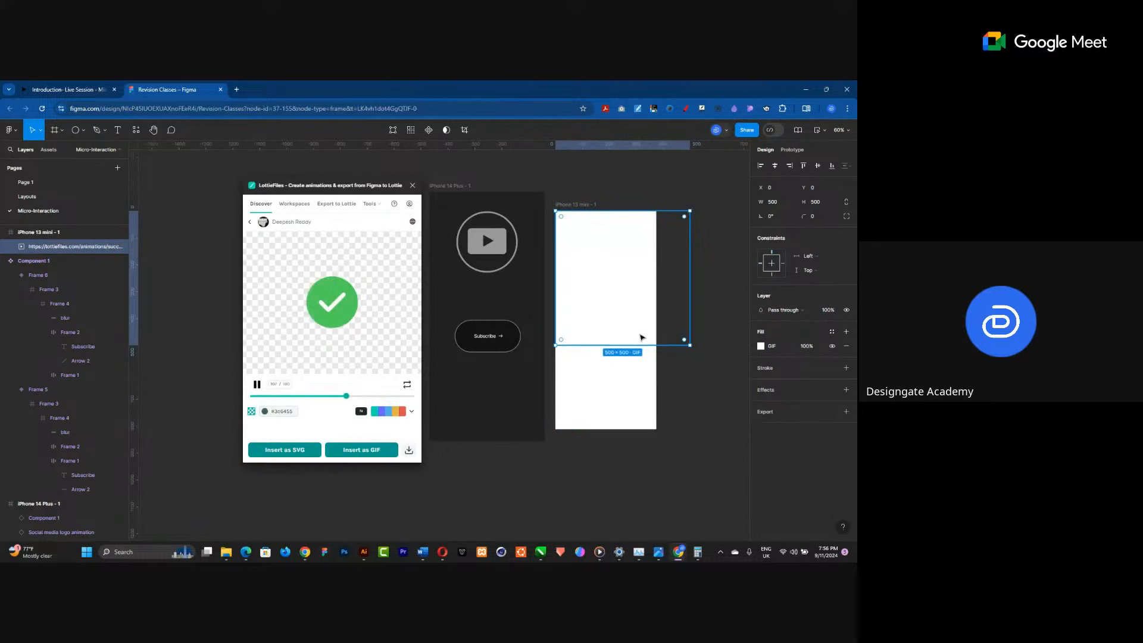
{"action": "key", "text": "k"}
{"action": "left_click", "coordinate": [795, 254]}
{"action": "left_click", "coordinate": [775, 248]}
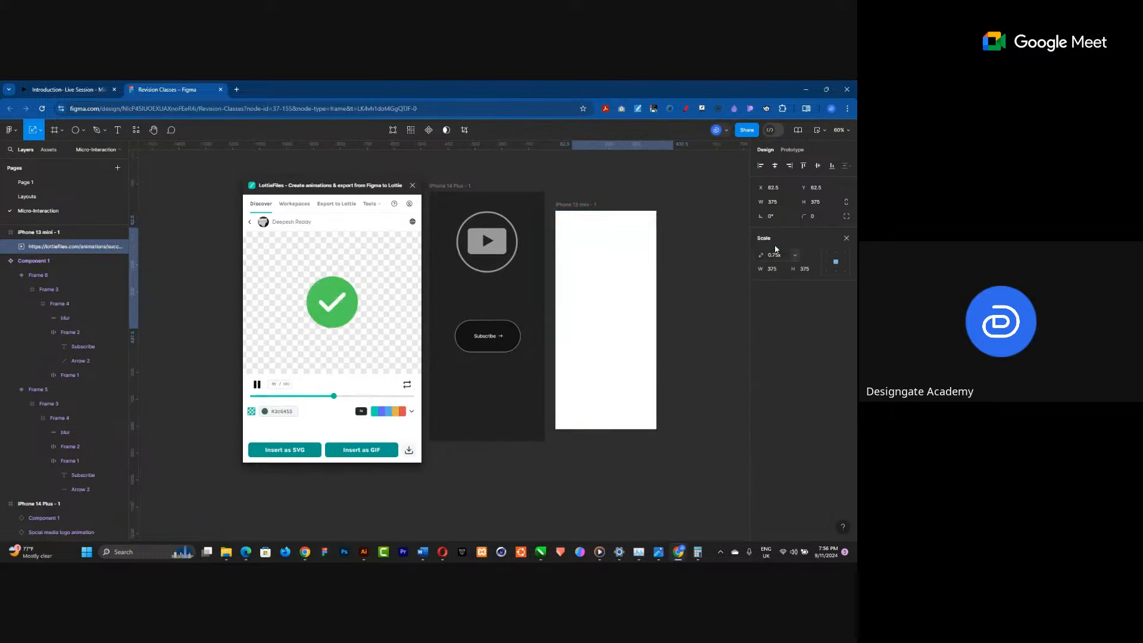
{"action": "left_click", "coordinate": [774, 166]}
{"action": "left_click", "coordinate": [817, 166]}
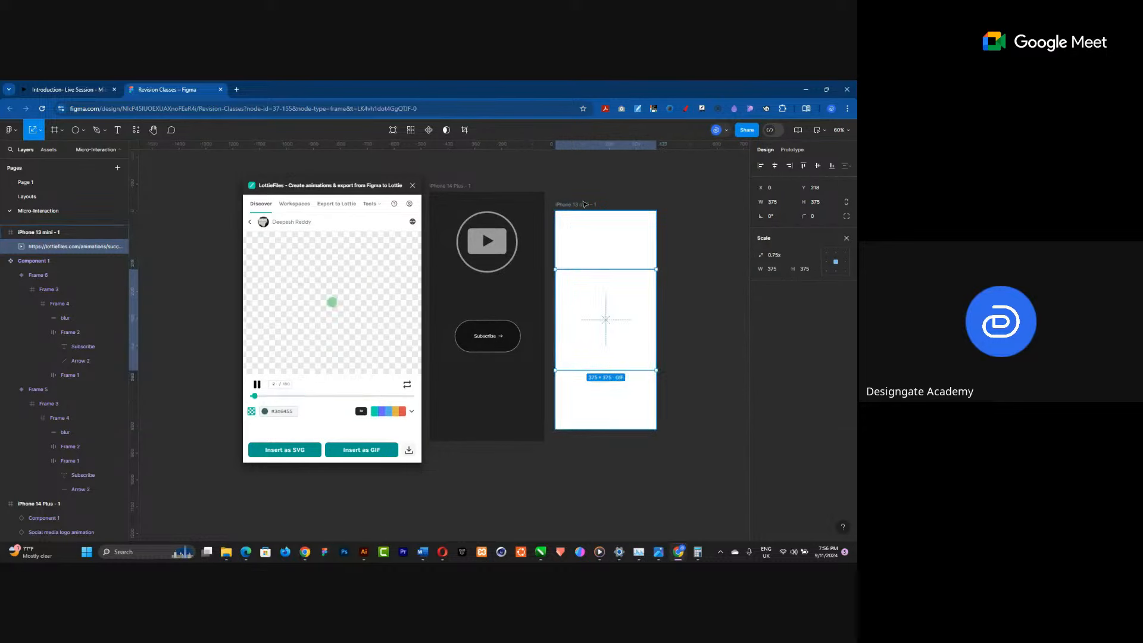
Select the iPhone 13 mini frame and open it in Preview, positioning the preview window next to the canvas.
{"action": "left_click", "coordinate": [585, 204]}
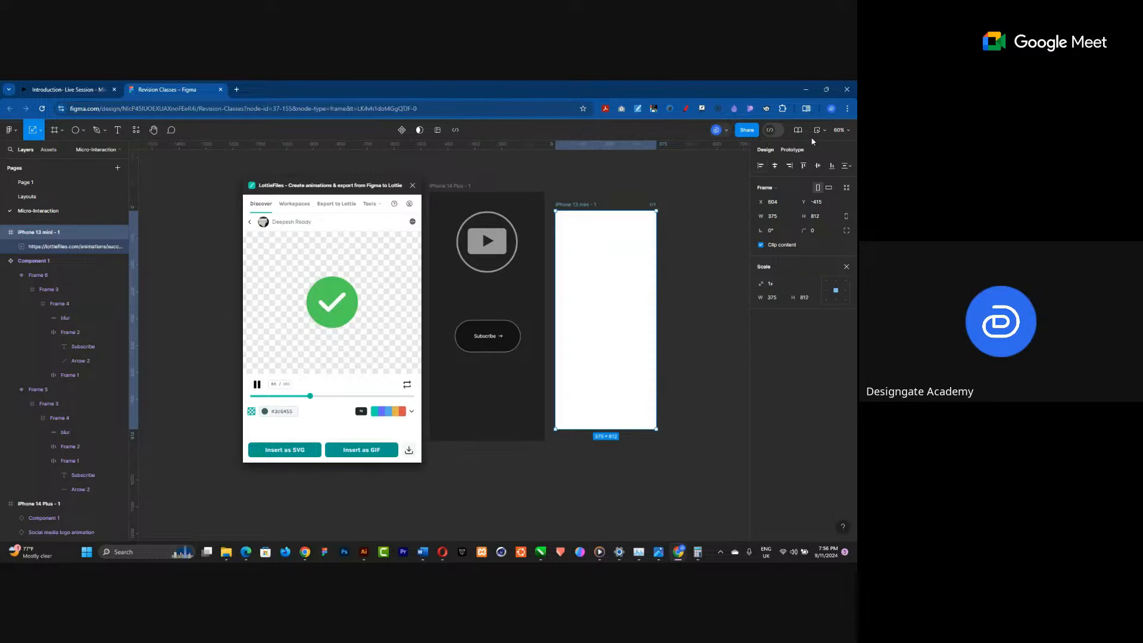
{"action": "left_click", "coordinate": [820, 131]}
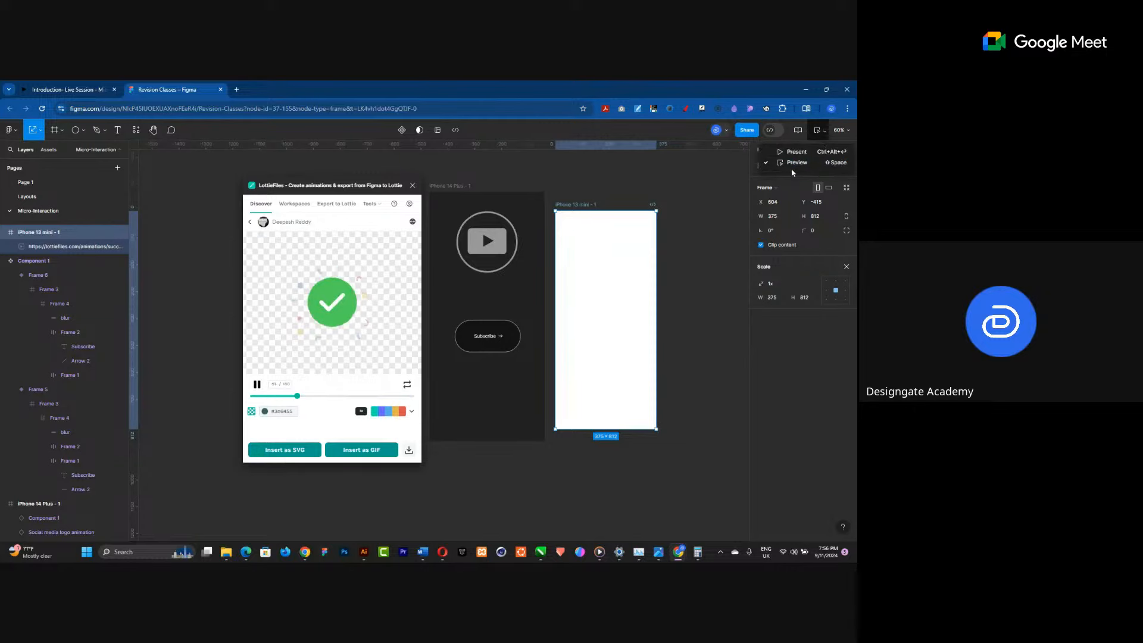
{"action": "left_click", "coordinate": [823, 134]}
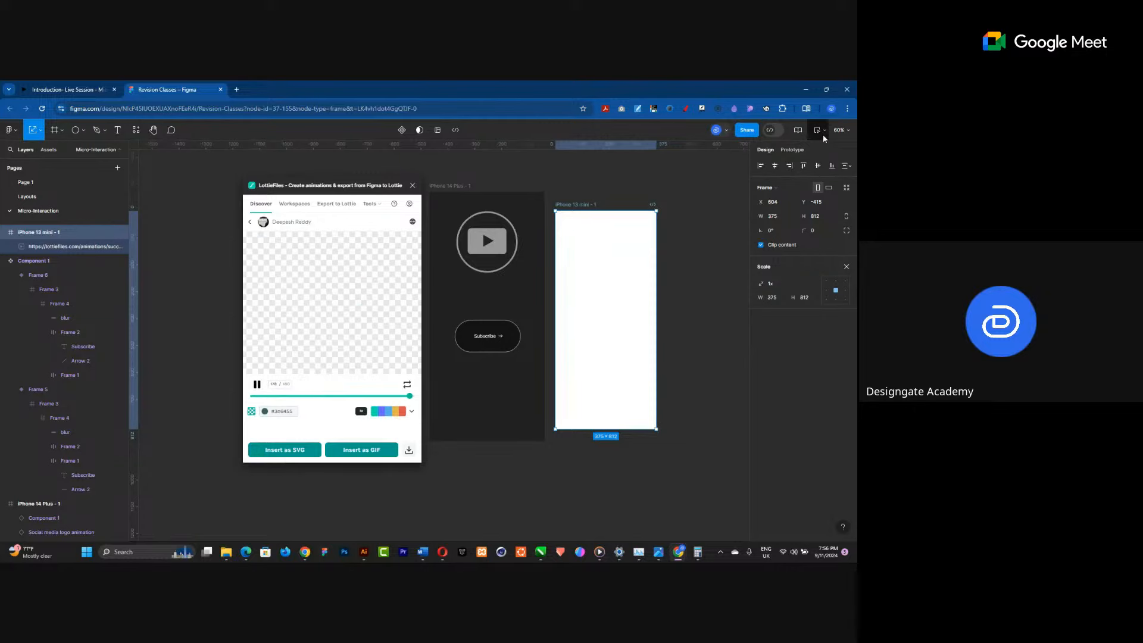
{"action": "left_click", "coordinate": [826, 131]}
{"action": "left_click", "coordinate": [801, 166]}
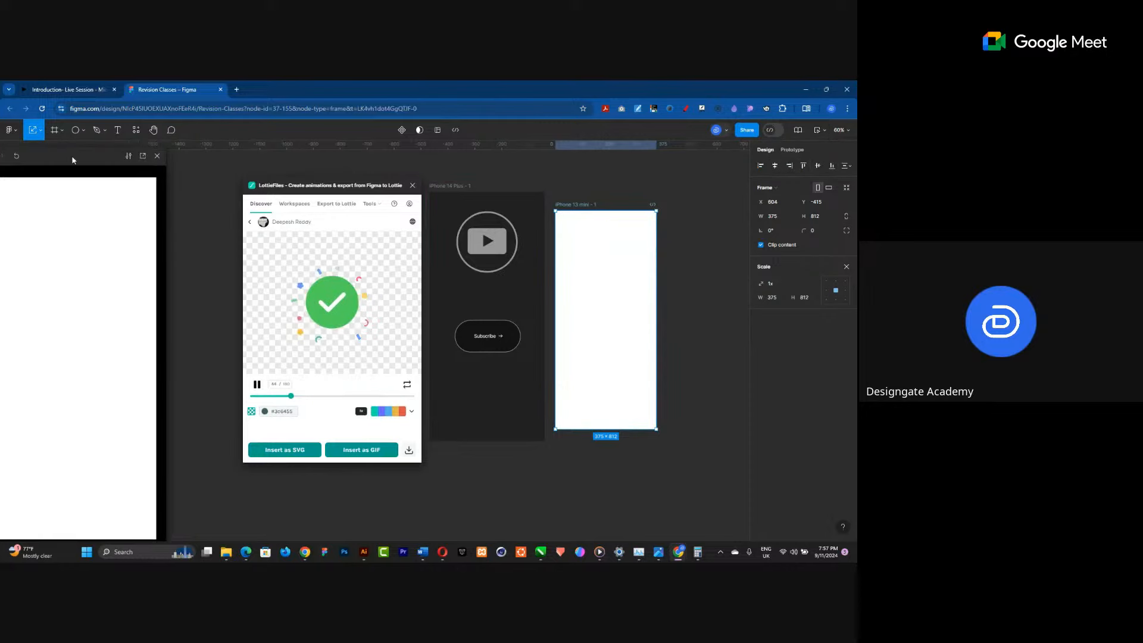
{"action": "left_click_drag", "start_coordinate": [85, 156], "coordinate": [181, 148]}
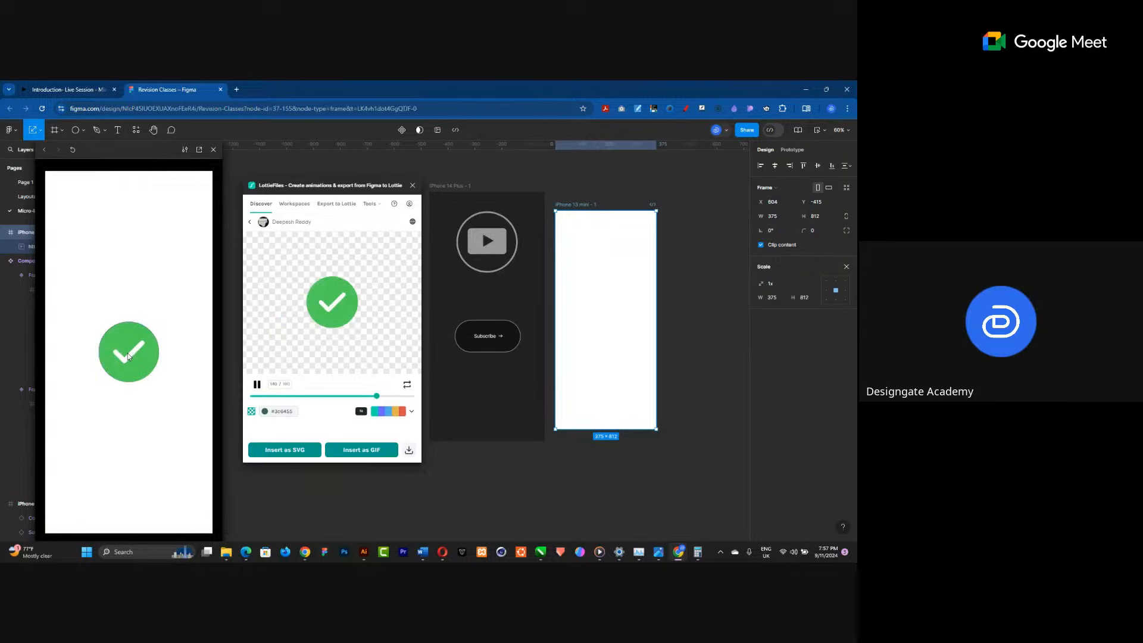
Play, pause and scrub the checkmark animation's timeline in the plugin player to compare it with the preview.
{"action": "left_click", "coordinate": [262, 384]}
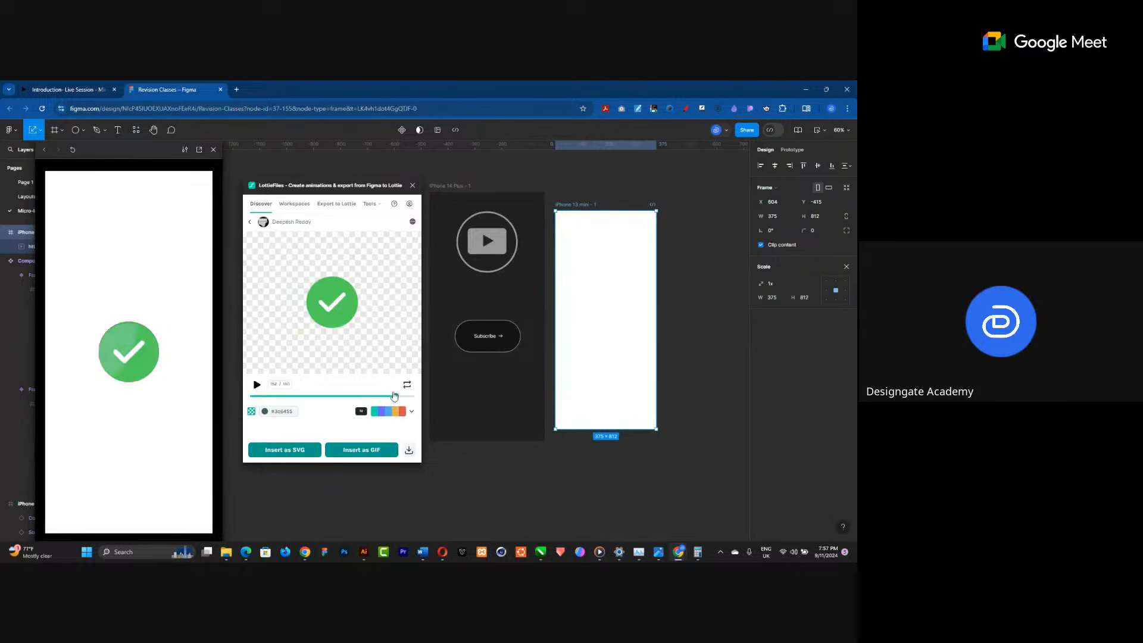
{"action": "left_click_drag", "start_coordinate": [305, 399], "coordinate": [289, 394]}
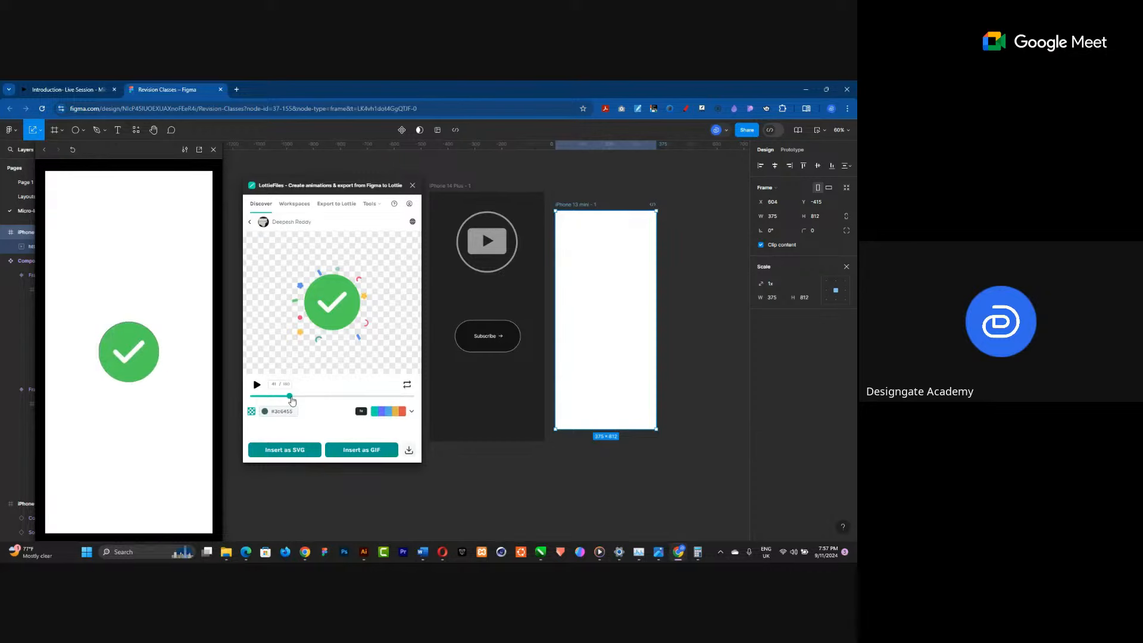
{"action": "mouse_move", "coordinate": [291, 400]}
{"action": "left_mouse_down"}
{"action": "mouse_move", "coordinate": [406, 393]}
{"action": "mouse_move", "coordinate": [242, 405]}
{"action": "mouse_move", "coordinate": [291, 396]}
{"action": "left_mouse_up"}
{"action": "left_click_drag", "start_coordinate": [288, 398], "coordinate": [214, 408]}
{"action": "left_click_drag", "start_coordinate": [291, 396], "coordinate": [253, 399]}
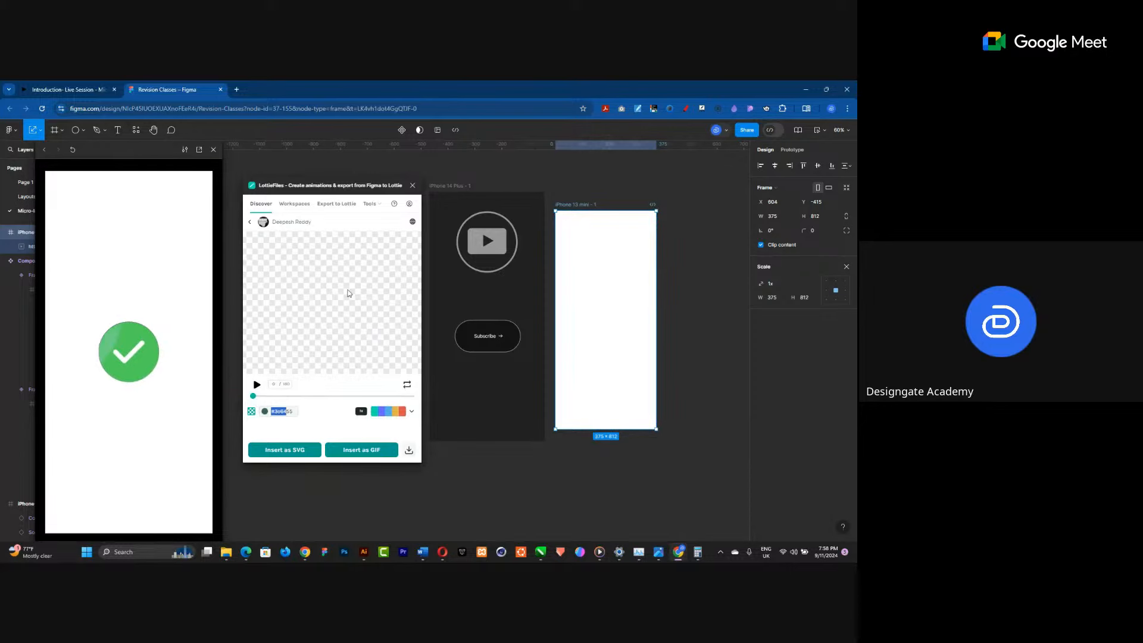
{"action": "left_click_drag", "start_coordinate": [254, 395], "coordinate": [291, 391]}
{"action": "left_click", "coordinate": [256, 384]}
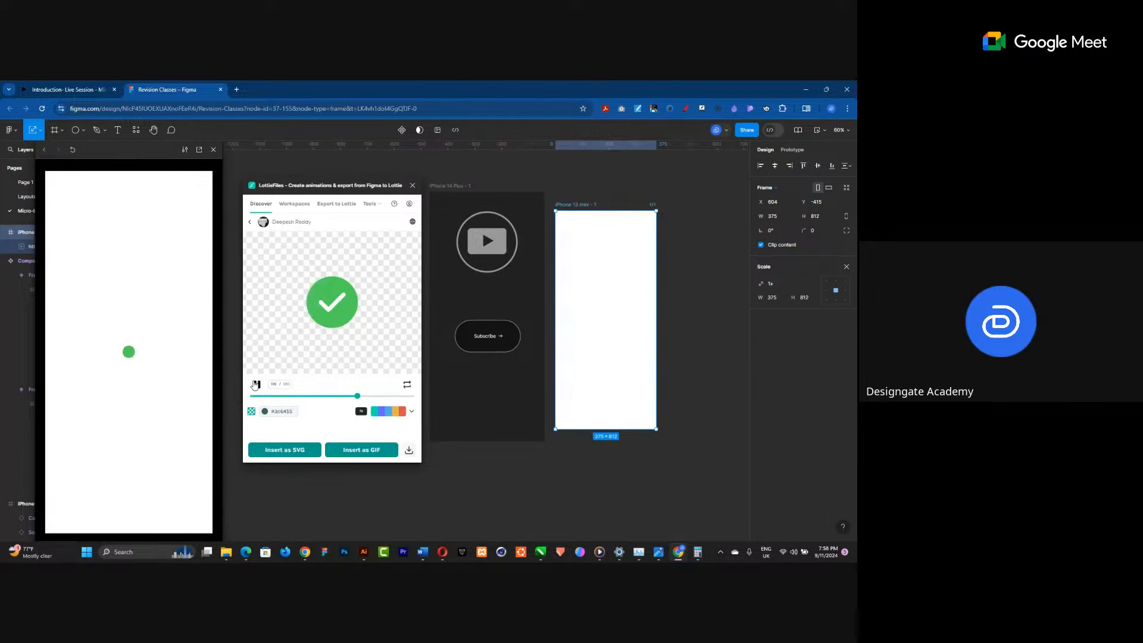
{"action": "left_click", "coordinate": [256, 385]}
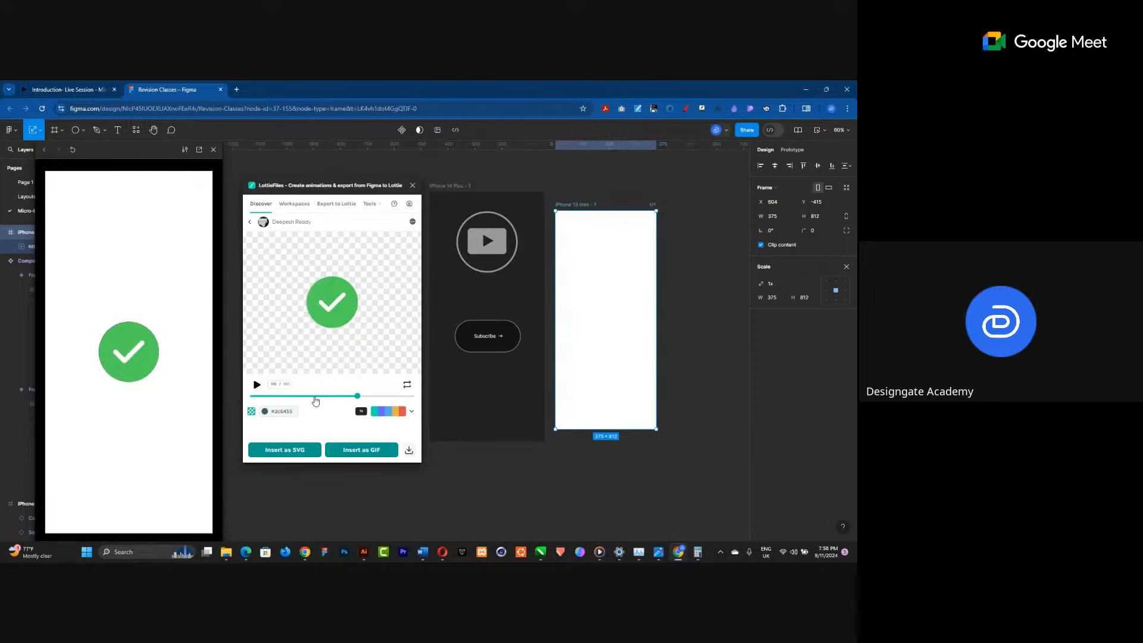
{"action": "left_click", "coordinate": [315, 396]}
{"action": "left_click_drag", "start_coordinate": [314, 396], "coordinate": [289, 396]}
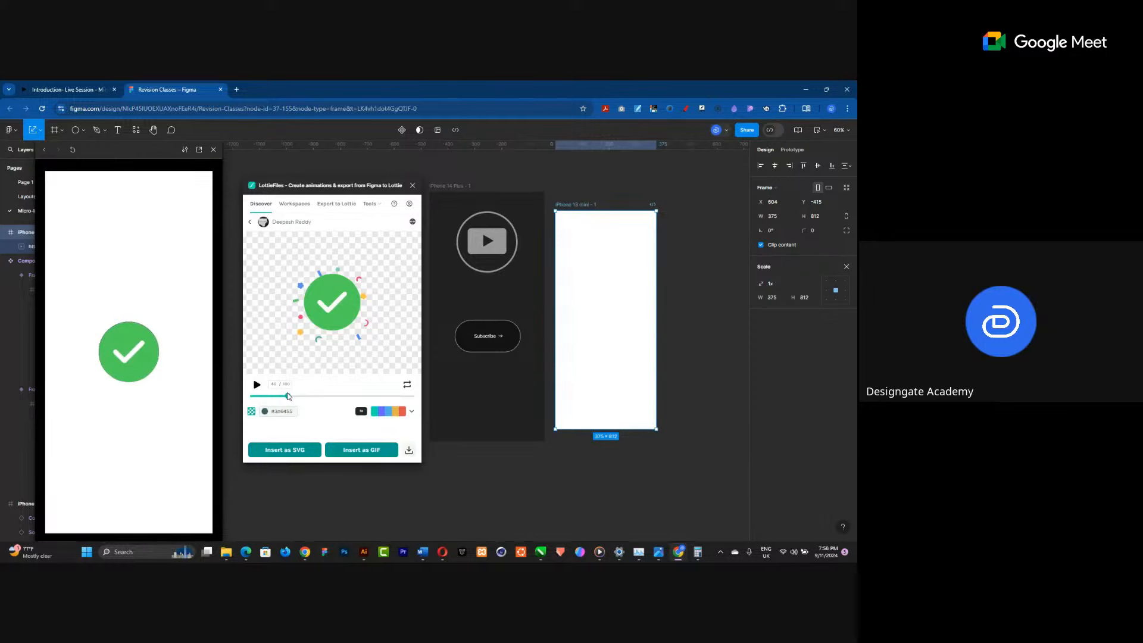
Go back to the plugin's search and search for "loading" animations, scrolling through the results.
{"action": "left_click", "coordinate": [250, 221]}
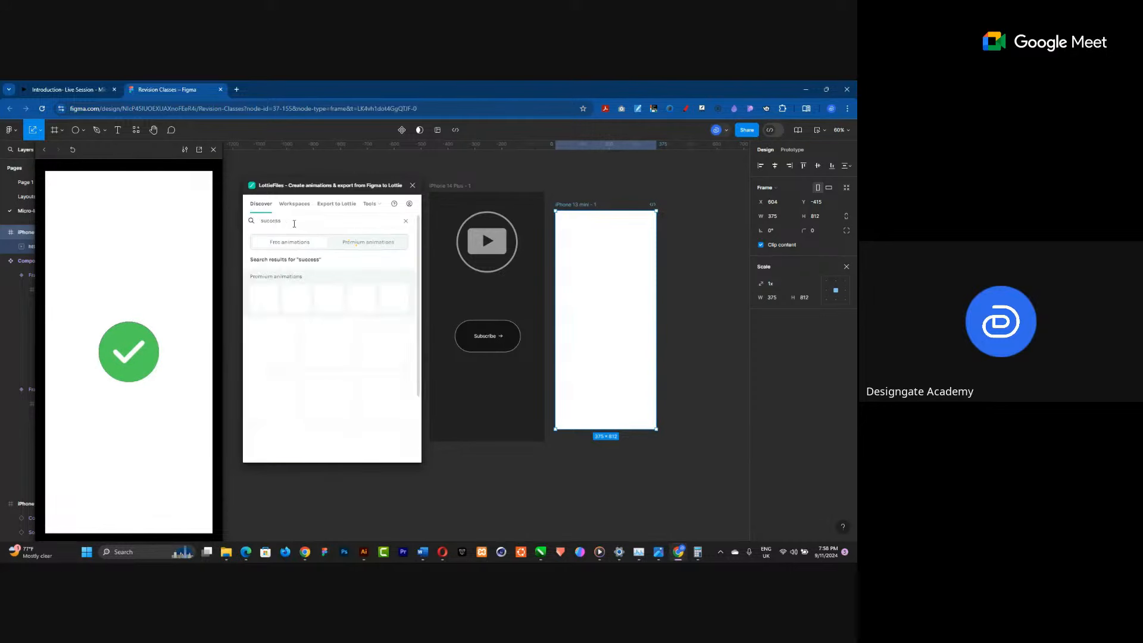
{"action": "left_click_drag", "start_coordinate": [292, 224], "coordinate": [257, 223]}
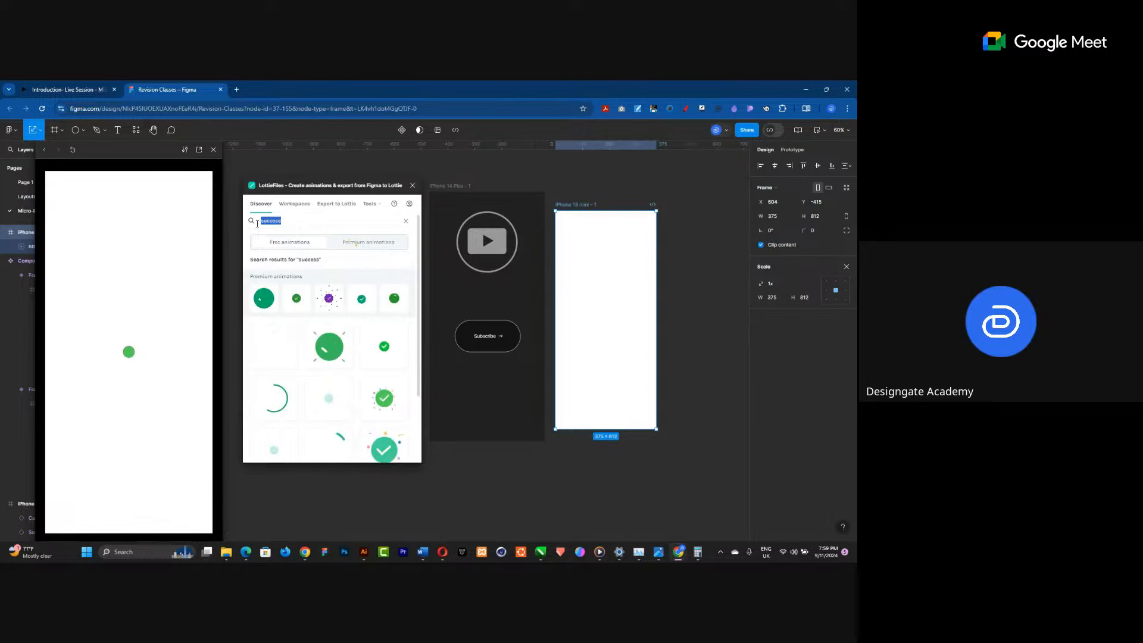
{"action": "type", "text": "loading"}
{"action": "key", "text": "Return"}
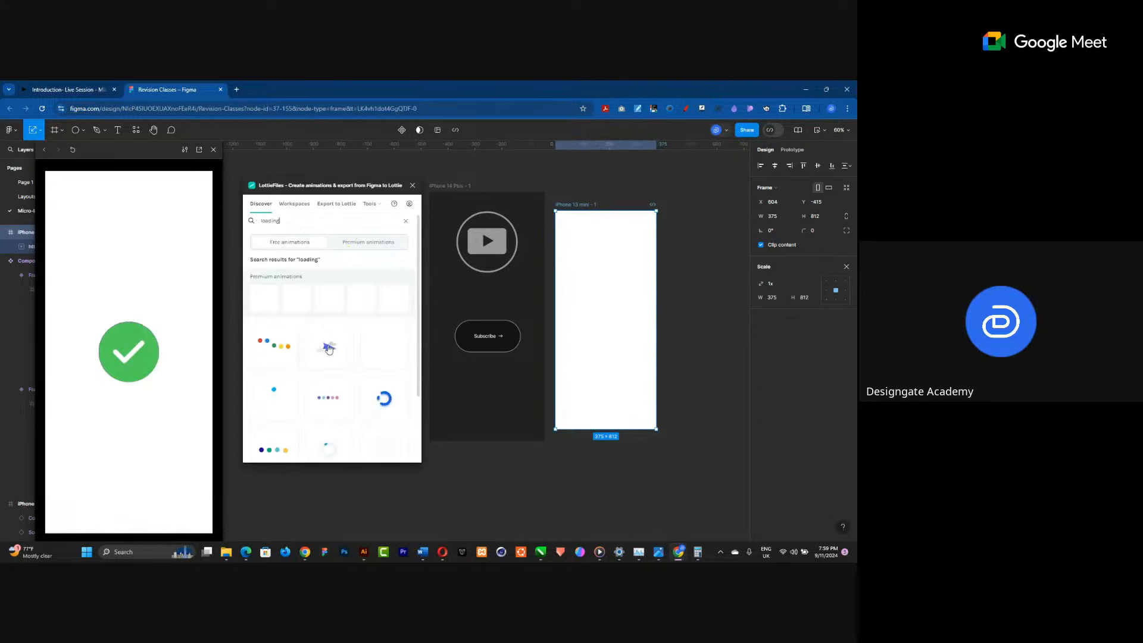
{"action": "scroll", "coordinate": [332, 357], "scroll_direction": "down", "scroll_amount": 3}
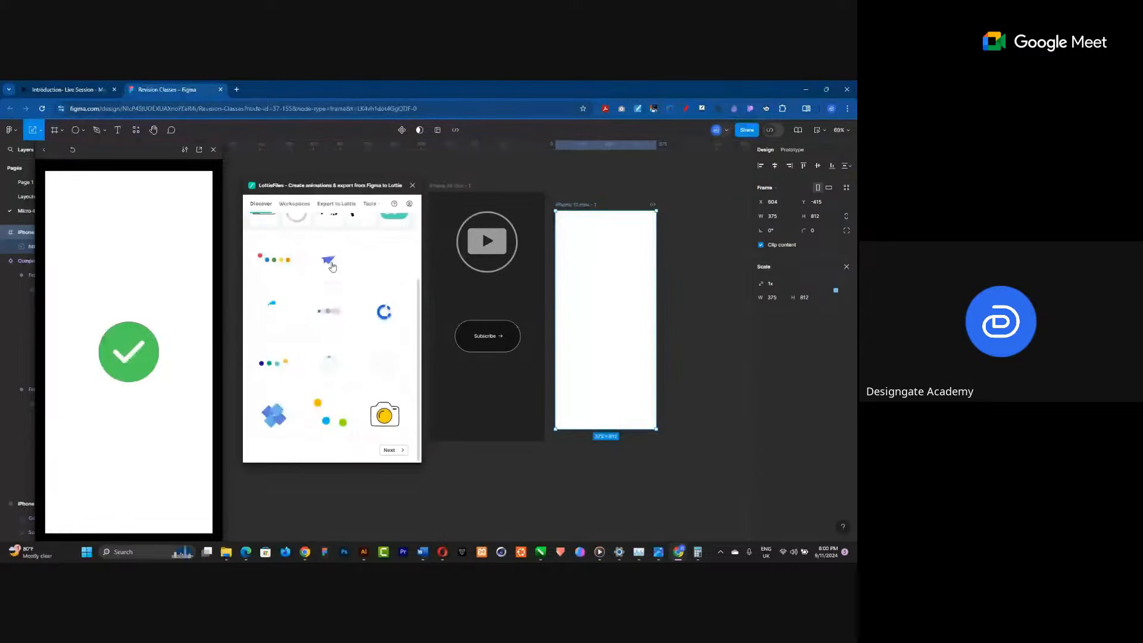
{"action": "scroll", "coordinate": [309, 378], "scroll_direction": "up", "scroll_amount": 3}
{"action": "scroll", "coordinate": [309, 378], "scroll_direction": "down", "scroll_amount": 3}
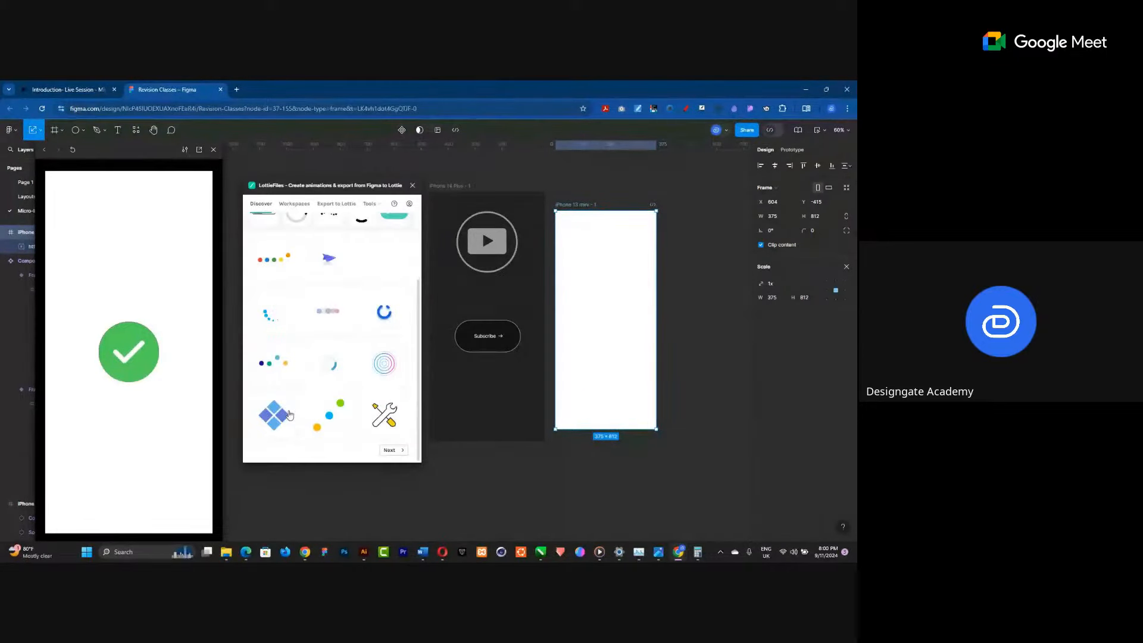
{"action": "scroll", "coordinate": [289, 414], "scroll_direction": "up", "scroll_amount": 3}
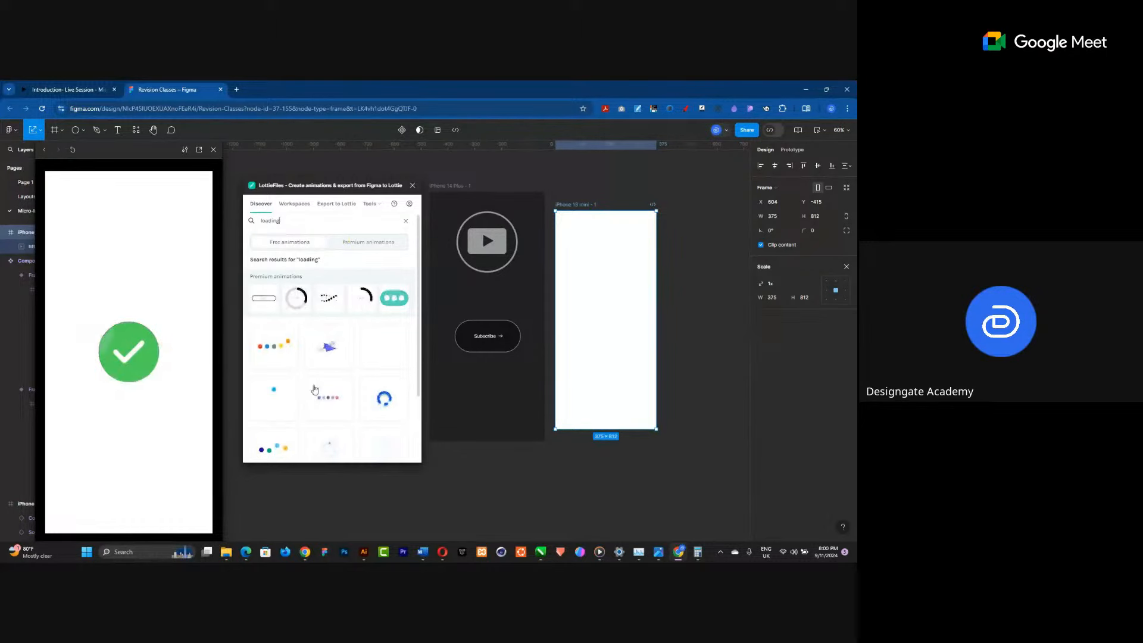
Close the LottieFiles plugin and move the iPhone 13 mini frame slightly upward.
{"action": "left_click", "coordinate": [411, 186]}
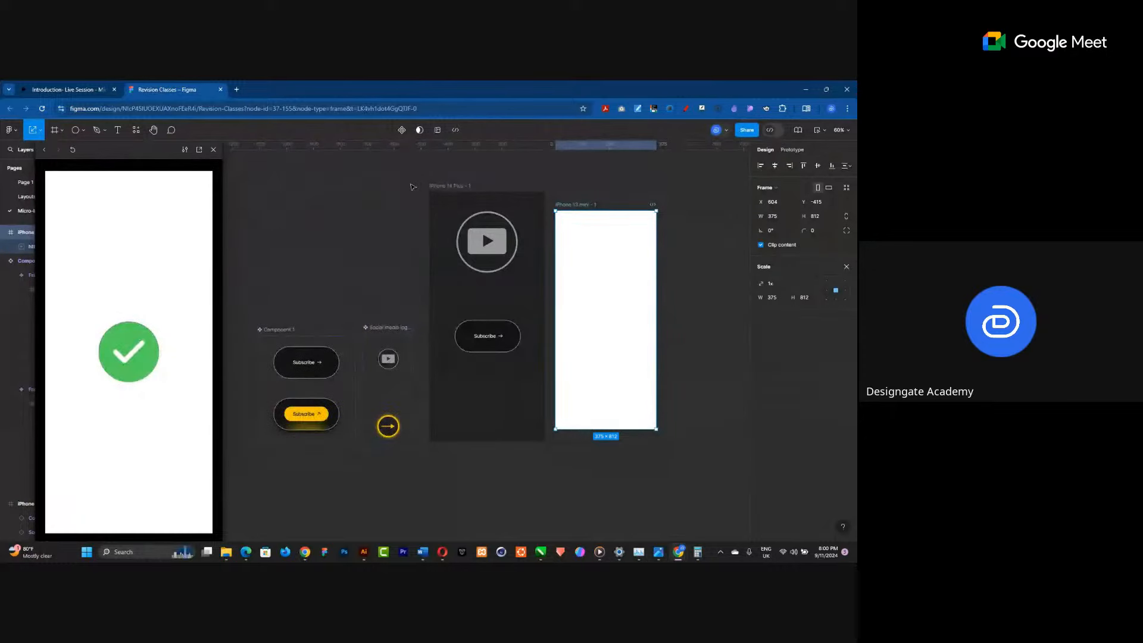
{"action": "scroll", "coordinate": [452, 283], "scroll_direction": "down", "scroll_amount": 3}
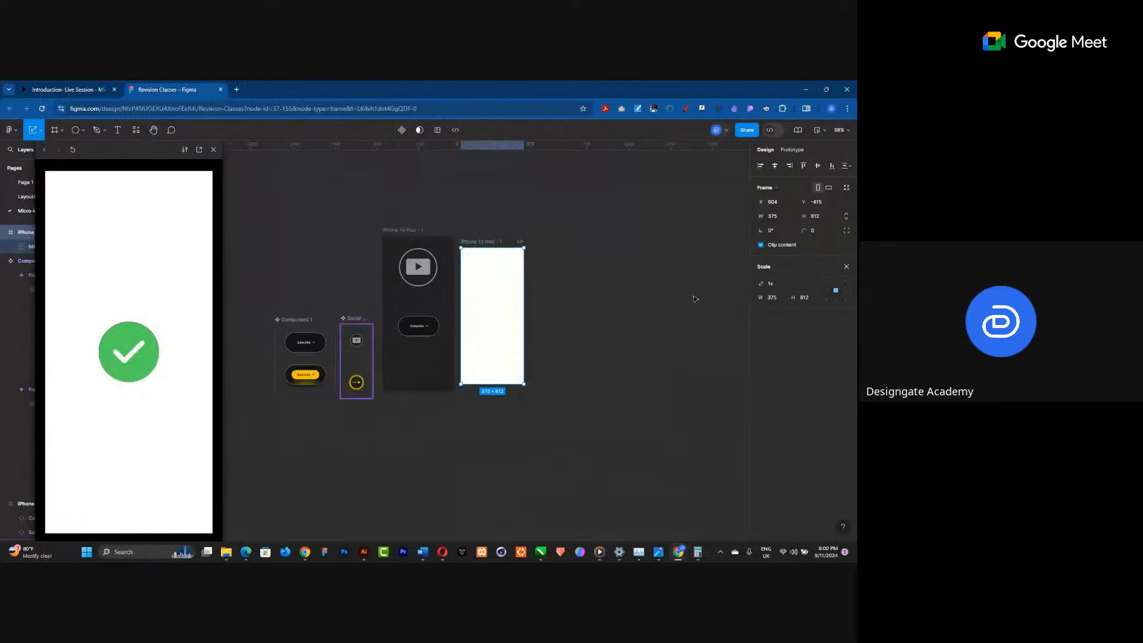
{"action": "scroll", "coordinate": [452, 284], "scroll_direction": "up", "scroll_amount": 3}
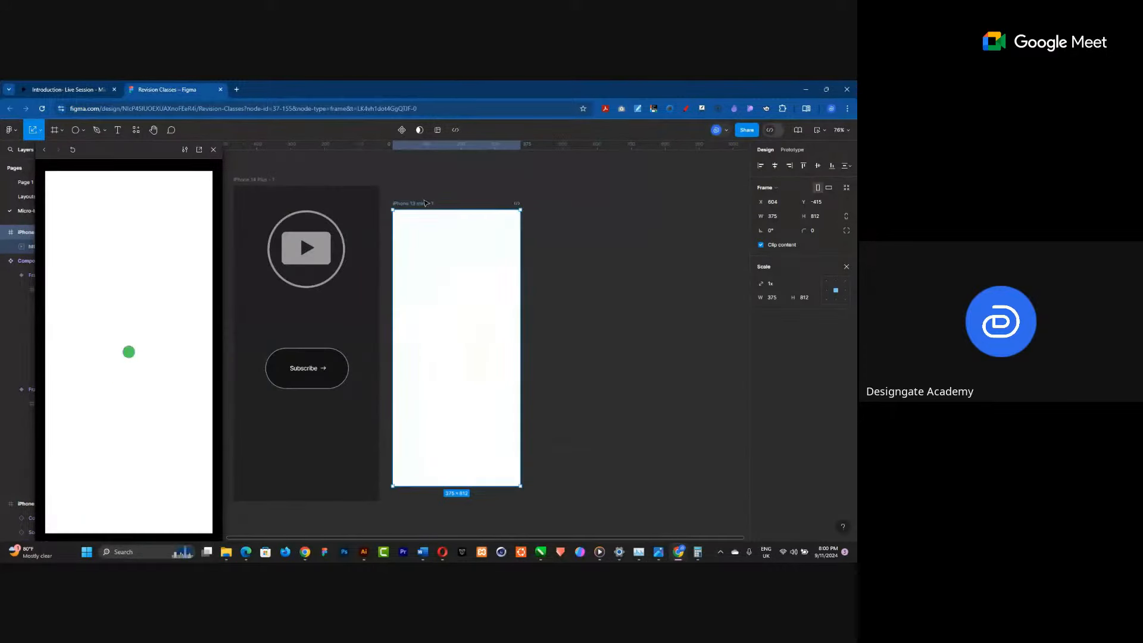
{"action": "left_click_drag", "start_coordinate": [421, 205], "coordinate": [422, 183]}
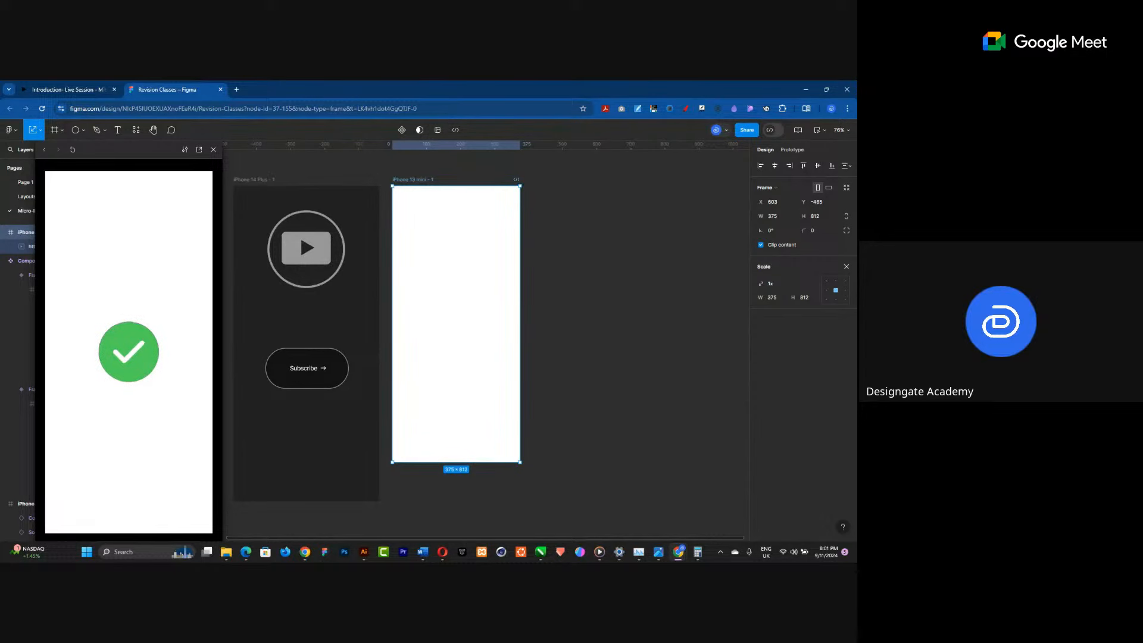
Switch to another browser profile's window showing Envato Elements.
{"action": "left_click", "coordinate": [831, 109]}
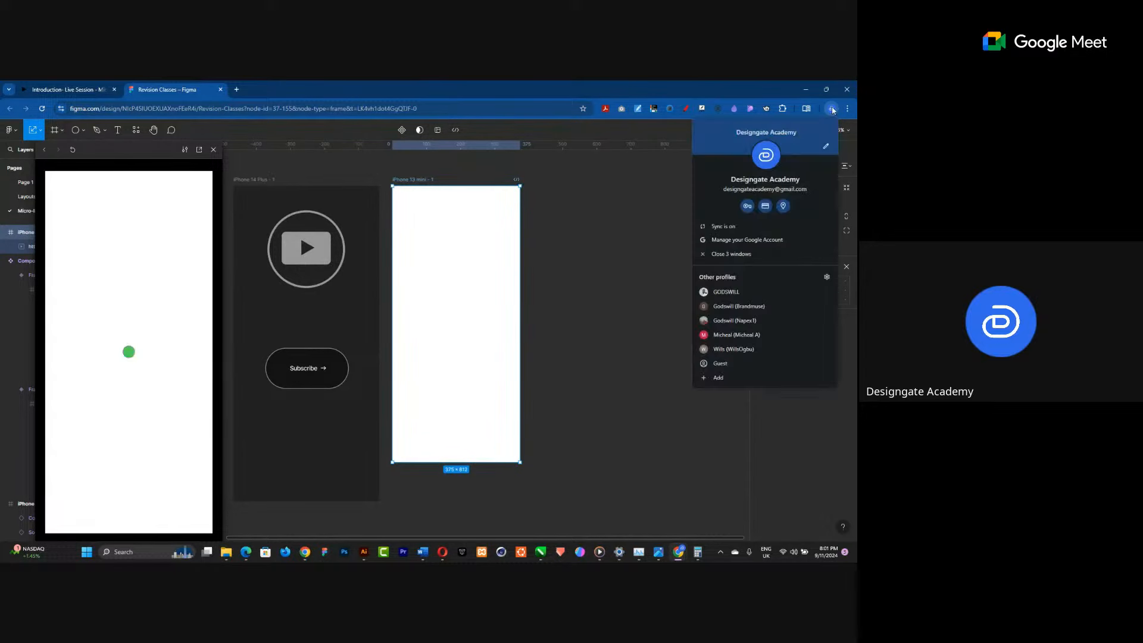
{"action": "left_click", "coordinate": [776, 307]}
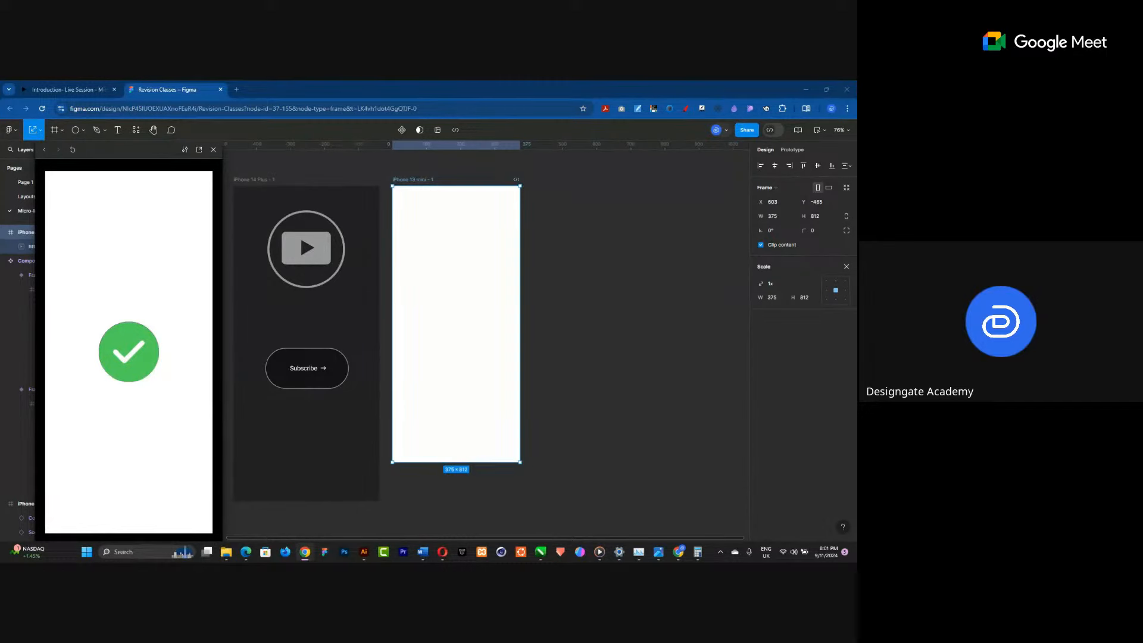
{"action": "key", "text": "alt+Tab"}
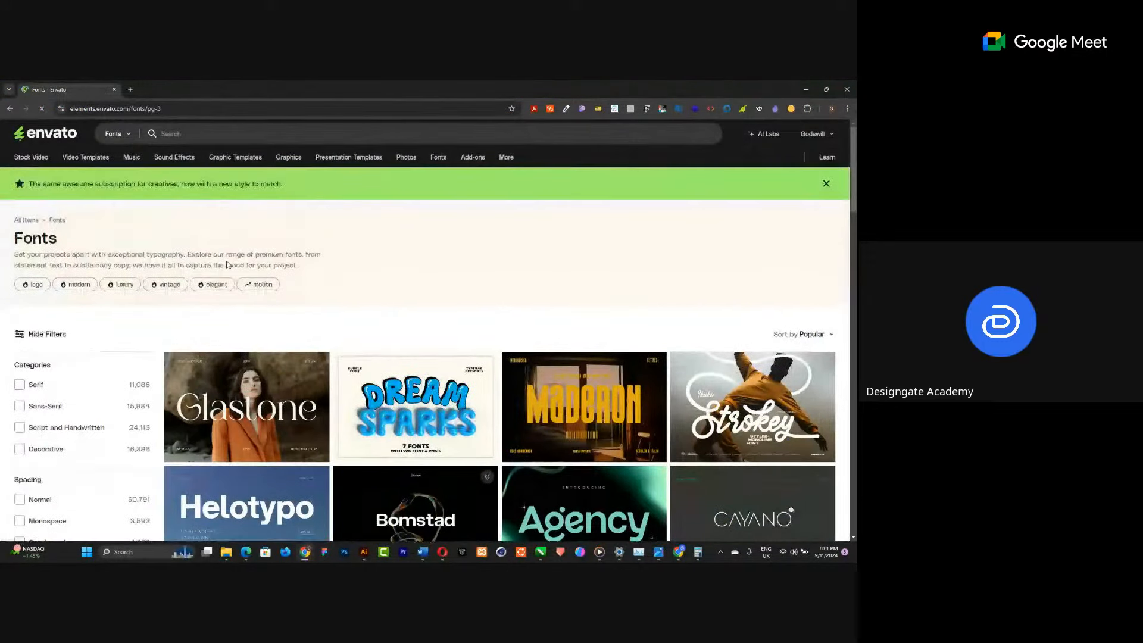
Set the Envato search category to Stock Video and search for "web3 background".
{"action": "left_click", "coordinate": [119, 133]}
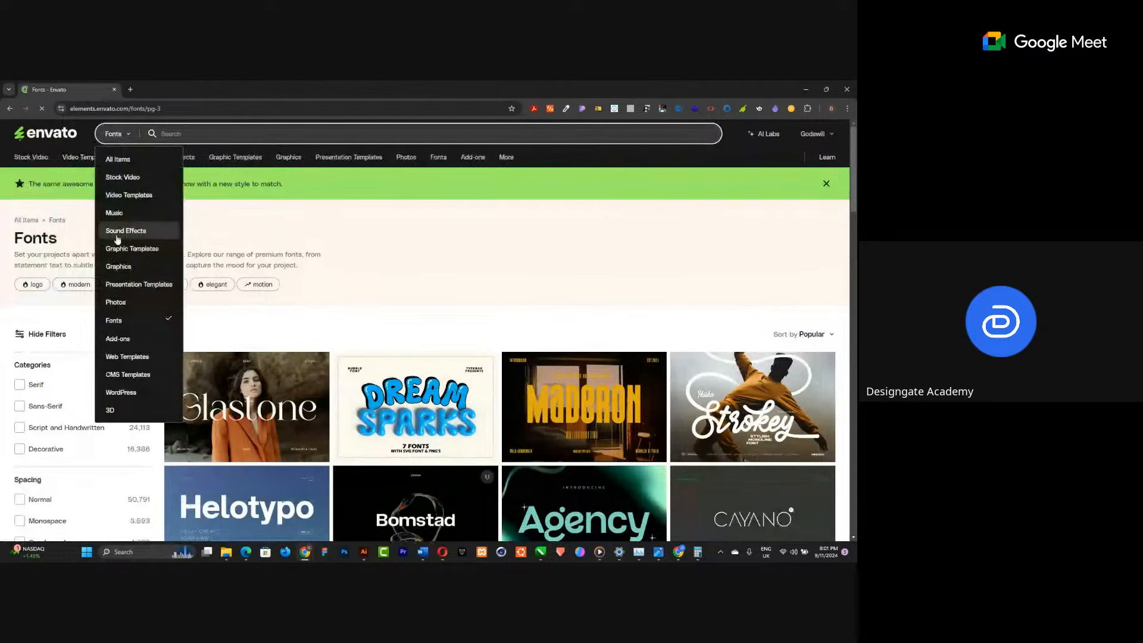
{"action": "left_click", "coordinate": [119, 137]}
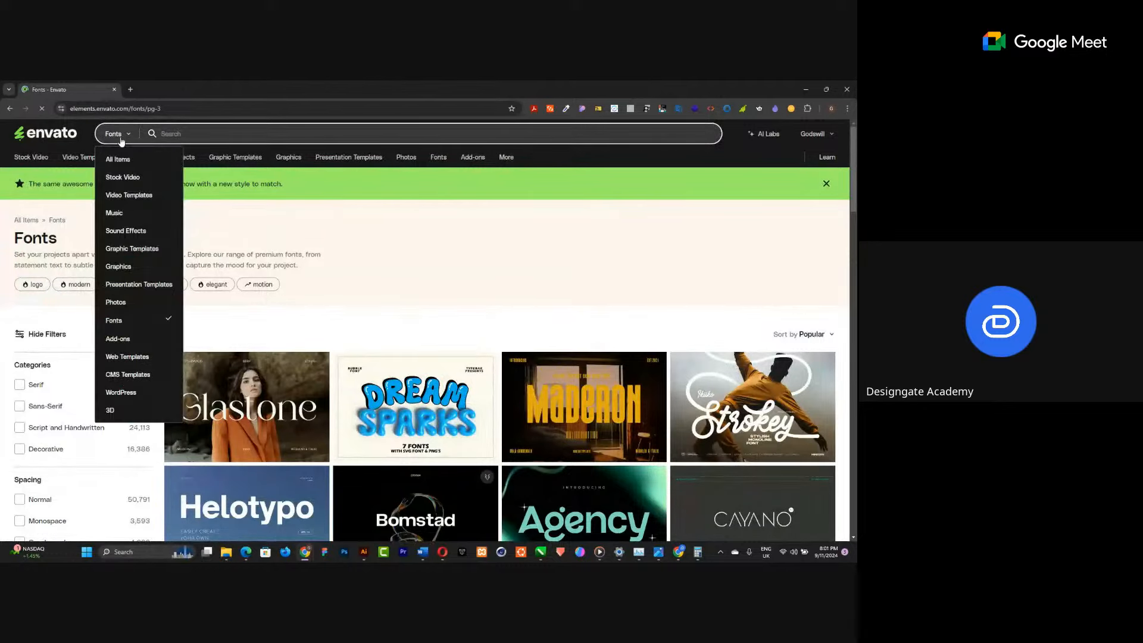
{"action": "left_click", "coordinate": [129, 176]}
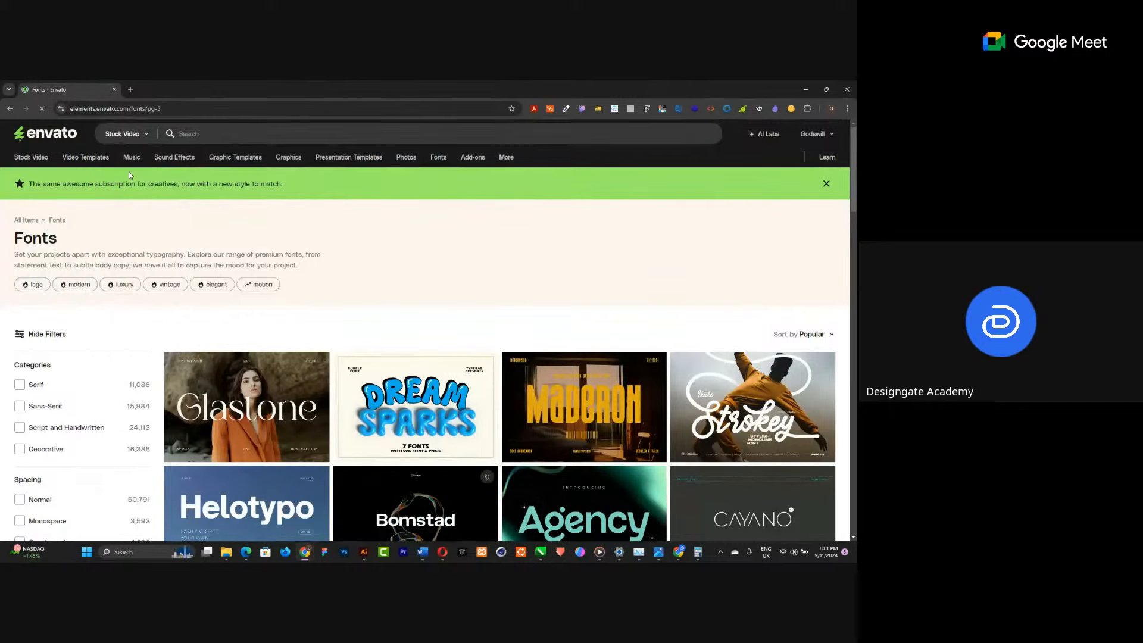
{"action": "left_click", "coordinate": [280, 132]}
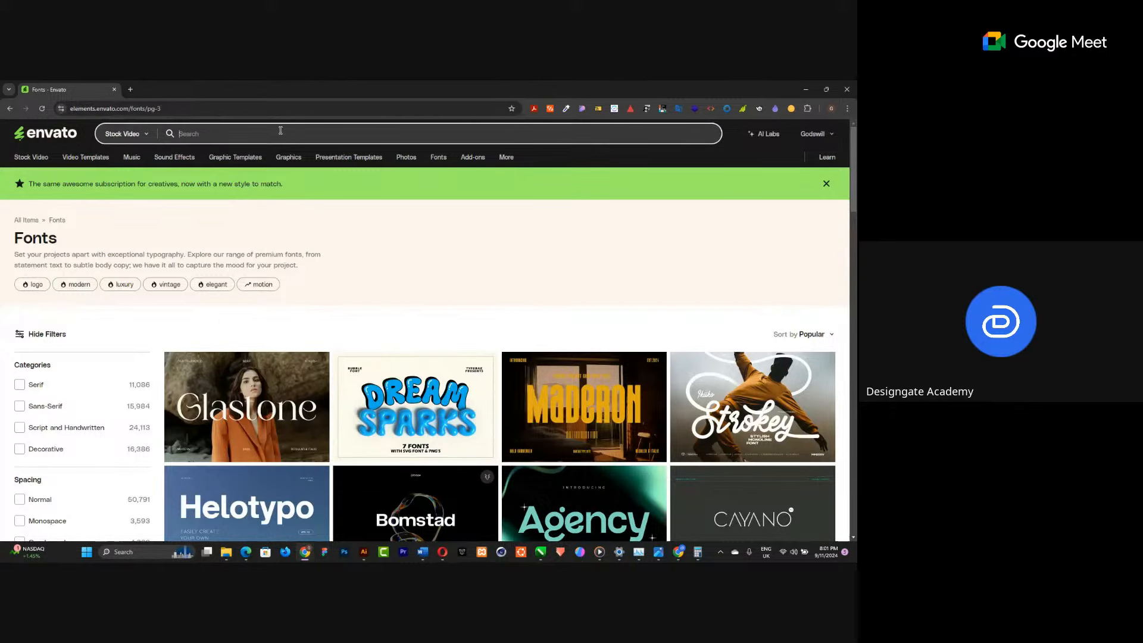
{"action": "type", "text": "web3 background"}
{"action": "key", "text": "Return"}
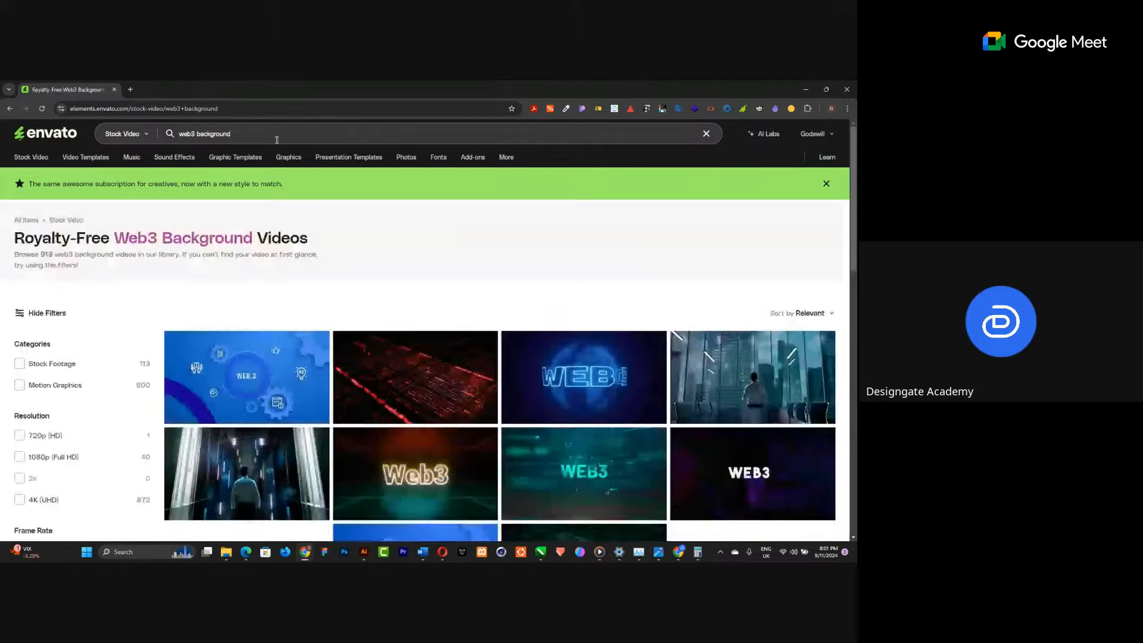
Refine the search to "web3 abstract linebackground" and browse the video results.
{"action": "left_click", "coordinate": [199, 134]}
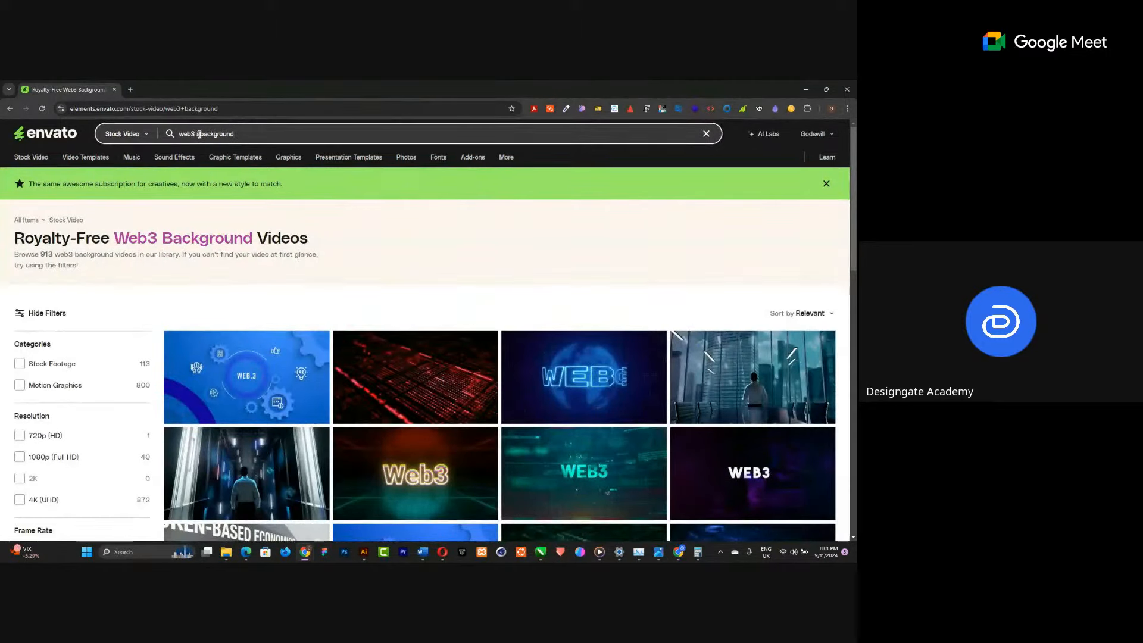
{"action": "type", "text": "abstract line"}
{"action": "key", "text": "Return"}
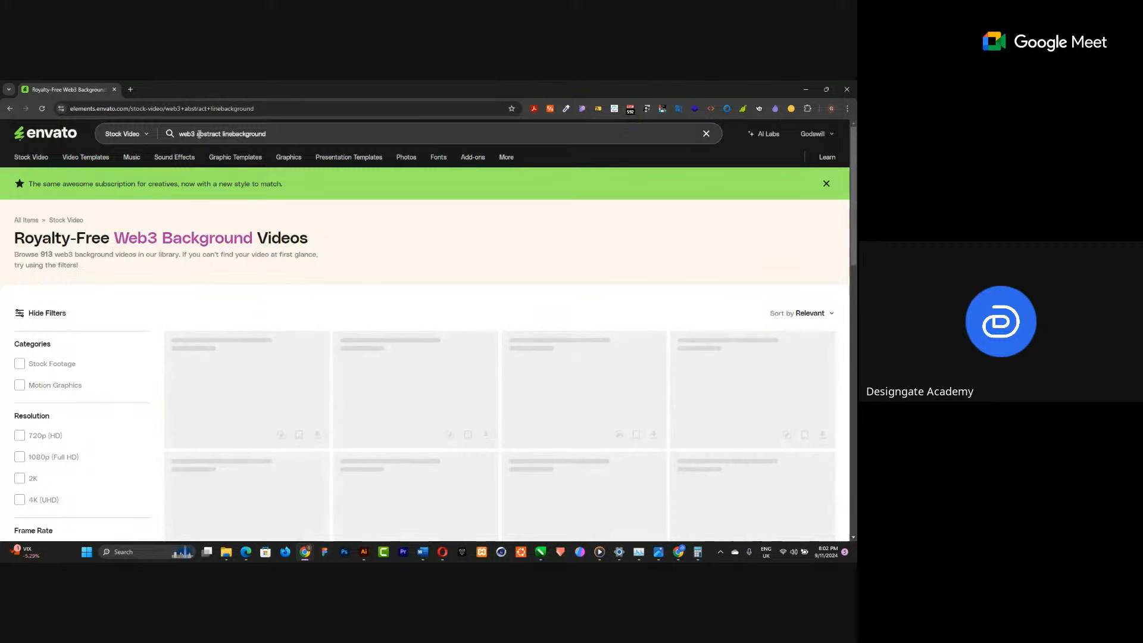
{"action": "scroll", "coordinate": [505, 295], "scroll_direction": "down", "scroll_amount": 4}
{"action": "scroll", "coordinate": [487, 299], "scroll_direction": "up", "scroll_amount": 3}
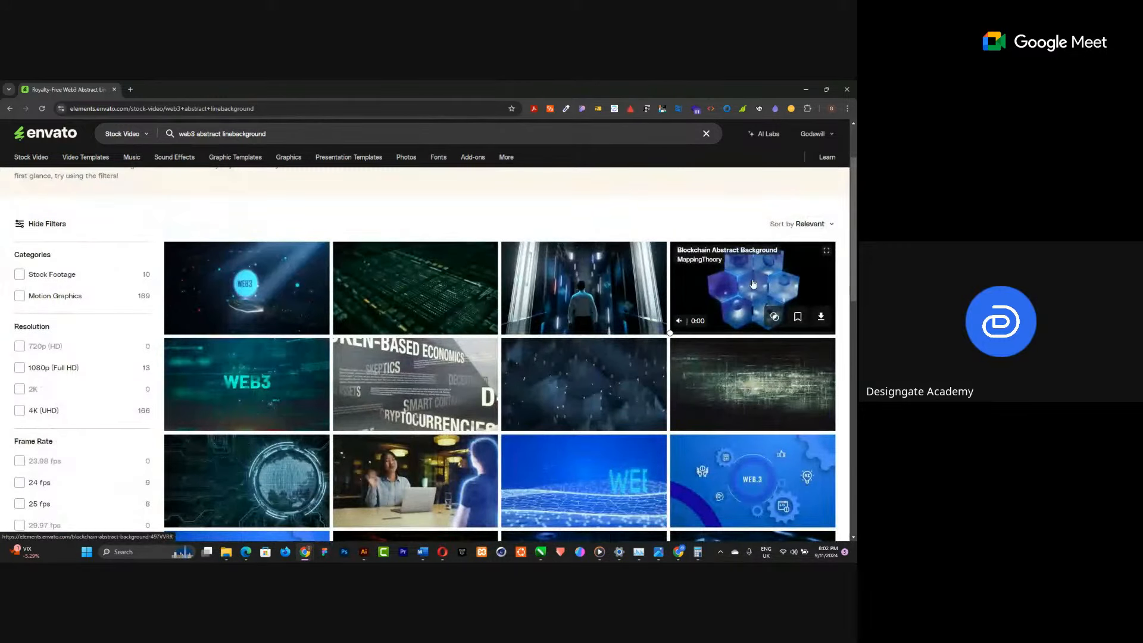
Open the Blockchain Abstract Background video in a new tab, move to the second results page and open another video in a new tab.
{"action": "right_click", "coordinate": [760, 298]}
{"action": "left_click", "coordinate": [667, 289]}
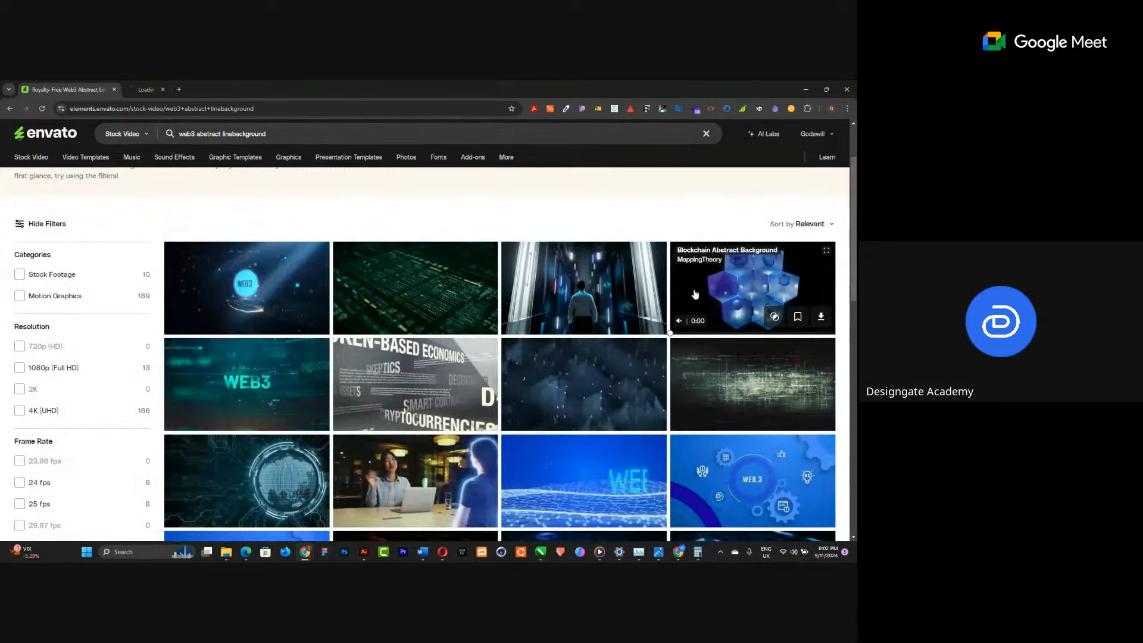
{"action": "scroll", "coordinate": [374, 295], "scroll_direction": "down", "scroll_amount": 4}
{"action": "scroll", "coordinate": [375, 293], "scroll_direction": "down", "scroll_amount": 3}
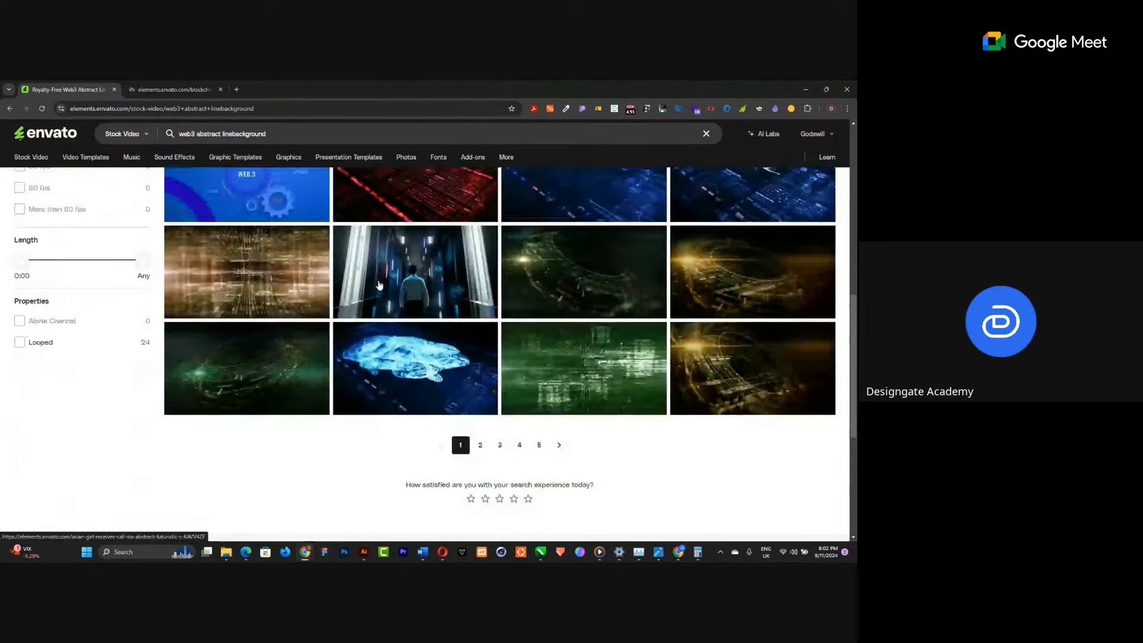
{"action": "scroll", "coordinate": [379, 285], "scroll_direction": "down", "scroll_amount": 2}
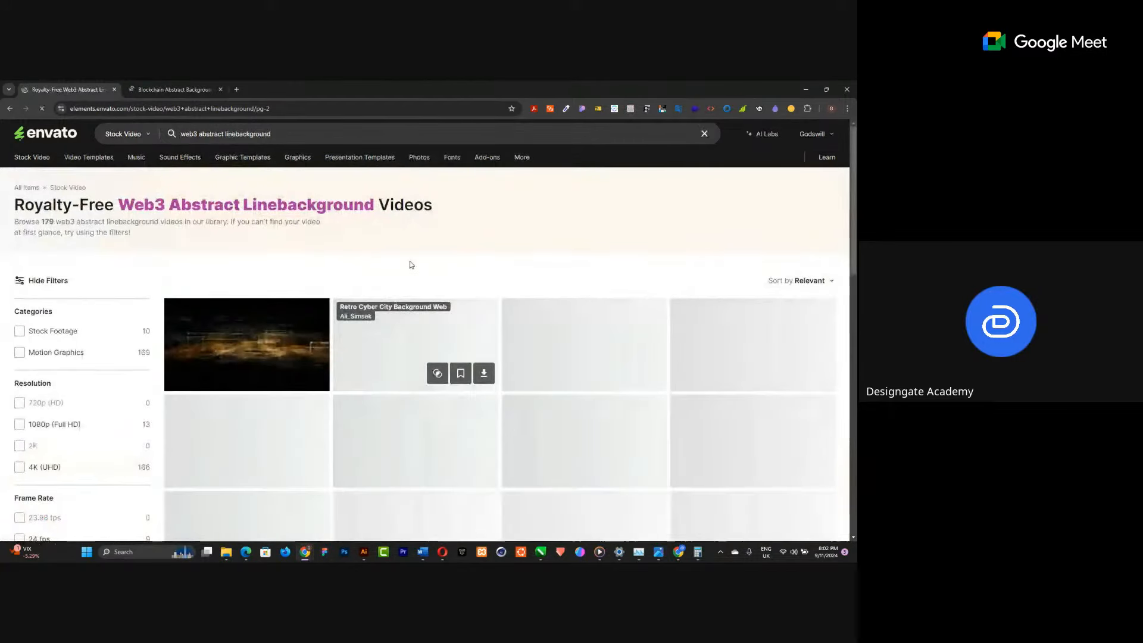
{"action": "scroll", "coordinate": [409, 264], "scroll_direction": "down", "scroll_amount": 2}
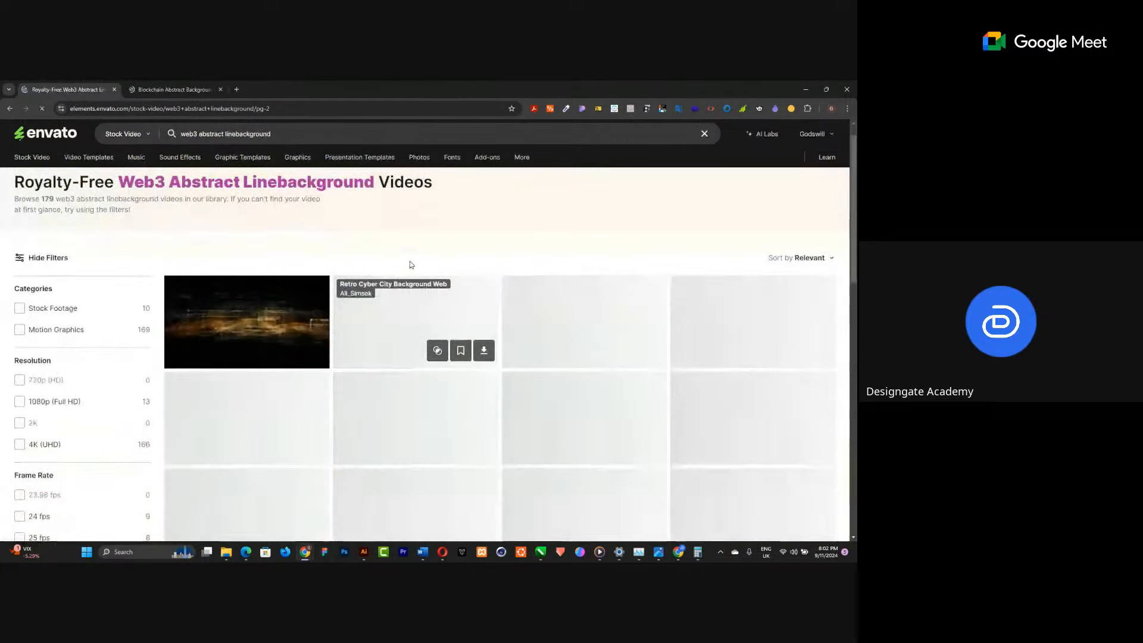
{"action": "scroll", "coordinate": [532, 361], "scroll_direction": "down", "scroll_amount": 3}
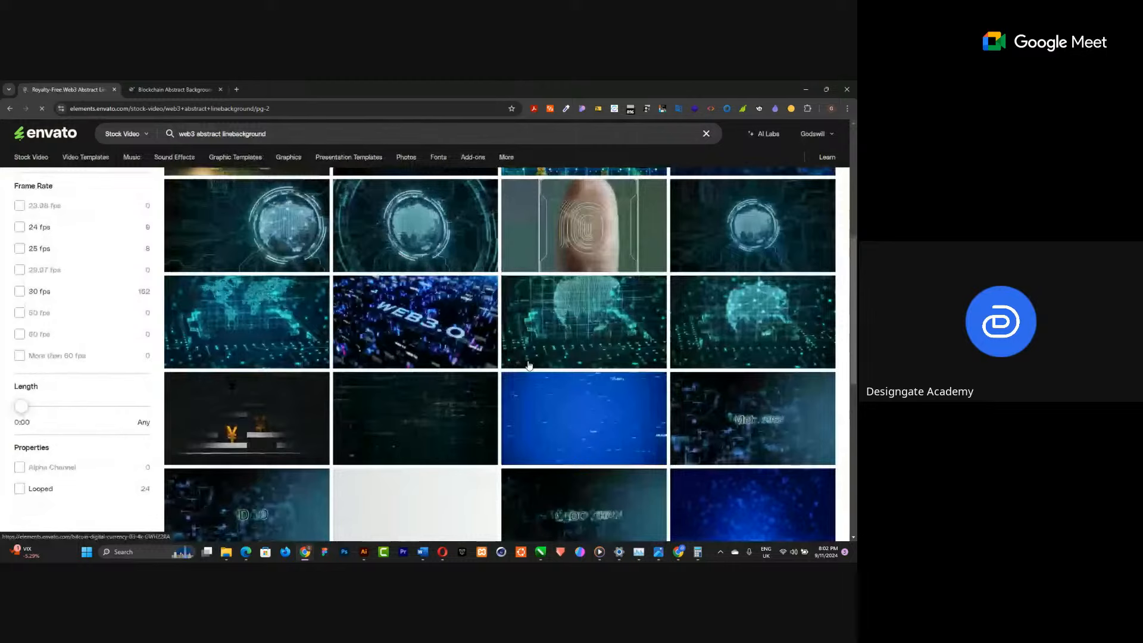
{"action": "middle_click", "coordinate": [528, 365]}
{"action": "scroll", "coordinate": [506, 364], "scroll_direction": "down", "scroll_amount": 2}
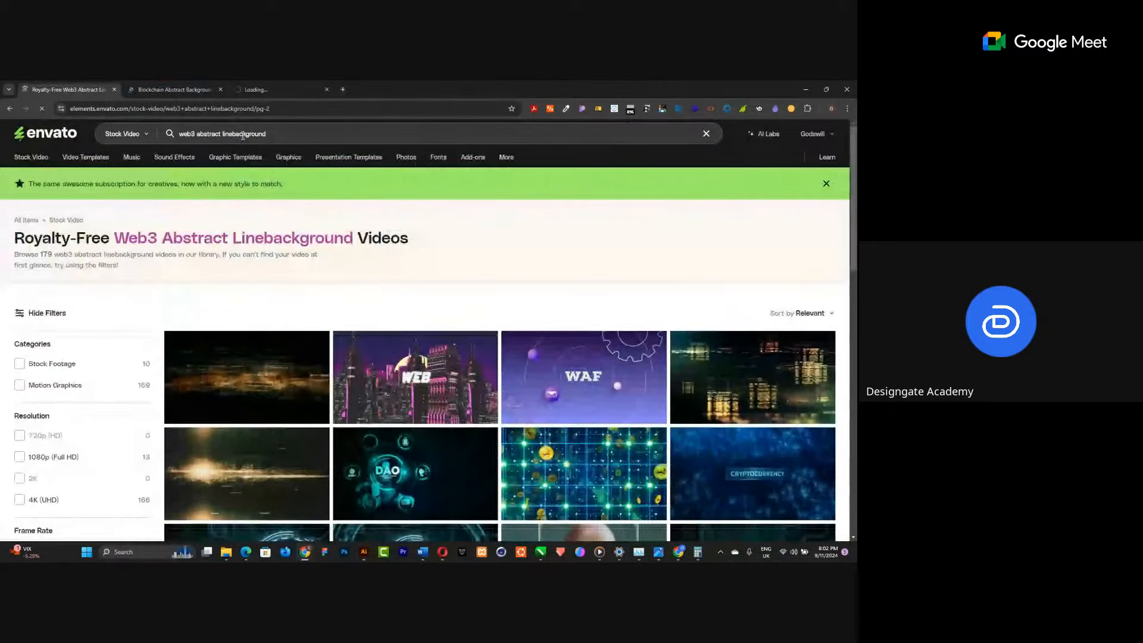
Search stock videos for "animated abstract 3d shapes" and open the colourful abstract 3D shape video in a new tab.
{"action": "left_click", "coordinate": [274, 134]}
{"action": "type", "text": "an"}
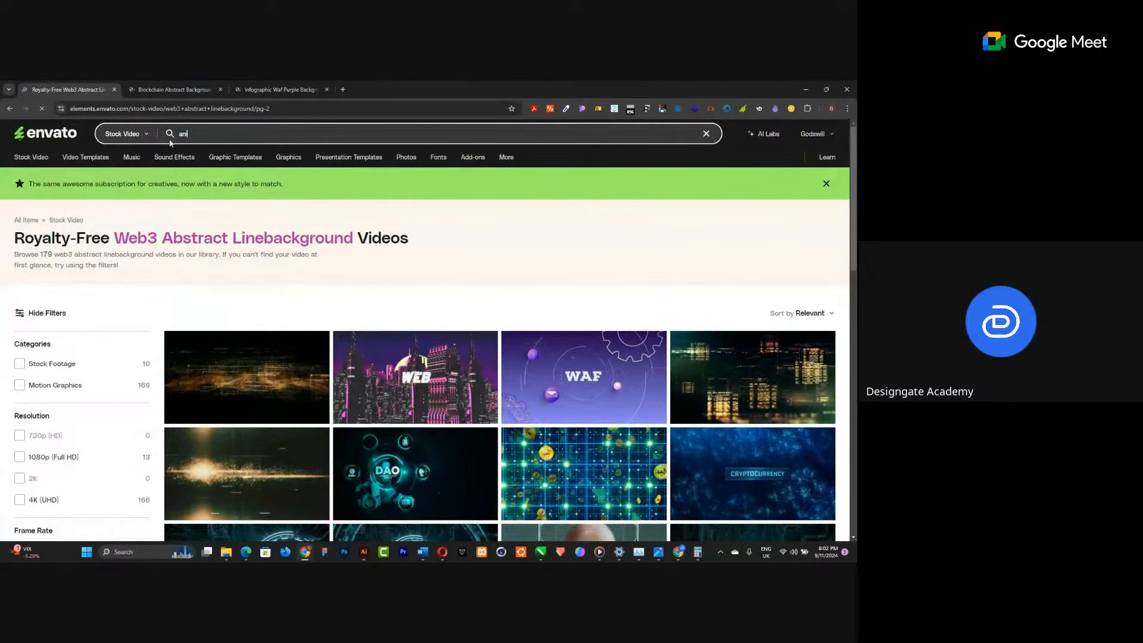
{"action": "type", "text": "imated abstract 3d shapes"}
{"action": "key", "text": "Return"}
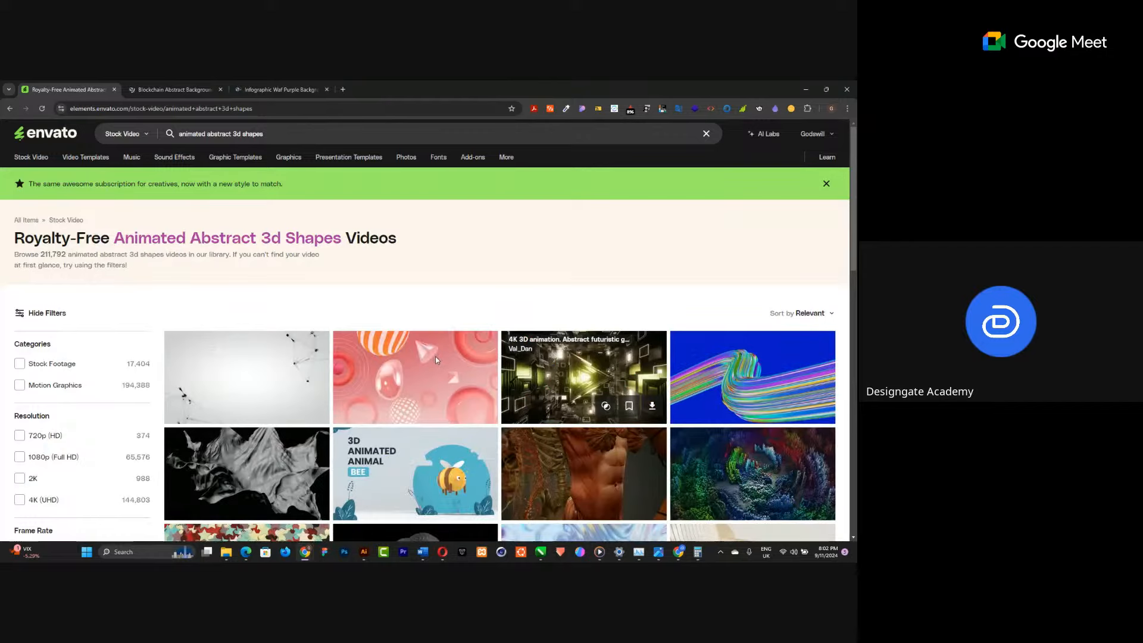
{"action": "scroll", "coordinate": [434, 356], "scroll_direction": "down", "scroll_amount": 2}
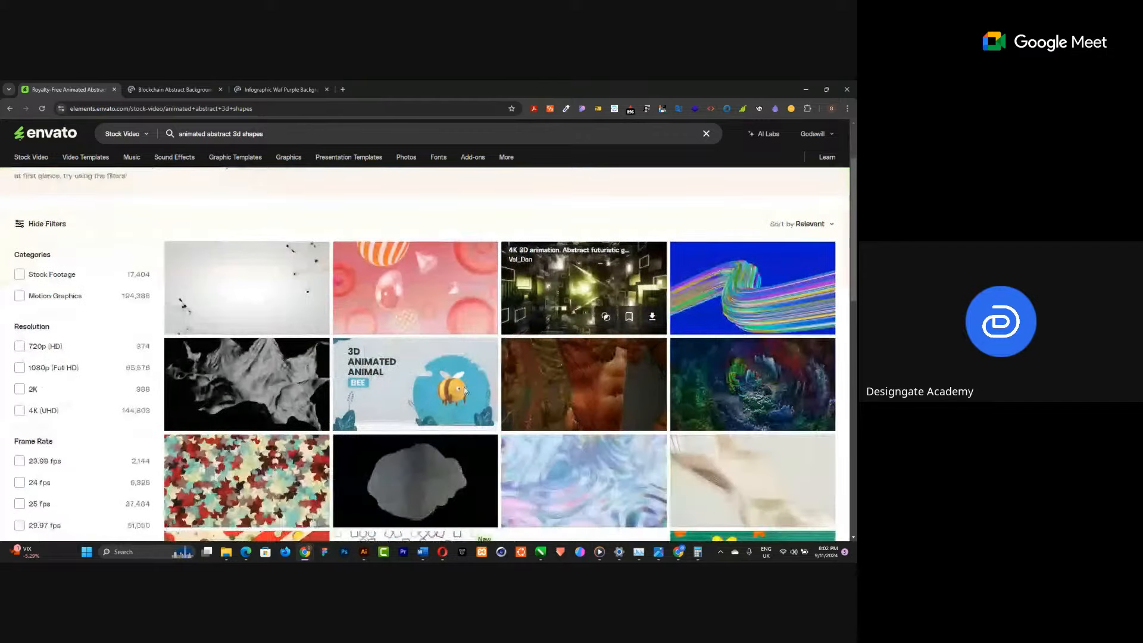
{"action": "right_click", "coordinate": [721, 283]}
{"action": "left_click", "coordinate": [636, 290]}
Go to the second results page, open the animated abstract 3D backgrounds video in a new tab and browse the results.
{"action": "scroll", "coordinate": [475, 308], "scroll_direction": "down", "scroll_amount": 6}
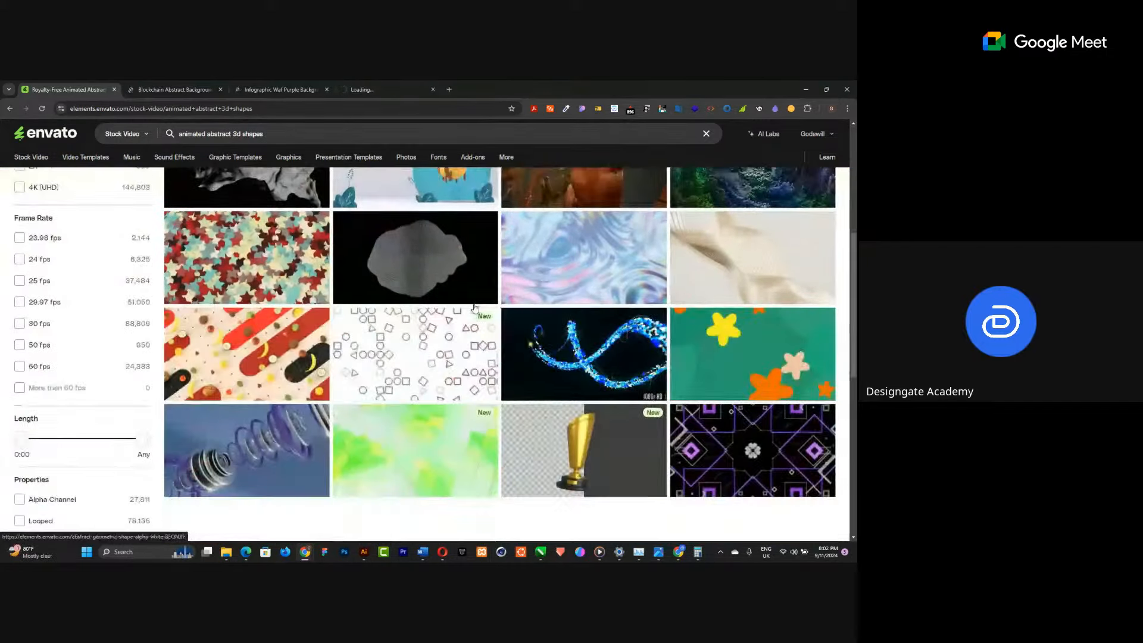
{"action": "scroll", "coordinate": [475, 307], "scroll_direction": "down", "scroll_amount": 2}
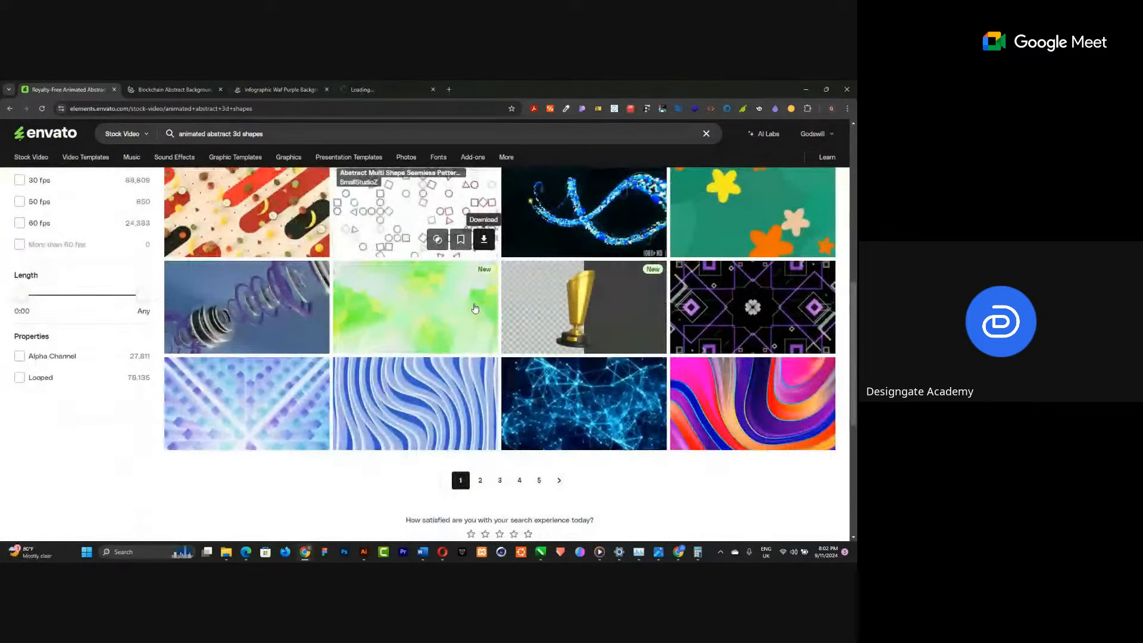
{"action": "left_click", "coordinate": [479, 400]}
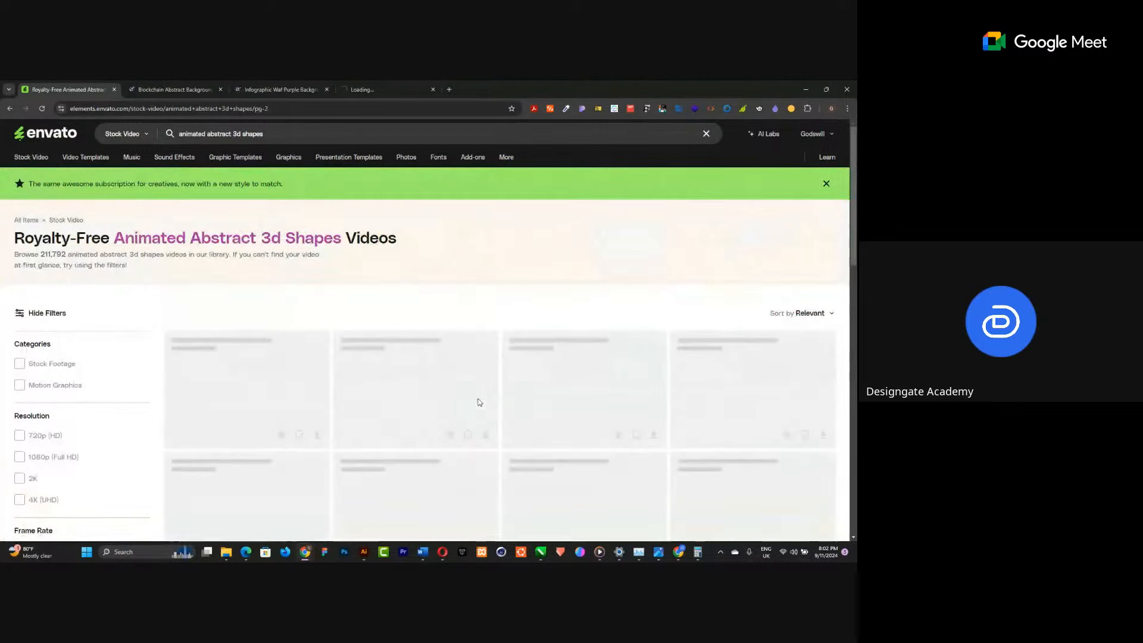
{"action": "scroll", "coordinate": [479, 403], "scroll_direction": "down", "scroll_amount": 2}
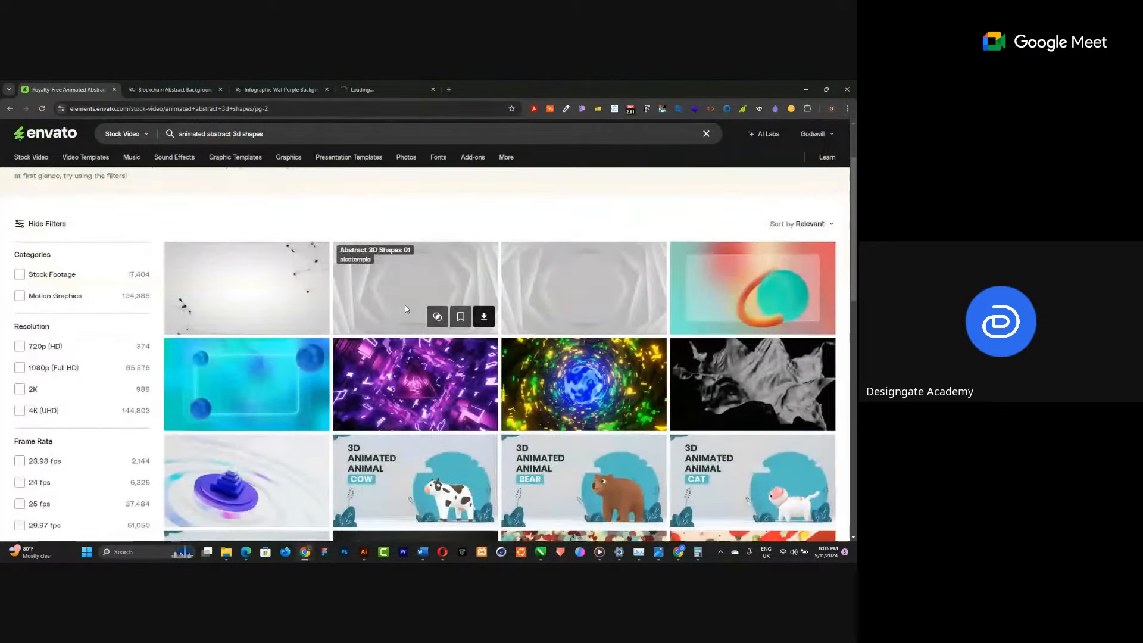
{"action": "middle_click", "coordinate": [742, 291]}
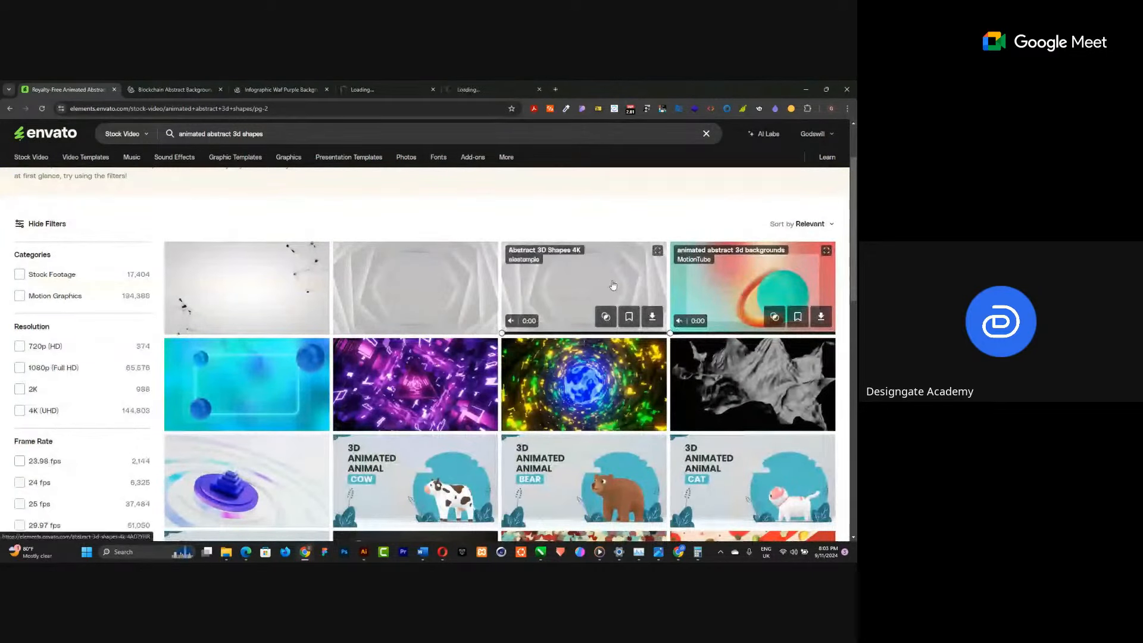
{"action": "scroll", "coordinate": [612, 285], "scroll_direction": "down", "scroll_amount": 1}
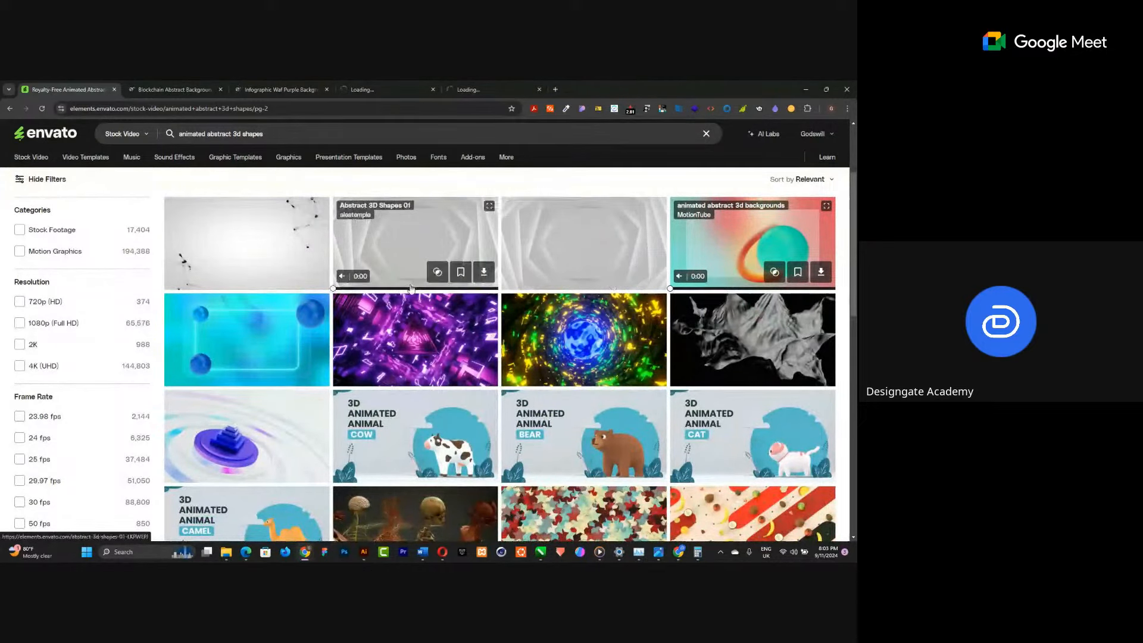
{"action": "scroll", "coordinate": [411, 288], "scroll_direction": "down", "scroll_amount": 5}
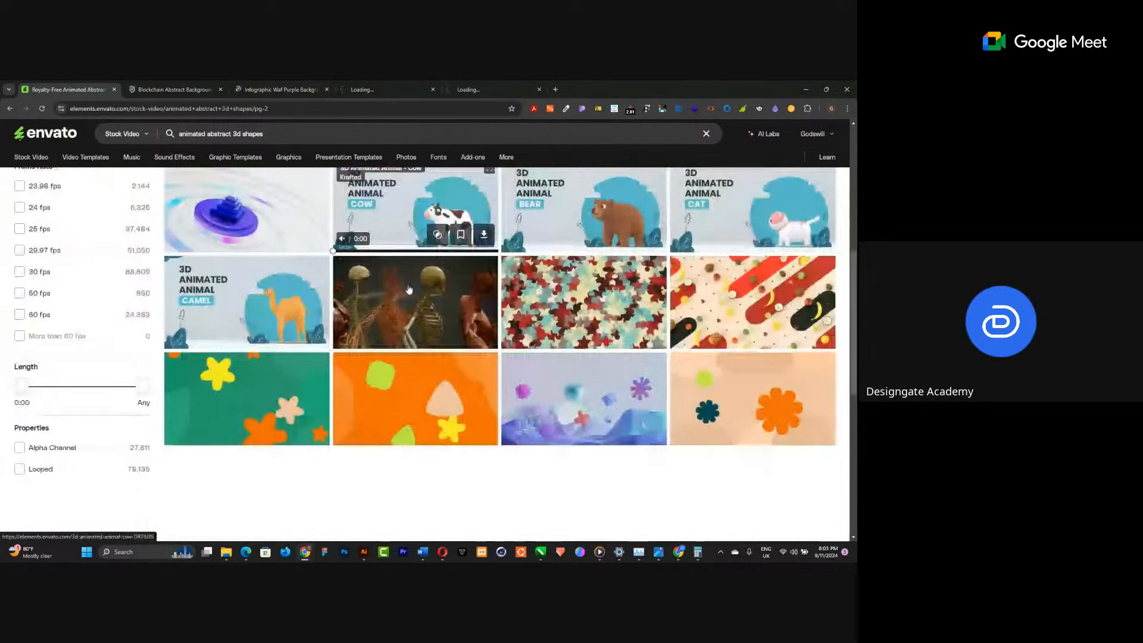
{"action": "scroll", "coordinate": [409, 289], "scroll_direction": "down", "scroll_amount": 4}
{"action": "scroll", "coordinate": [356, 395], "scroll_direction": "up", "scroll_amount": 5}
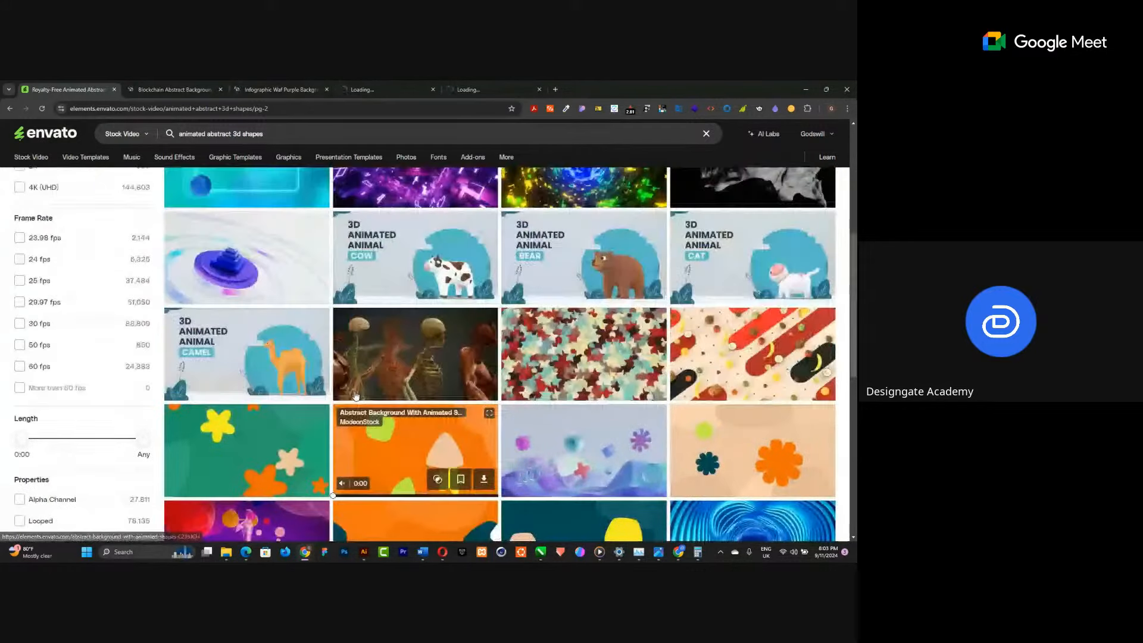
Search stock videos for "animated 3d character" and scroll through the results.
{"action": "left_click", "coordinate": [165, 139]}
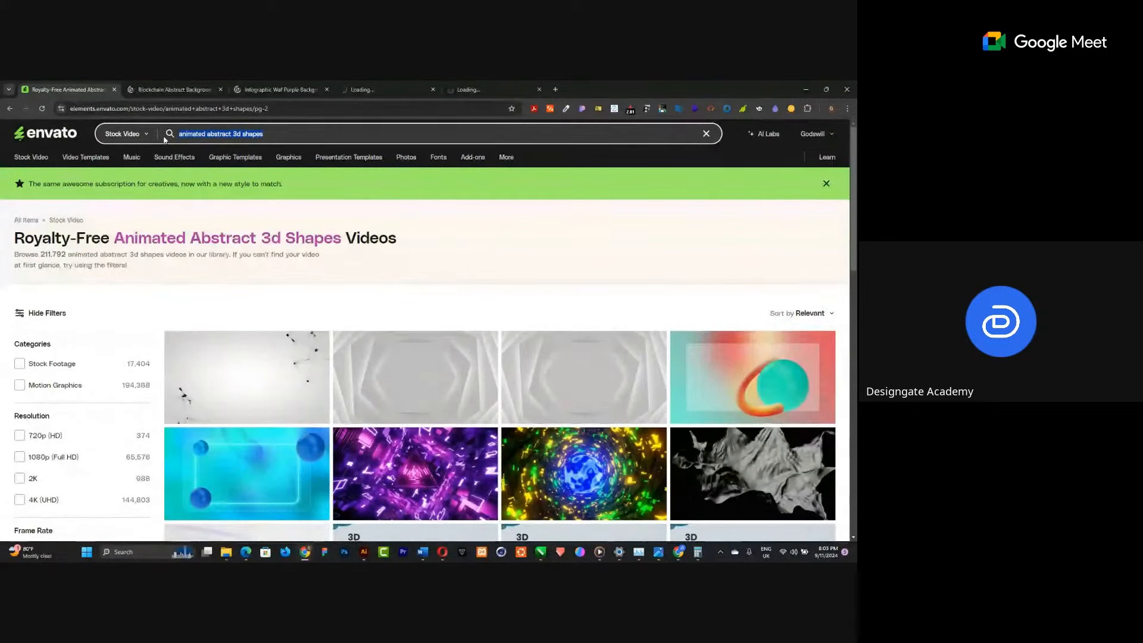
{"action": "type", "text": "animated "}
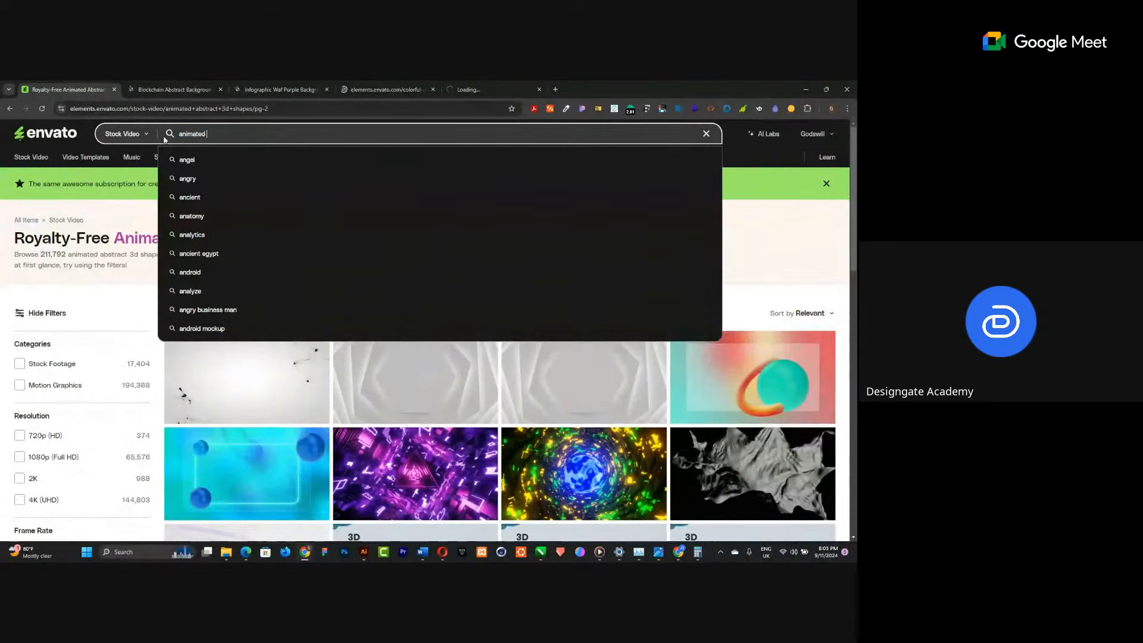
{"action": "type", "text": "3d chara"}
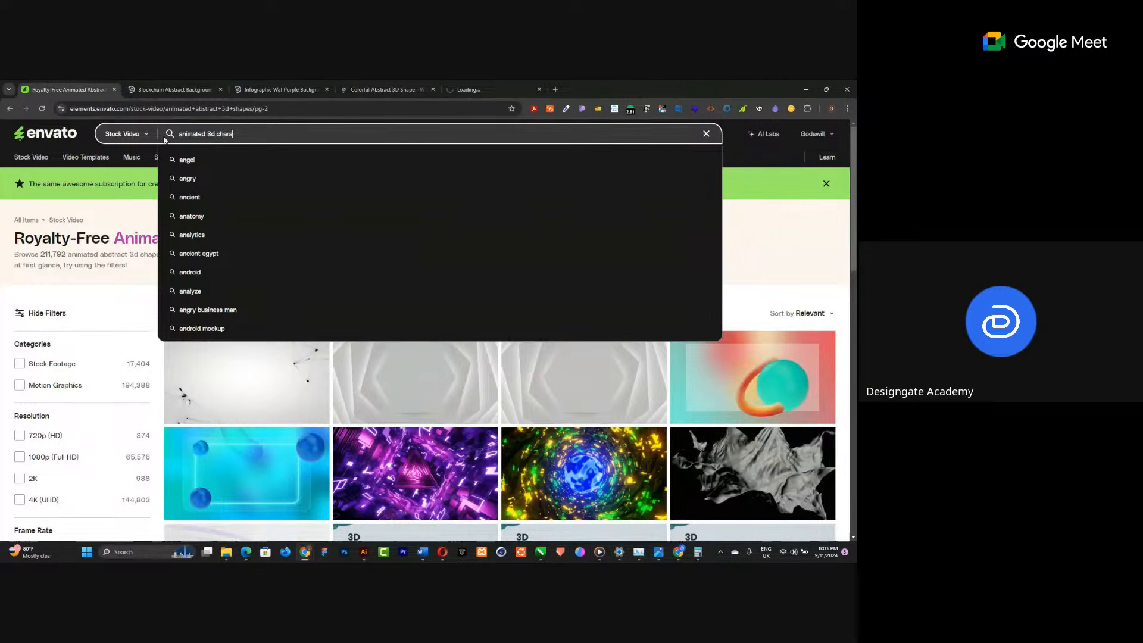
{"action": "type", "text": "cter"}
{"action": "key", "text": "Return"}
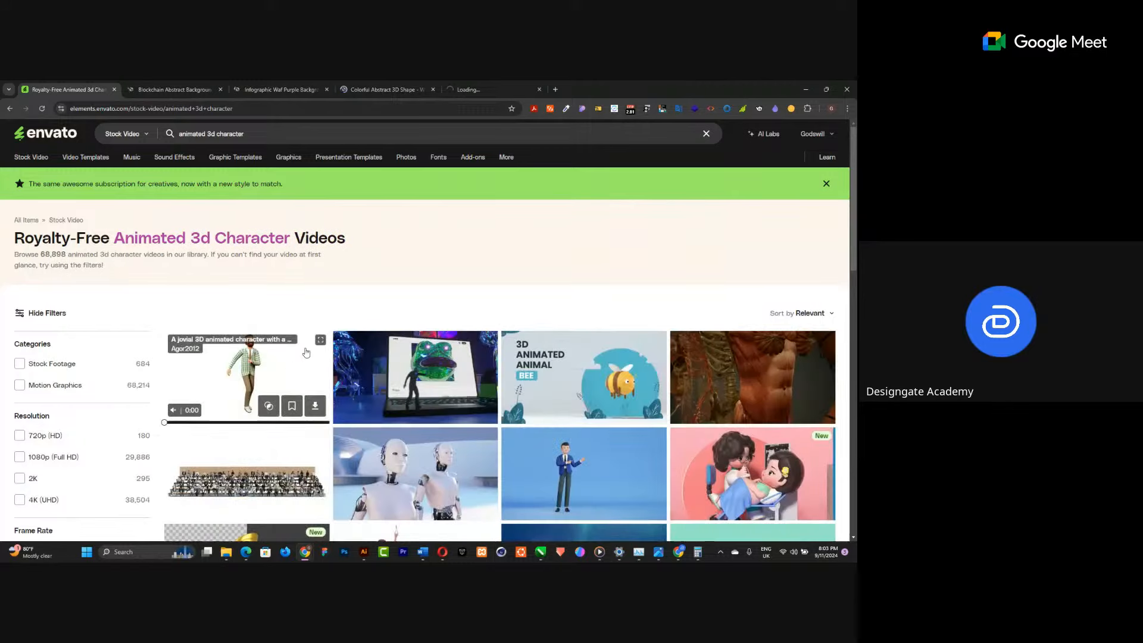
{"action": "scroll", "coordinate": [534, 426], "scroll_direction": "down", "scroll_amount": 2}
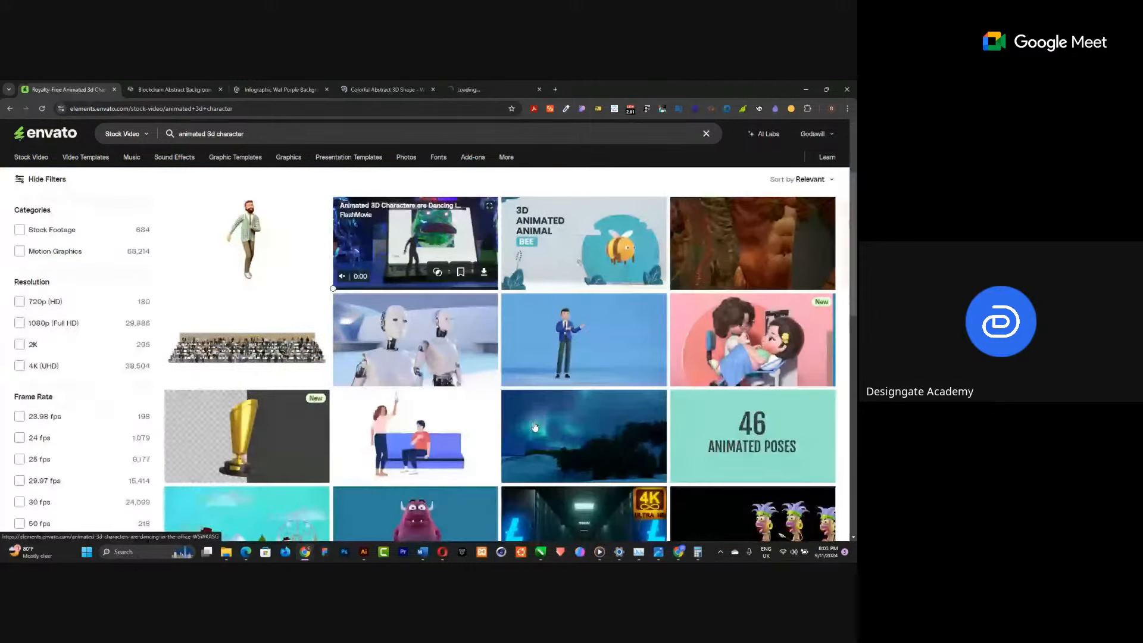
{"action": "scroll", "coordinate": [535, 426], "scroll_direction": "down", "scroll_amount": 3}
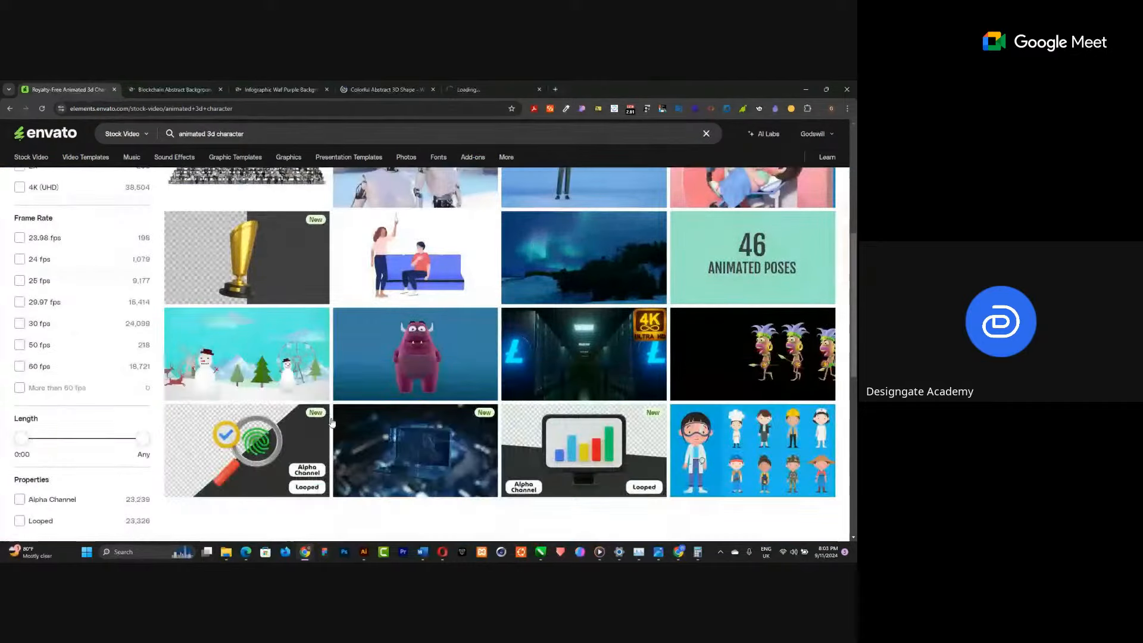
{"action": "scroll", "coordinate": [331, 423], "scroll_direction": "down", "scroll_amount": 4}
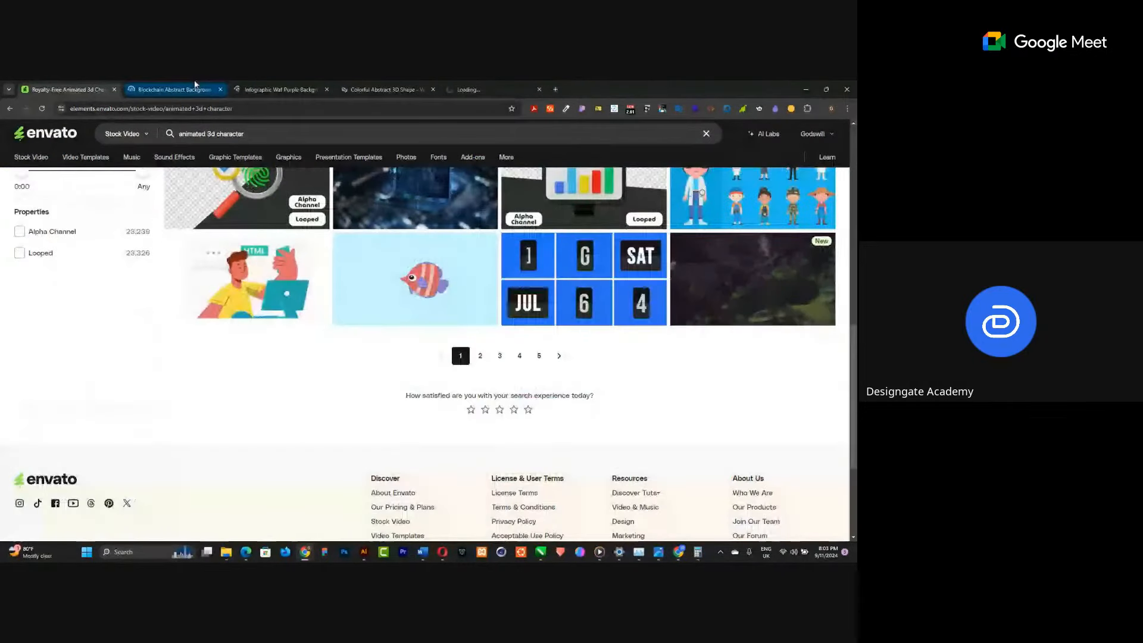
Switch to the Blockchain Abstract Background tab and scroll through its similar stock videos and related items.
{"action": "left_click", "coordinate": [195, 86]}
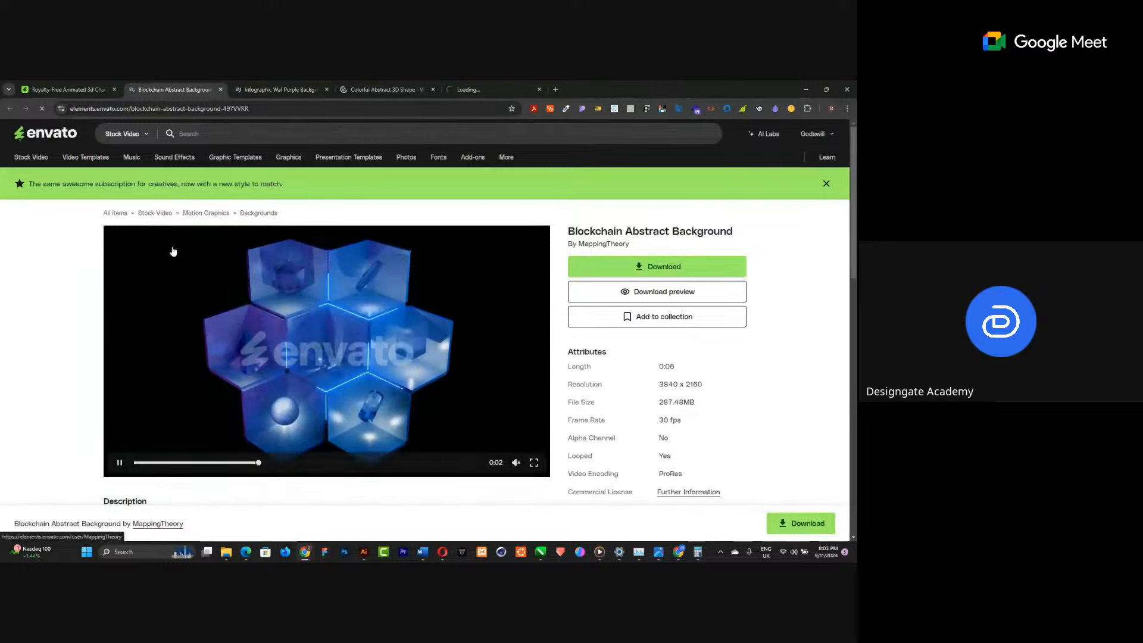
{"action": "scroll", "coordinate": [248, 370], "scroll_direction": "down", "scroll_amount": 3}
{"action": "scroll", "coordinate": [247, 369], "scroll_direction": "down", "scroll_amount": 2}
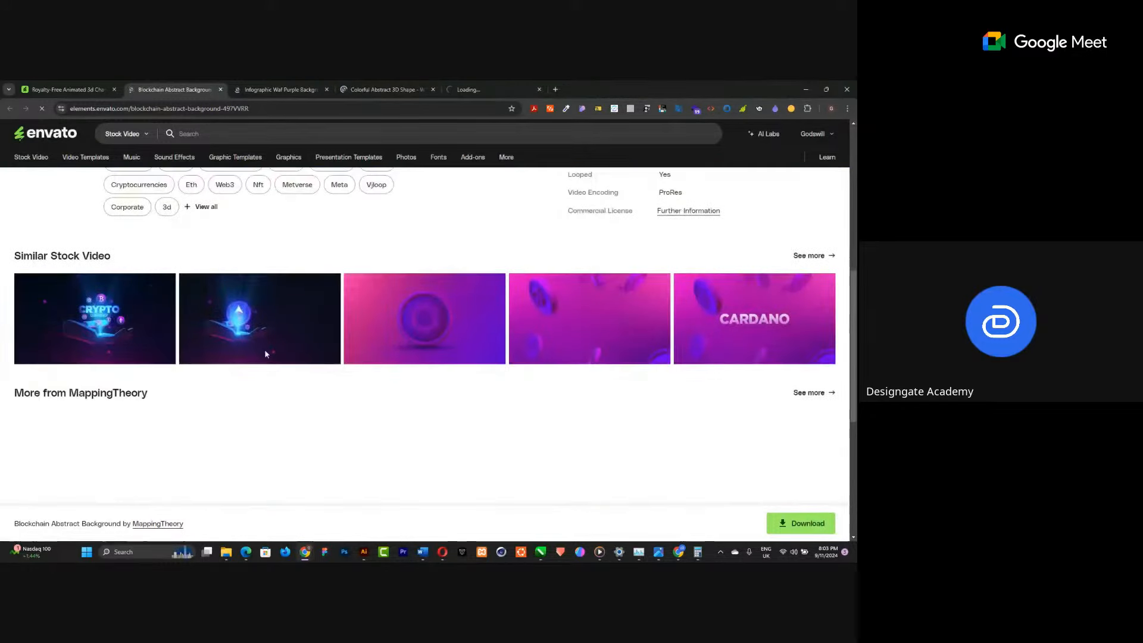
{"action": "mouse_move", "coordinate": [117, 329]}
{"action": "scroll", "coordinate": [117, 329], "scroll_direction": "down", "scroll_amount": 2}
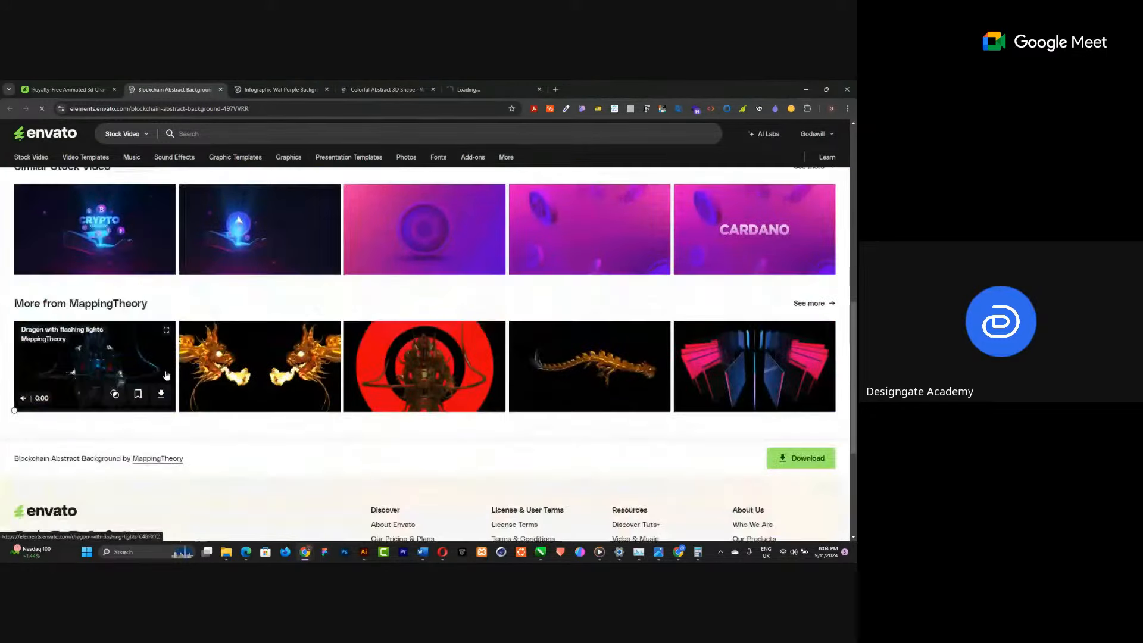
{"action": "scroll", "coordinate": [523, 397], "scroll_direction": "up", "scroll_amount": 2}
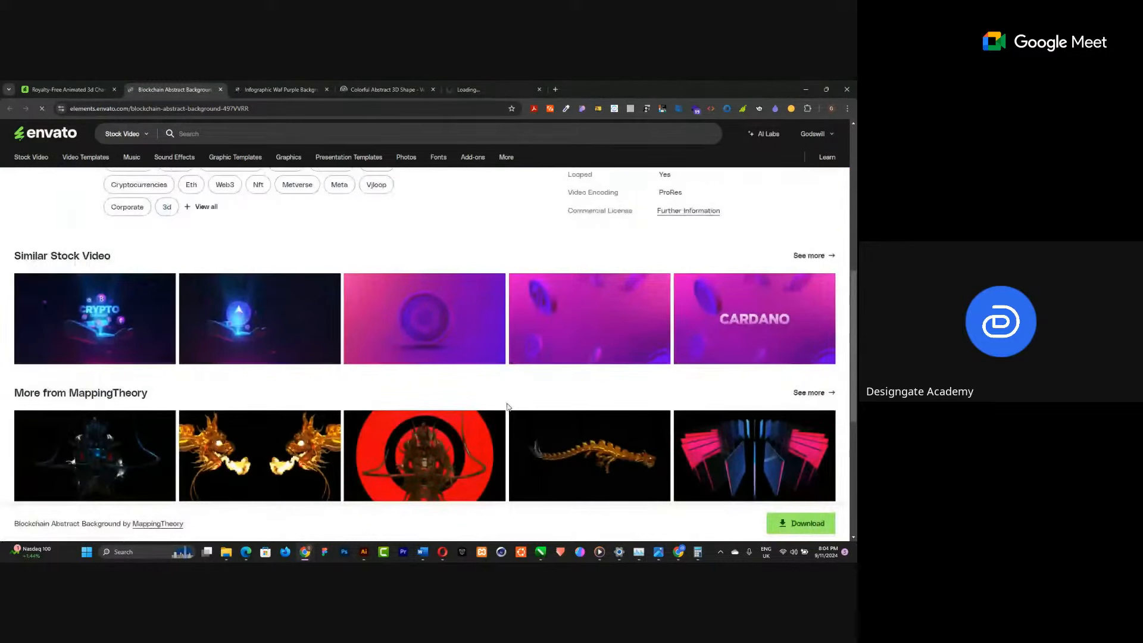
{"action": "scroll", "coordinate": [509, 406], "scroll_direction": "up", "scroll_amount": 4}
{"action": "scroll", "coordinate": [463, 374], "scroll_direction": "up", "scroll_amount": 1}
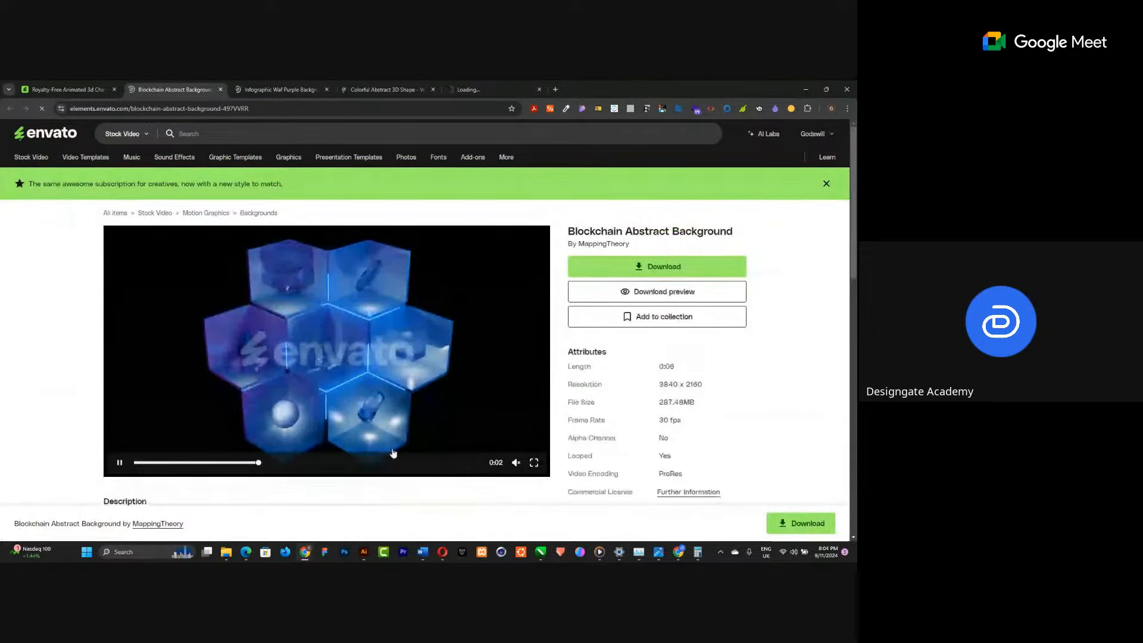
Download the Blockchain Abstract Background video without a license and save it to the Downloads folder.
{"action": "left_click", "coordinate": [598, 269]}
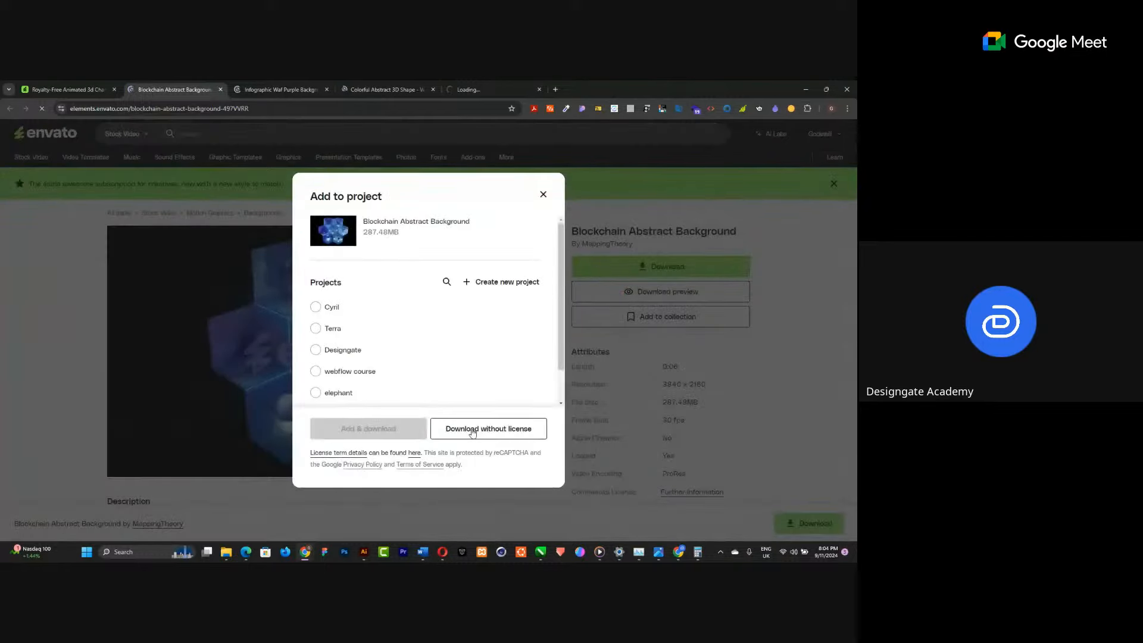
{"action": "left_click", "coordinate": [473, 431]}
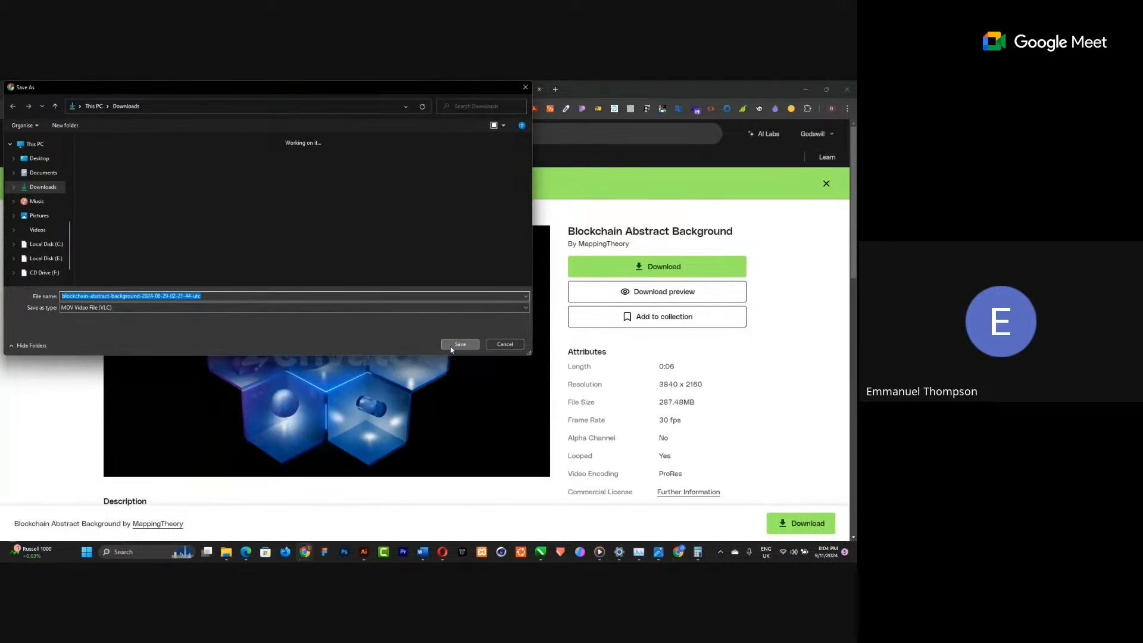
{"action": "left_click", "coordinate": [451, 345]}
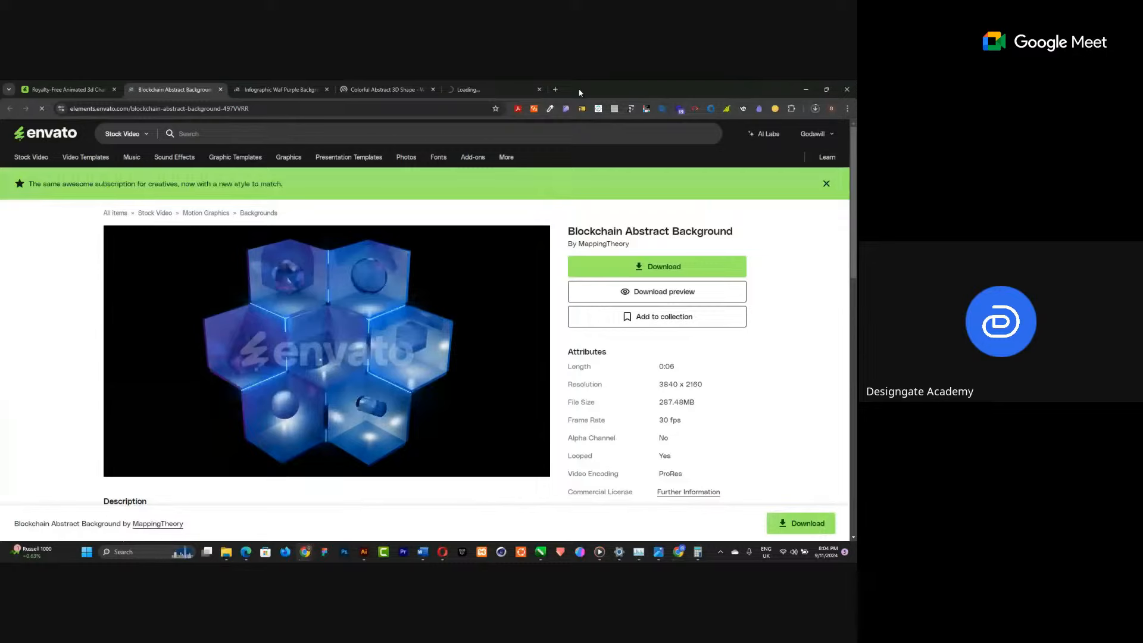
Switch between the Figma and Envato windows, move to the other browser window and close the frontnow tab.
{"action": "key", "text": "alt+Tab"}
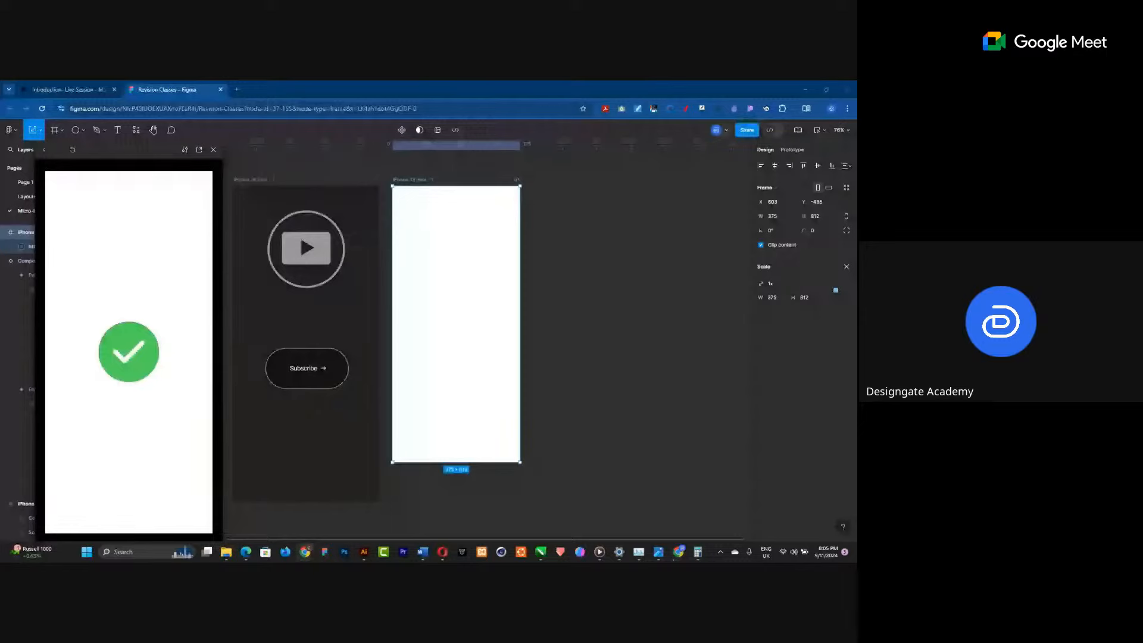
{"action": "key", "text": "alt+Tab"}
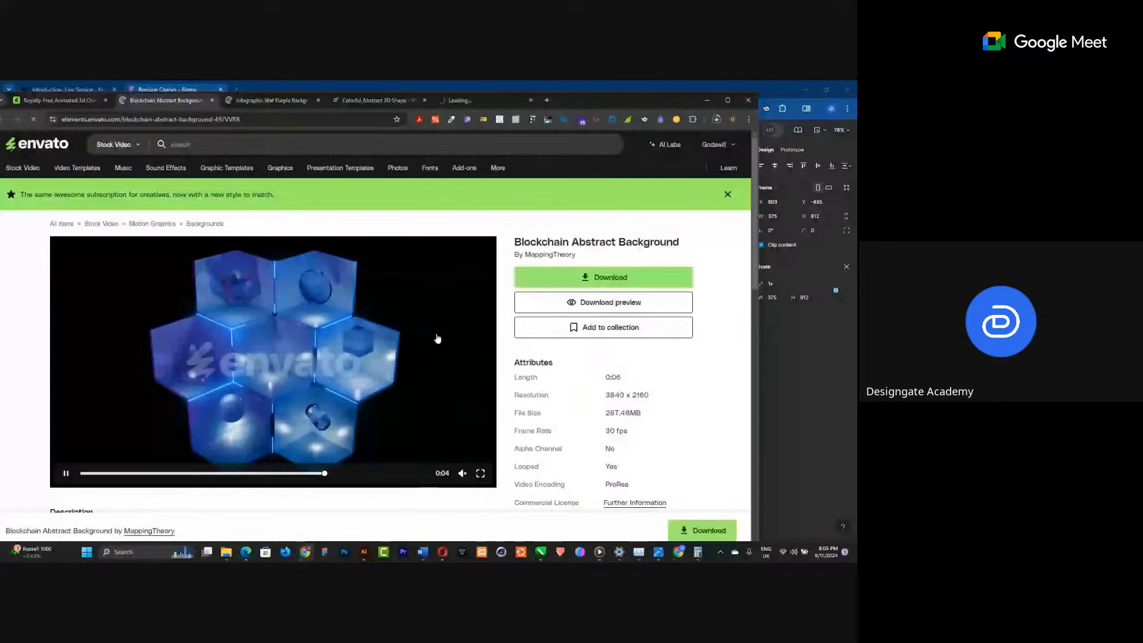
{"action": "key", "text": "alt+Tab"}
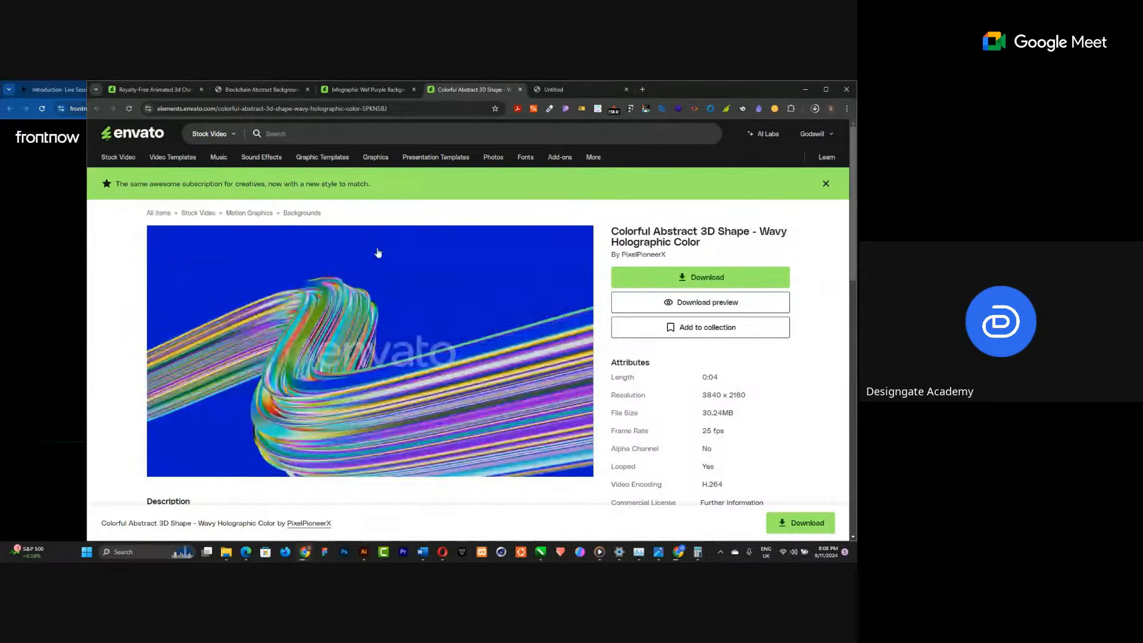
{"action": "left_click_drag", "start_coordinate": [683, 94], "coordinate": [436, 84]}
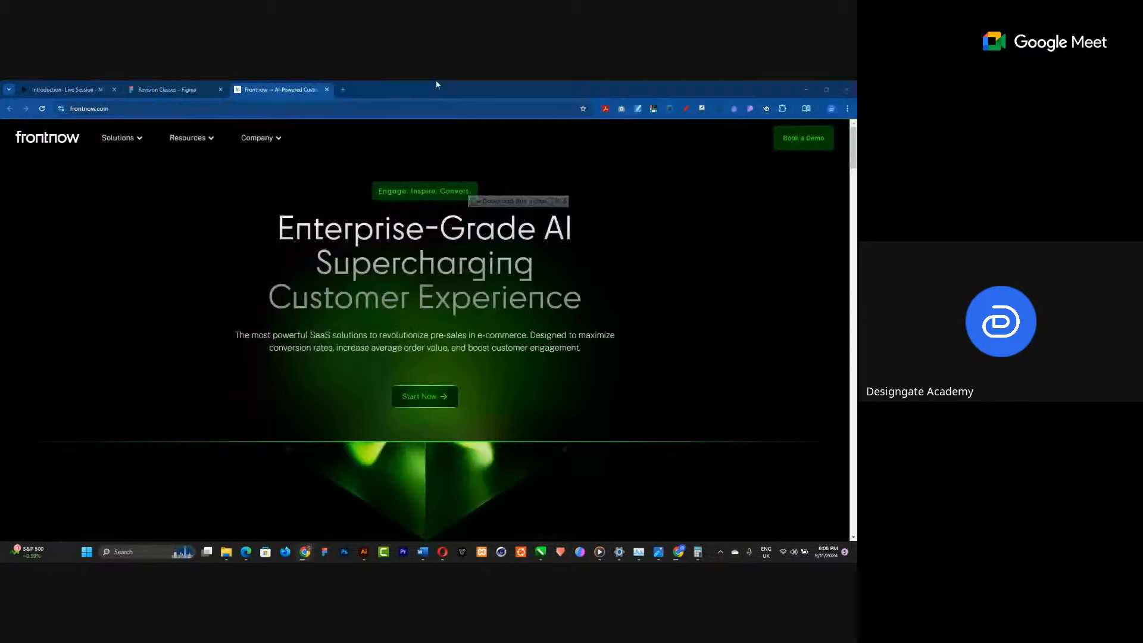
{"action": "left_click", "coordinate": [326, 89]}
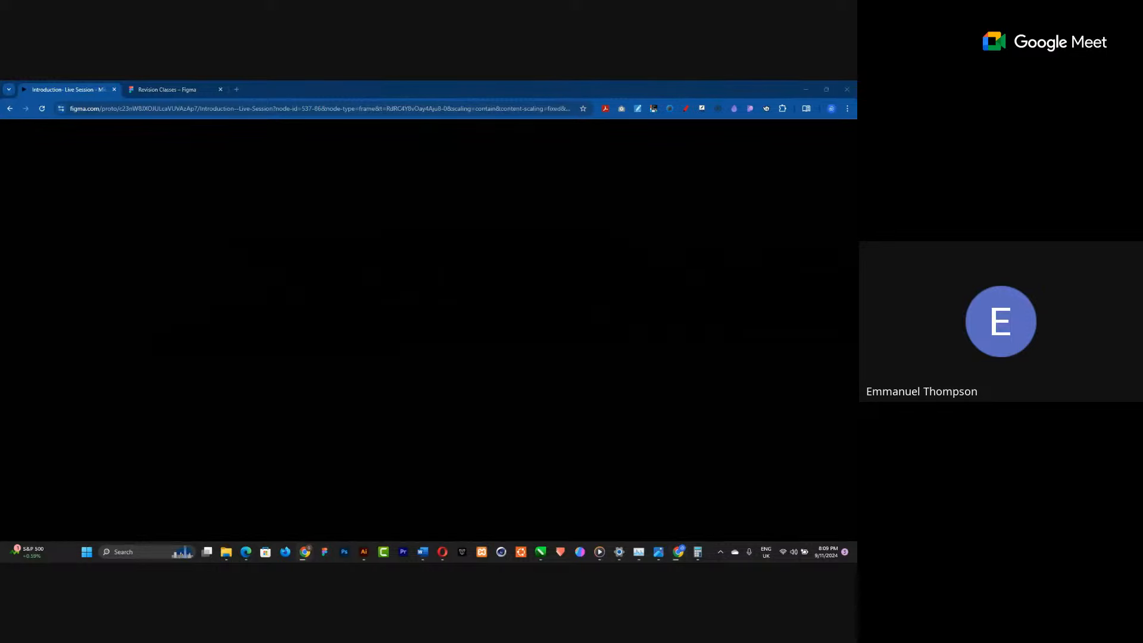
{"action": "key", "text": "alt+Tab"}
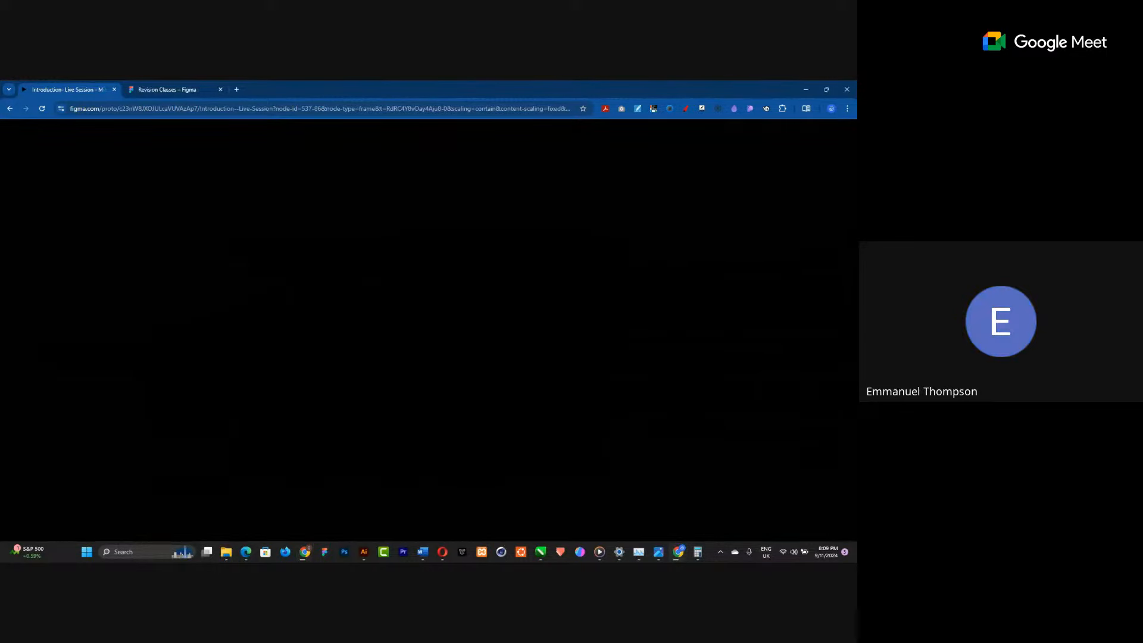